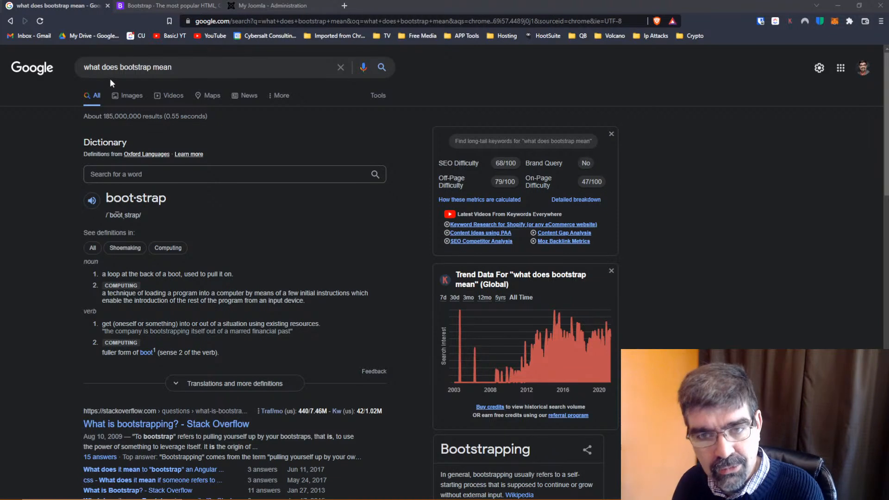
Switch to the Bootstrap home page and copy its getbootstrap.com address
{"action": "scroll", "coordinate": [264, 220], "scroll_direction": "down", "scroll_amount": 1}
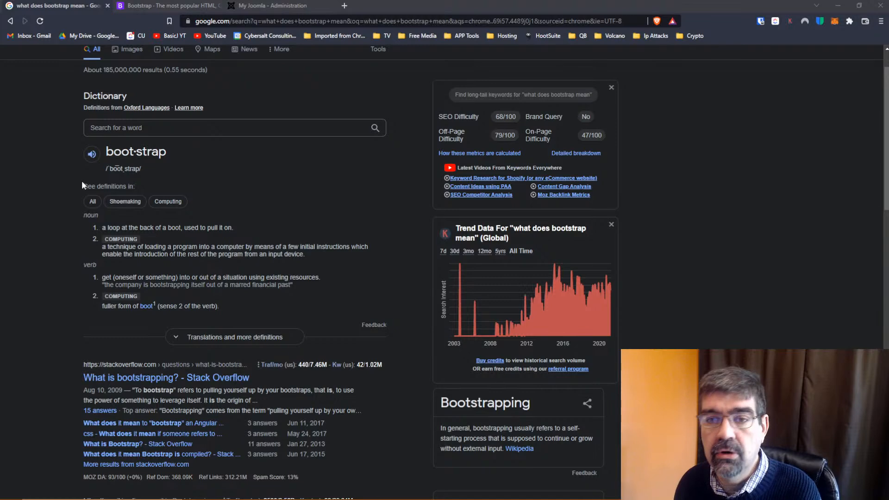
{"action": "left_click", "coordinate": [138, 5]}
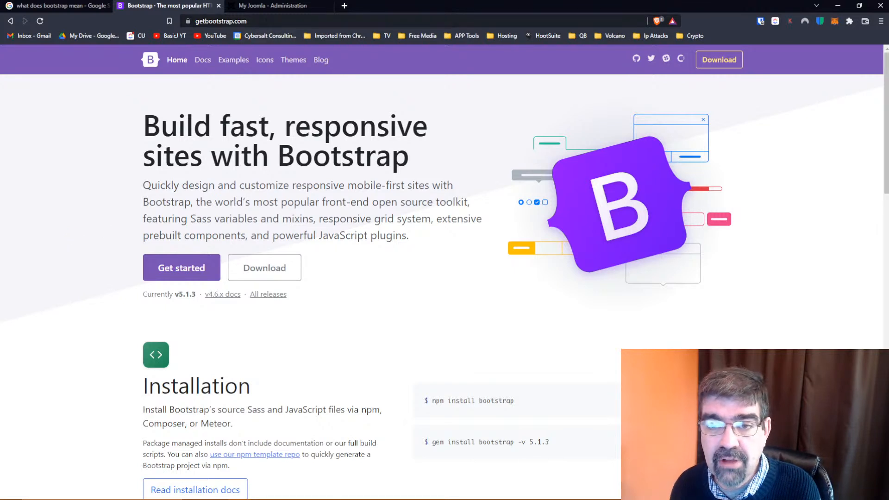
{"action": "left_click", "coordinate": [266, 22]}
{"action": "right_click", "coordinate": [266, 23]}
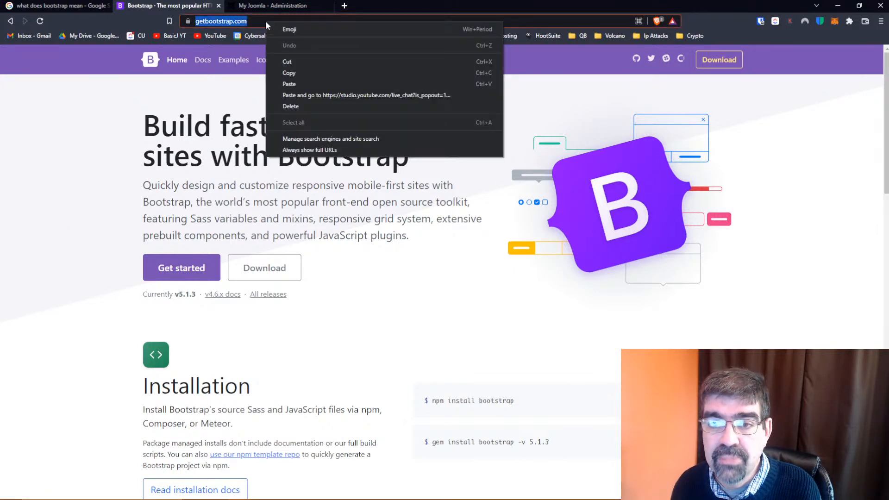
{"action": "left_click", "coordinate": [296, 73]}
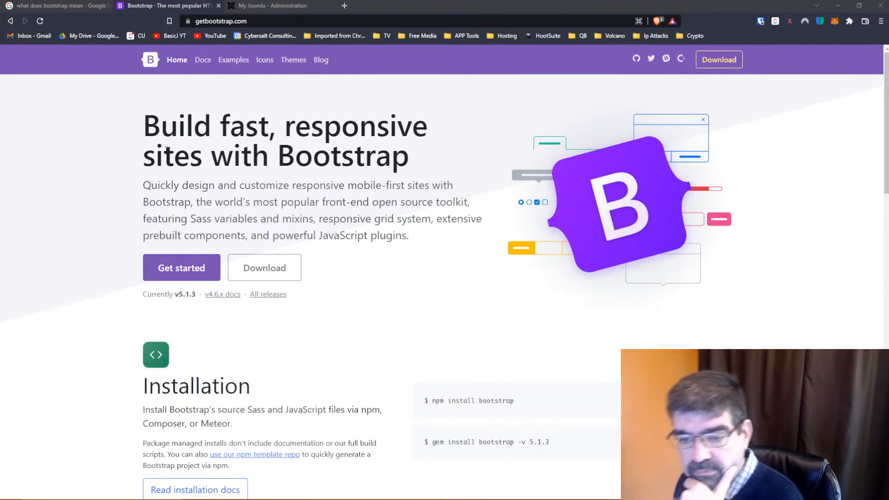
Review the Bootstrap home page sections on installation, jsDelivr, Bootstrap Icons and official themes
{"action": "scroll", "coordinate": [166, 149], "scroll_direction": "down", "scroll_amount": 1}
{"action": "scroll", "coordinate": [166, 149], "scroll_direction": "down", "scroll_amount": 1}
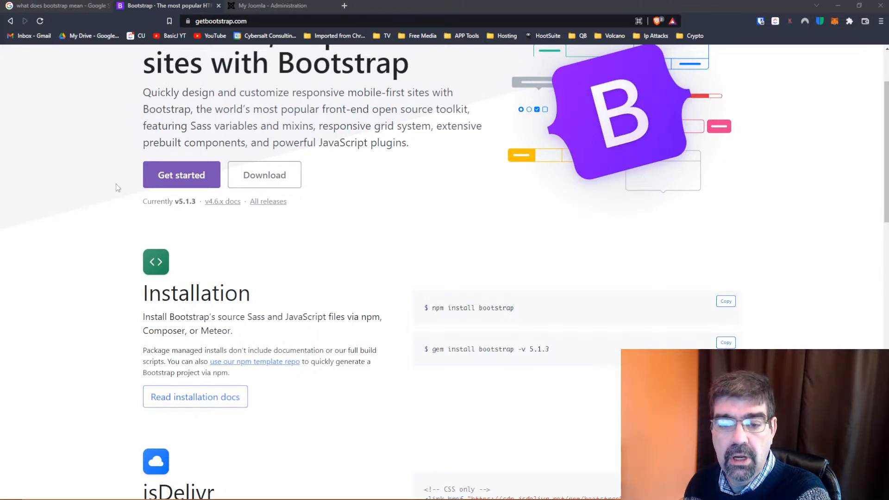
{"action": "scroll", "coordinate": [99, 204], "scroll_direction": "down", "scroll_amount": 1}
{"action": "scroll", "coordinate": [99, 204], "scroll_direction": "down", "scroll_amount": 5}
{"action": "scroll", "coordinate": [99, 204], "scroll_direction": "down", "scroll_amount": 3}
{"action": "scroll", "coordinate": [99, 204], "scroll_direction": "down", "scroll_amount": 5}
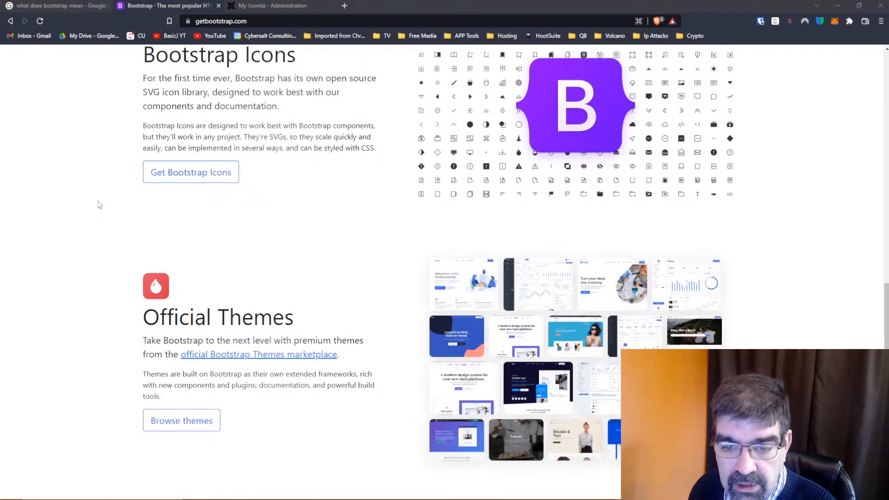
{"action": "scroll", "coordinate": [99, 204], "scroll_direction": "up", "scroll_amount": 4}
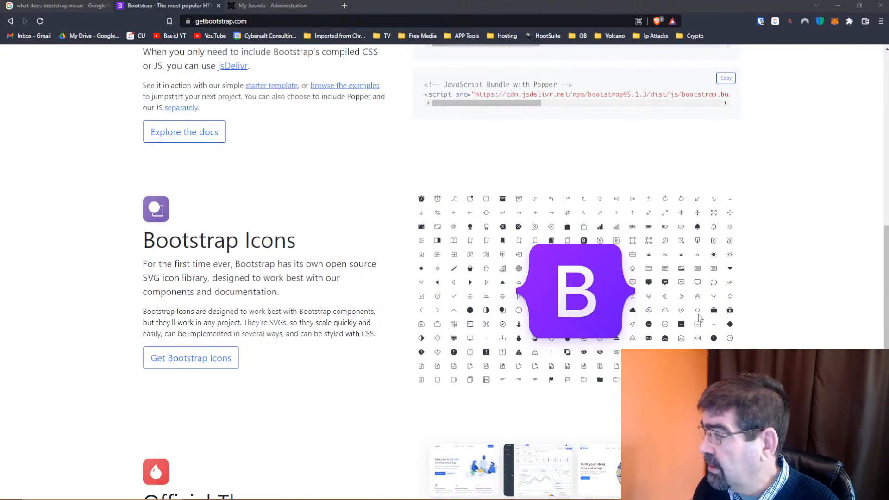
{"action": "scroll", "coordinate": [283, 259], "scroll_direction": "up", "scroll_amount": 9}
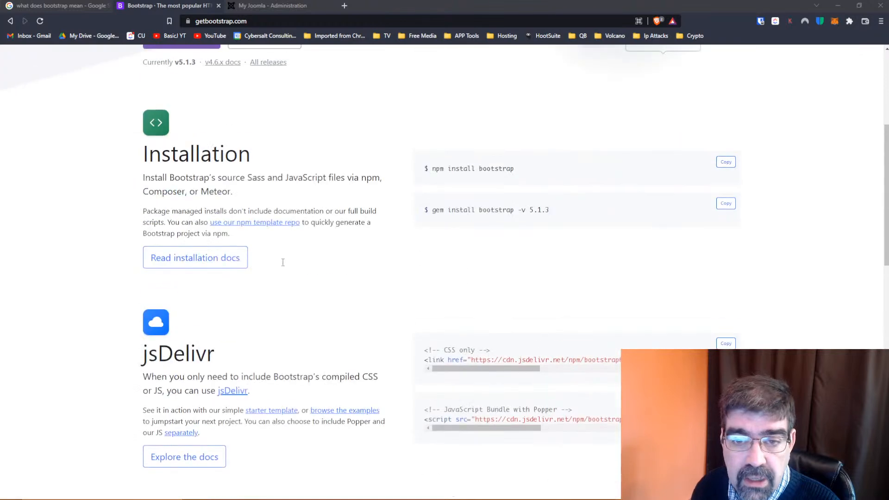
{"action": "scroll", "coordinate": [283, 263], "scroll_direction": "up", "scroll_amount": 3}
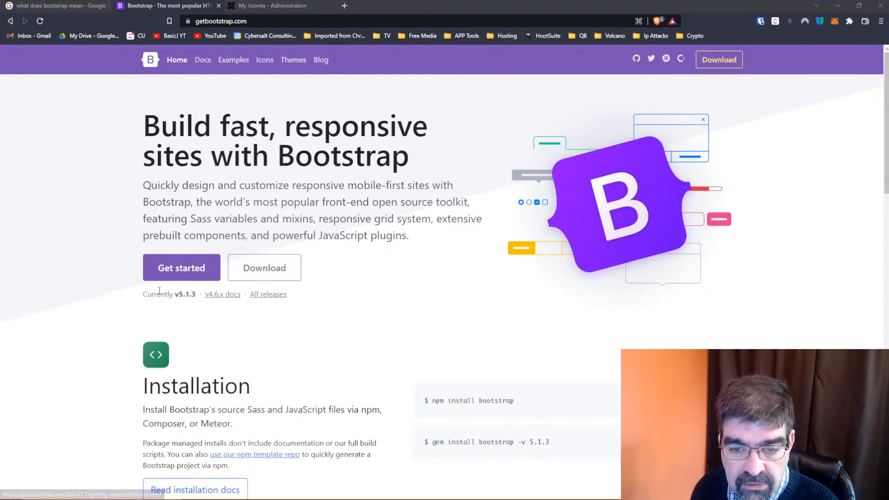
Open the Bootstrap getting-started documentation and expand the Components group of topics
{"action": "left_click", "coordinate": [172, 268]}
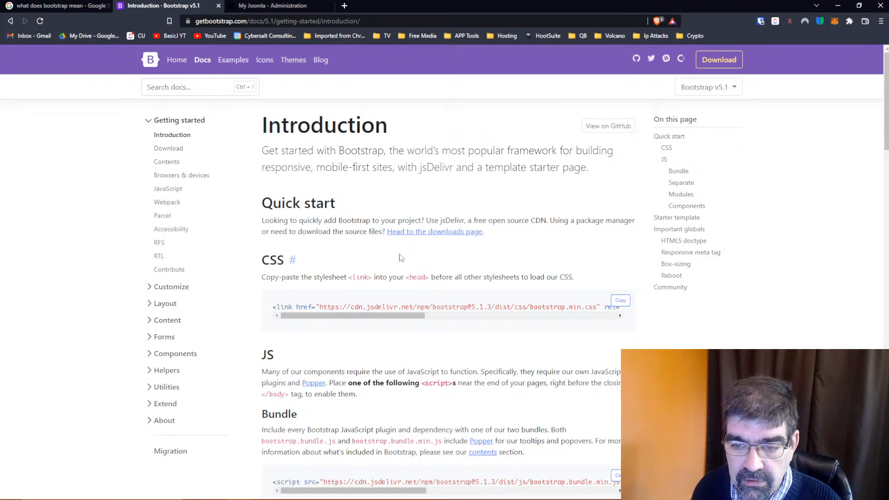
{"action": "scroll", "coordinate": [401, 258], "scroll_direction": "down", "scroll_amount": 6}
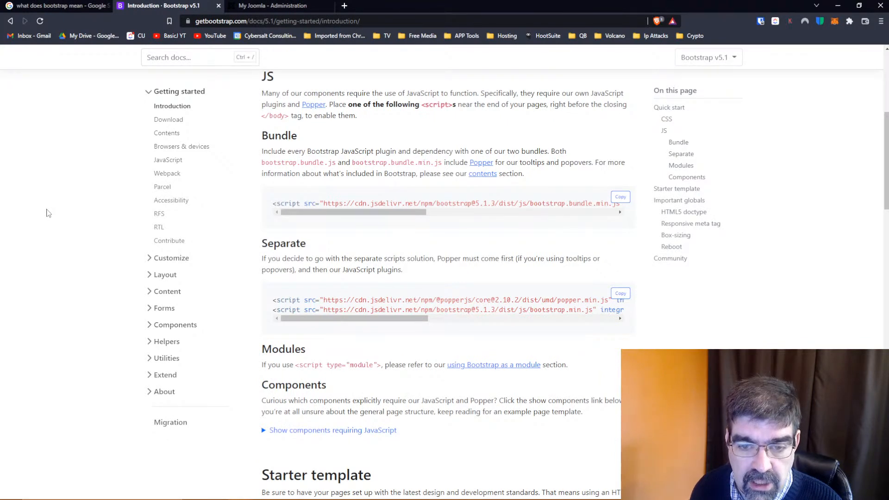
{"action": "left_click", "coordinate": [150, 260]}
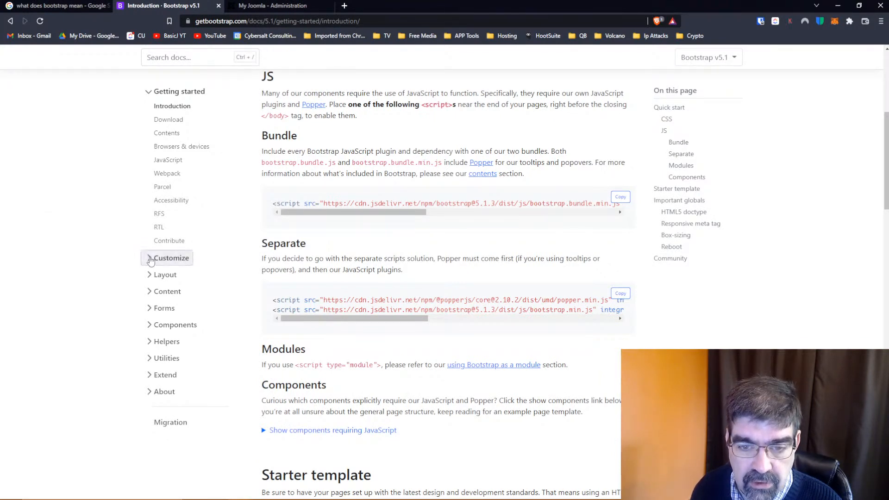
{"action": "left_click", "coordinate": [150, 259]}
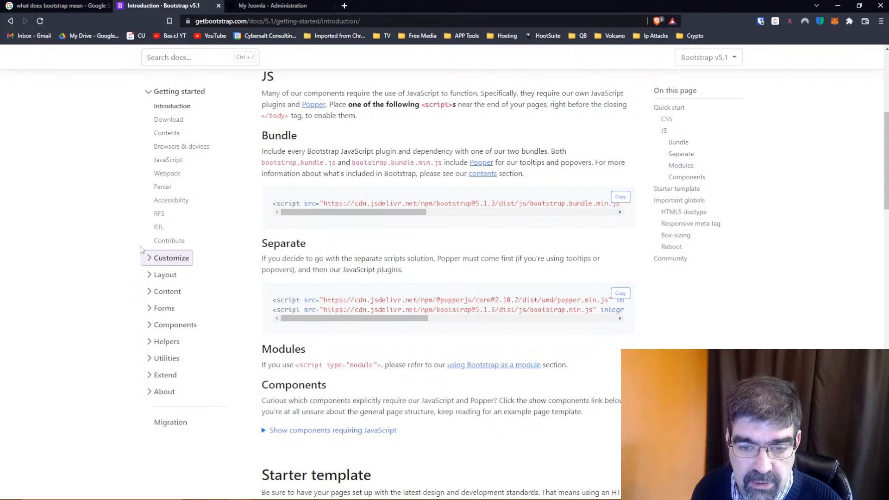
{"action": "left_click", "coordinate": [151, 324]}
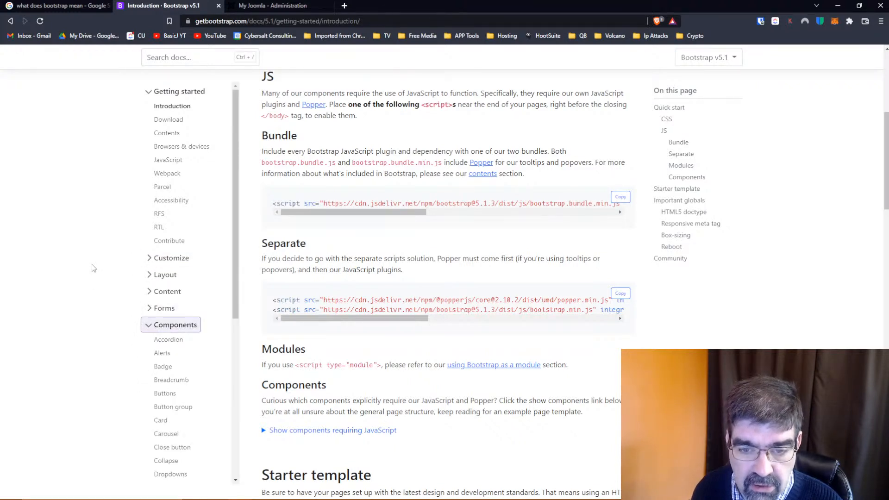
Examine the Content and Layout topics, collapse both groups, and look through the list of Components topics
{"action": "left_click", "coordinate": [148, 292]}
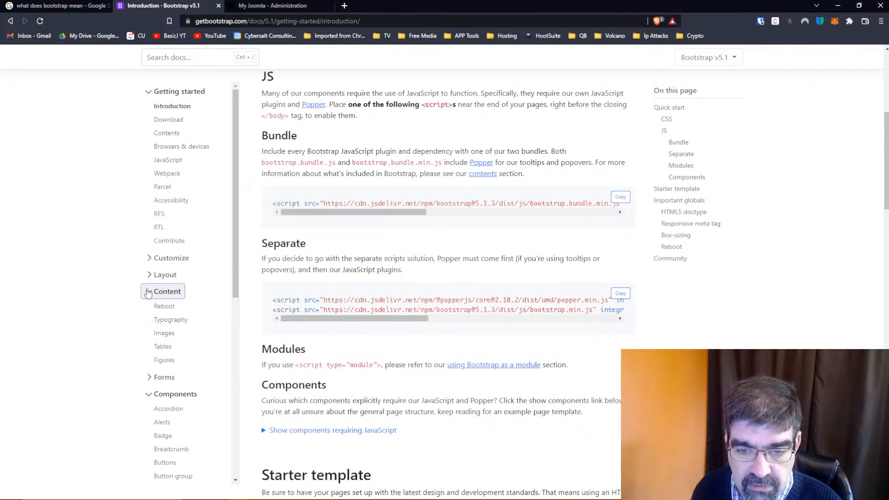
{"action": "left_click", "coordinate": [149, 276]}
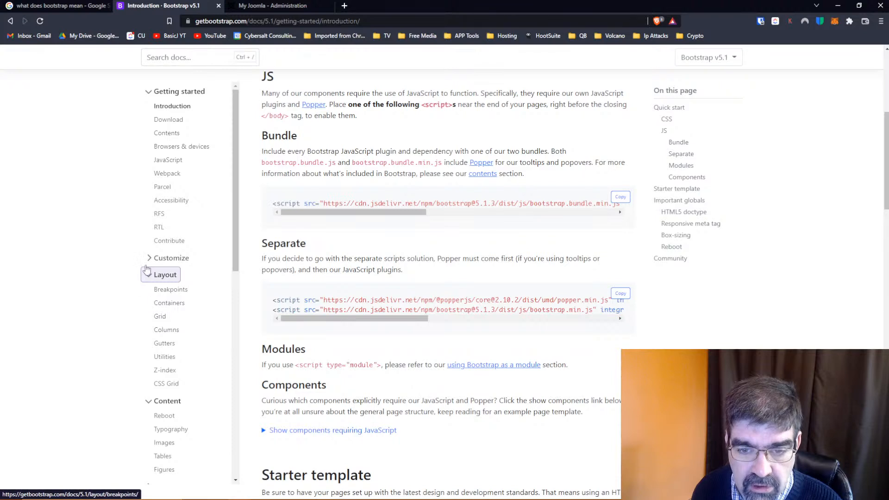
{"action": "left_click", "coordinate": [150, 279]}
{"action": "left_click", "coordinate": [149, 292]}
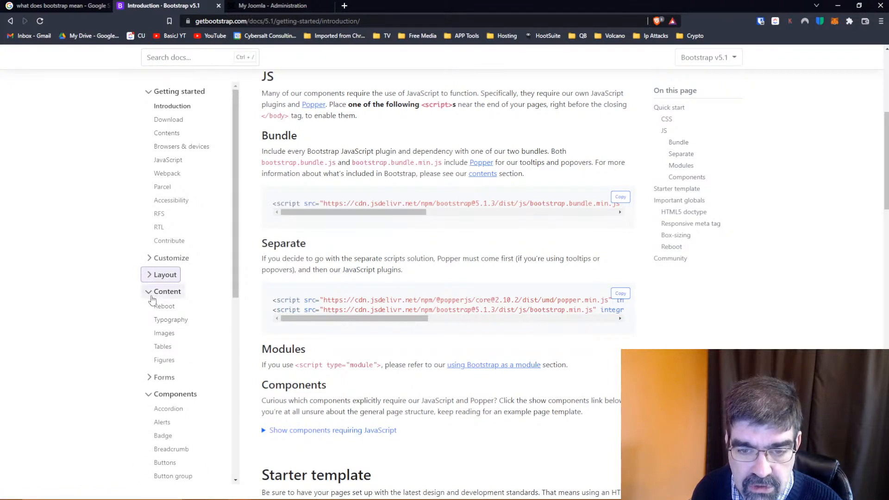
{"action": "scroll", "coordinate": [96, 288], "scroll_direction": "down", "scroll_amount": 3}
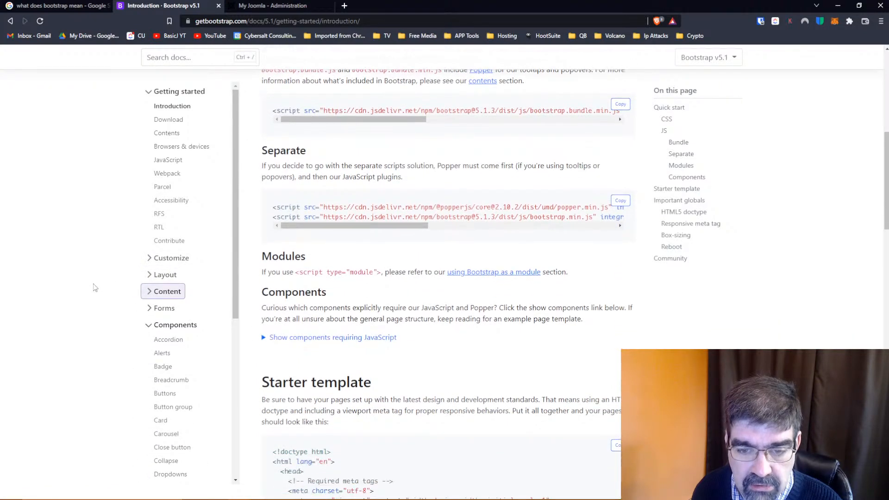
{"action": "scroll", "coordinate": [190, 306], "scroll_direction": "down", "scroll_amount": 4}
{"action": "scroll", "coordinate": [191, 307], "scroll_direction": "down", "scroll_amount": 1}
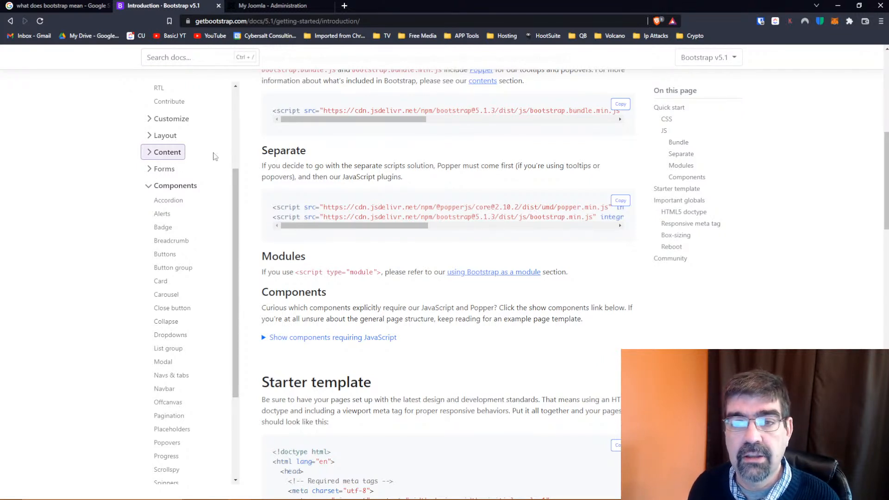
Log in to the My Joomla administrator site with the saved username and account password
{"action": "left_click", "coordinate": [254, 9]}
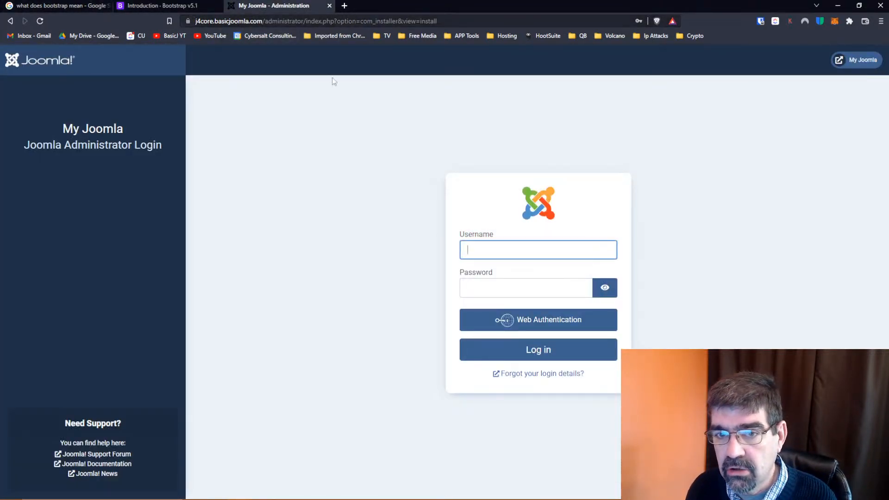
{"action": "left_click", "coordinate": [543, 256]}
{"action": "left_click", "coordinate": [540, 274]}
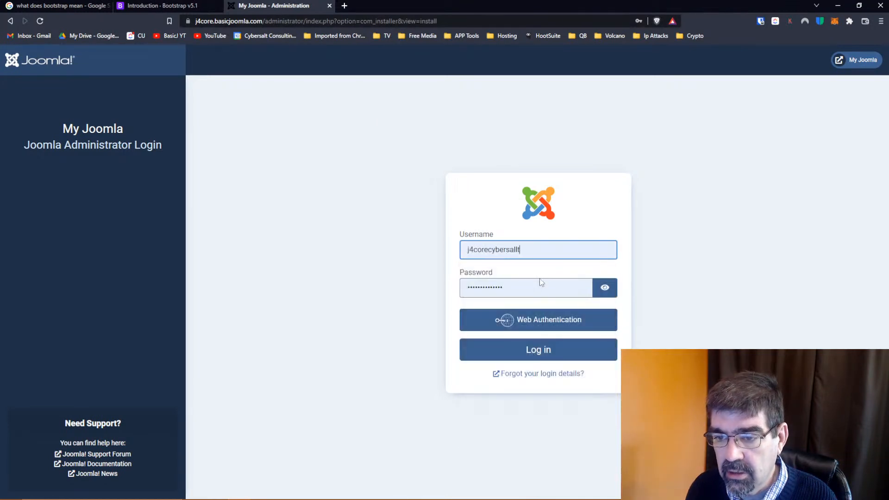
{"action": "left_click", "coordinate": [541, 351]}
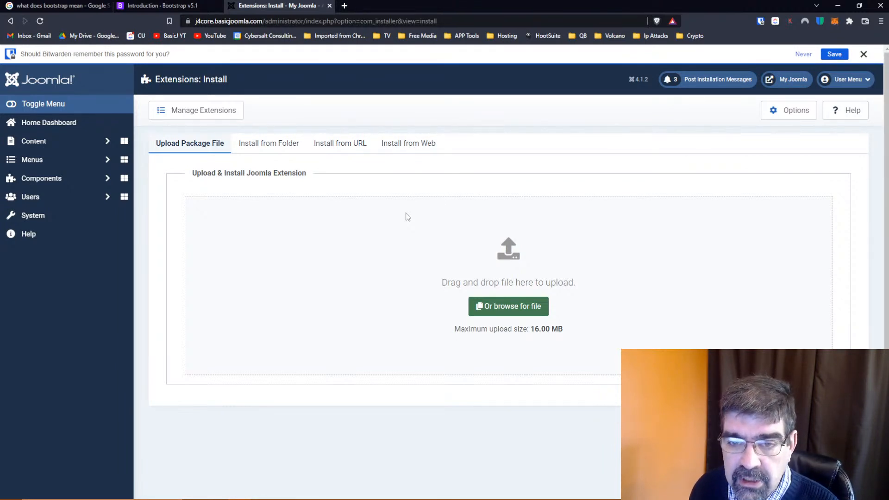
Open the WYSIWYGier article for editing from the Joomla article list
{"action": "left_click", "coordinate": [50, 142]}
{"action": "left_click", "coordinate": [40, 161]}
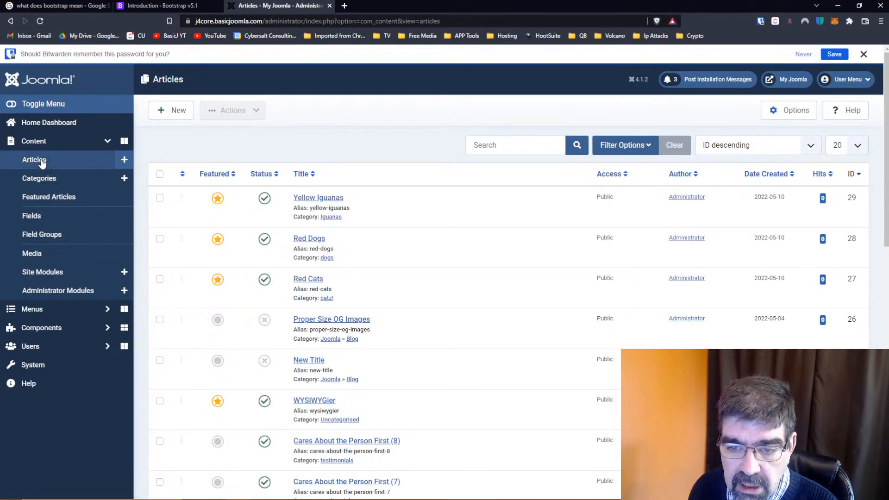
{"action": "scroll", "coordinate": [391, 221], "scroll_direction": "down", "scroll_amount": 3}
{"action": "left_click", "coordinate": [306, 263]}
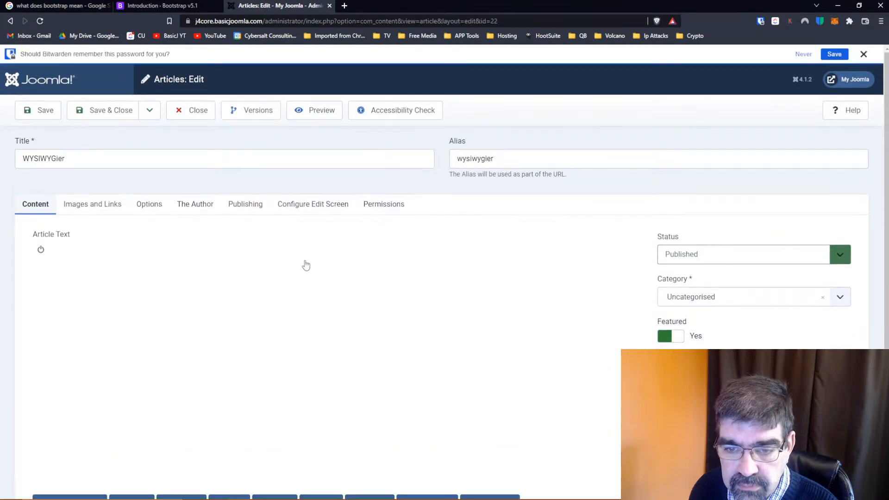
Inspect the HTML code behind the article's alert and Danger button, and return to the visual editor
{"action": "scroll", "coordinate": [504, 258], "scroll_direction": "down", "scroll_amount": 3}
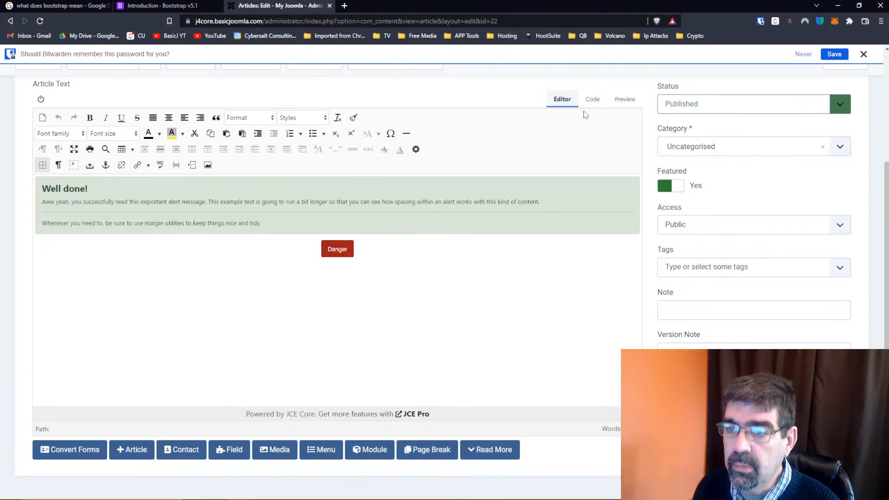
{"action": "left_click", "coordinate": [592, 100]}
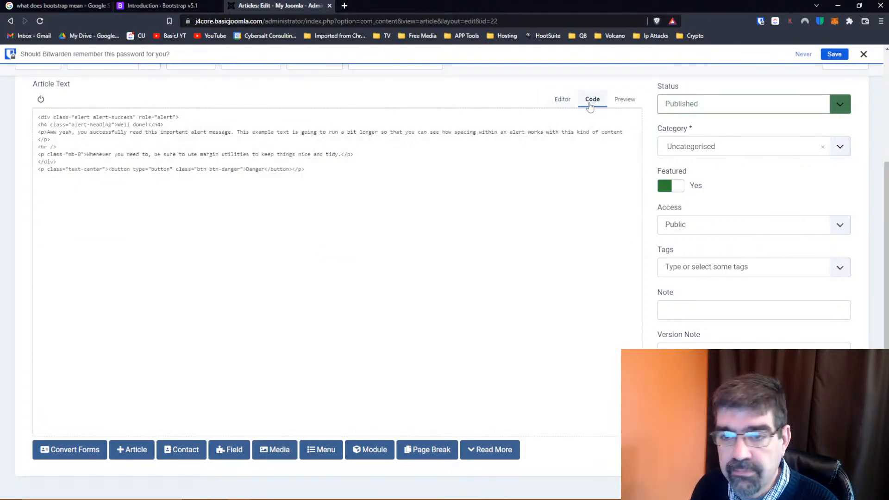
{"action": "scroll", "coordinate": [390, 224], "scroll_direction": "up", "scroll_amount": 2}
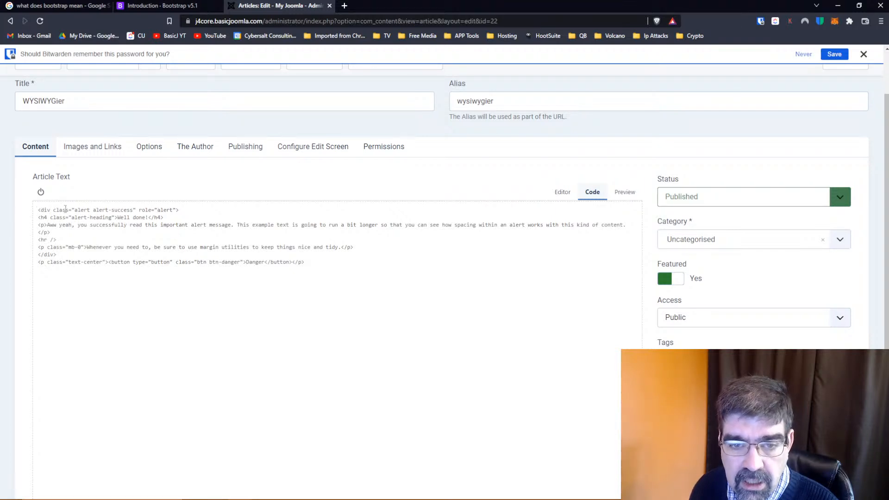
{"action": "left_click", "coordinate": [561, 194]}
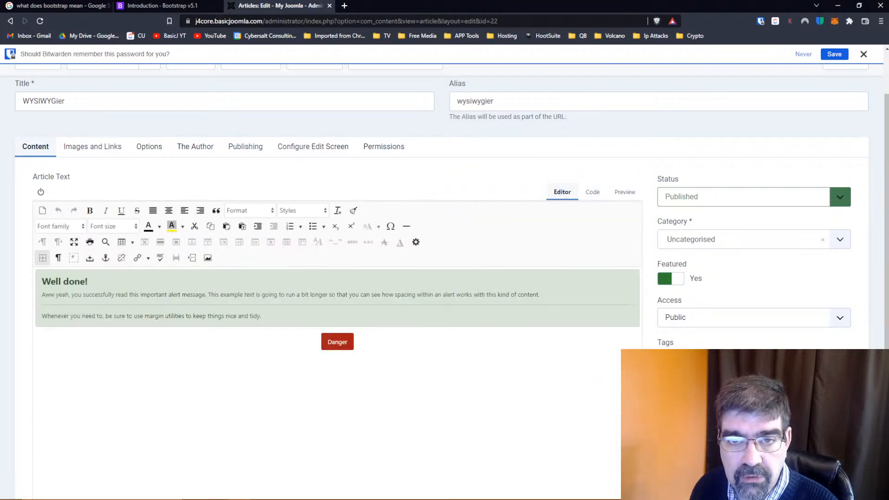
Open the Bootstrap Alerts component documentation and compare its examples with the alert in the WYSIWYGier article
{"action": "left_click", "coordinate": [150, 6]}
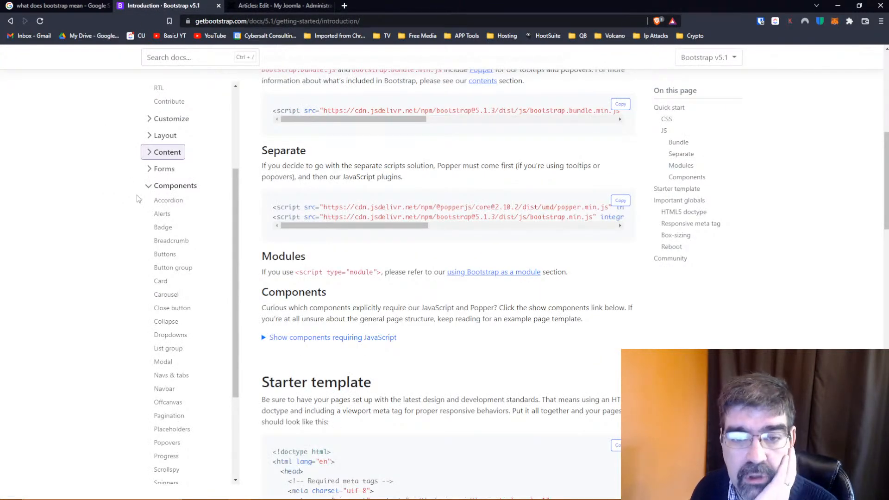
{"action": "left_click", "coordinate": [162, 214]}
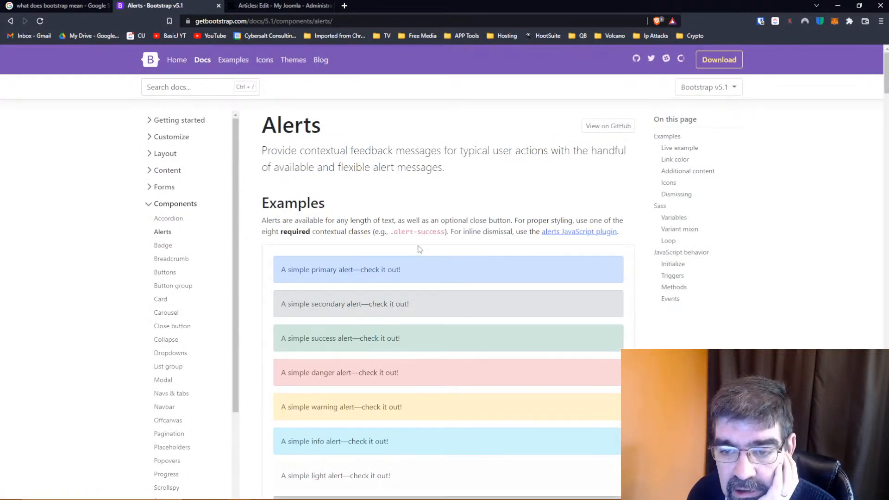
{"action": "scroll", "coordinate": [417, 248], "scroll_direction": "down", "scroll_amount": 2}
{"action": "left_click", "coordinate": [259, 4]}
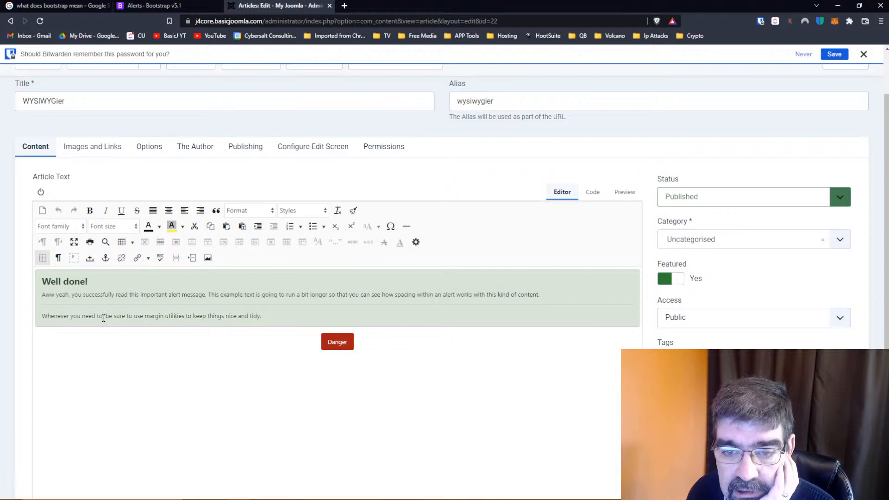
{"action": "left_click", "coordinate": [187, 11]}
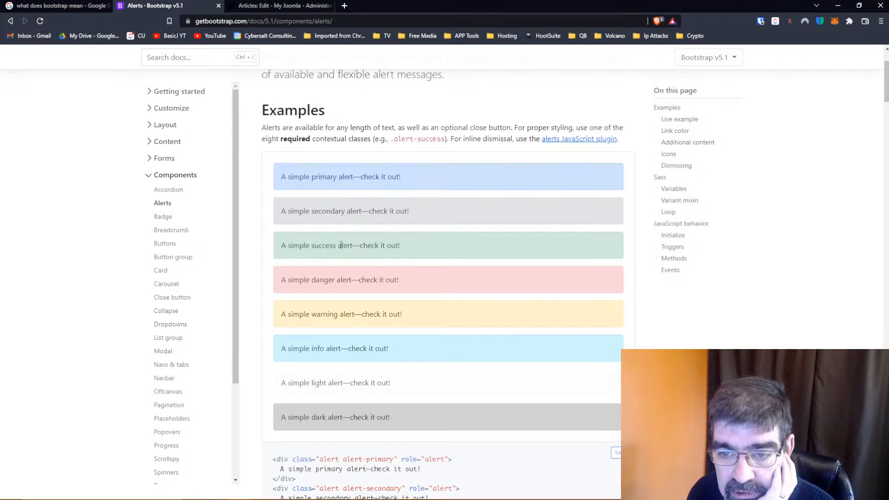
Select the complete alert-success div in the code sample of the Alerts documentation
{"action": "scroll", "coordinate": [410, 247], "scroll_direction": "down", "scroll_amount": 3}
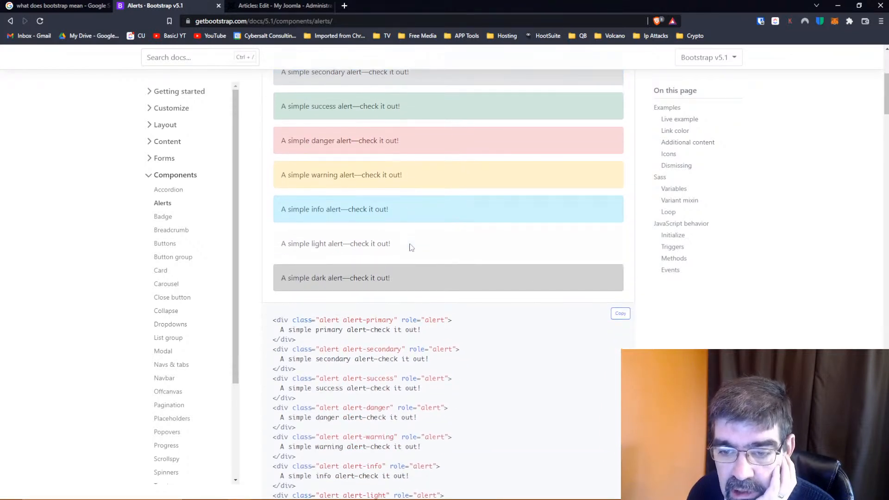
{"action": "scroll", "coordinate": [410, 247], "scroll_direction": "down", "scroll_amount": 2}
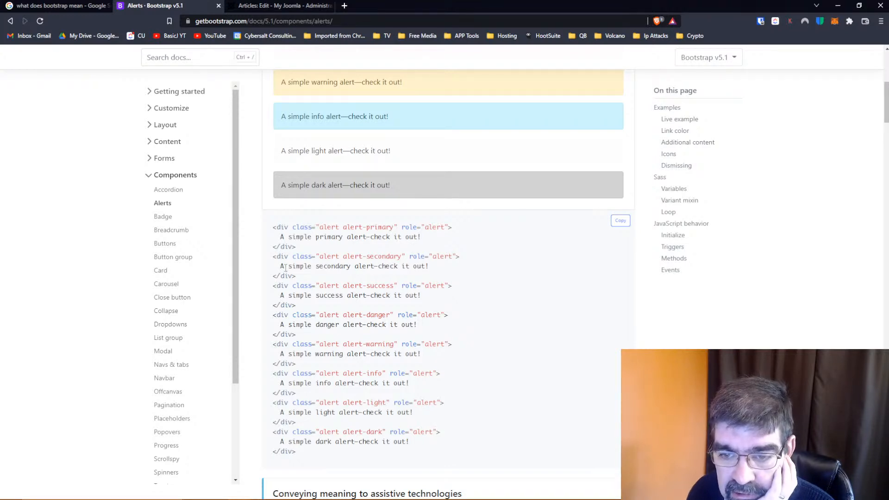
{"action": "left_click_drag", "start_coordinate": [273, 288], "coordinate": [300, 316]}
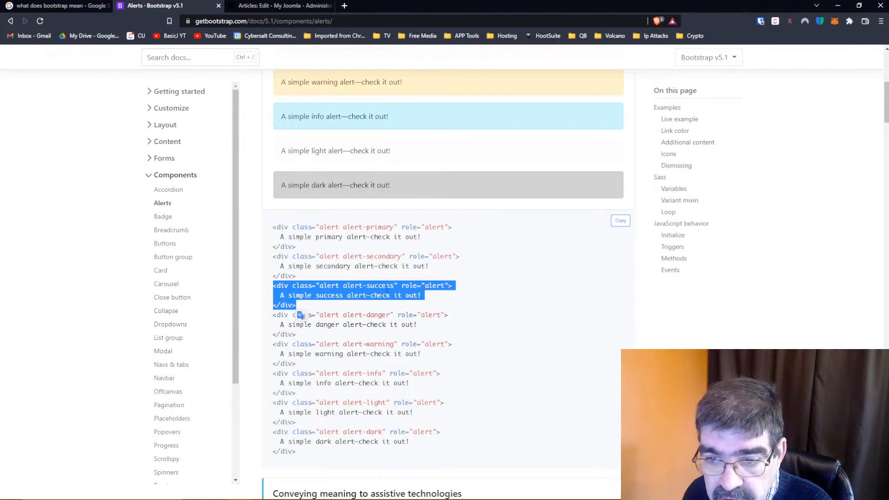
Copy the selected alert-success div, replace the WYSIWYGier article's entire HTML code with it, and return to the visual editor
{"action": "right_click", "coordinate": [376, 292]}
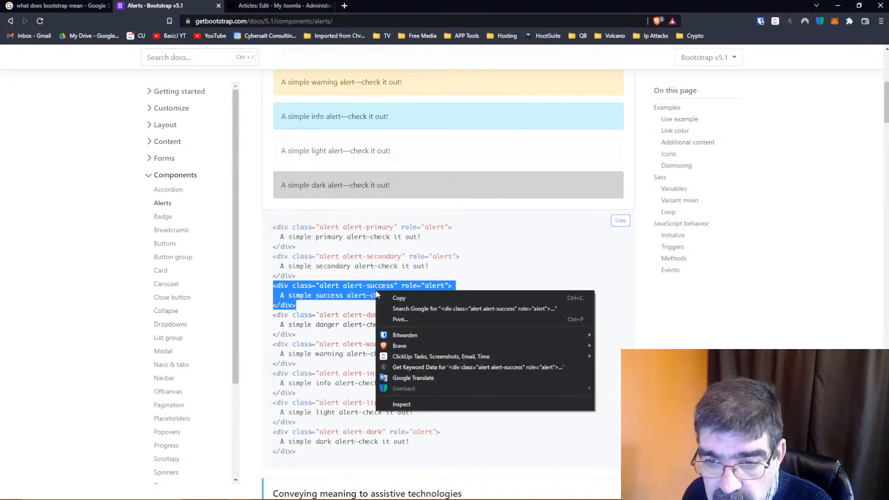
{"action": "left_click", "coordinate": [402, 297]}
{"action": "left_click", "coordinate": [267, 6]}
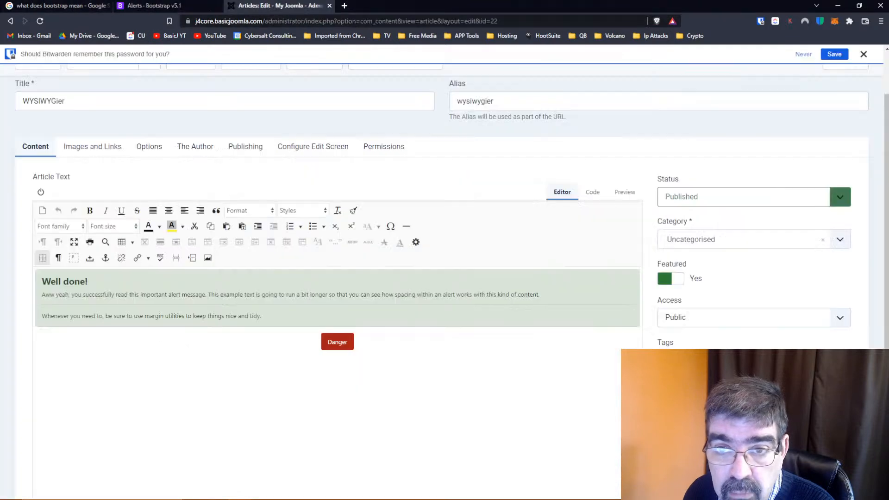
{"action": "left_click", "coordinate": [592, 191]}
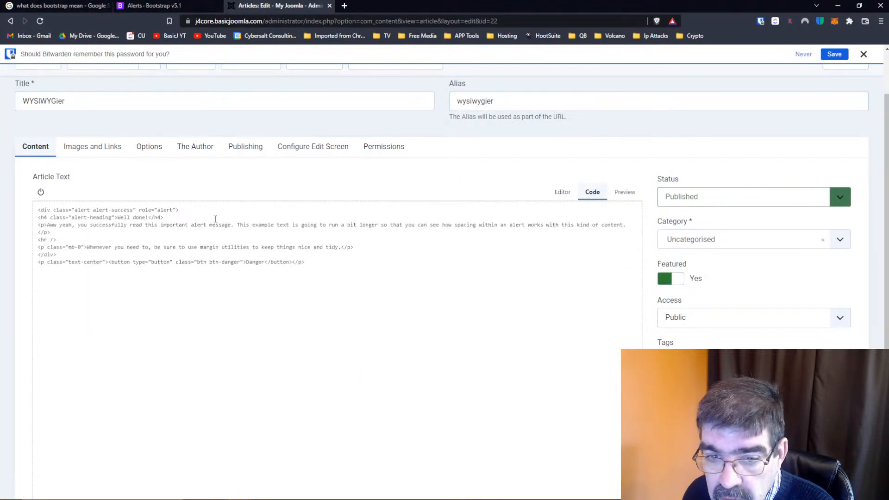
{"action": "left_click_drag", "start_coordinate": [315, 267], "coordinate": [26, 214]}
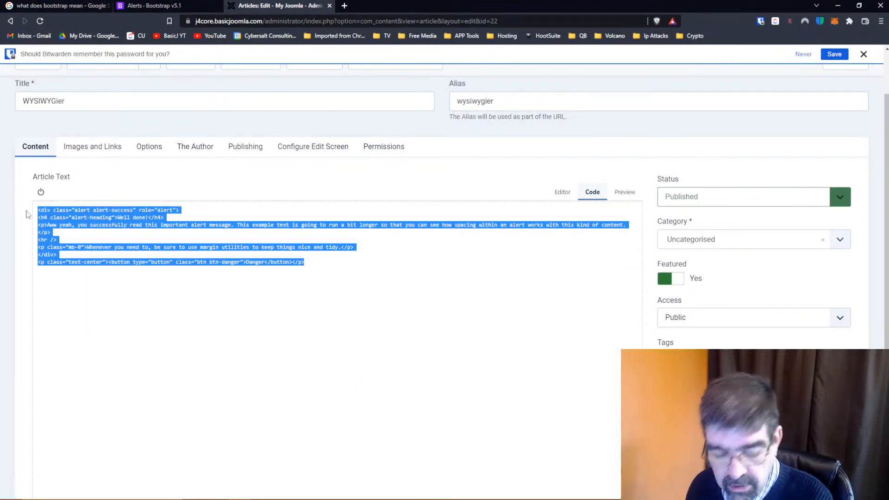
{"action": "key", "text": "ctrl+v"}
{"action": "left_click", "coordinate": [562, 191]}
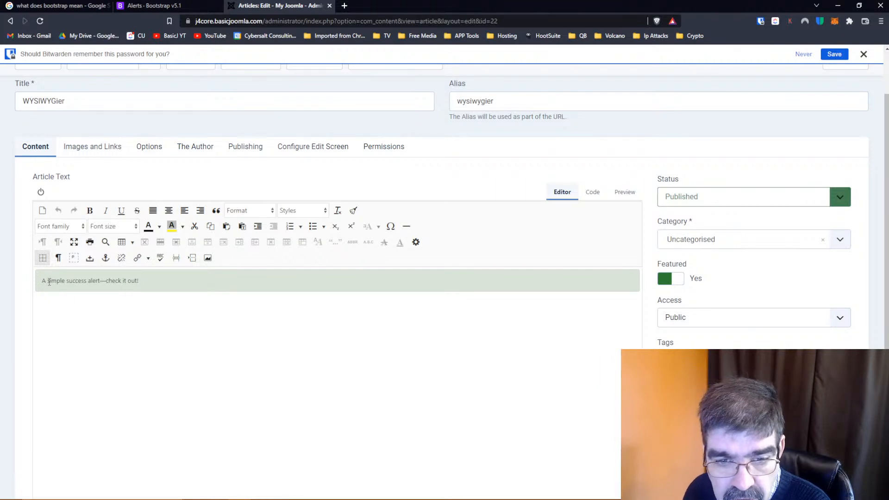
Make the word "simple" in the article's success alert italic and bold
{"action": "left_click_drag", "start_coordinate": [48, 281], "coordinate": [66, 281]}
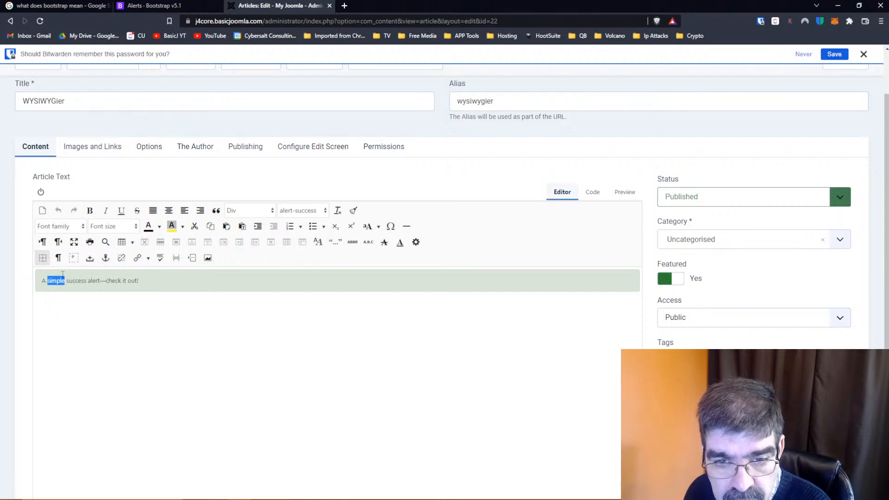
{"action": "left_click", "coordinate": [106, 211]}
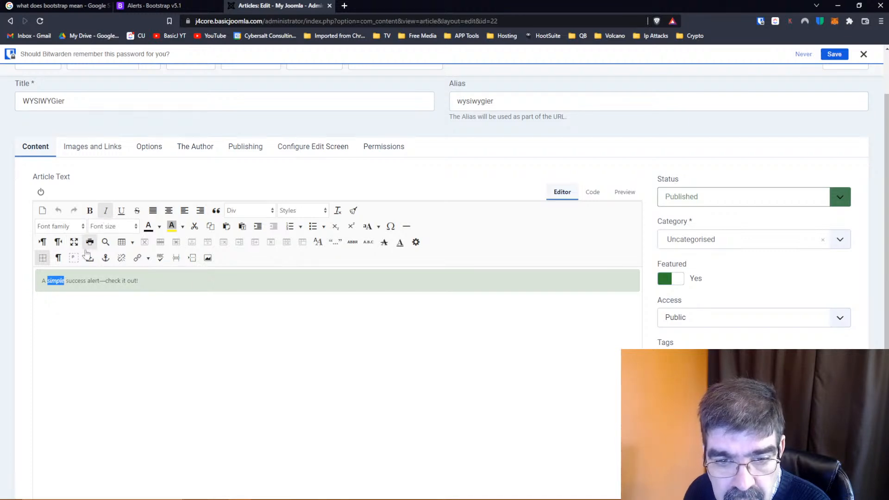
{"action": "left_click", "coordinate": [90, 210]}
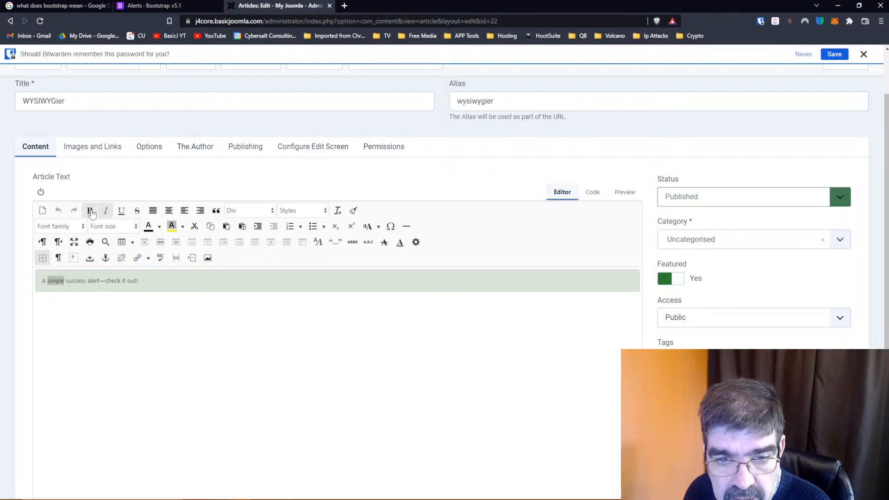
{"action": "left_click", "coordinate": [130, 308]}
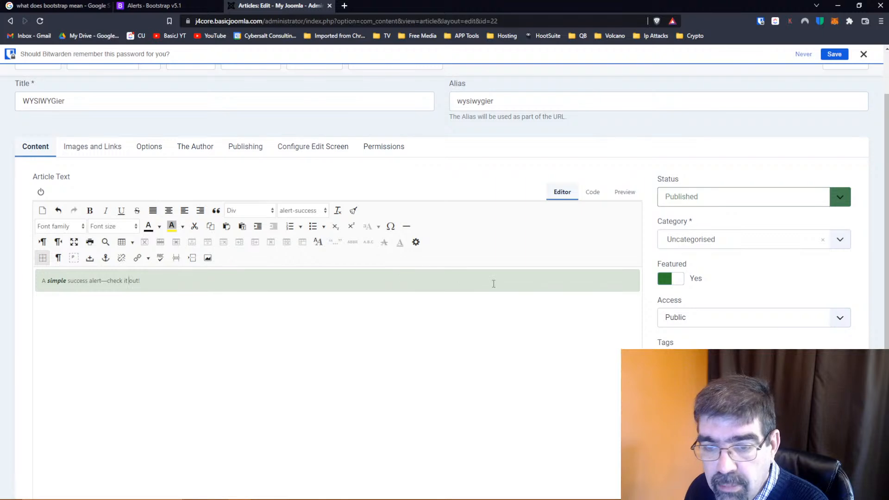
Inspect the formatted alert's HTML code, compare it with the Bootstrap alert samples, and return to the visual editor
{"action": "left_click", "coordinate": [592, 193]}
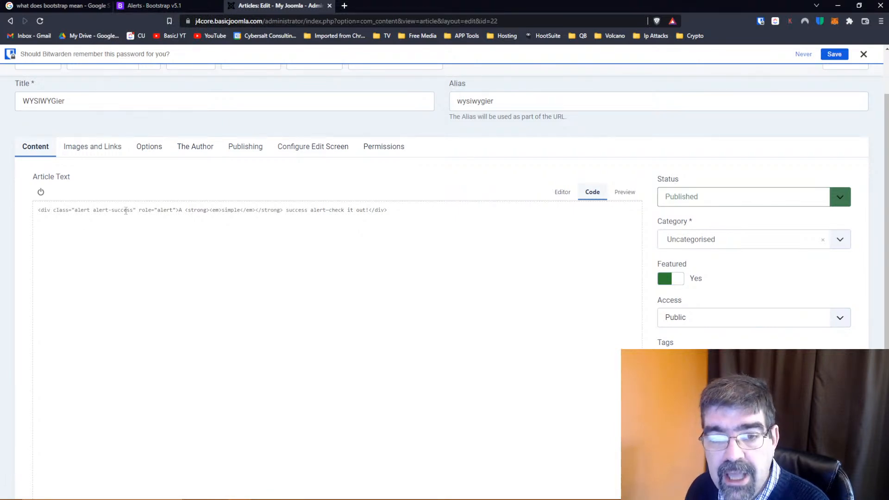
{"action": "left_click", "coordinate": [159, 7]}
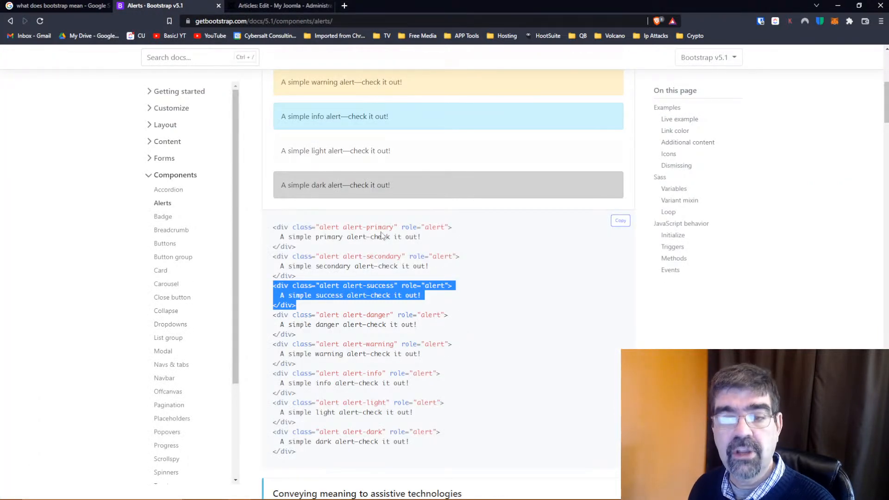
{"action": "left_click", "coordinate": [282, 6]}
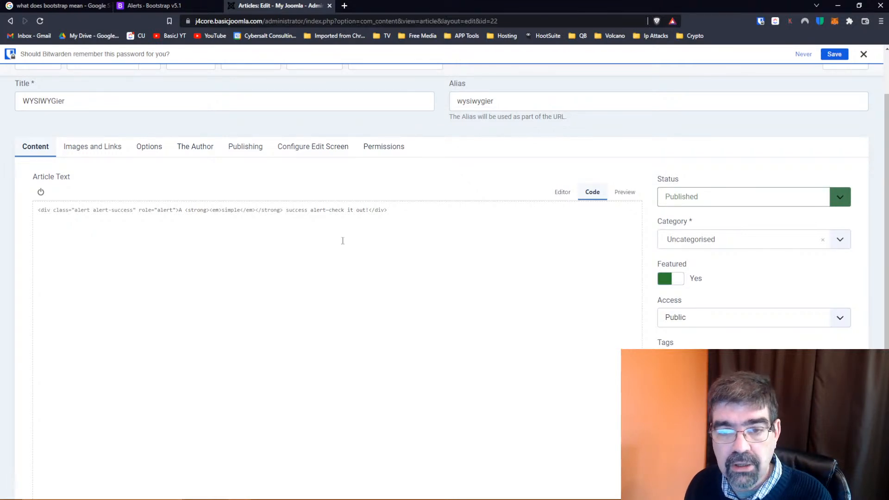
{"action": "left_click", "coordinate": [562, 192]}
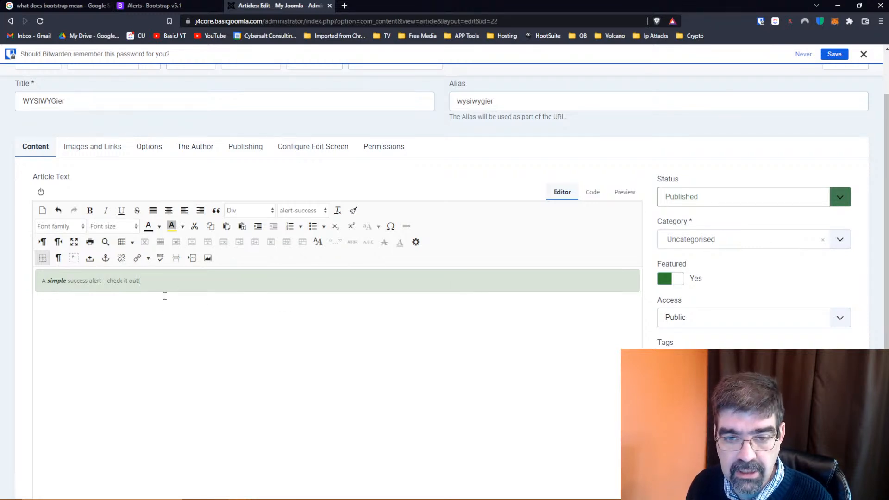
Add a line of filler text, "dgdgdg…", below the alert and give it a green #99cc00 background color
{"action": "key", "text": "Return"}
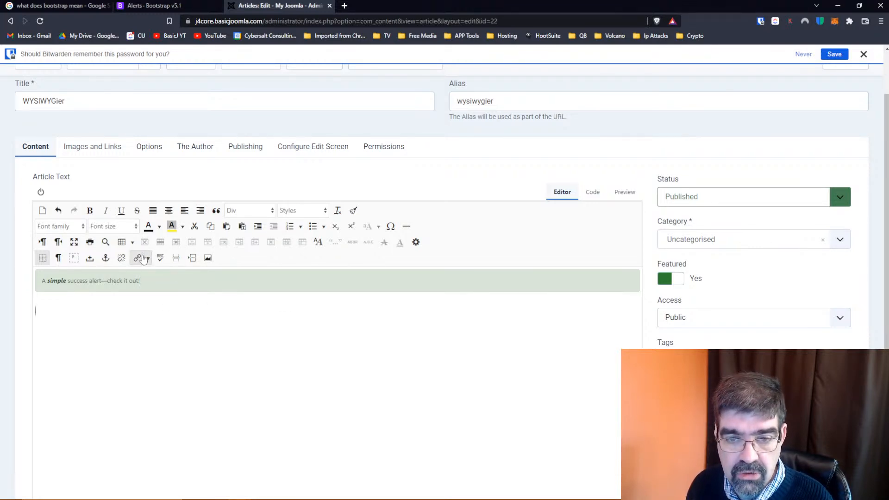
{"action": "type", "text": "dgdgdgdgdgdgdgddggdgddgdg"}
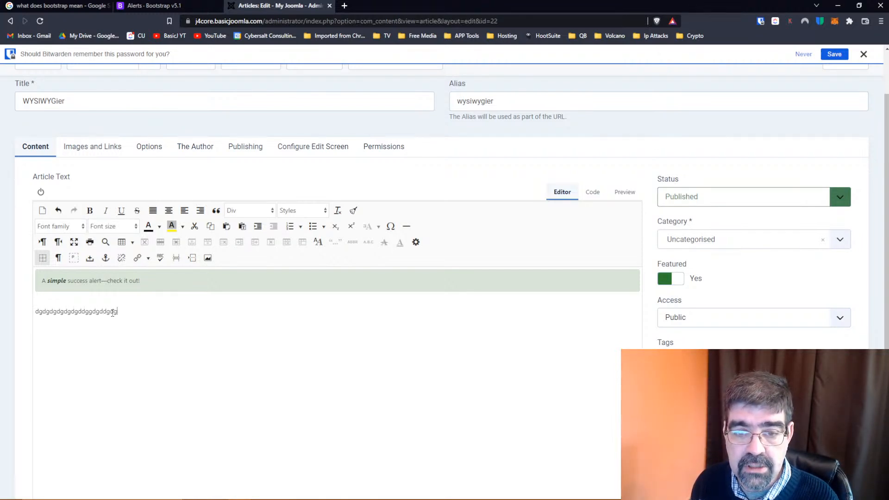
{"action": "left_click_drag", "start_coordinate": [116, 312], "coordinate": [36, 312]}
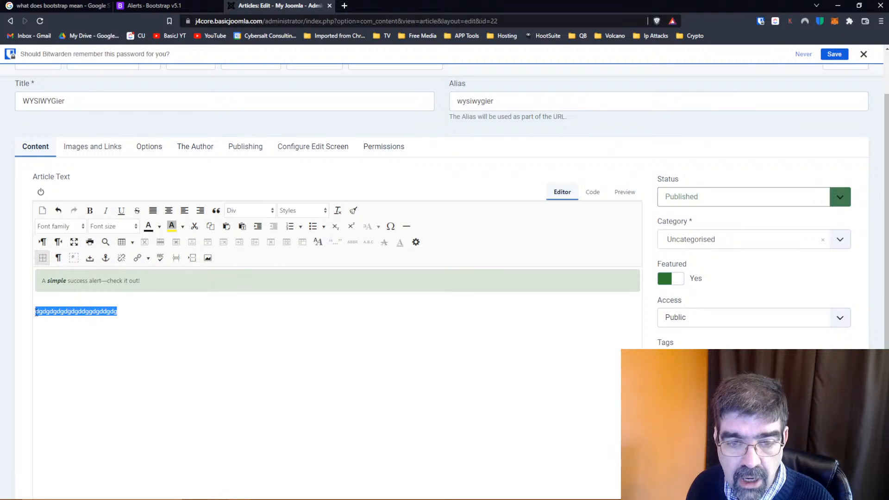
{"action": "left_click", "coordinate": [183, 227]}
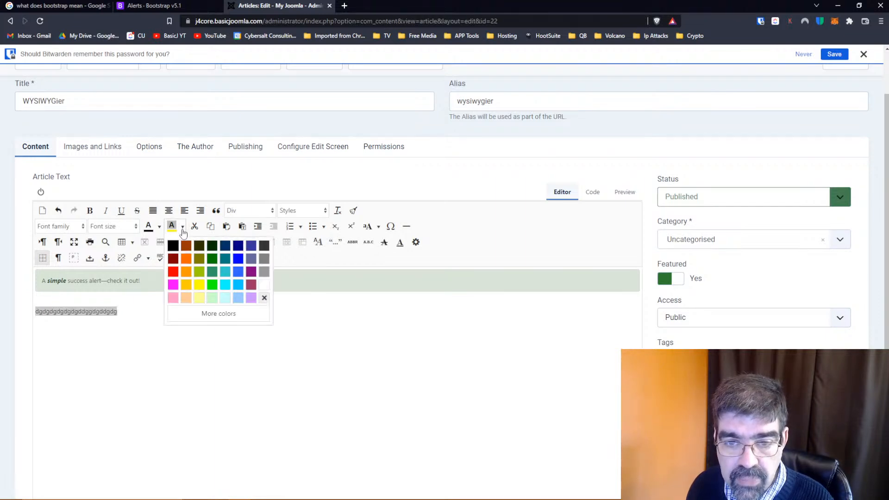
{"action": "left_click", "coordinate": [199, 271]}
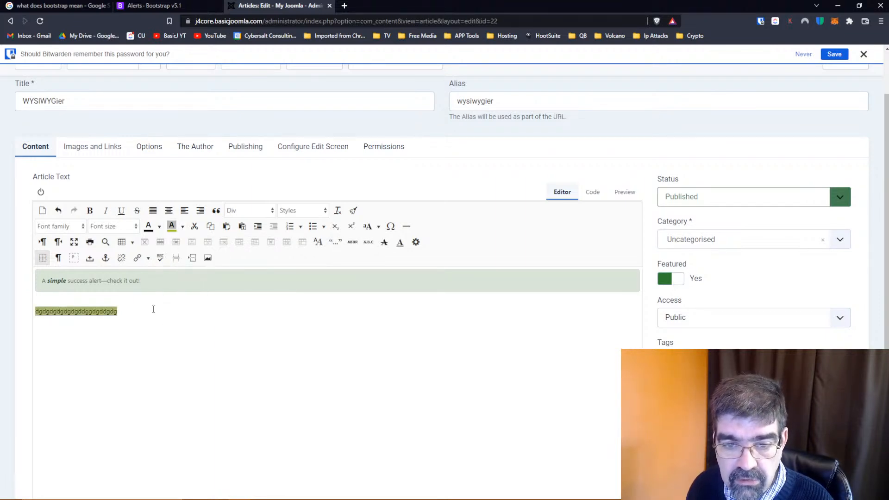
{"action": "left_click", "coordinate": [163, 366]}
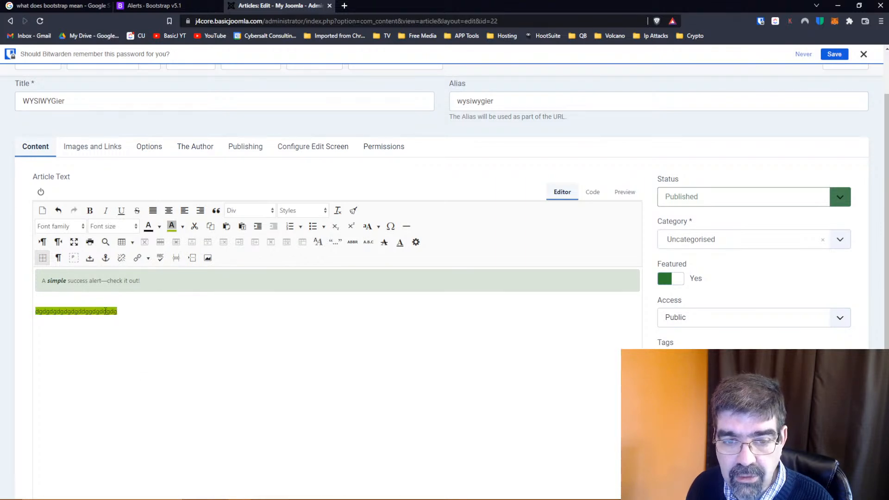
Delete the green-highlighted filler text below the alert
{"action": "left_click_drag", "start_coordinate": [129, 314], "coordinate": [28, 313]}
{"action": "key", "text": "BackSpace"}
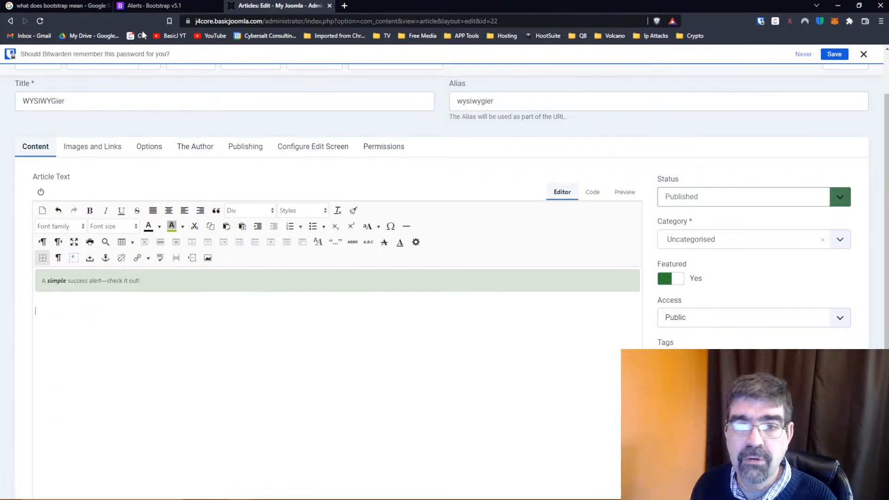
Consult the Bootstrap alert variants, and change the alert's class to alert-danger in the article's HTML code
{"action": "left_click", "coordinate": [139, 9]}
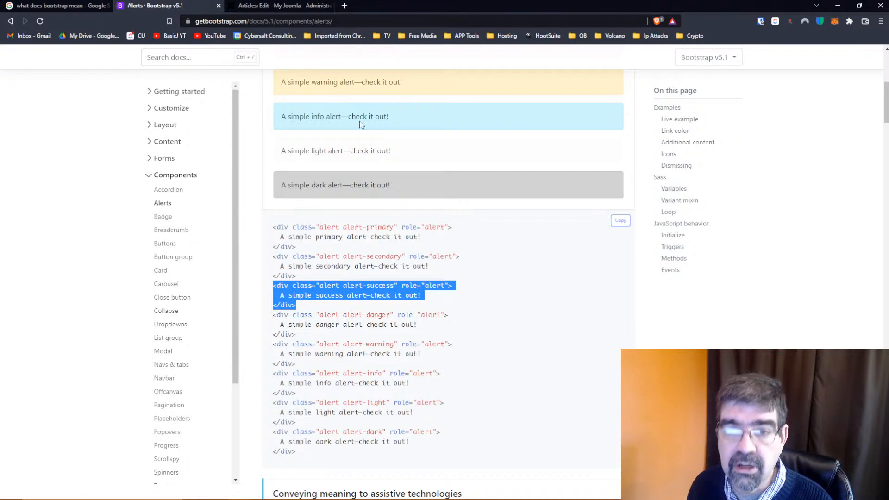
{"action": "left_click", "coordinate": [280, 6]}
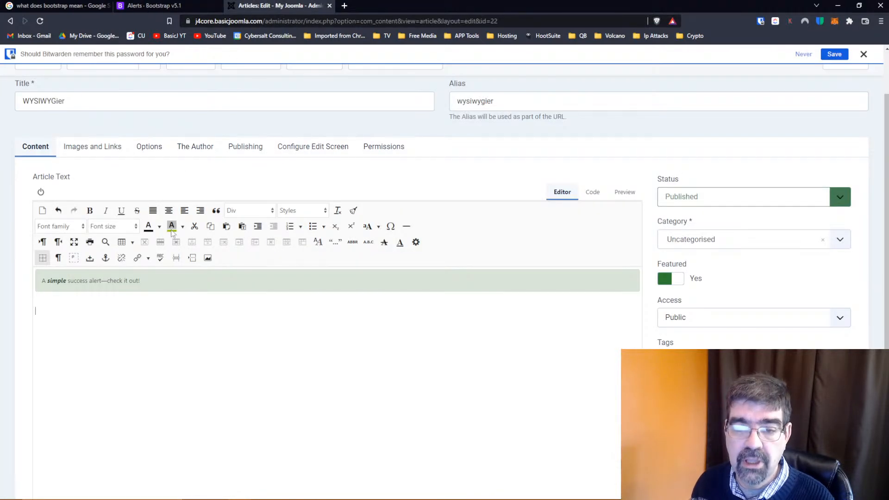
{"action": "left_click", "coordinate": [592, 194]}
{"action": "left_click_drag", "start_coordinate": [111, 210], "coordinate": [134, 210]}
{"action": "type", "text": "danger"}
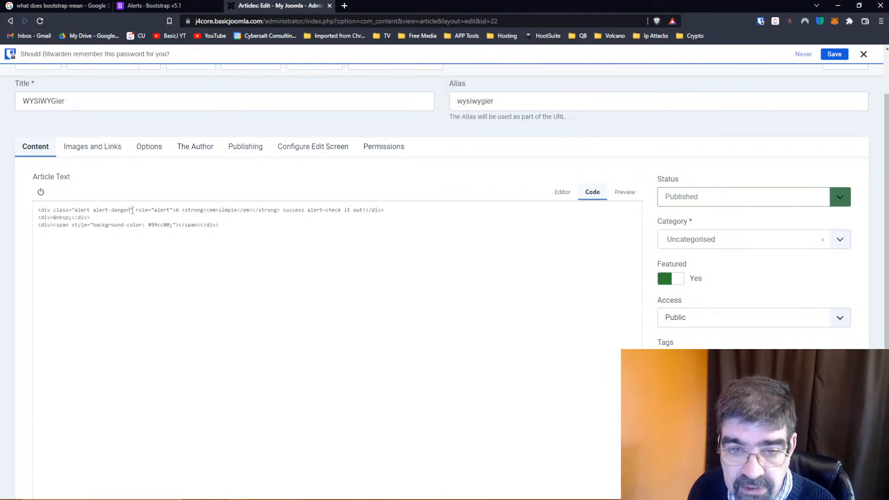
Delete the leftover div containing the background-color span from the code, and view the alert in the visual editor
{"action": "left_click_drag", "start_coordinate": [219, 225], "coordinate": [27, 229]}
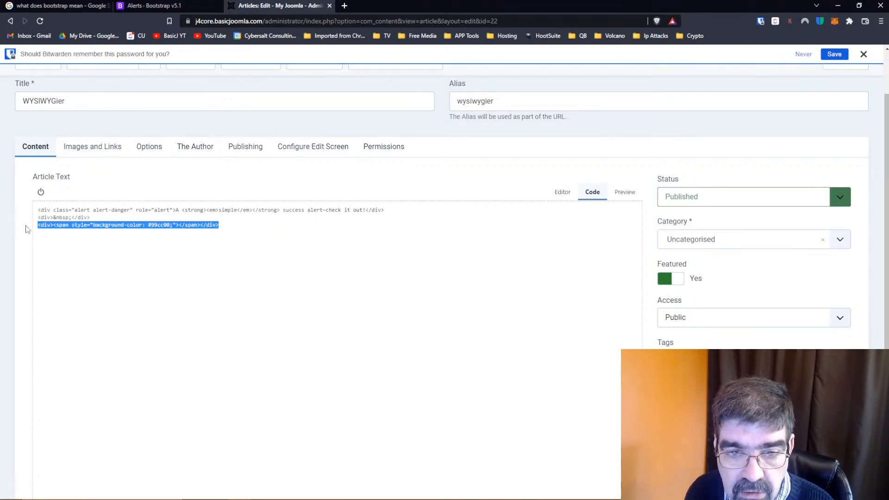
{"action": "key", "text": "Delete"}
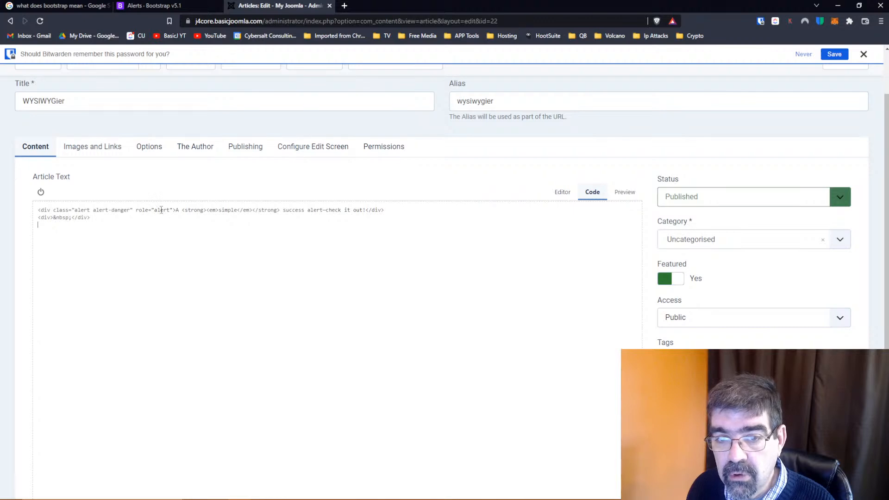
{"action": "left_click", "coordinate": [163, 6]}
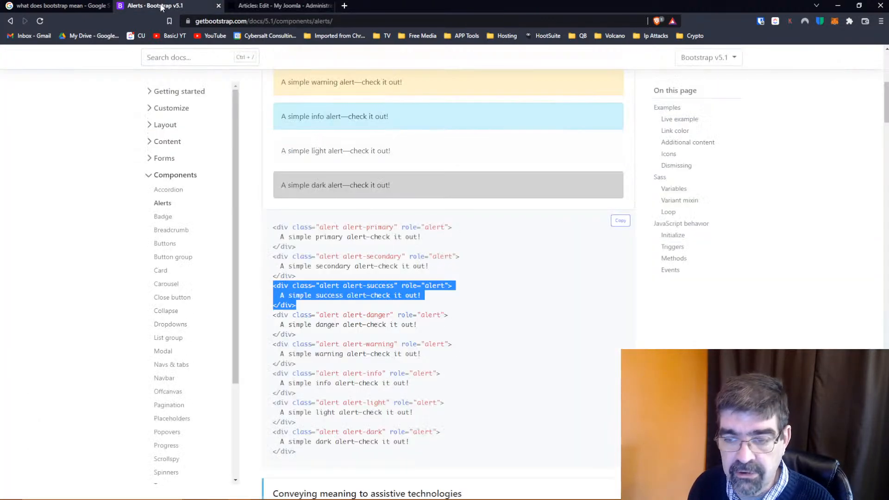
{"action": "left_click", "coordinate": [278, 5]}
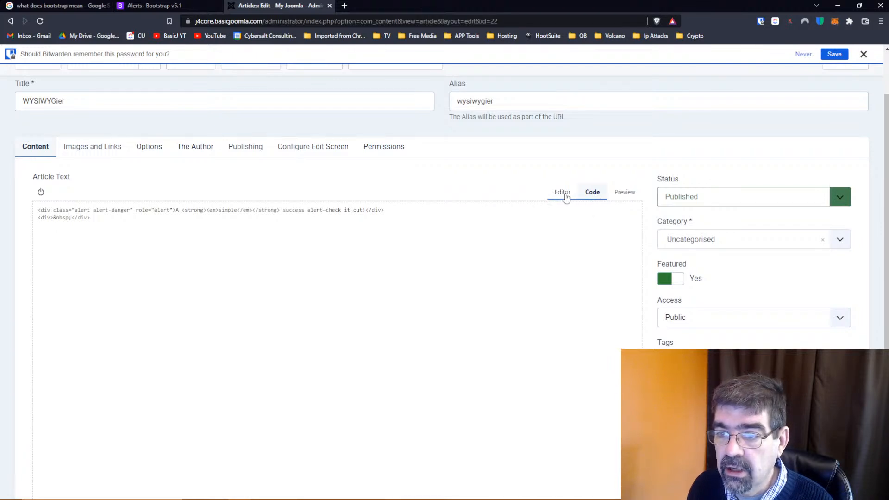
{"action": "left_click", "coordinate": [563, 194]}
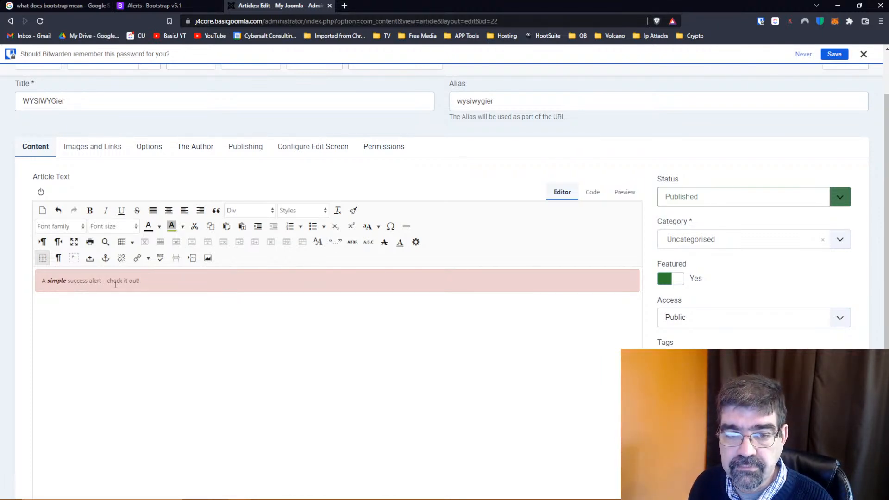
Set the font size of the entire text in the danger alert to 24pt
{"action": "left_click_drag", "start_coordinate": [162, 282], "coordinate": [13, 283]}
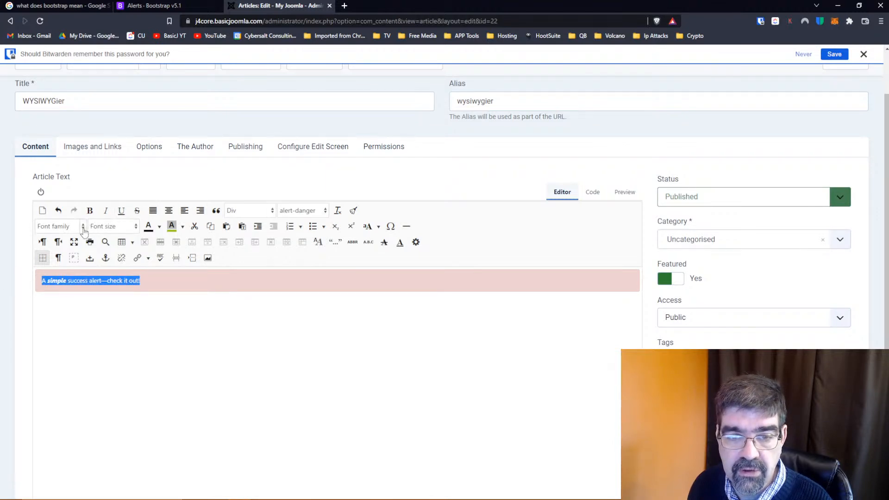
{"action": "left_click", "coordinate": [271, 212]}
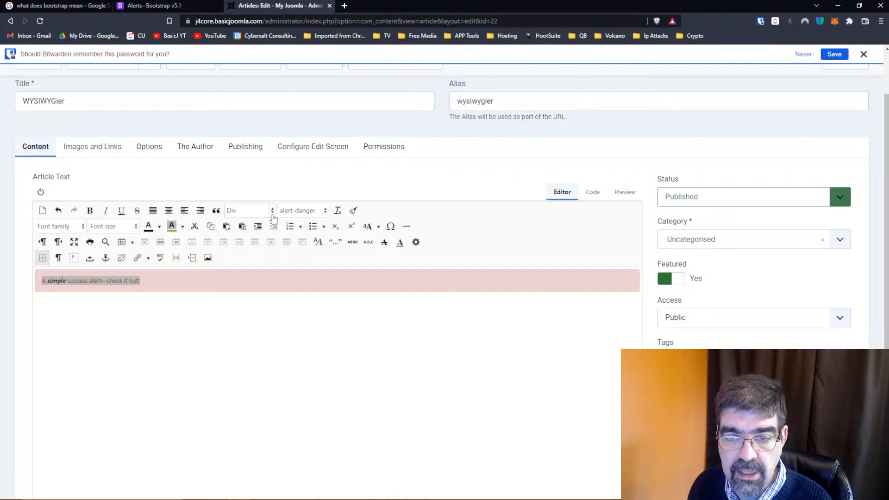
{"action": "left_click", "coordinate": [300, 185]}
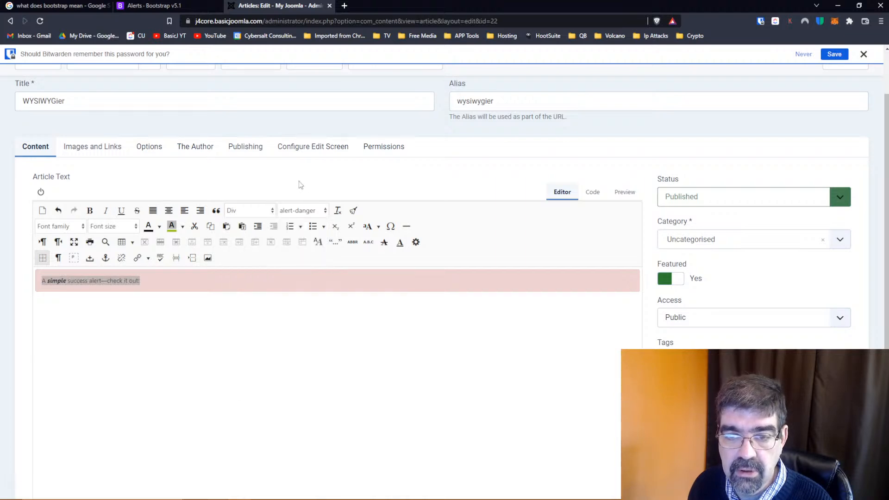
{"action": "left_click", "coordinate": [324, 213]}
{"action": "left_click", "coordinate": [328, 172]}
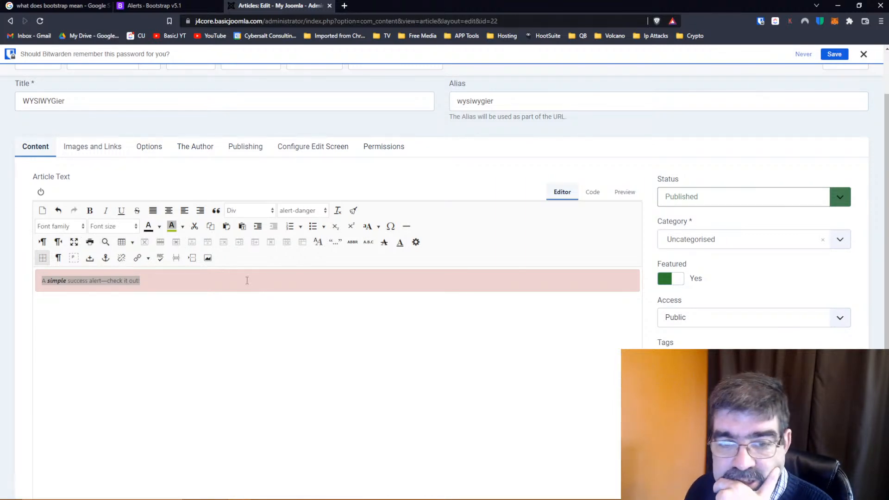
{"action": "left_click", "coordinate": [134, 230]}
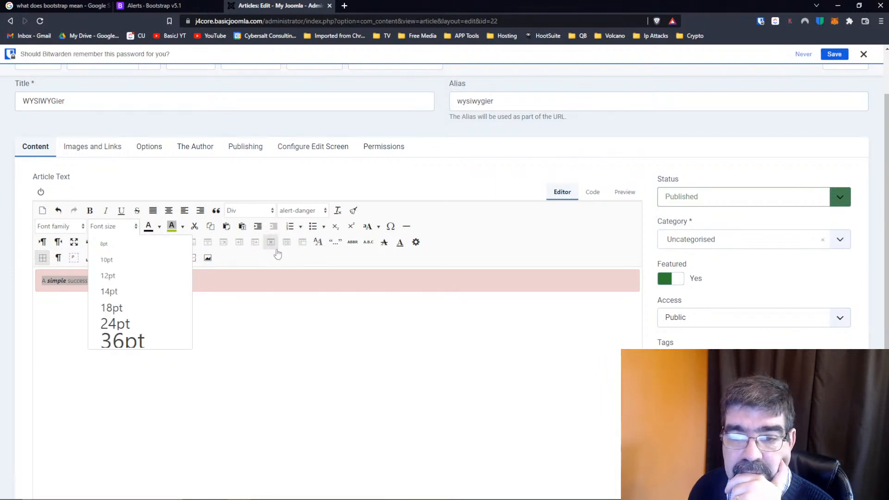
{"action": "left_click", "coordinate": [131, 323]}
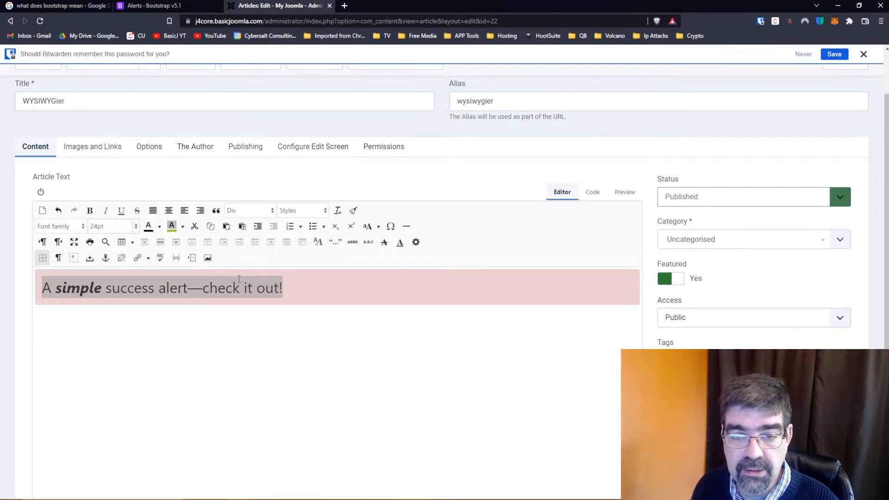
{"action": "left_click", "coordinate": [296, 329]}
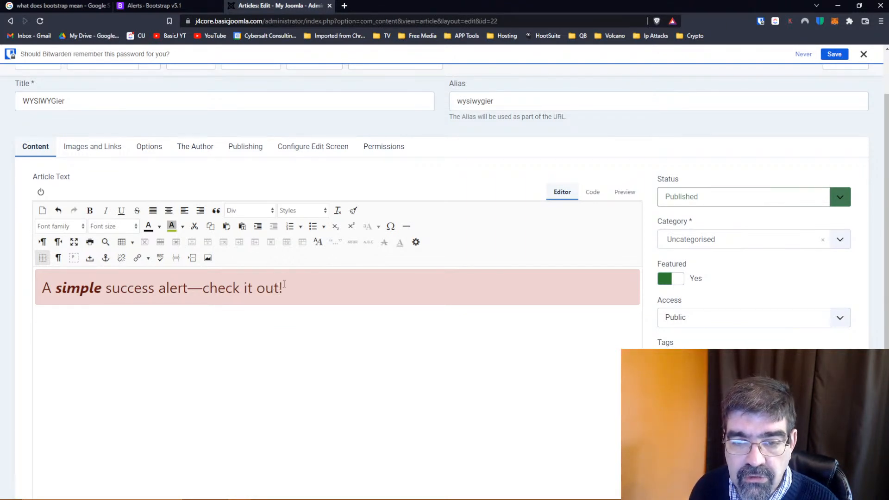
Color the entire alert text orange (#ff9900) and check the resulting span style in the article's HTML code
{"action": "left_click_drag", "start_coordinate": [285, 284], "coordinate": [35, 287]}
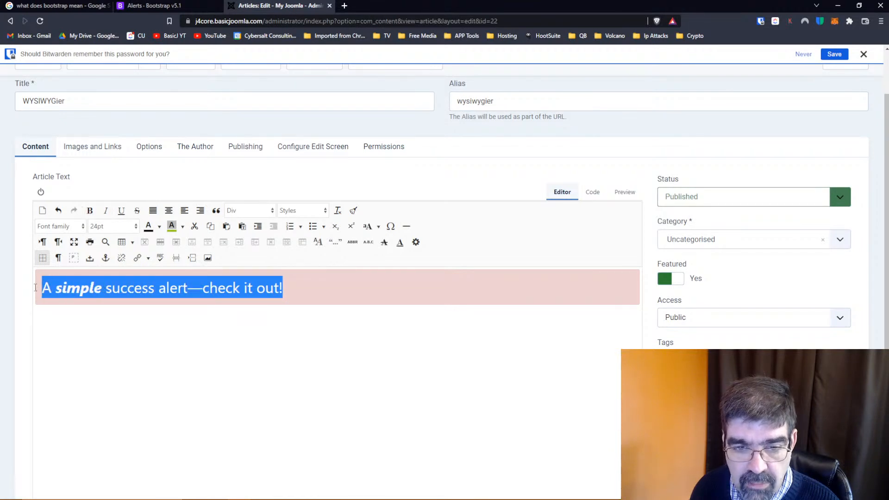
{"action": "left_click", "coordinate": [160, 226]}
{"action": "left_click", "coordinate": [162, 271]}
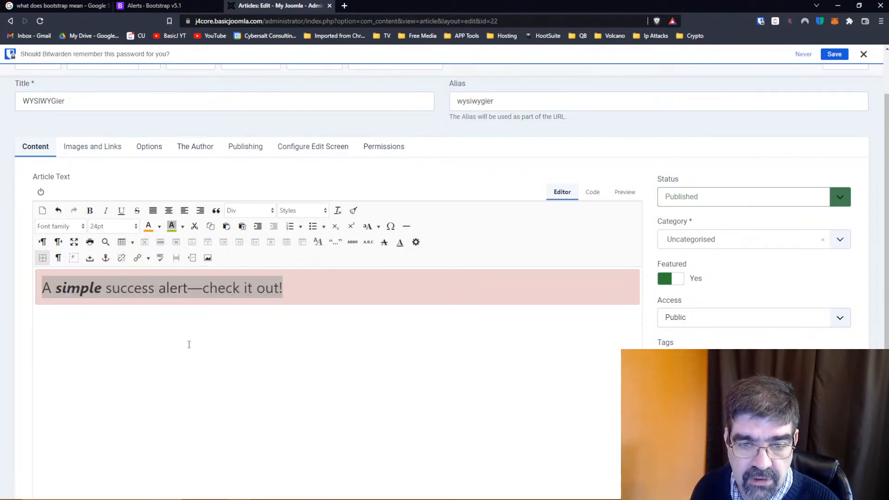
{"action": "left_click", "coordinate": [189, 345]}
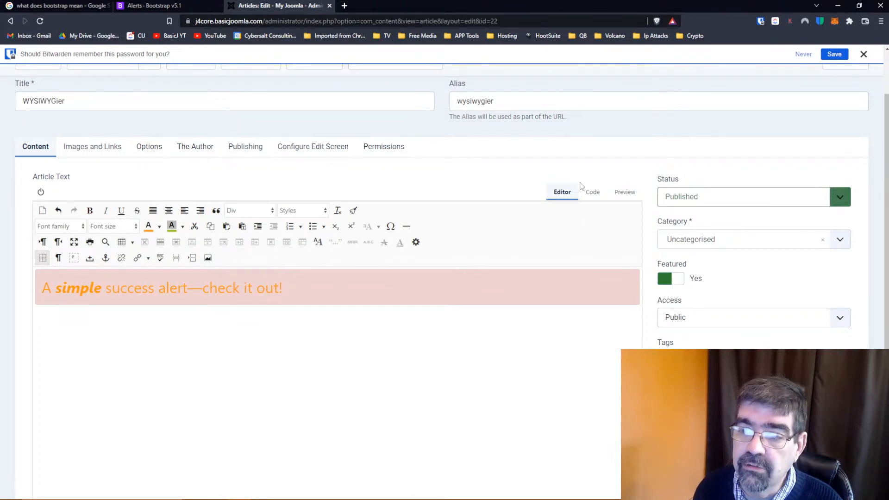
{"action": "left_click", "coordinate": [591, 194]}
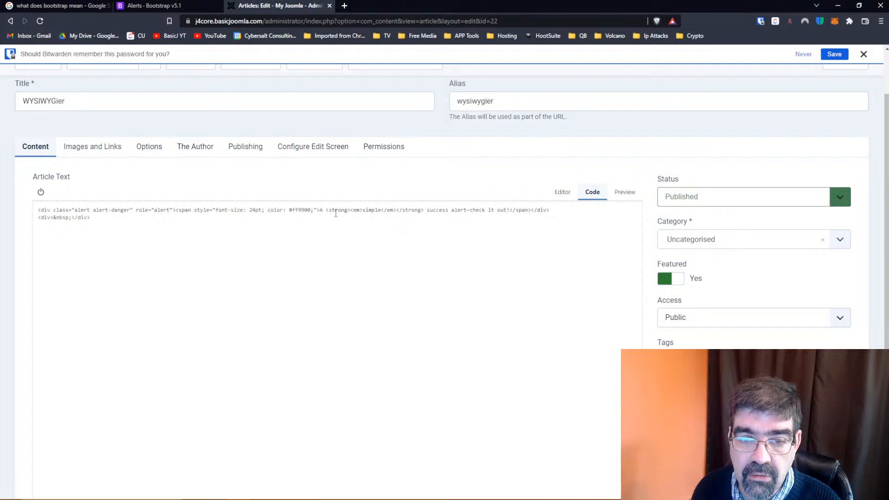
{"action": "left_click", "coordinate": [562, 194]}
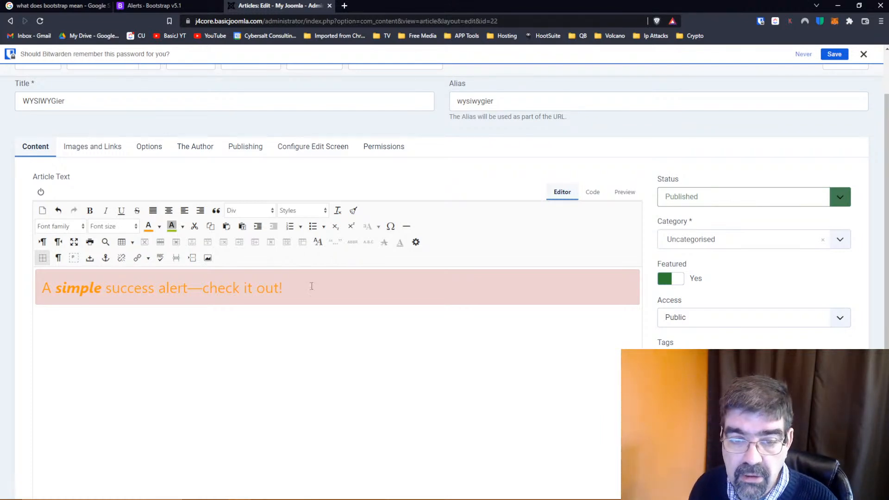
Replace the article's entire HTML code with the copied Bootstrap alert-success snippet, and view it in the visual editor
{"action": "left_click", "coordinate": [592, 193]}
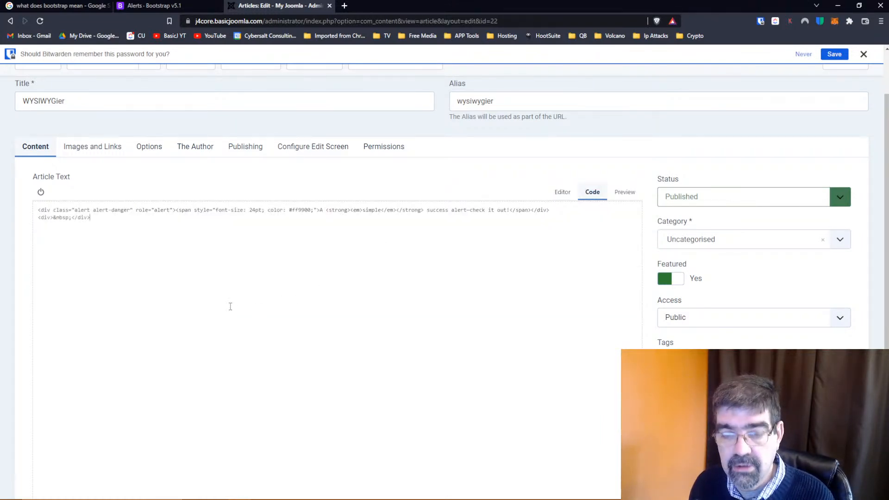
{"action": "key", "text": "ctrl+a"}
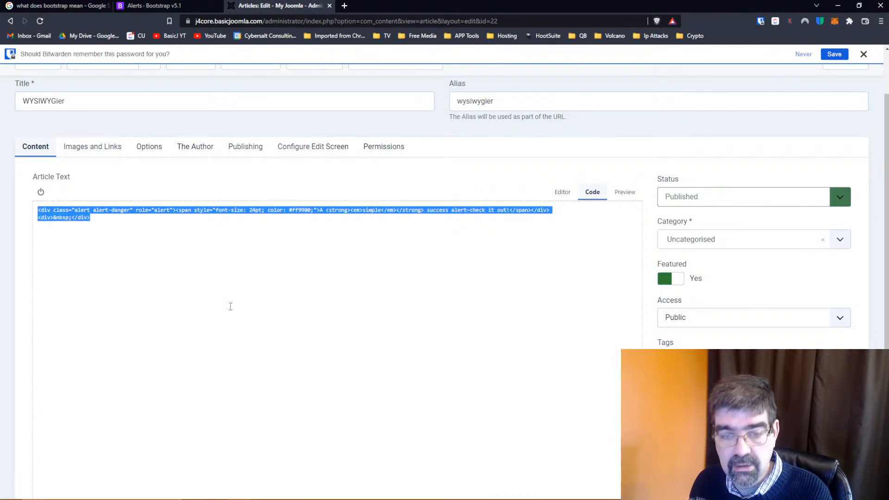
{"action": "type", "text": "<div class=\"alert alert-success\" role=\"alert\">   A simple success alert—check it out! </div>"}
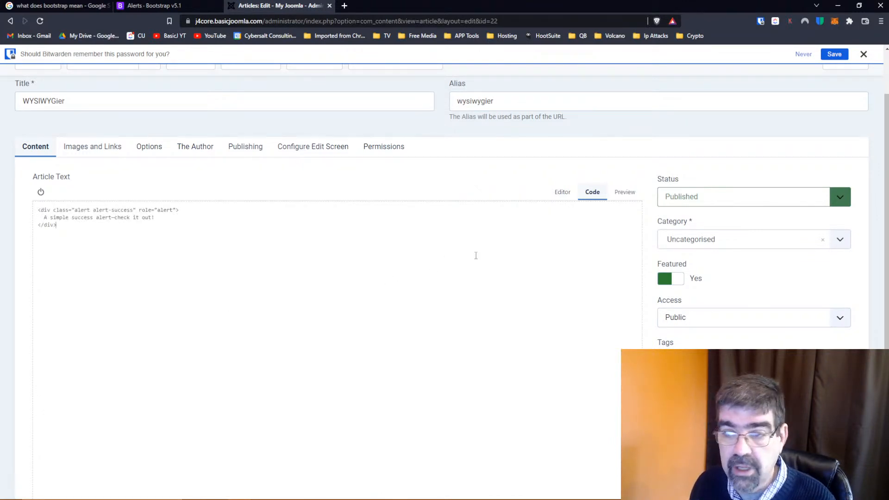
{"action": "left_click", "coordinate": [562, 192]}
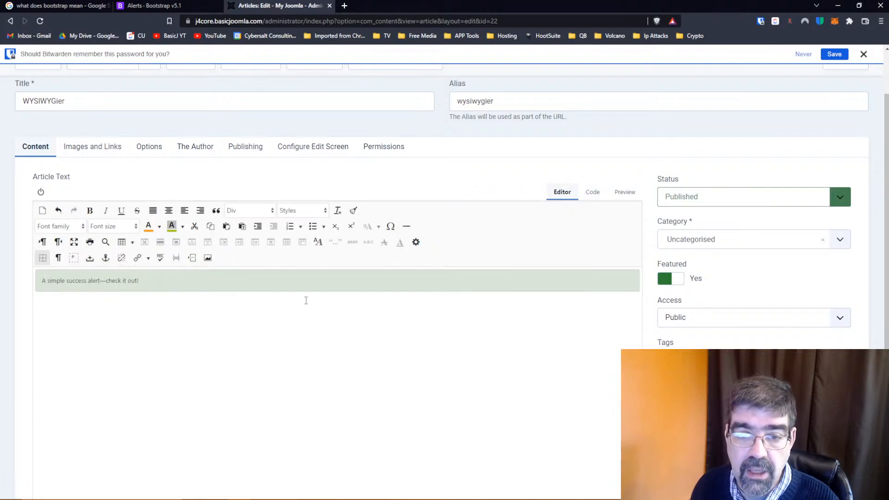
Dismiss the Bitwarden prompt about remembering the password without unlocking the vault
{"action": "scroll", "coordinate": [208, 224], "scroll_direction": "up", "scroll_amount": 2}
{"action": "left_click", "coordinate": [835, 54]}
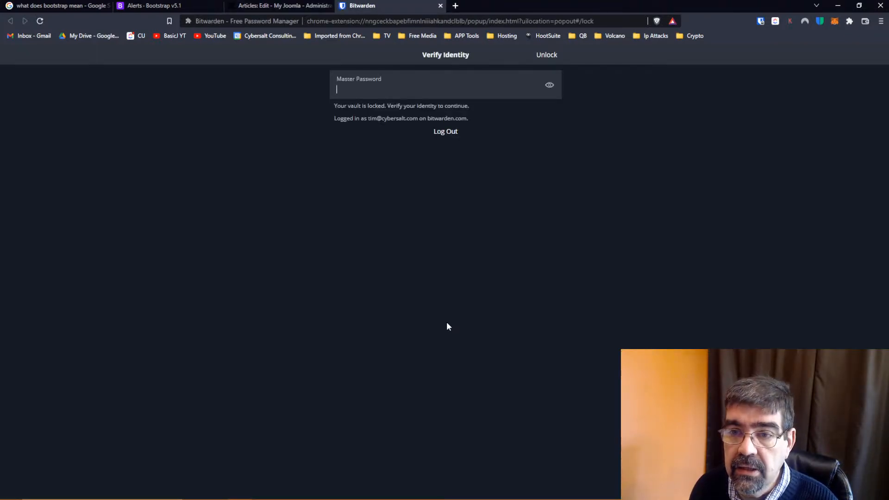
{"action": "left_click", "coordinate": [439, 6]}
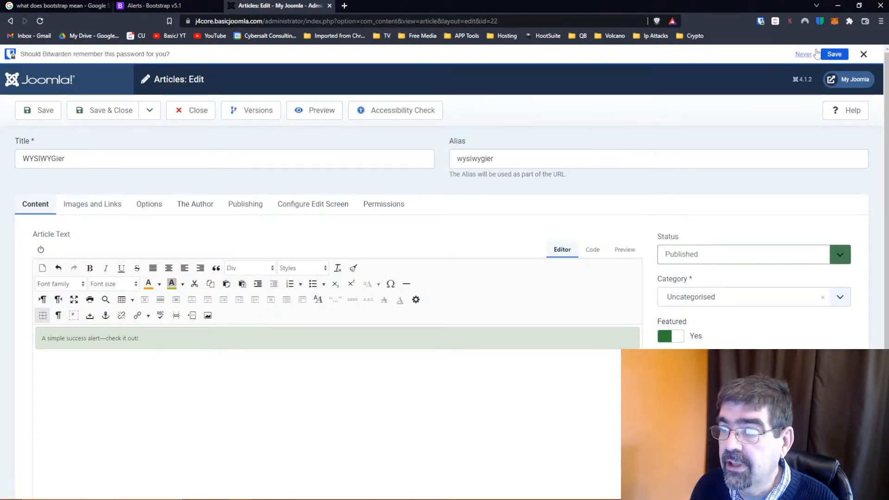
{"action": "left_click", "coordinate": [864, 54]}
Open the site's front end in a separate tab, and save the WYSIWYGier article
{"action": "left_click", "coordinate": [841, 64]}
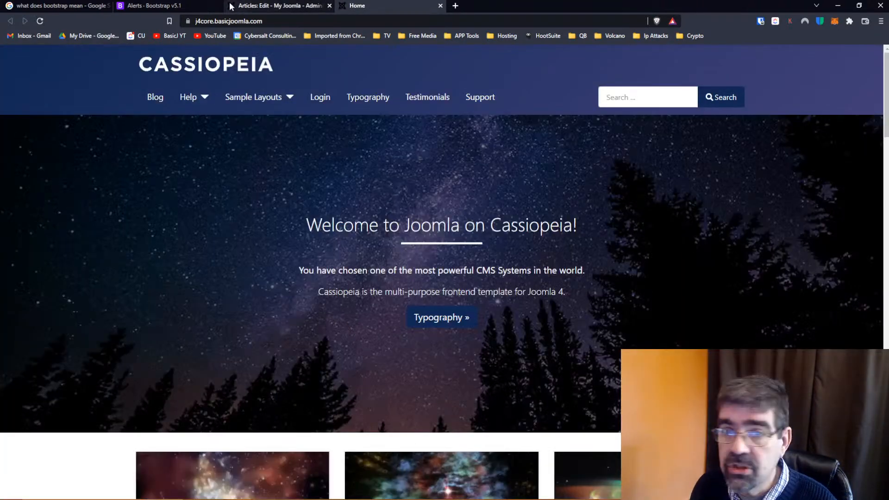
{"action": "left_click", "coordinate": [249, 6]}
{"action": "left_click", "coordinate": [40, 91]}
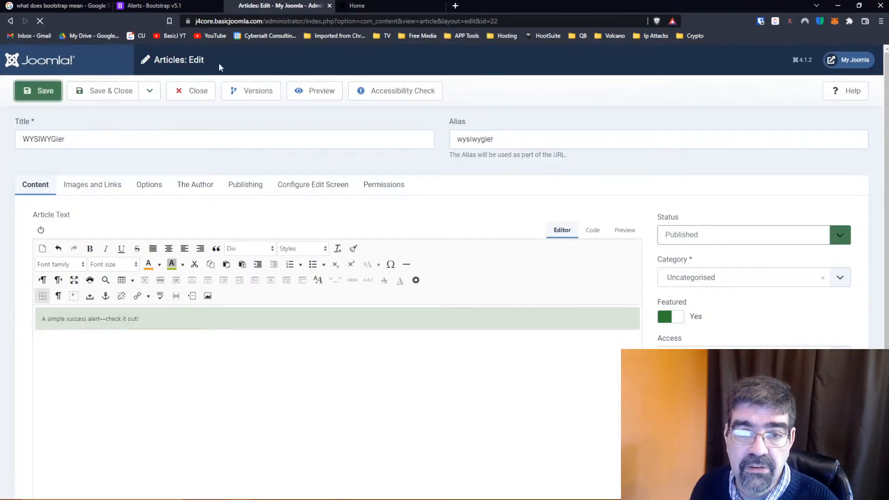
Reload the front-end home page and open the WYSIWYGier article to examine the published success alert
{"action": "key", "text": "ctrl+Tab"}
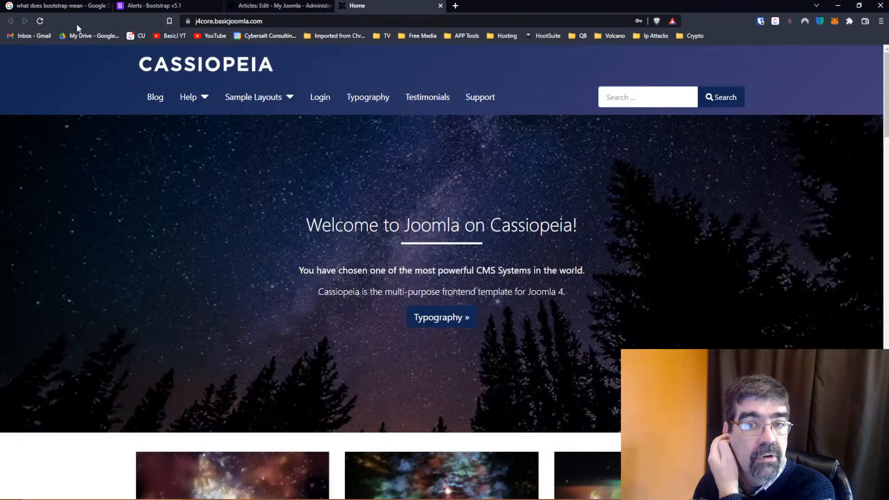
{"action": "left_click", "coordinate": [40, 21]}
{"action": "scroll", "coordinate": [371, 259], "scroll_direction": "down", "scroll_amount": 10}
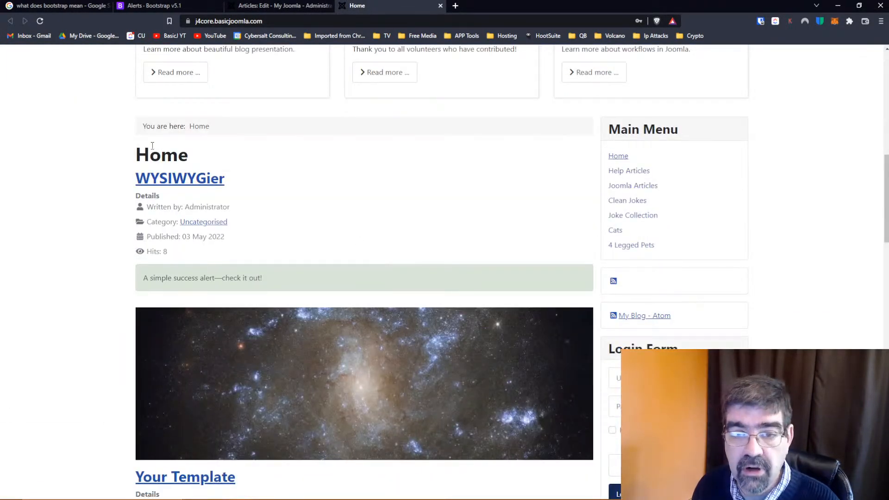
{"action": "left_click", "coordinate": [170, 185]}
{"action": "scroll", "coordinate": [175, 186], "scroll_direction": "down", "scroll_amount": 12}
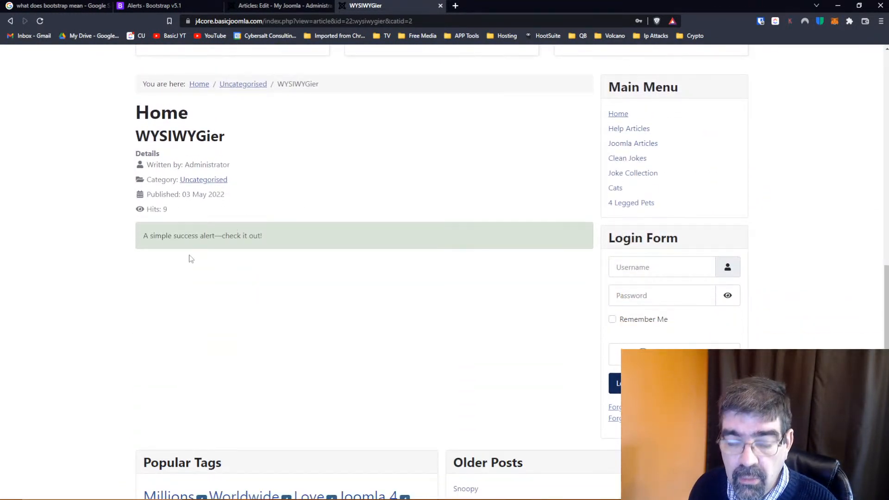
{"action": "scroll", "coordinate": [194, 258], "scroll_direction": "down", "scroll_amount": 1}
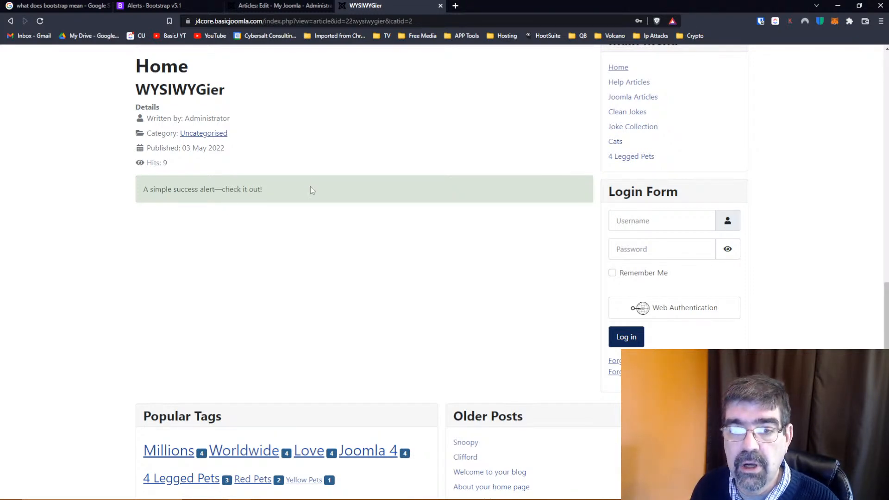
{"action": "left_click", "coordinate": [273, 7]}
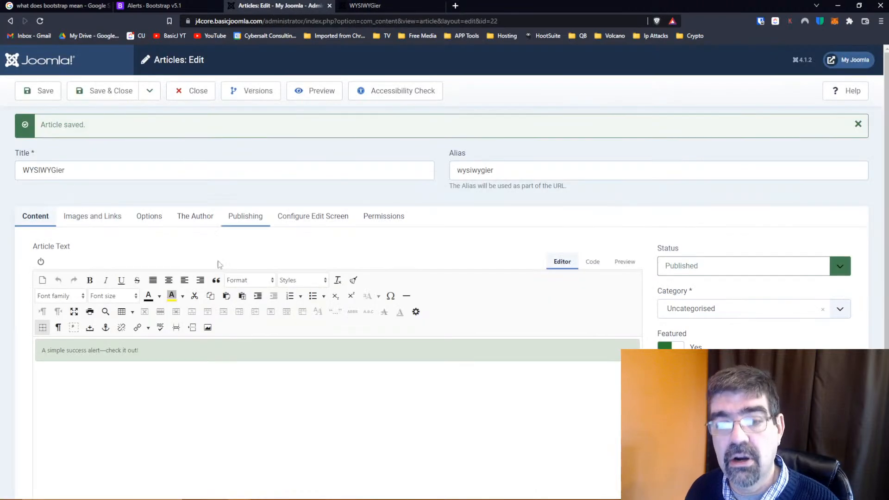
{"action": "left_click", "coordinate": [385, 4]}
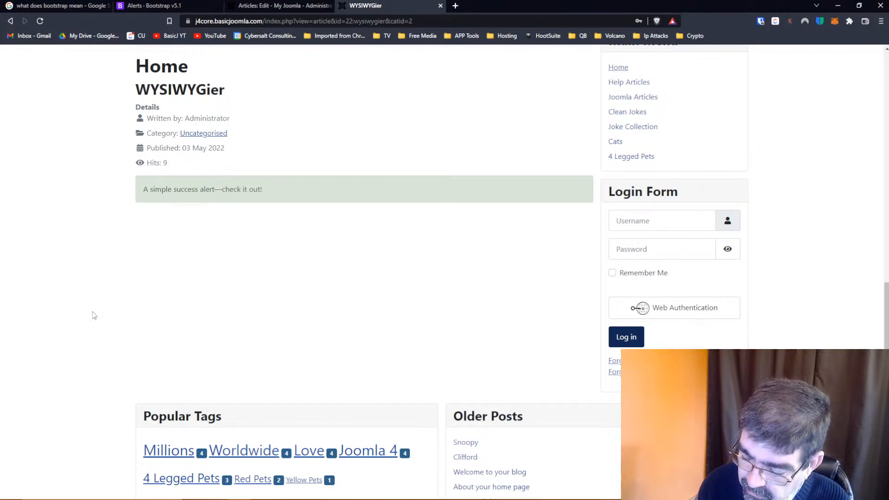
Open the browser's developer tools, turn off device emulation, and inspect the success alert's div
{"action": "key", "text": "F12"}
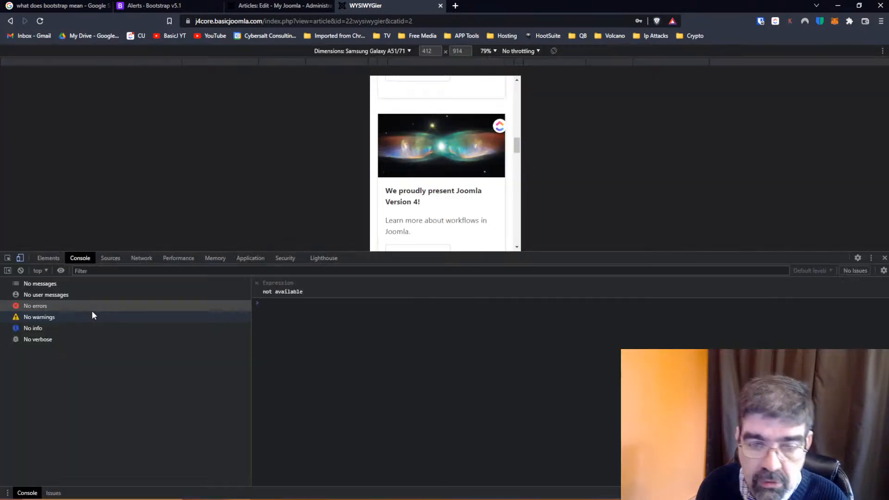
{"action": "left_click", "coordinate": [22, 258]}
{"action": "scroll", "coordinate": [460, 188], "scroll_direction": "up", "scroll_amount": 3}
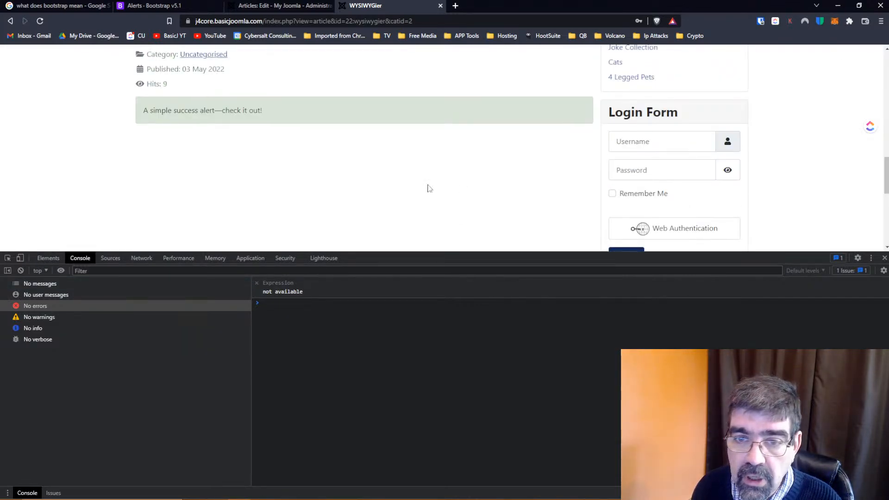
{"action": "left_click", "coordinate": [7, 258]}
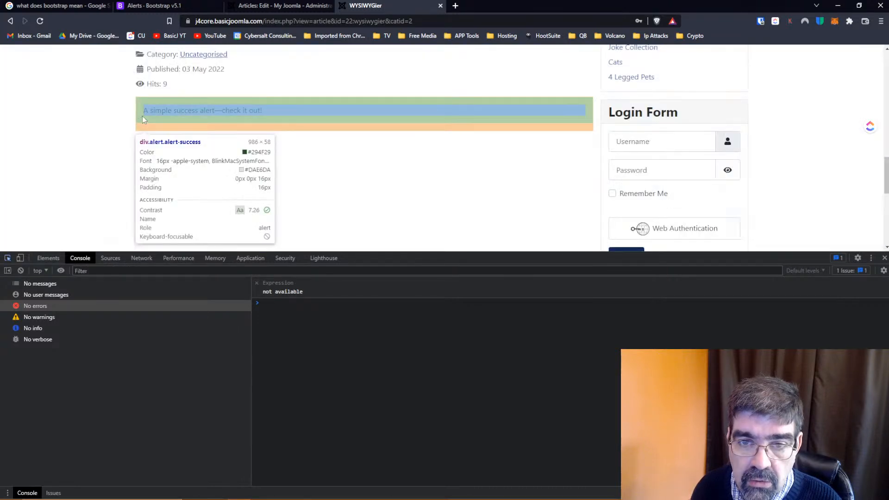
{"action": "left_click", "coordinate": [142, 116]}
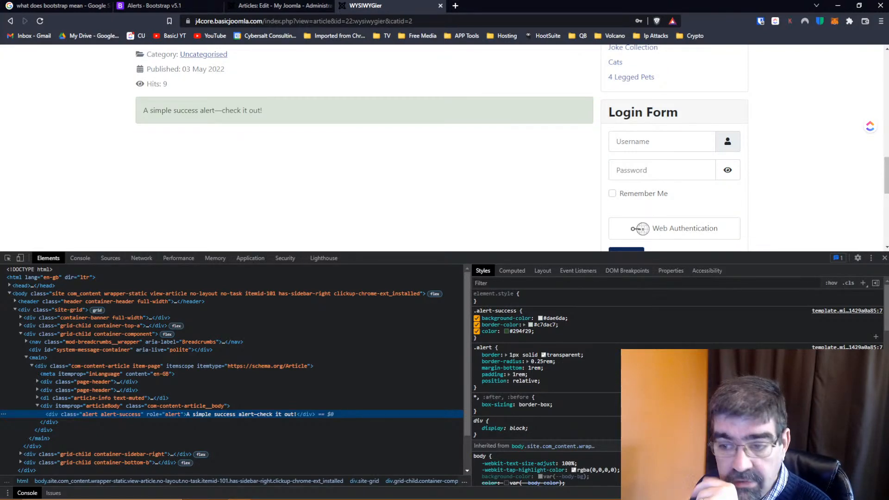
Add a border-width declaration to the .alert-success rule, previewing medium and thick before choosing thin
{"action": "left_click", "coordinate": [488, 337]}
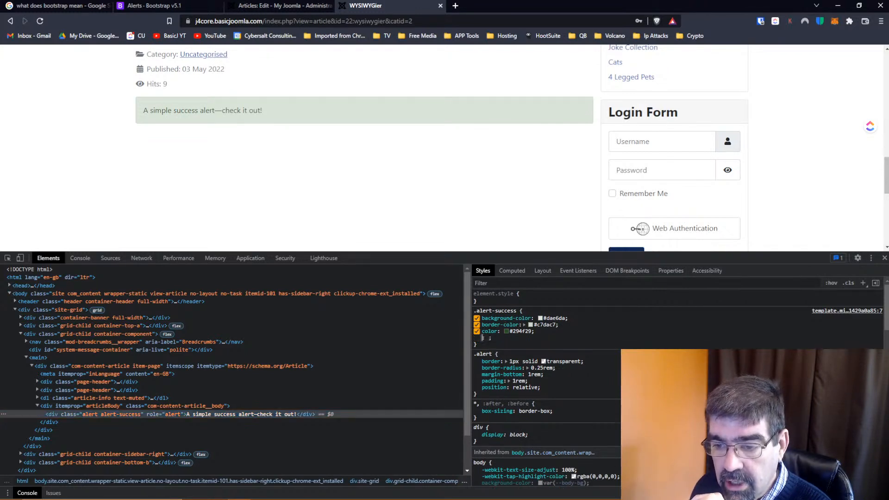
{"action": "type", "text": "bor"}
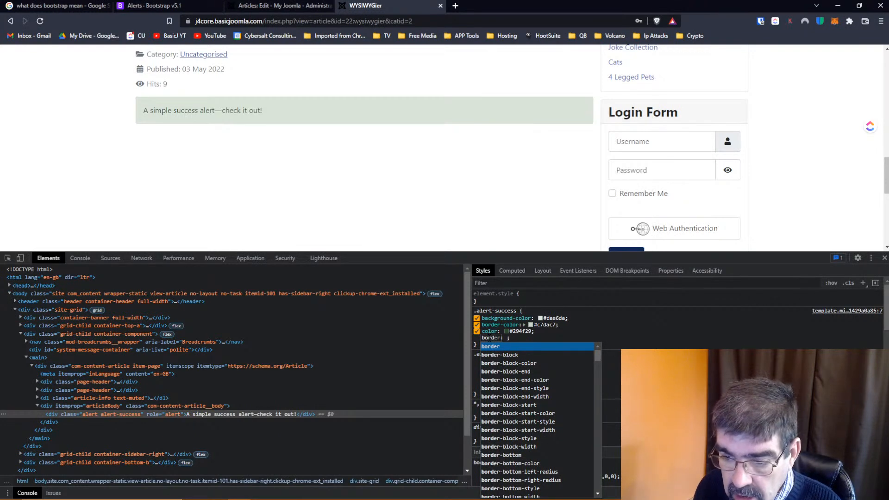
{"action": "type", "text": "der-"}
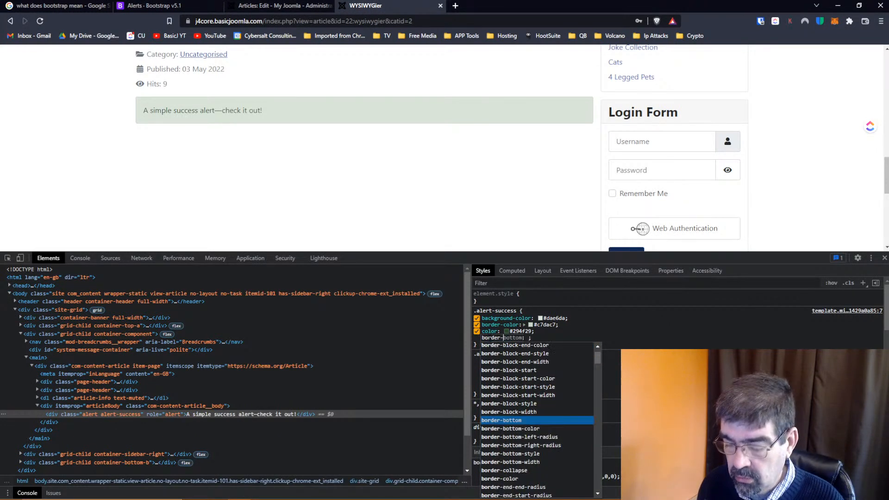
{"action": "key", "text": "Down"}
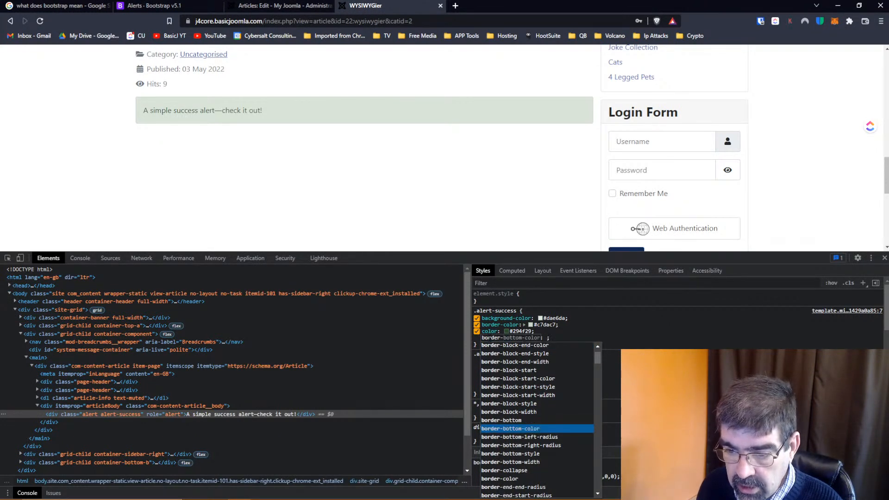
{"action": "key", "text": "Up"}
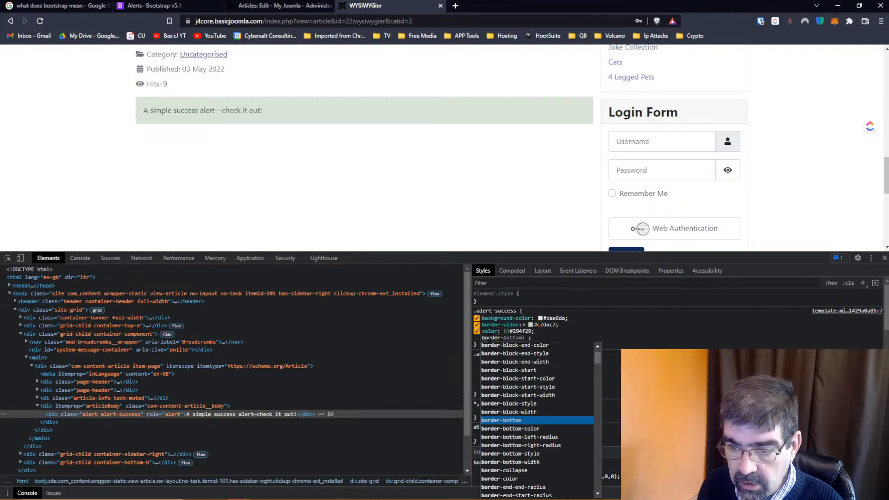
{"action": "type", "text": "width"}
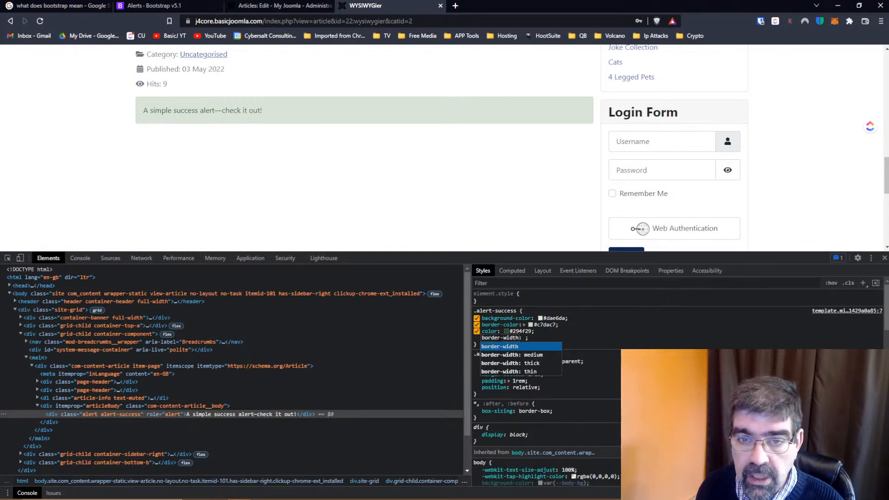
{"action": "key", "text": "Down"}
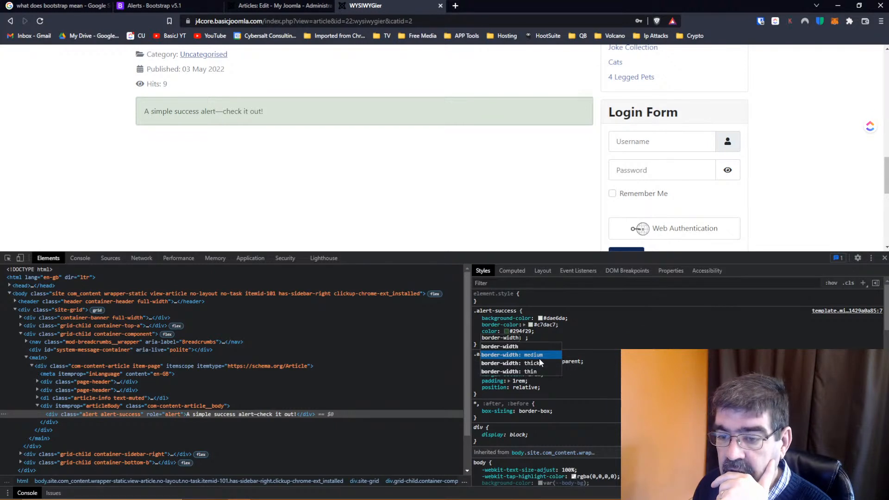
{"action": "key", "text": "Down"}
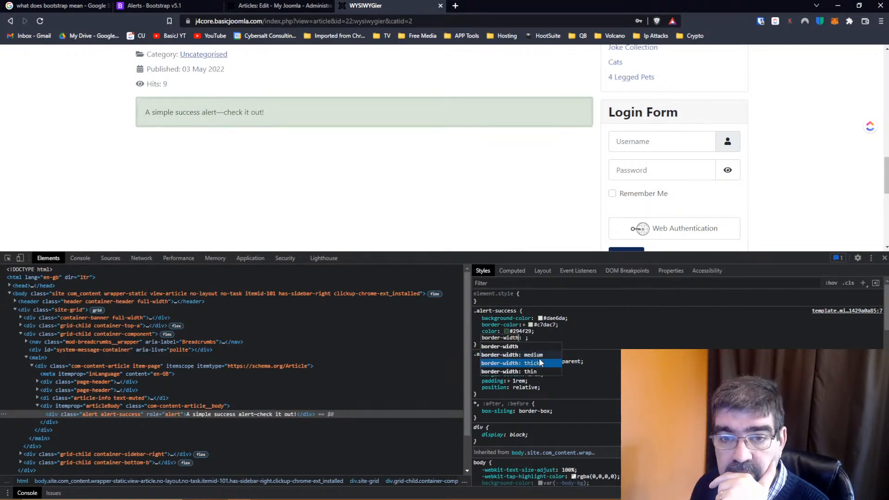
{"action": "key", "text": "Down"}
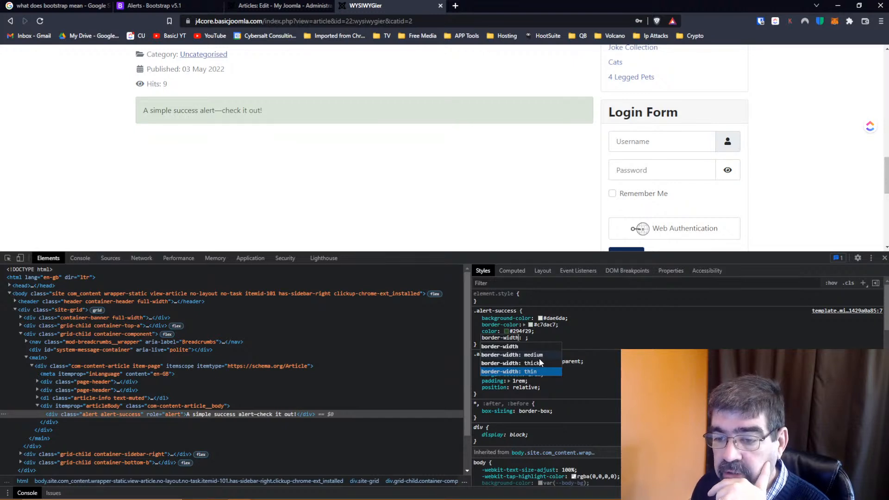
{"action": "key", "text": "Return"}
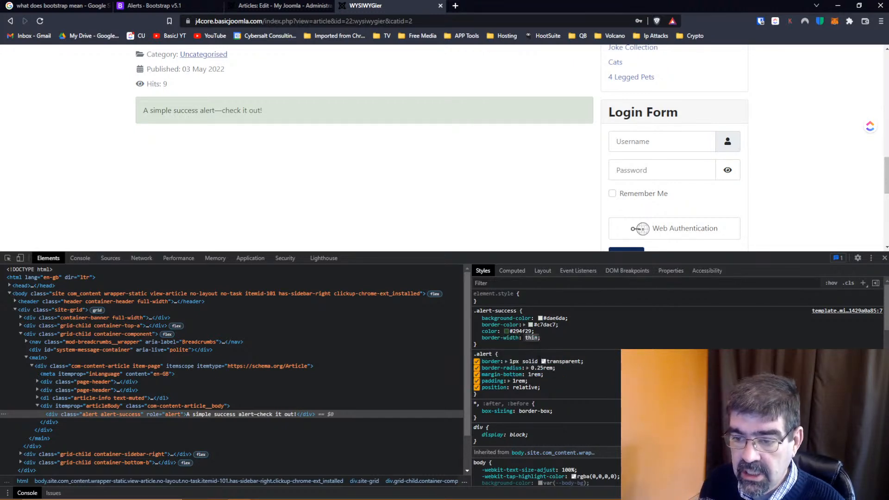
Set the border-width in the .alert-success rule to 40px
{"action": "type", "text": "40p"}
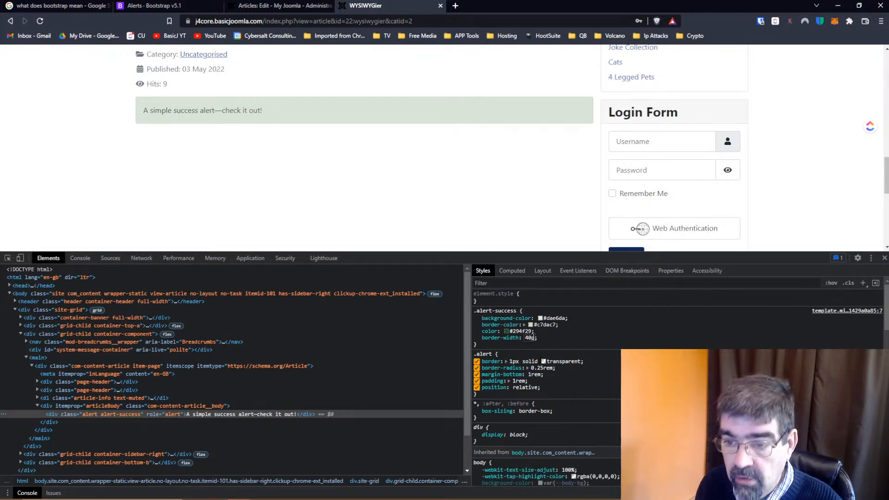
{"action": "type", "text": "x"}
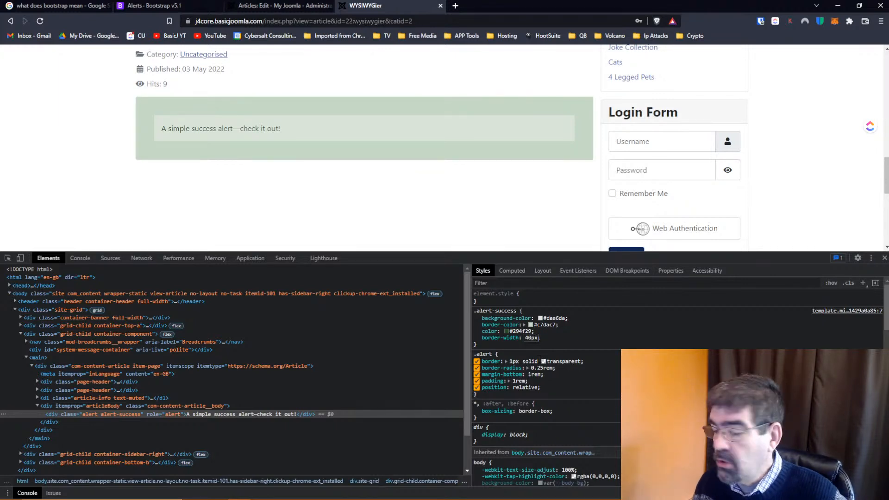
Copy the whole .alert-success rule, including its border-width declaration, from the inspected styles
{"action": "left_click", "coordinate": [486, 342]}
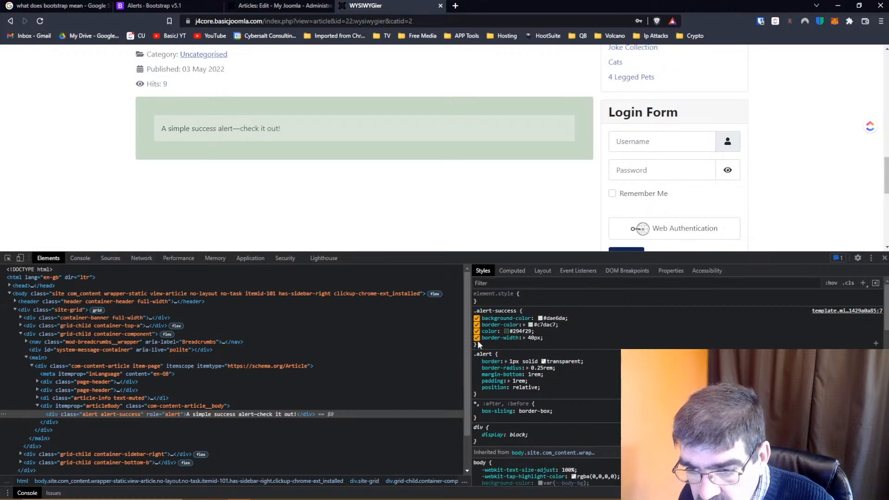
{"action": "left_click_drag", "start_coordinate": [547, 338], "coordinate": [474, 310]}
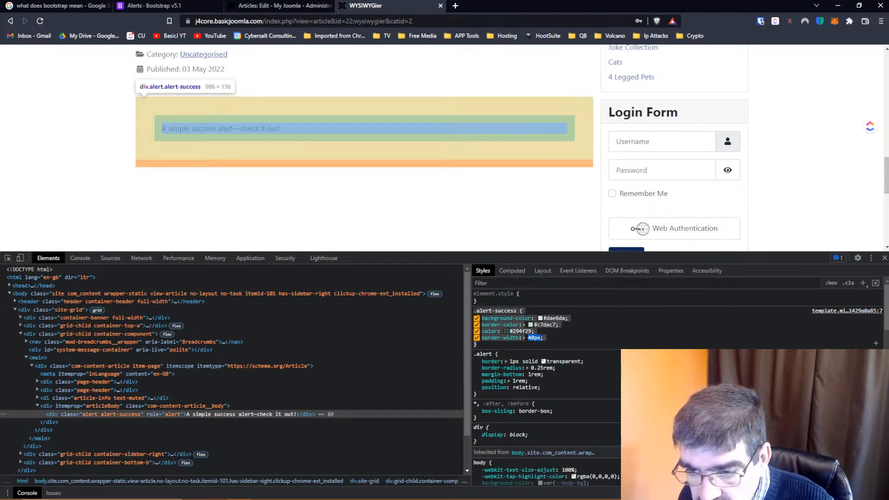
{"action": "right_click", "coordinate": [492, 318]}
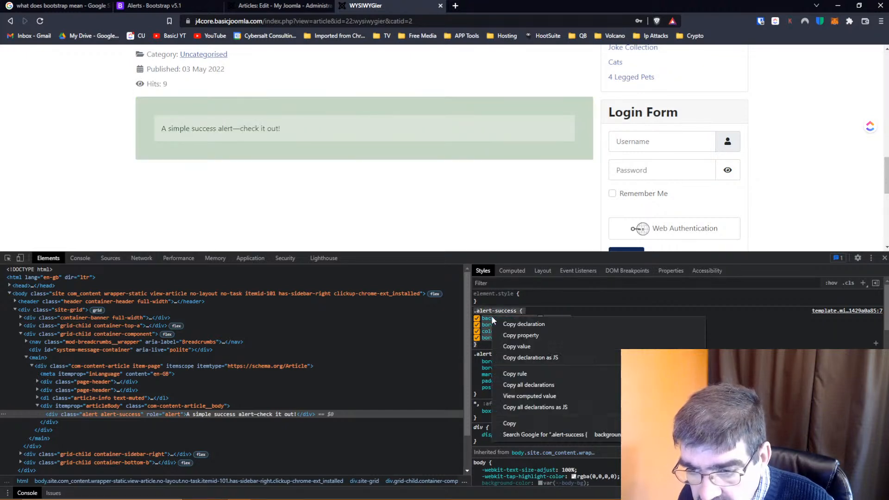
{"action": "left_click", "coordinate": [513, 423]}
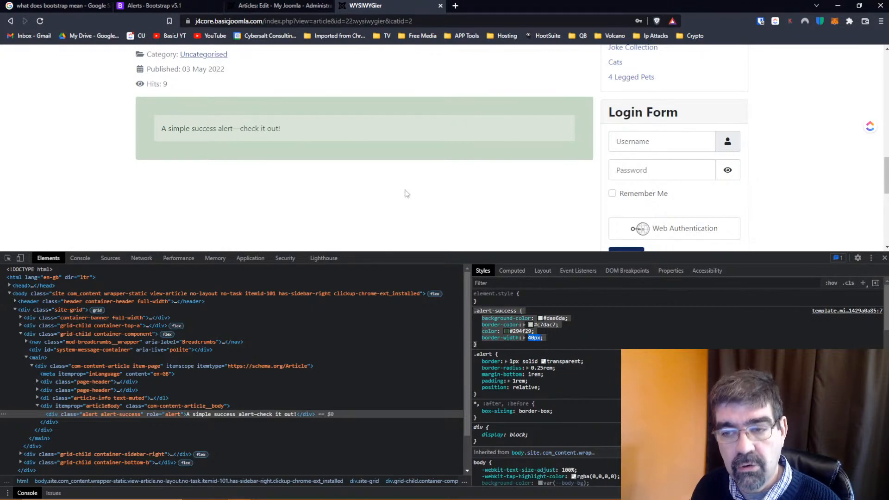
Return to the Joomla administrator, save and close the article, and open Cassiopeia Details and Files from the site templates
{"action": "left_click", "coordinate": [277, 6]}
{"action": "left_click", "coordinate": [95, 94]}
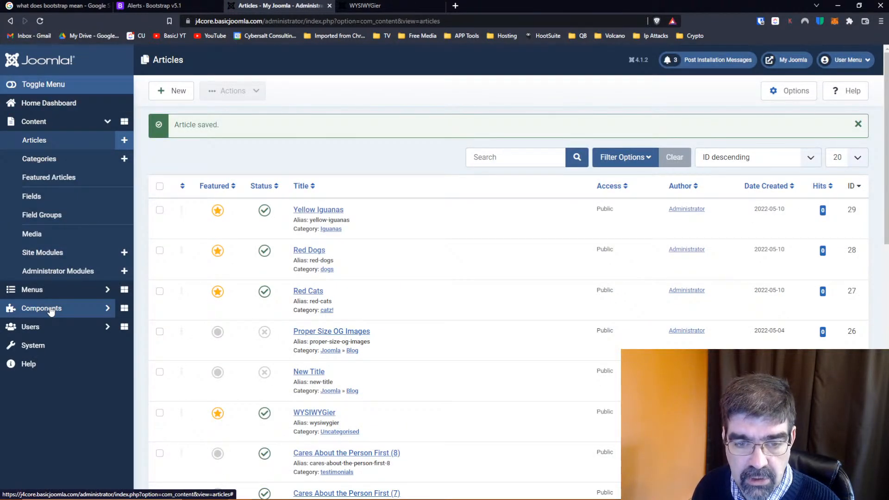
{"action": "left_click", "coordinate": [42, 347]}
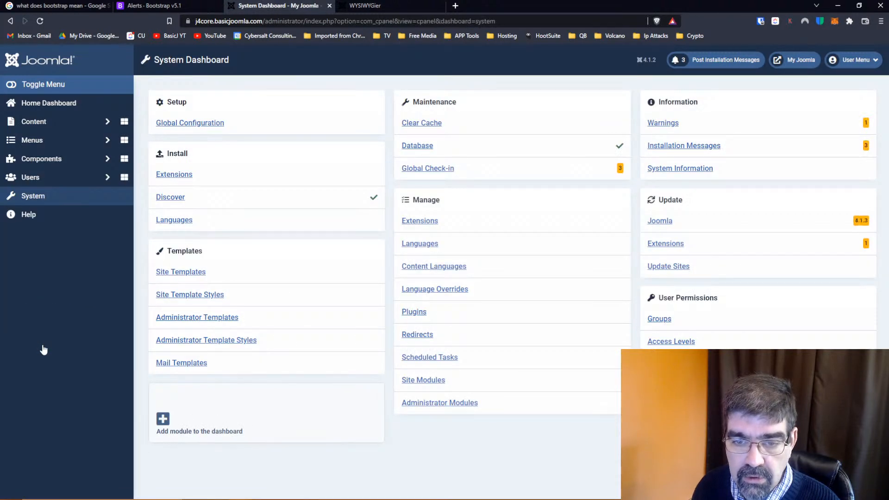
{"action": "left_click", "coordinate": [181, 296]}
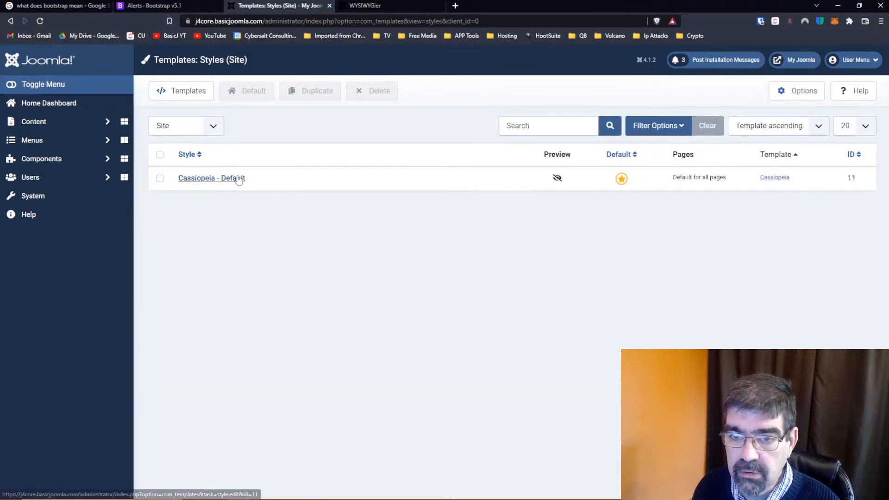
{"action": "left_click", "coordinate": [10, 21]}
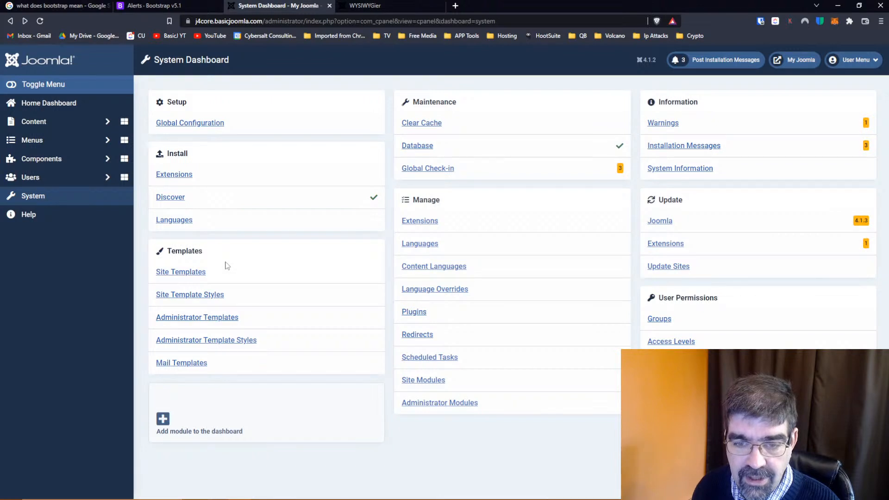
{"action": "left_click", "coordinate": [195, 274]}
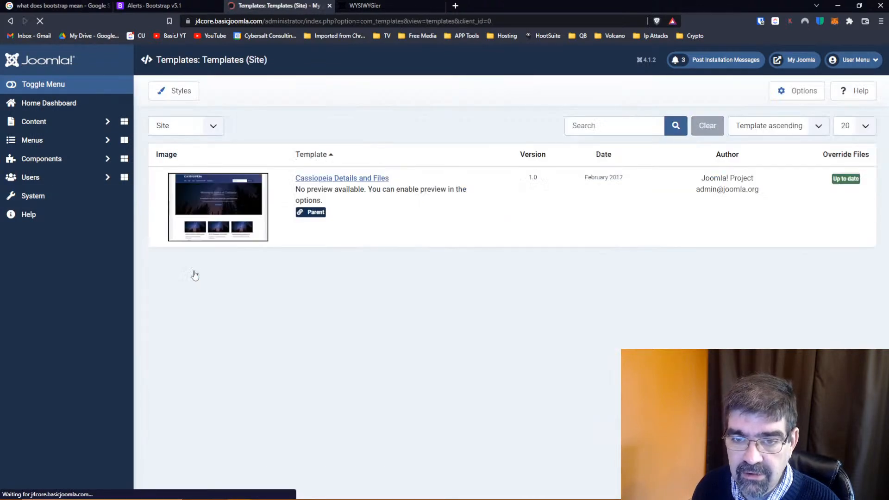
{"action": "left_click", "coordinate": [337, 179]}
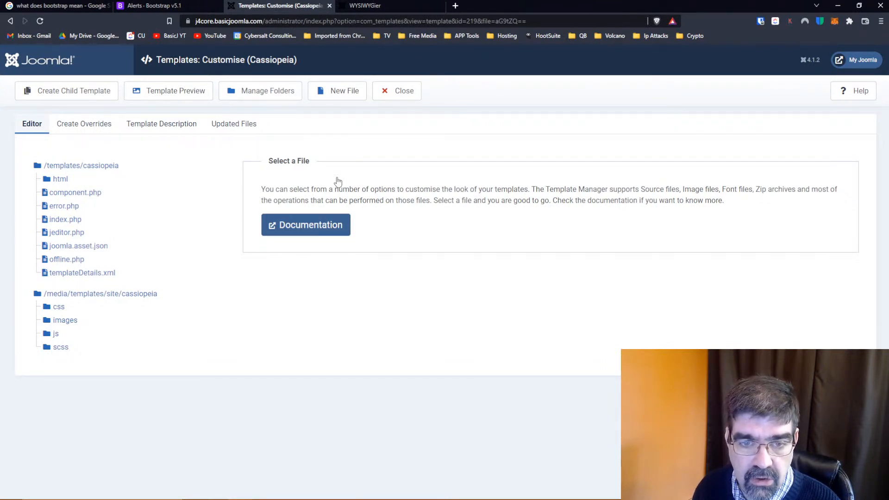
Search the web in a new tab for "customs css casseopeai joomla 4", then open and pause the Basic Joomla Tutorials video on custom CSS placement
{"action": "left_click", "coordinate": [456, 6]}
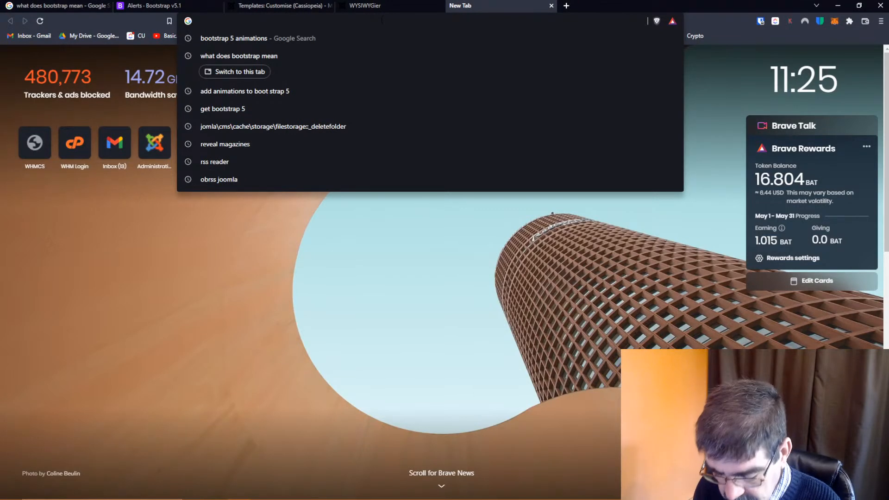
{"action": "type", "text": "cust"}
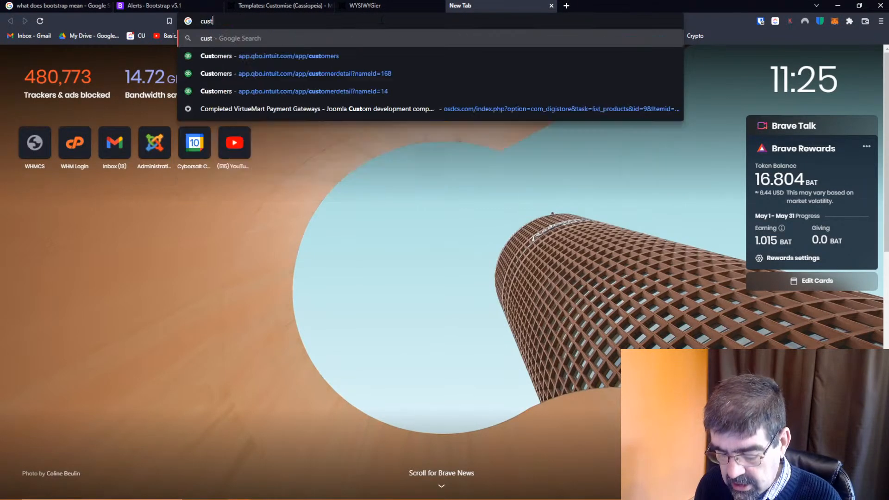
{"action": "type", "text": "oms css casseo"}
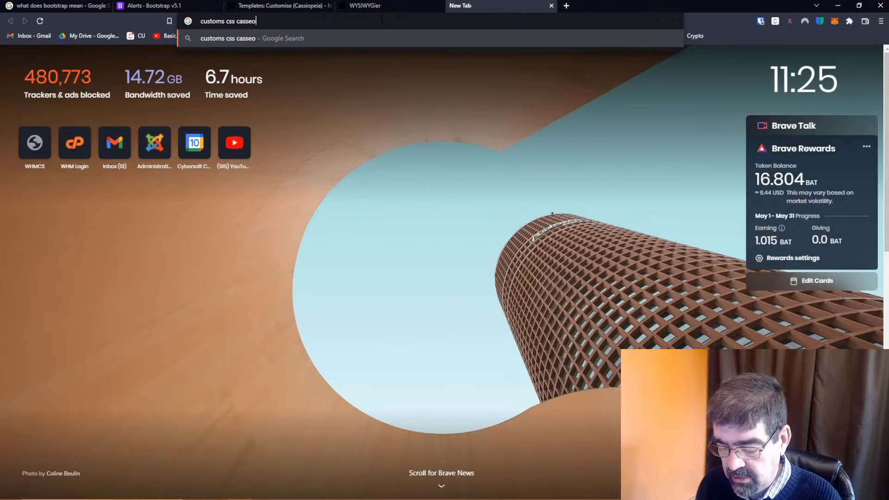
{"action": "type", "text": "peai"}
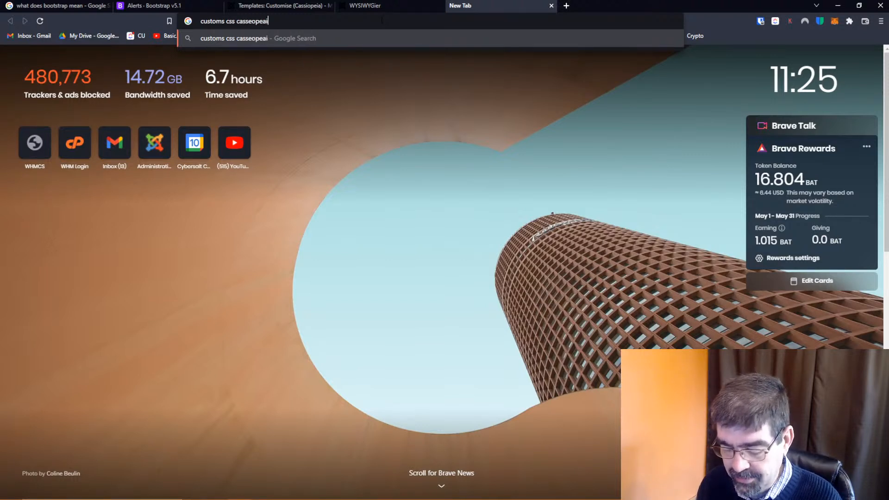
{"action": "type", "text": " joomla 4"}
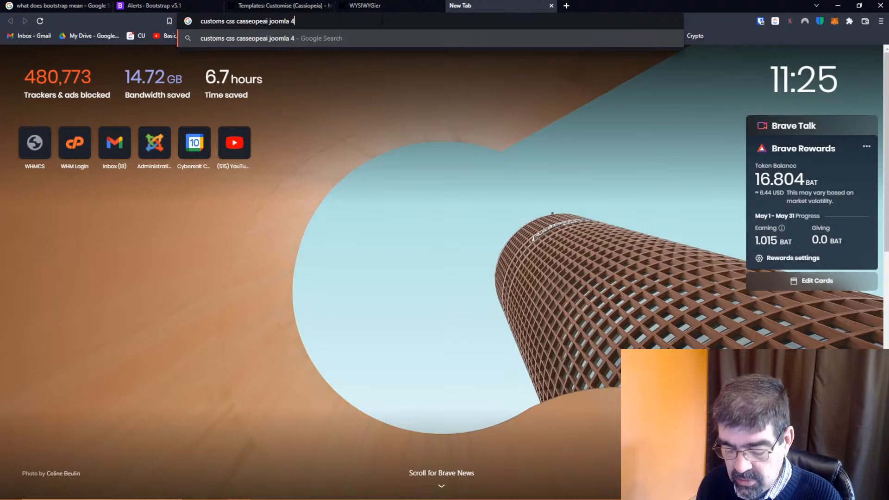
{"action": "key", "text": "Return"}
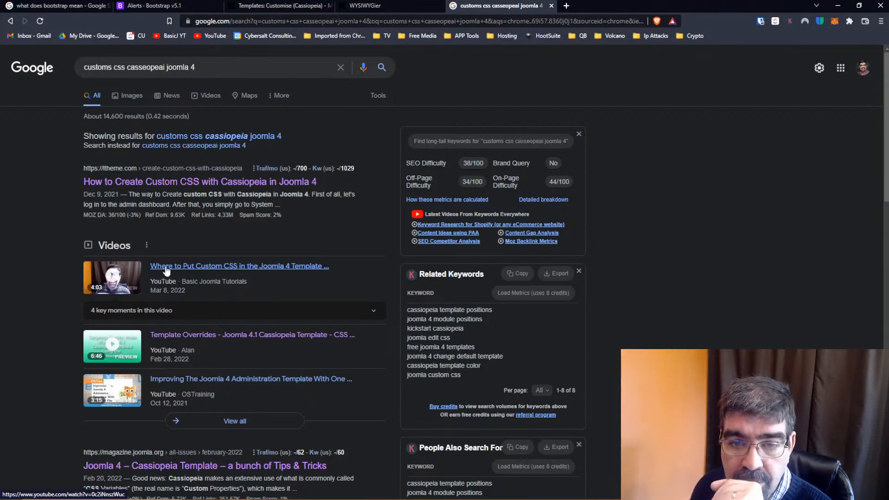
{"action": "left_click", "coordinate": [167, 270]}
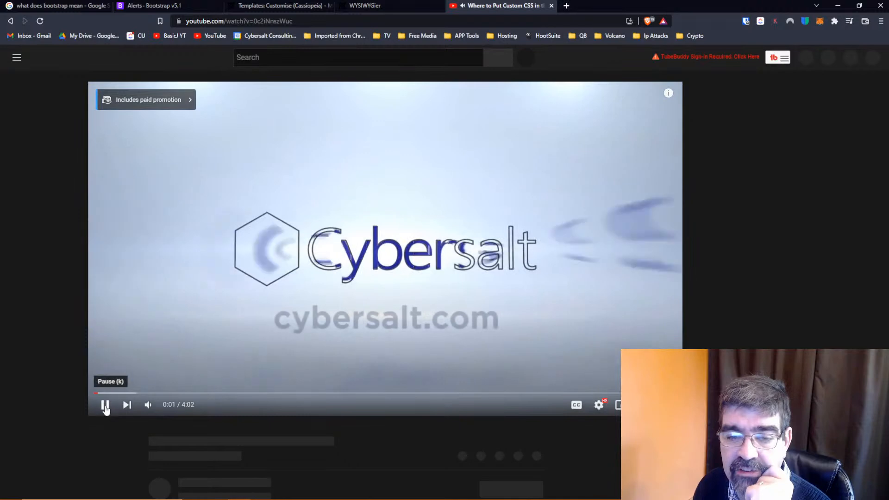
{"action": "left_click", "coordinate": [105, 405]}
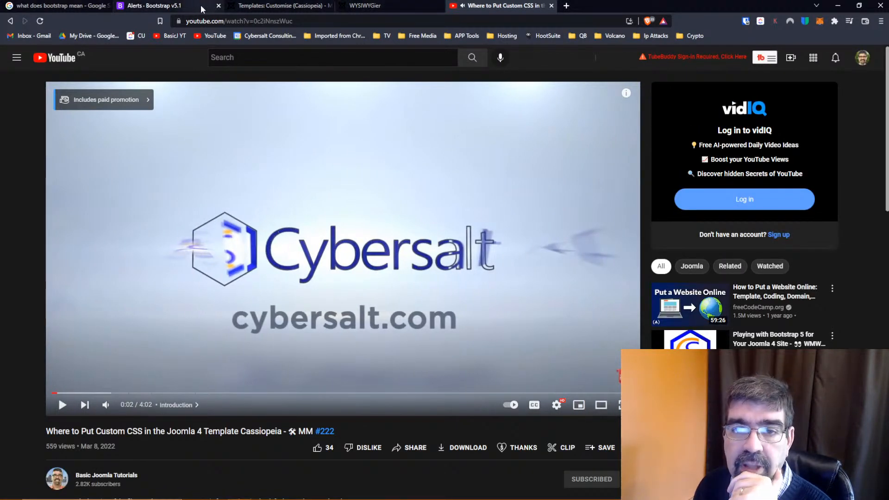
Go back to the Cassiopeia template files and start a new file in the css folder under /media/templates/site/cassiopeia
{"action": "left_click", "coordinate": [272, 7]}
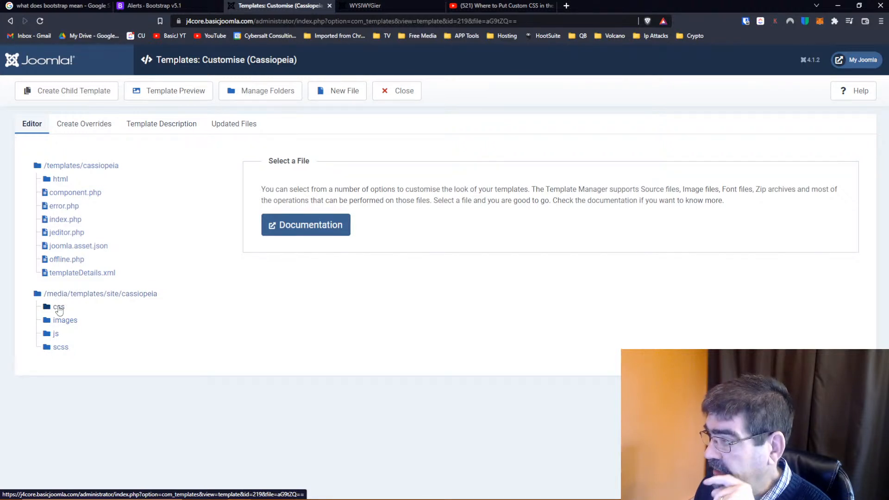
{"action": "left_click", "coordinate": [58, 307]}
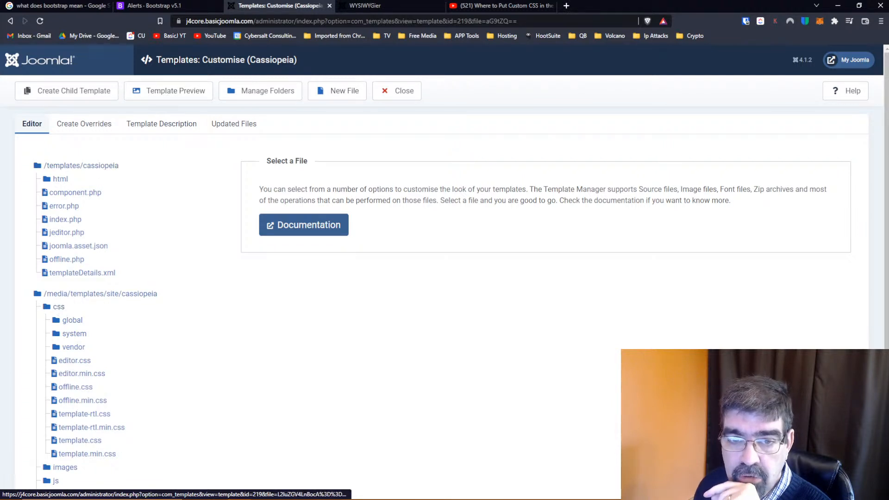
{"action": "left_click", "coordinate": [345, 93]}
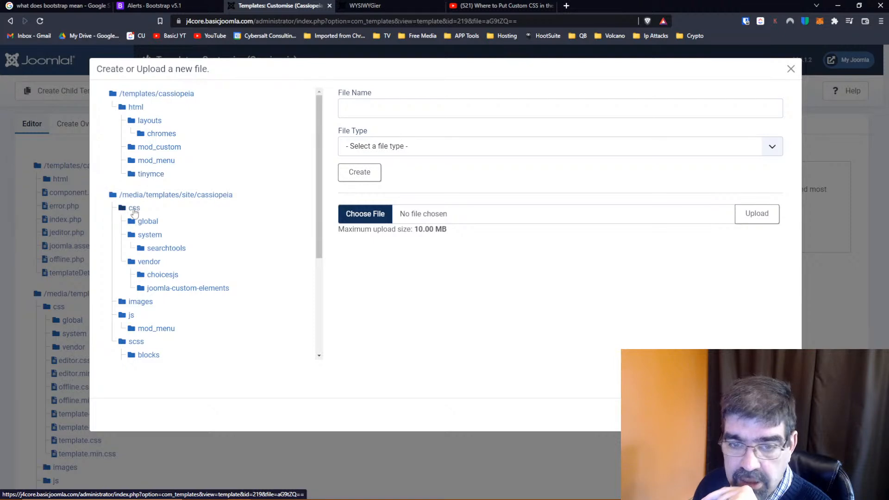
{"action": "left_click", "coordinate": [134, 209]}
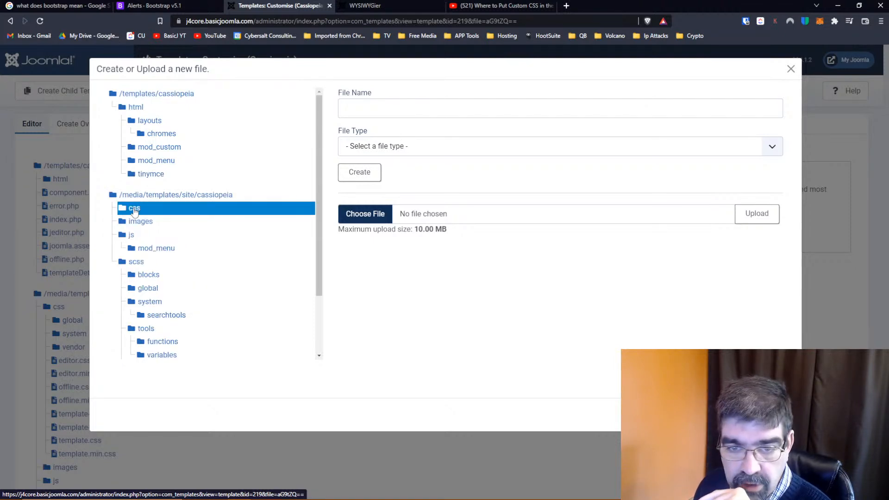
{"action": "left_click", "coordinate": [133, 209]}
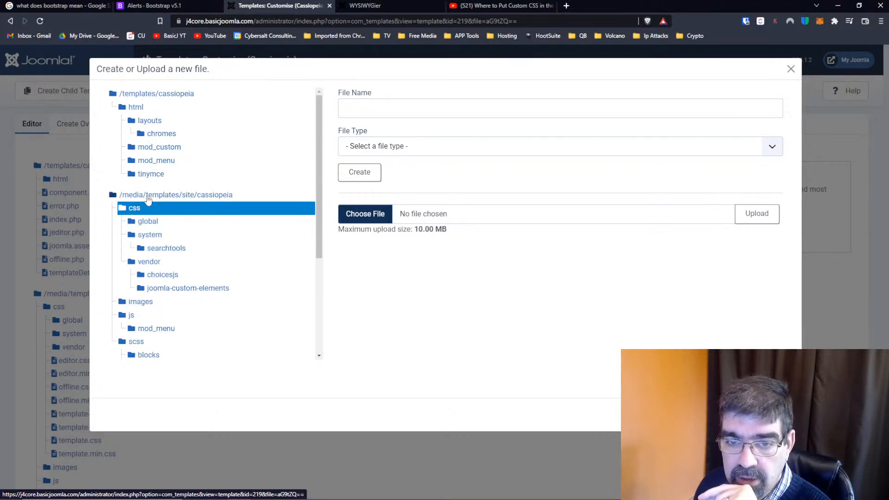
Name the new file user, set its file type to .css, and create it
{"action": "left_click", "coordinate": [411, 112]}
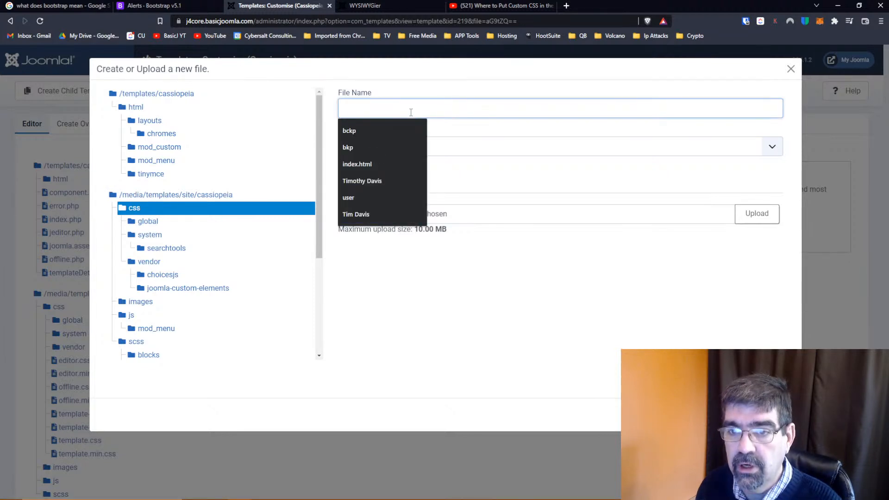
{"action": "type", "text": "u"}
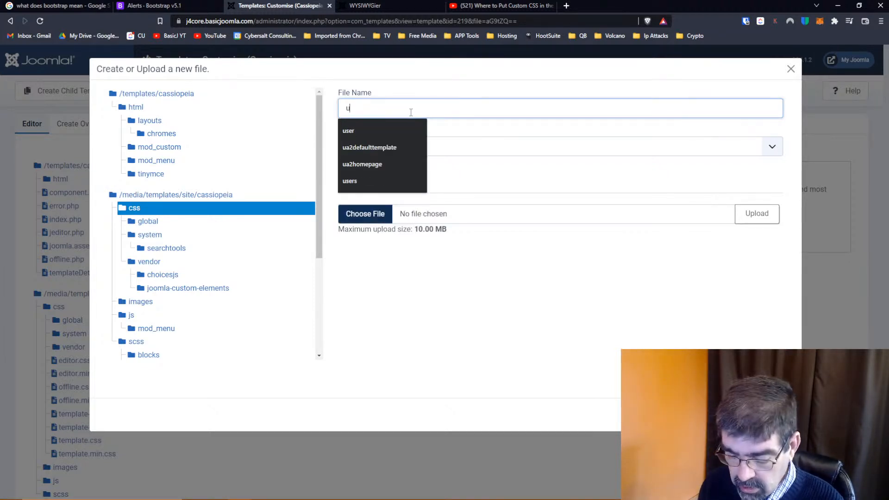
{"action": "type", "text": "ser.css"}
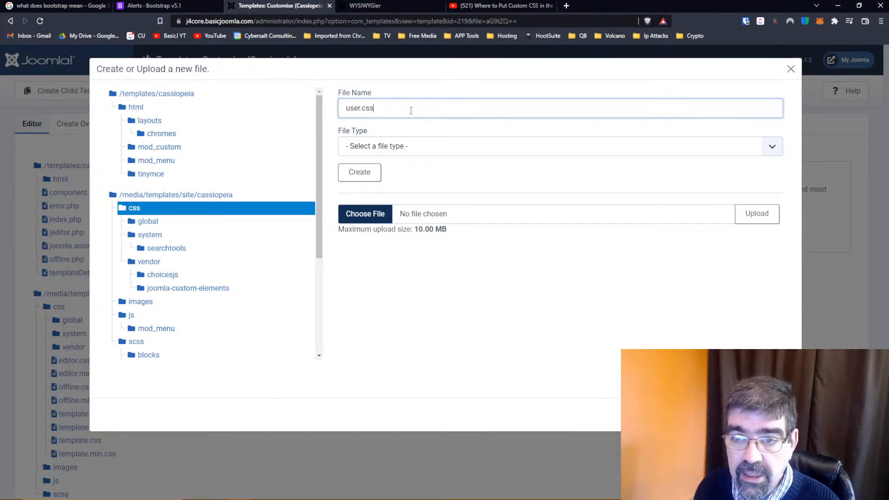
{"action": "left_click", "coordinate": [411, 146]}
{"action": "left_click", "coordinate": [408, 110]}
{"action": "key", "text": "BackSpace"}
{"action": "key", "text": "BackSpace"}
{"action": "key", "text": "BackSpace"}
{"action": "key", "text": "BackSpace"}
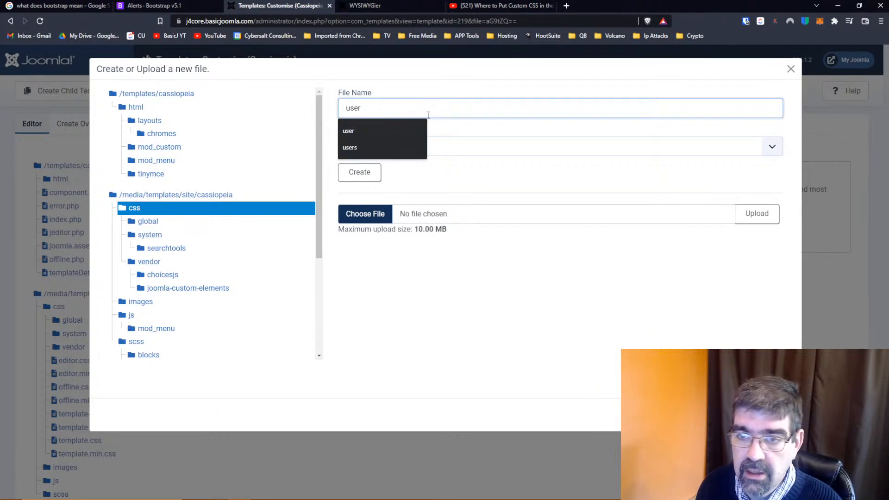
{"action": "left_click", "coordinate": [412, 150]}
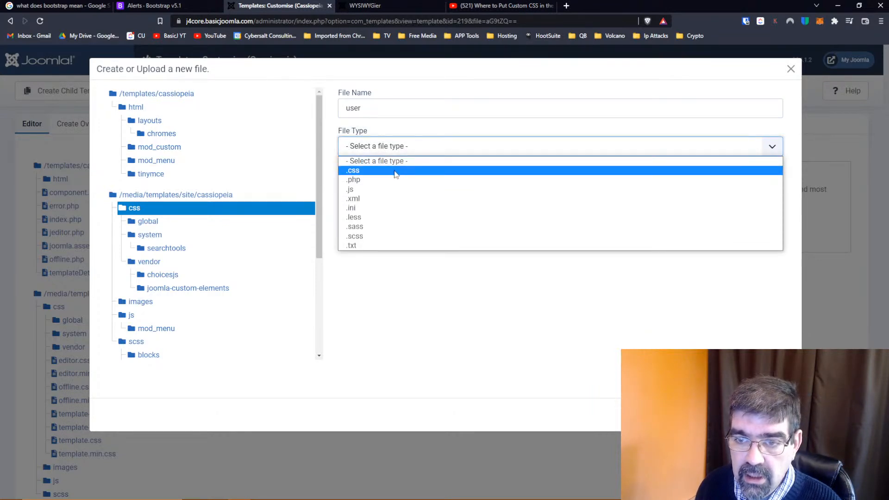
{"action": "left_click", "coordinate": [395, 174]}
{"action": "left_click", "coordinate": [365, 176]}
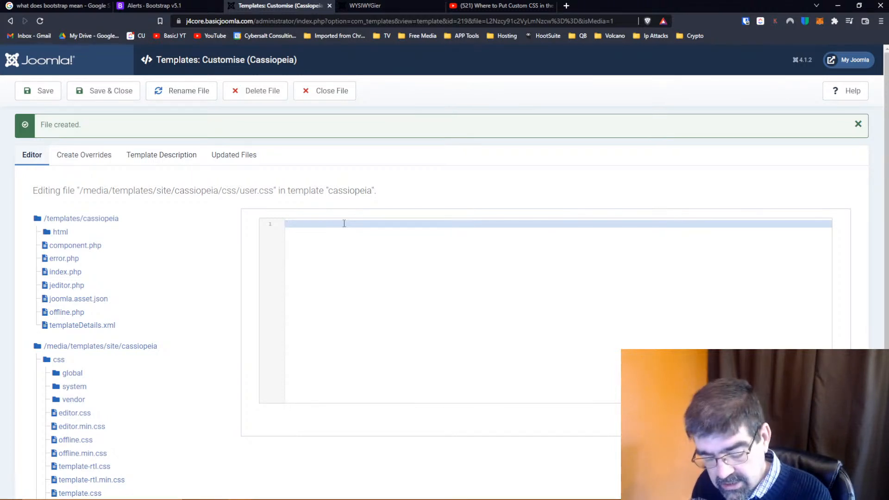
Paste the copied .alert-success rule into user.css and remove the background-color, border-color and color declarations, keeping only border-width: 40px
{"action": "type", "text": ".alert-success {     background-color: #dae6da;     border-color: #c7dac7;     color: #294f29;     border-width: 40px; }"}
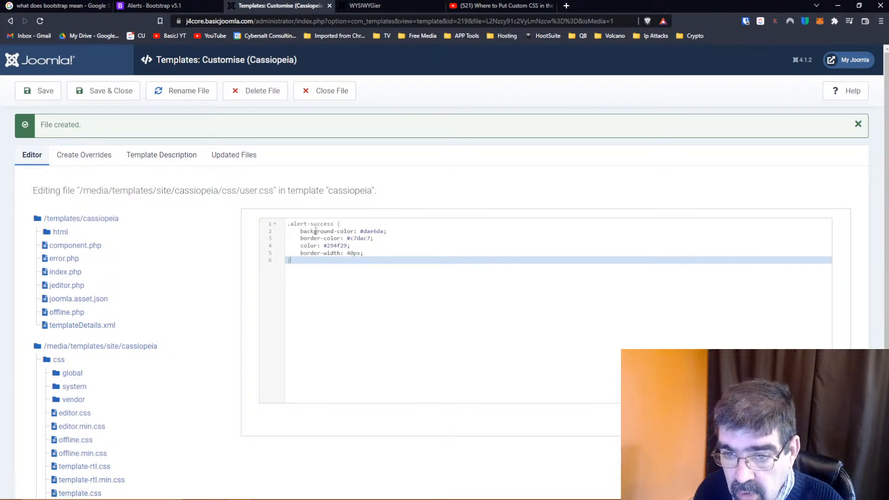
{"action": "left_click_drag", "start_coordinate": [354, 245], "coordinate": [287, 234]}
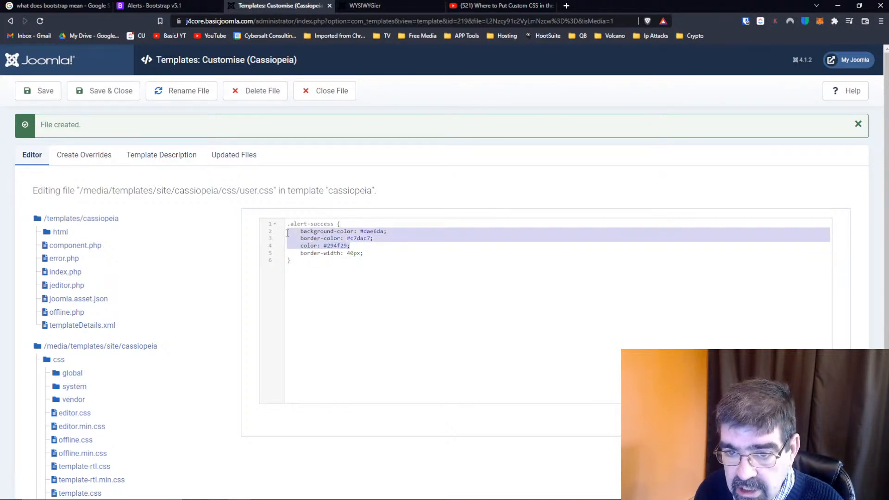
{"action": "key", "text": "Delete"}
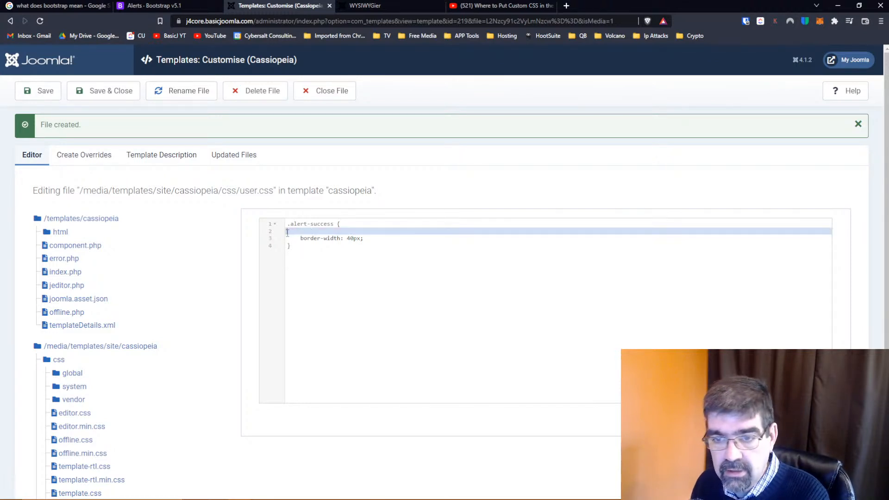
{"action": "key", "text": "BackSpace"}
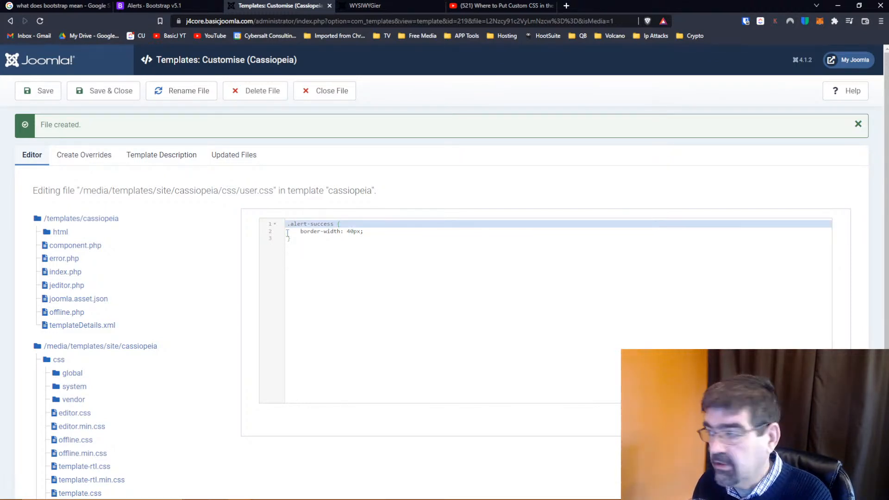
Save user.css and reload the front-end WYSIWYGier article to check the success alert's border
{"action": "left_click", "coordinate": [40, 91]}
{"action": "left_click", "coordinate": [366, 5]}
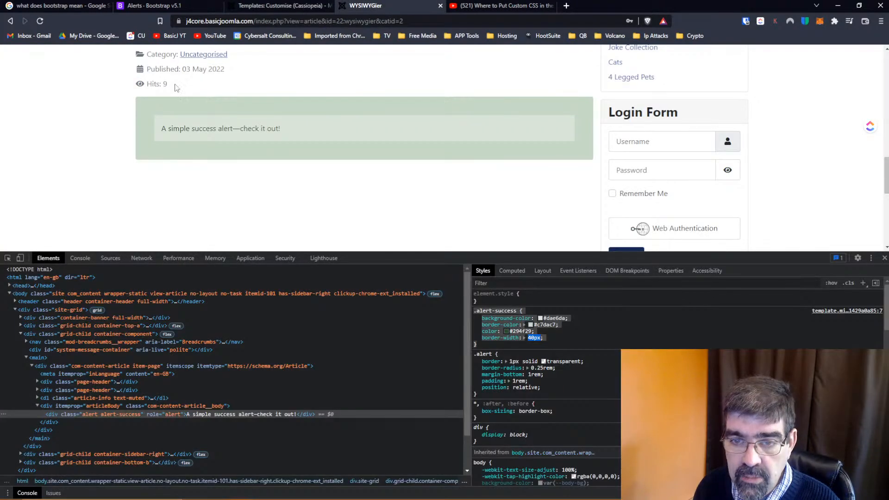
{"action": "left_click", "coordinate": [40, 20]}
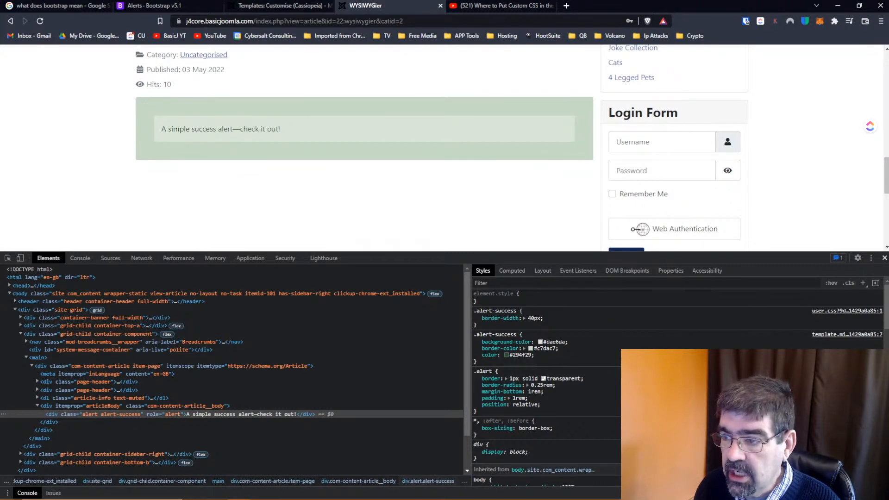
Close the developer tools, set the .alert-success border-width in user.css to 10px, and save the file
{"action": "left_click", "coordinate": [885, 258]}
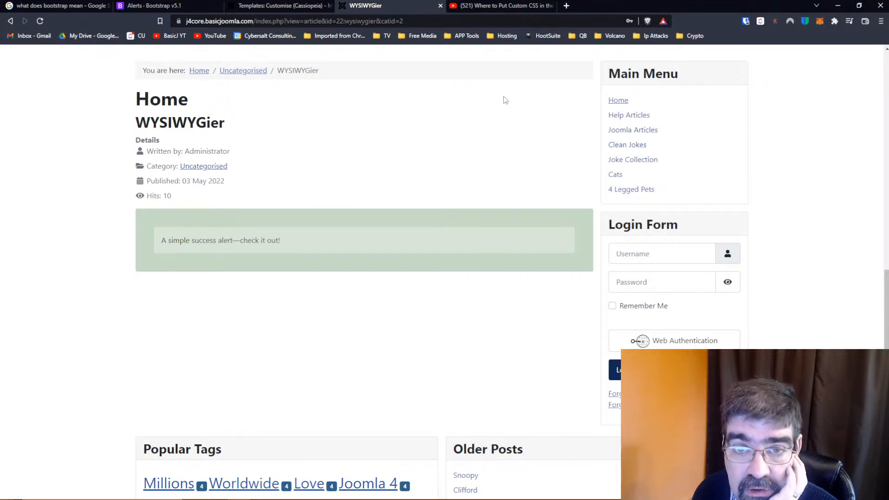
{"action": "left_click", "coordinate": [281, 6]}
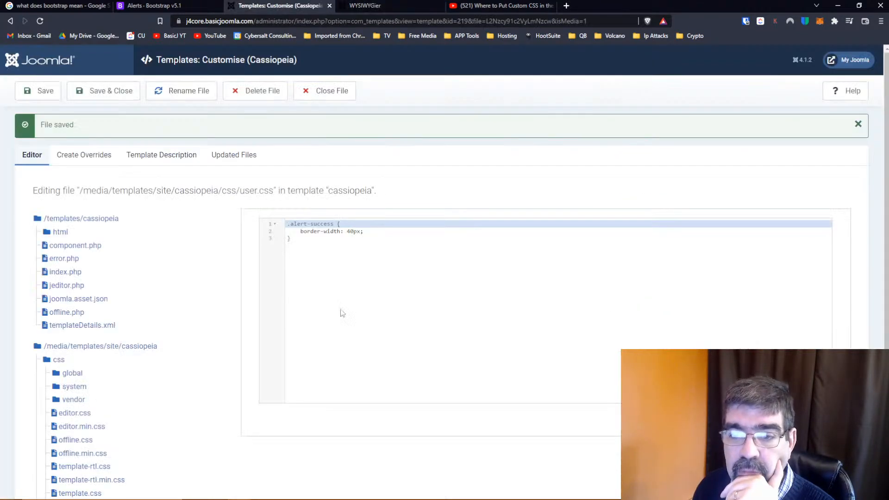
{"action": "double_click", "coordinate": [350, 231]}
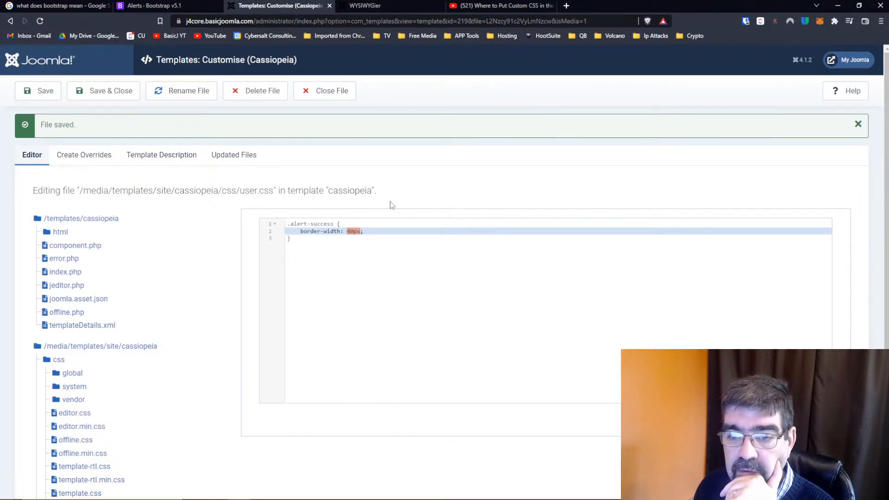
{"action": "type", "text": "0px"}
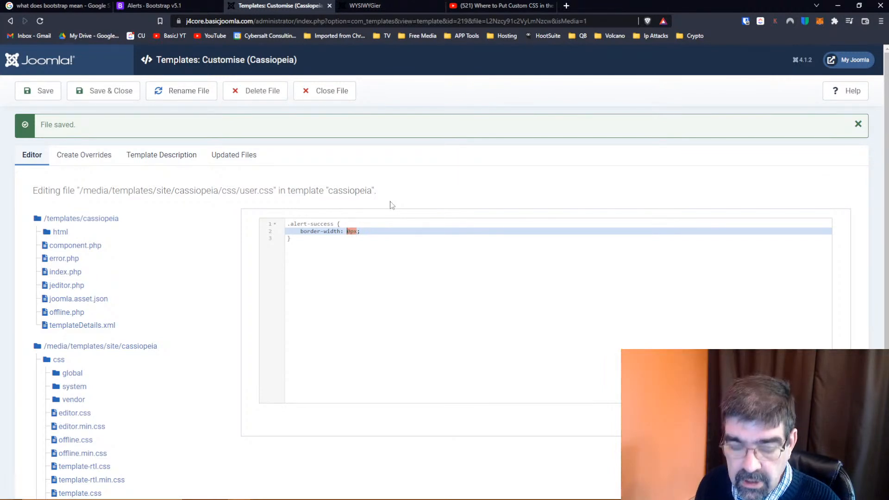
{"action": "type", "text": "1"}
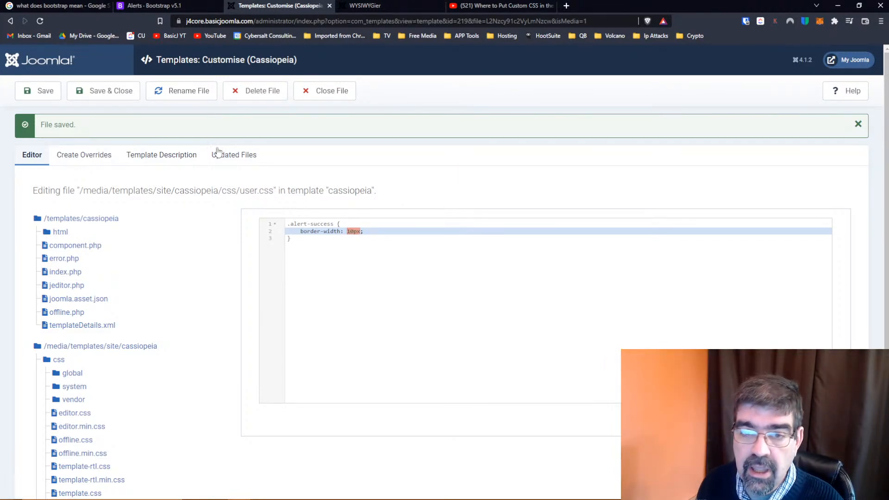
{"action": "left_click", "coordinate": [38, 93]}
Reload the front-end WYSIWYGier article to check the success alert's new border width
{"action": "left_click", "coordinate": [343, 10]}
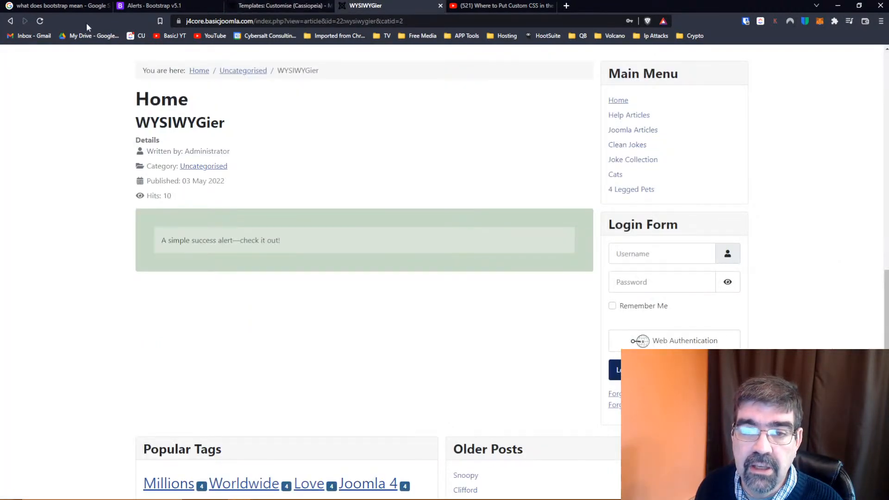
{"action": "left_click", "coordinate": [43, 21]}
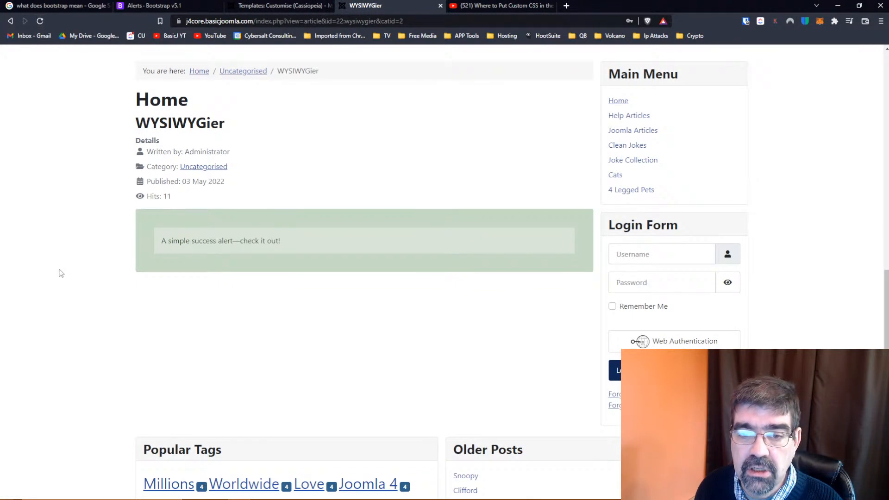
{"action": "left_click", "coordinate": [286, 11]}
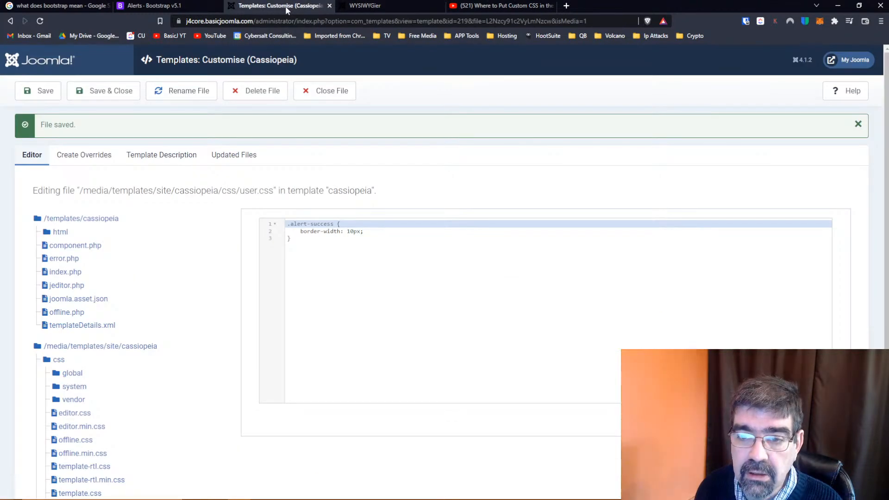
{"action": "left_click", "coordinate": [360, 8]}
{"action": "left_click", "coordinate": [431, 23]}
{"action": "key", "text": "Return"}
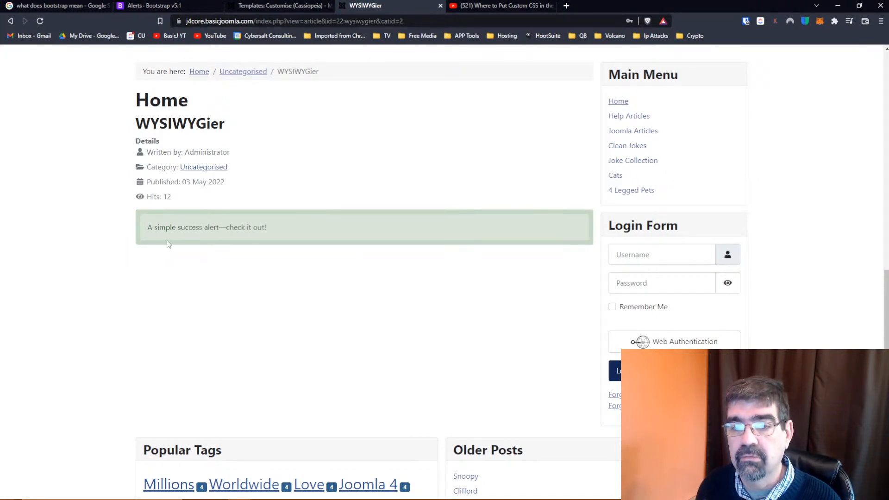
Open the Accordion component page in the Bootstrap 5.1 documentation and go to its first example
{"action": "left_click", "coordinate": [162, 7]}
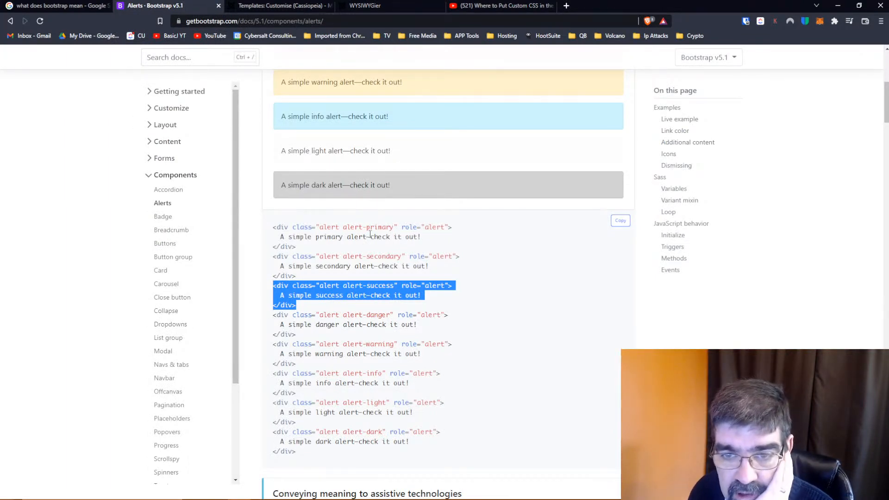
{"action": "scroll", "coordinate": [370, 235], "scroll_direction": "up", "scroll_amount": 1}
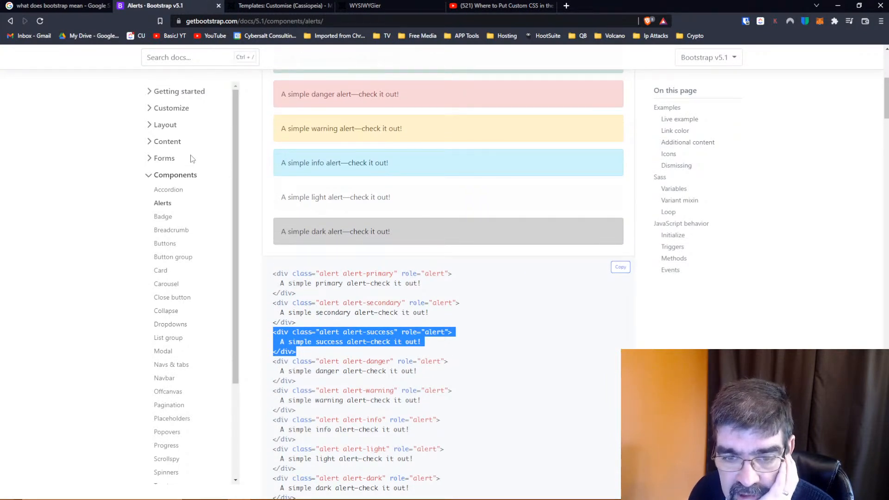
{"action": "left_click", "coordinate": [169, 189]}
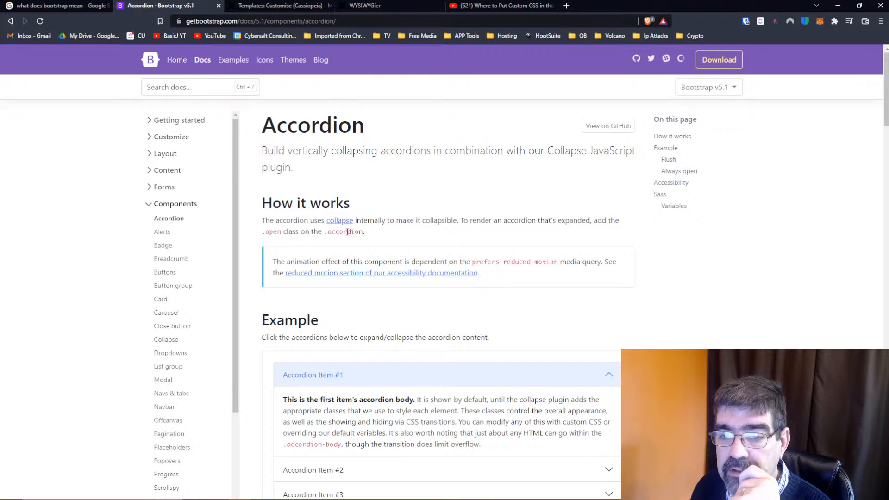
{"action": "scroll", "coordinate": [452, 237], "scroll_direction": "down", "scroll_amount": 3}
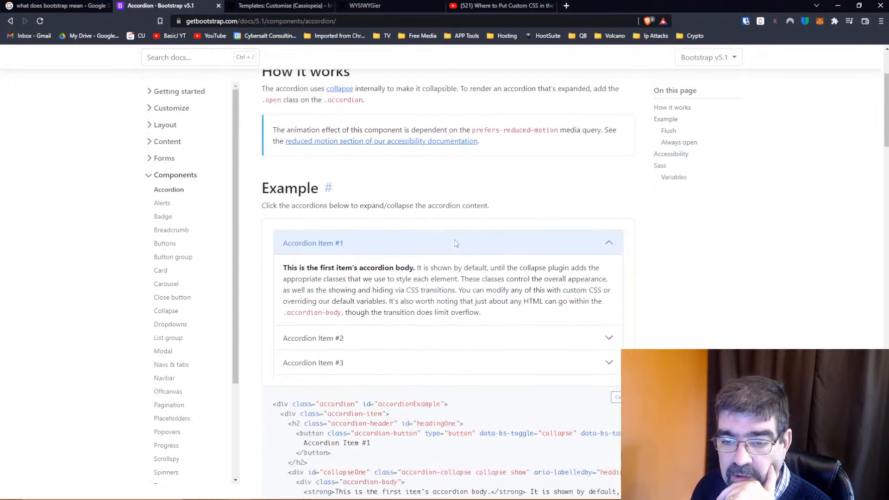
{"action": "scroll", "coordinate": [455, 244], "scroll_direction": "down", "scroll_amount": 1}
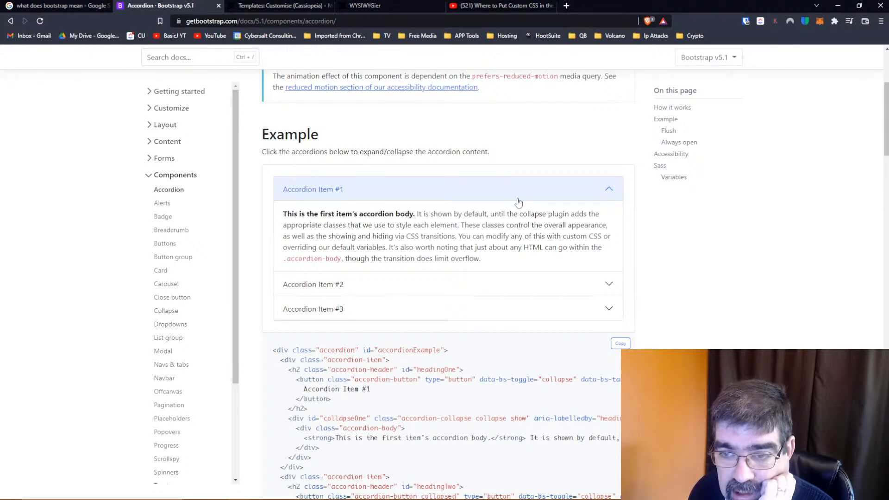
Try out the example accordion by collapsing and reopening Accordion Item #1, then expanding items #2 and #3
{"action": "left_click", "coordinate": [590, 198]}
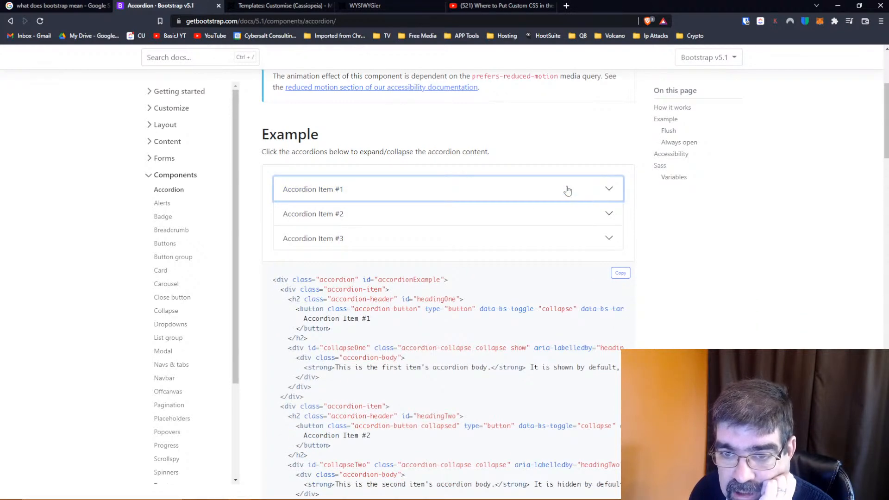
{"action": "left_click", "coordinate": [512, 194]}
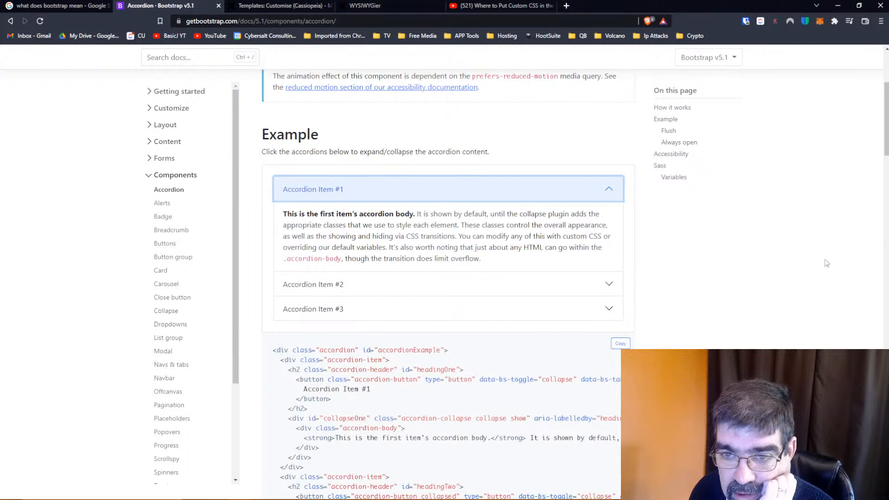
{"action": "left_click", "coordinate": [405, 285]}
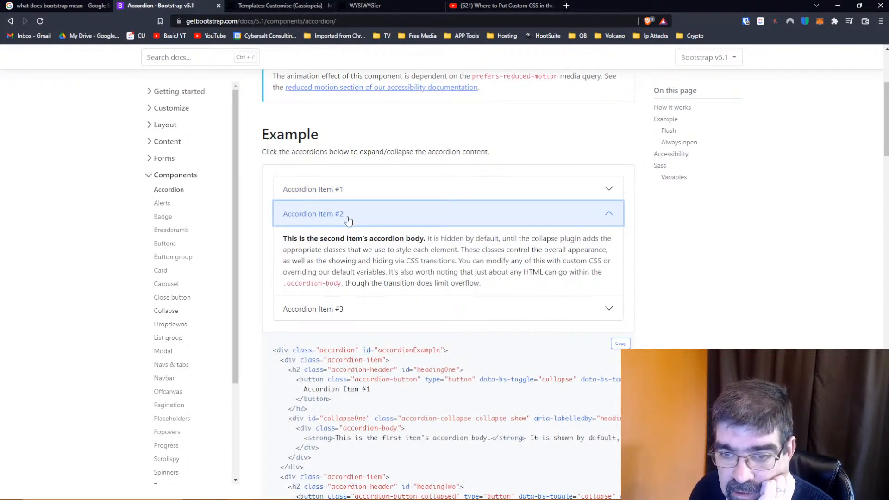
{"action": "left_click", "coordinate": [381, 311]}
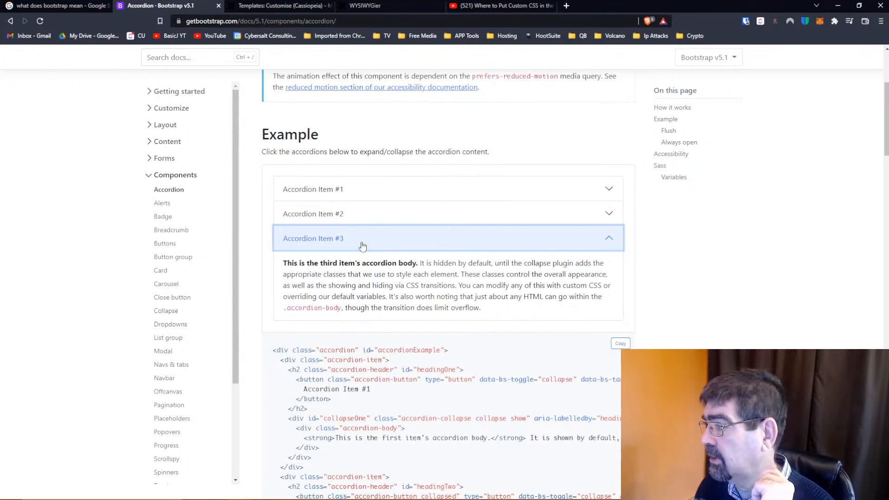
Copy the full HTML code of the accordion example from the documentation
{"action": "scroll", "coordinate": [469, 266], "scroll_direction": "down", "scroll_amount": 1}
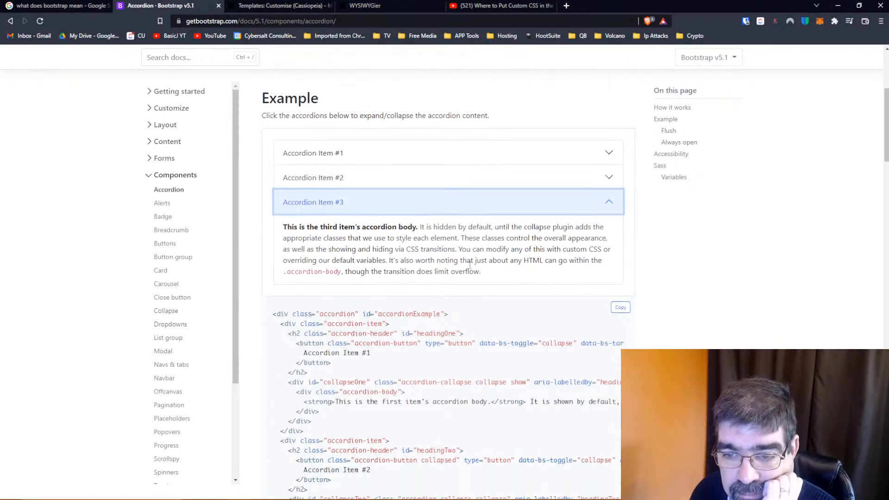
{"action": "scroll", "coordinate": [470, 265], "scroll_direction": "down", "scroll_amount": 2}
{"action": "scroll", "coordinate": [468, 265], "scroll_direction": "down", "scroll_amount": 3}
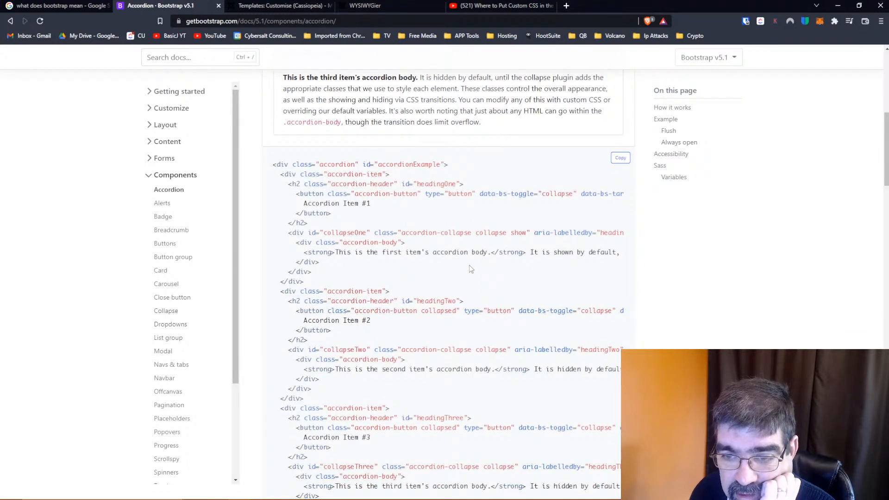
{"action": "left_click", "coordinate": [620, 158]}
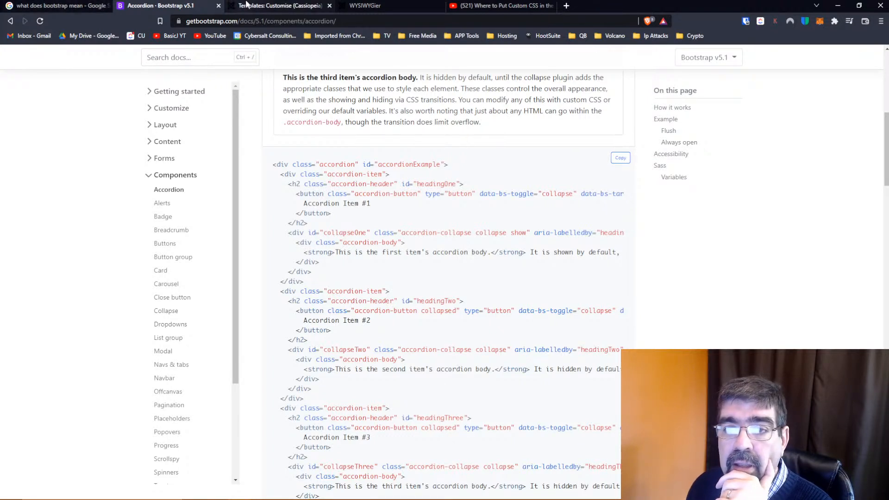
Close user.css and the Cassiopeia template in the Joomla administrator, and open the WYSIWYGier article for editing
{"action": "left_click", "coordinate": [246, 6]}
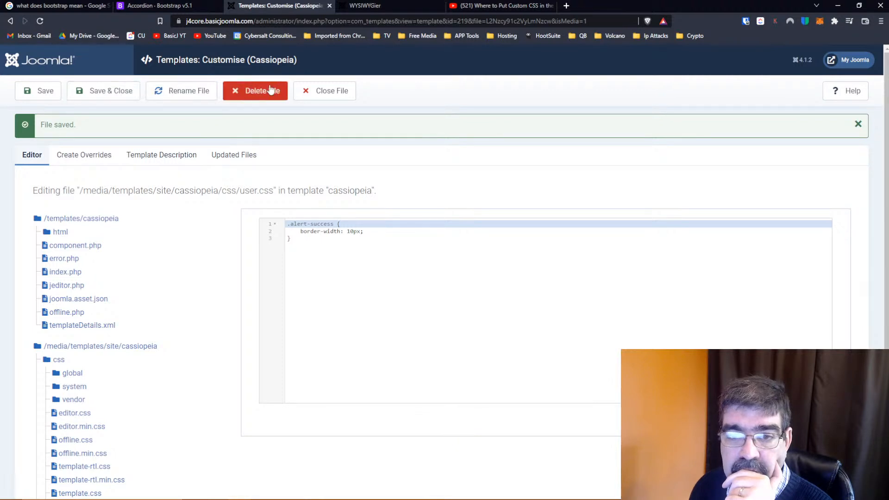
{"action": "left_click", "coordinate": [333, 91]}
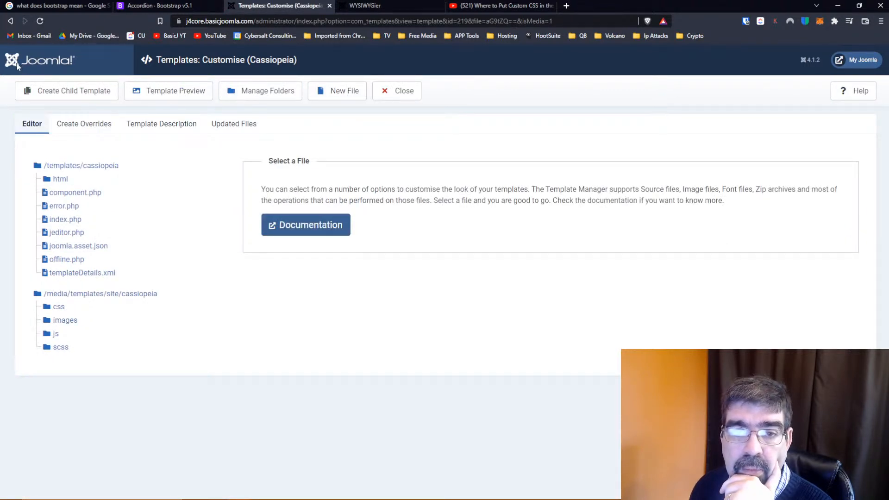
{"action": "left_click", "coordinate": [403, 92]}
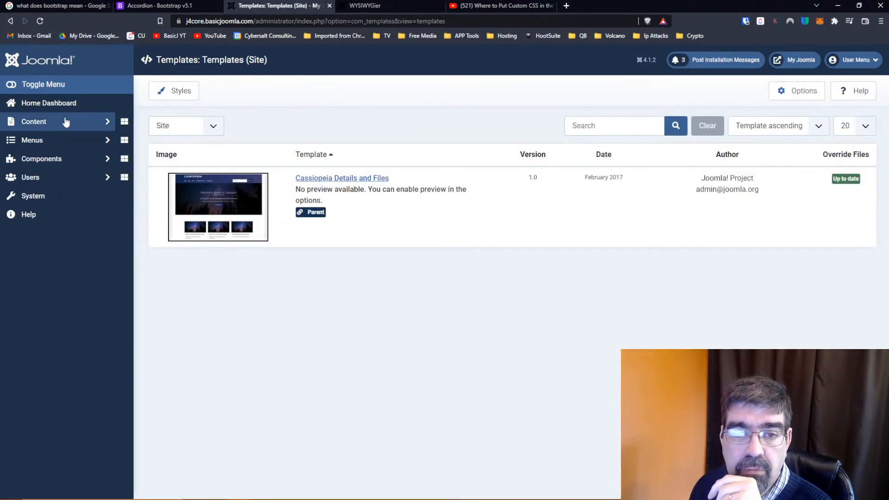
{"action": "left_click", "coordinate": [65, 121]}
{"action": "left_click", "coordinate": [39, 144]}
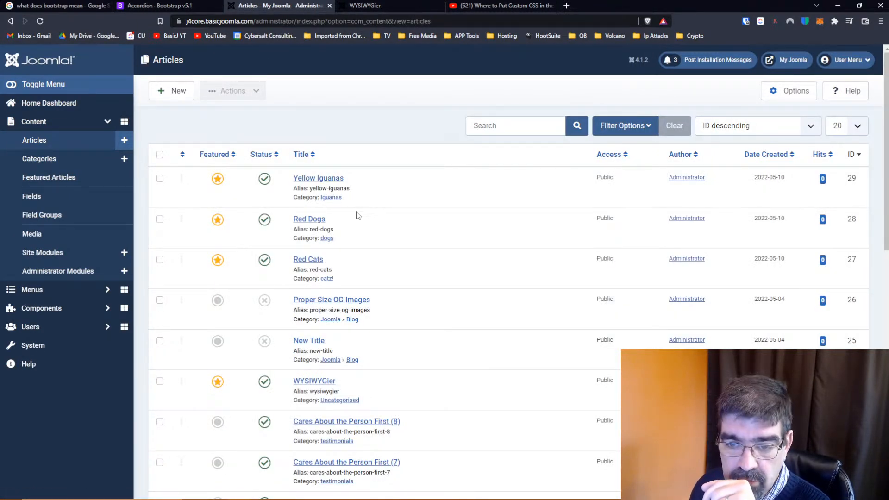
{"action": "left_click", "coordinate": [316, 383]}
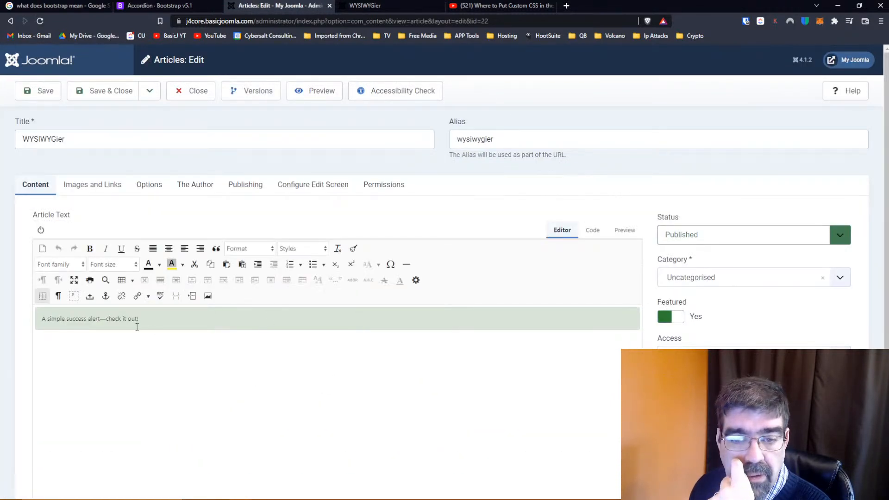
Paste the copied accordion markup below the success alert in the article's source code and view it in the visual editor
{"action": "left_click", "coordinate": [594, 230]}
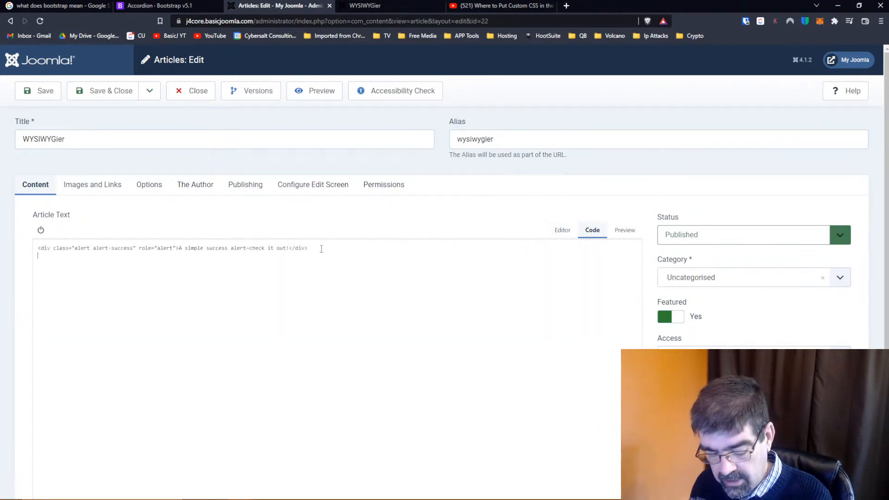
{"action": "key", "text": "ctrl+a"}
{"action": "key", "text": "ctrl+v"}
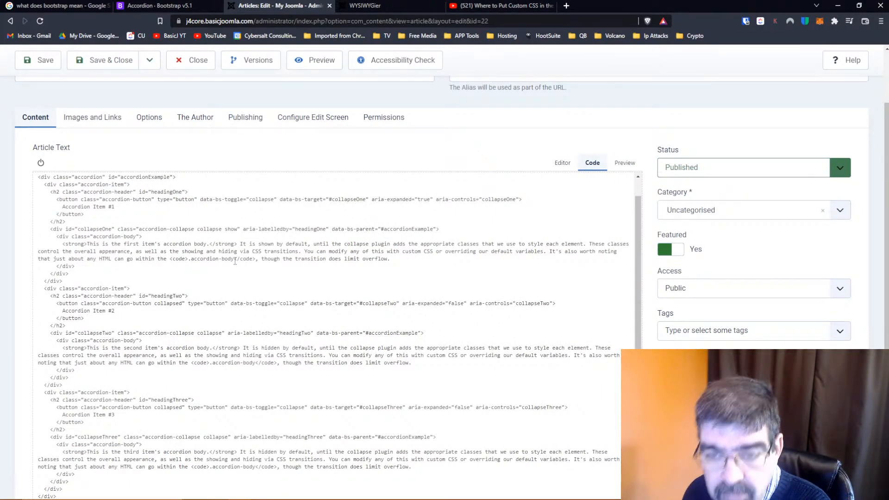
{"action": "left_click", "coordinate": [562, 164]}
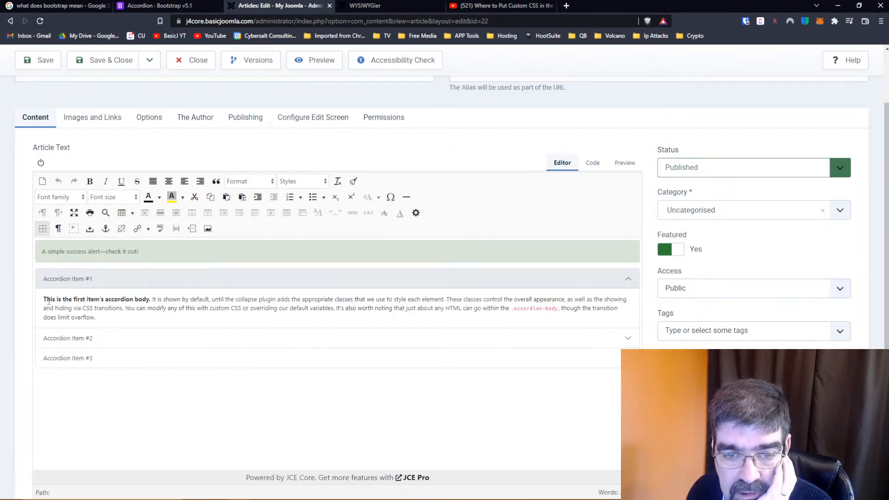
{"action": "left_click", "coordinate": [67, 339]}
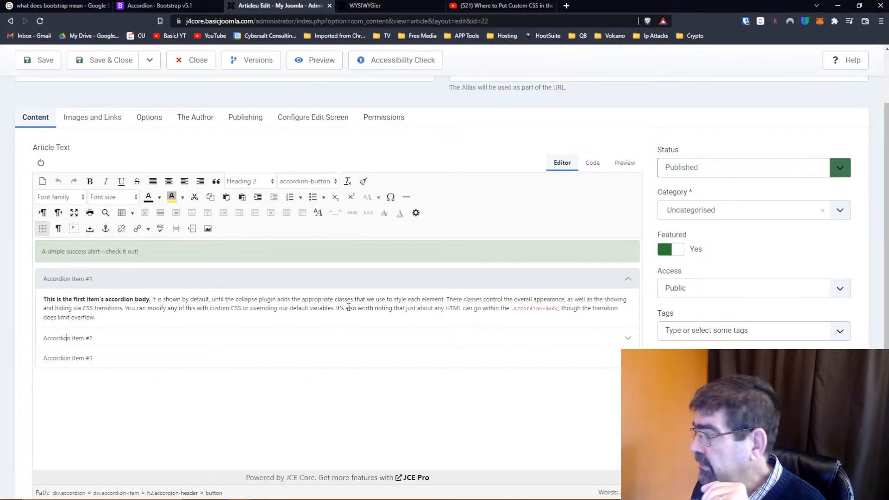
Examine the accordion's source code in the article, including the second item's body text, and return to the visual editor
{"action": "left_click", "coordinate": [594, 163]}
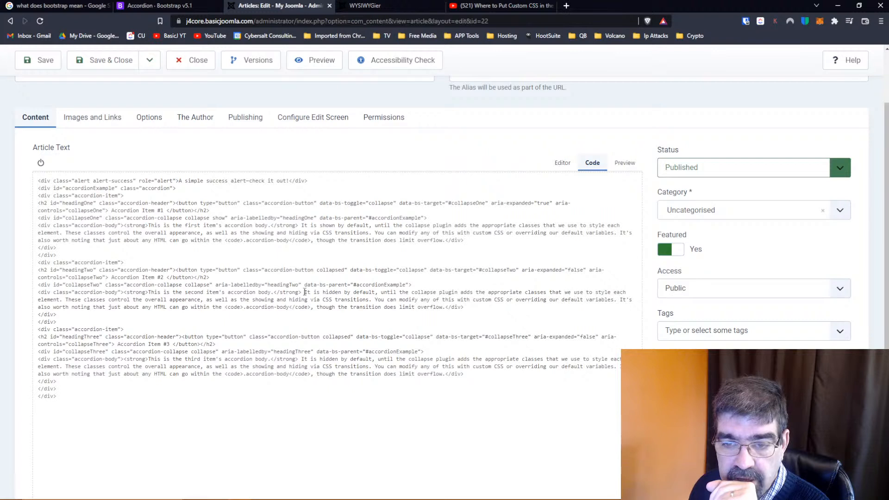
{"action": "left_click_drag", "start_coordinate": [305, 295], "coordinate": [291, 303]}
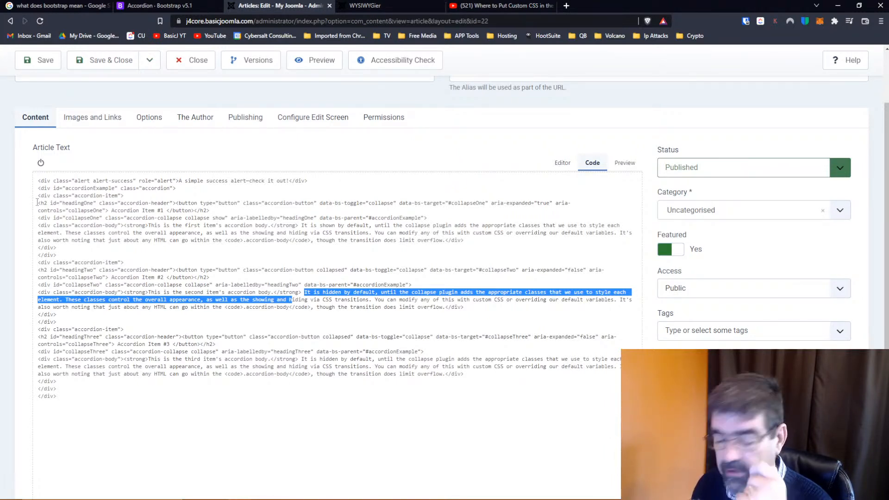
{"action": "key", "text": "ctrl+plus"}
{"action": "key", "text": "ctrl+plus"}
{"action": "key", "text": "ctrl+plus"}
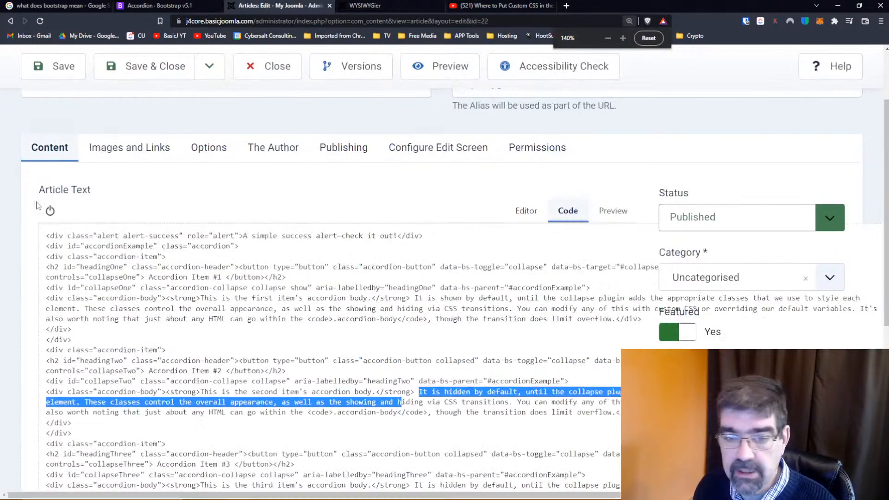
{"action": "scroll", "coordinate": [215, 324], "scroll_direction": "down", "scroll_amount": 2}
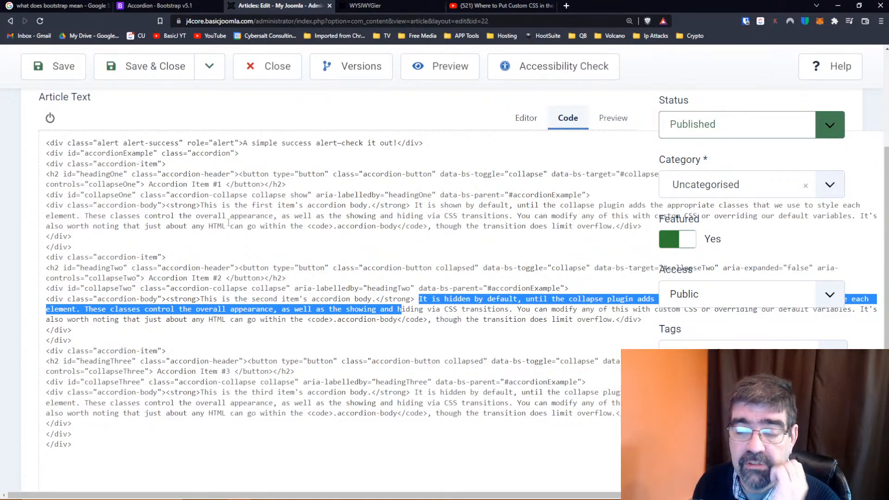
{"action": "left_click", "coordinate": [536, 123]}
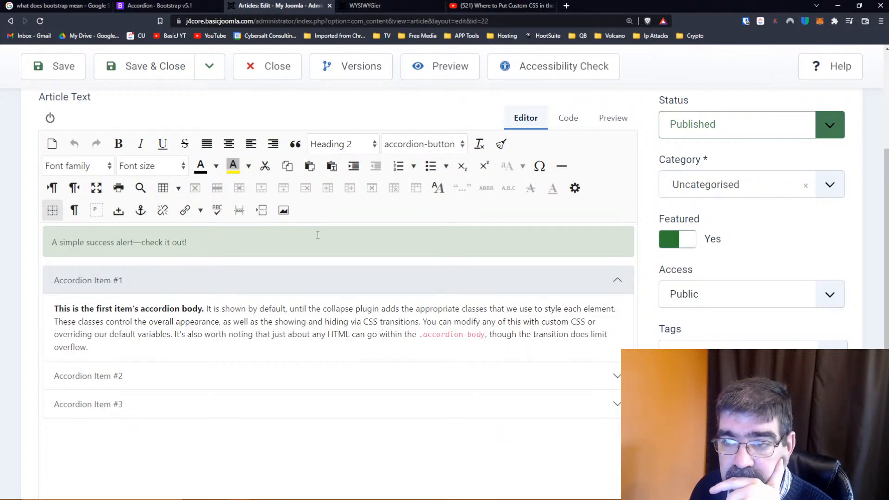
Save the WYSIWYGier article, reset the browser zoom to its default and close the article
{"action": "left_click", "coordinate": [567, 120]}
{"action": "left_click", "coordinate": [526, 118]}
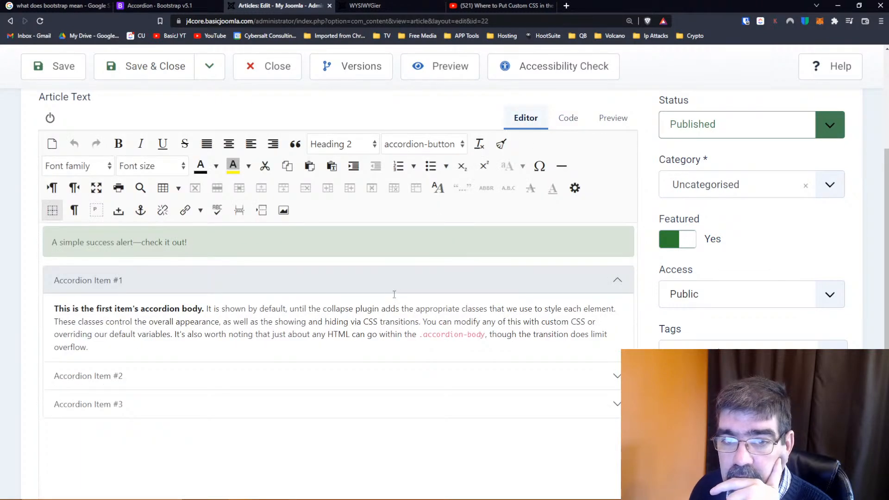
{"action": "scroll", "coordinate": [387, 298], "scroll_direction": "up", "scroll_amount": 4}
{"action": "left_click", "coordinate": [61, 112]}
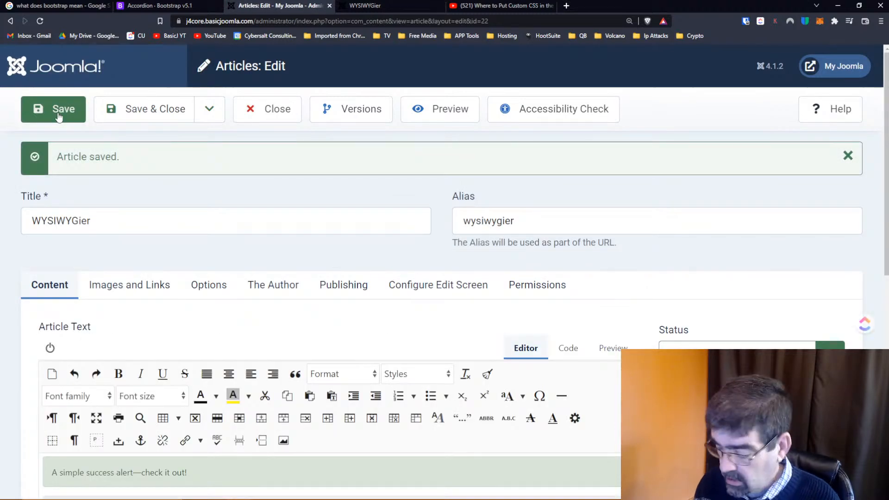
{"action": "key", "text": "ctrl+0"}
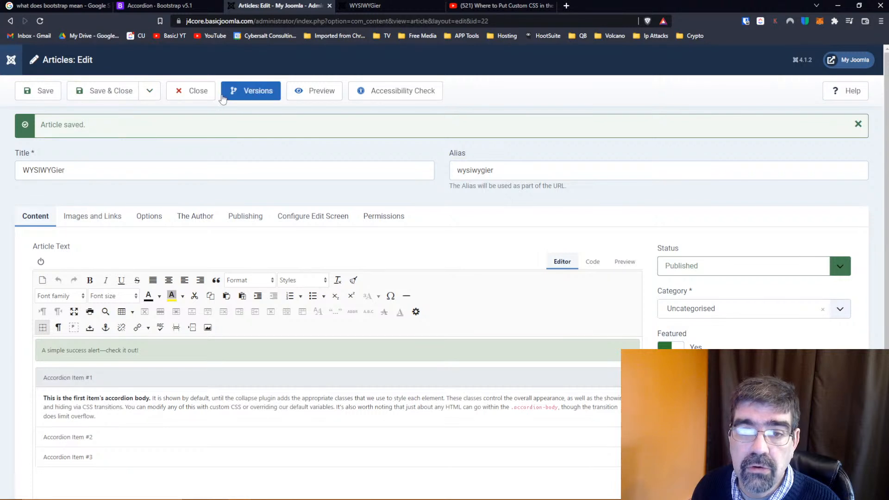
{"action": "left_click", "coordinate": [206, 89]}
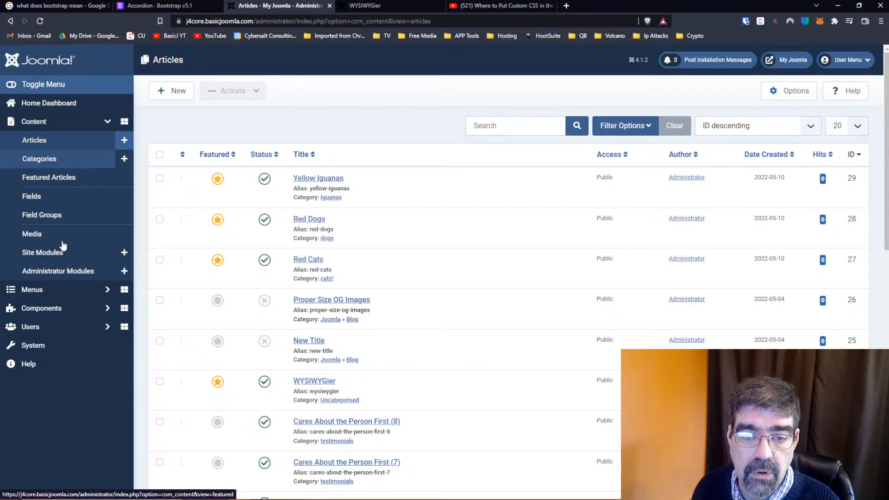
Set the site's default editor to Editor - TinyMCE in the Global Configuration, then save and close it
{"action": "left_click", "coordinate": [44, 346]}
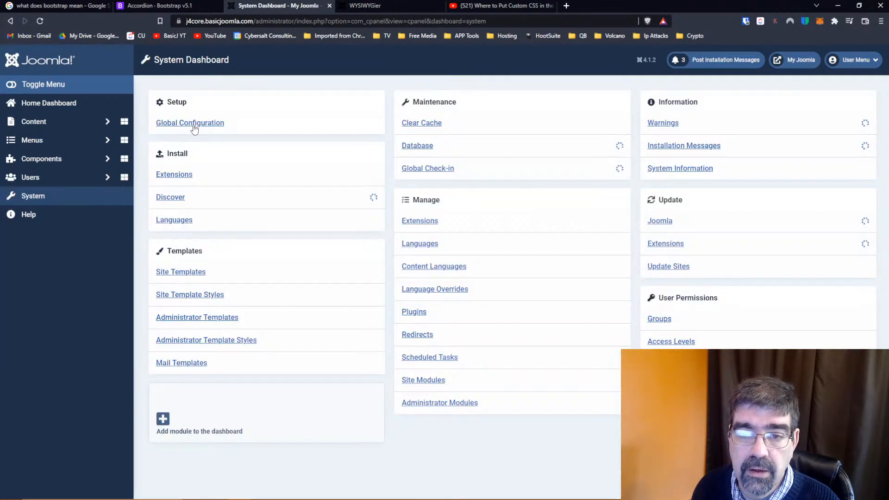
{"action": "left_click", "coordinate": [192, 124]}
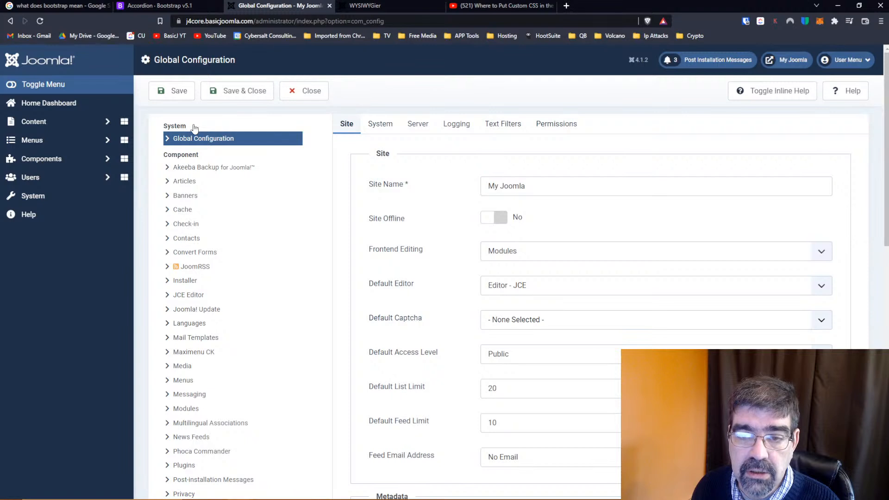
{"action": "left_click", "coordinate": [502, 286]}
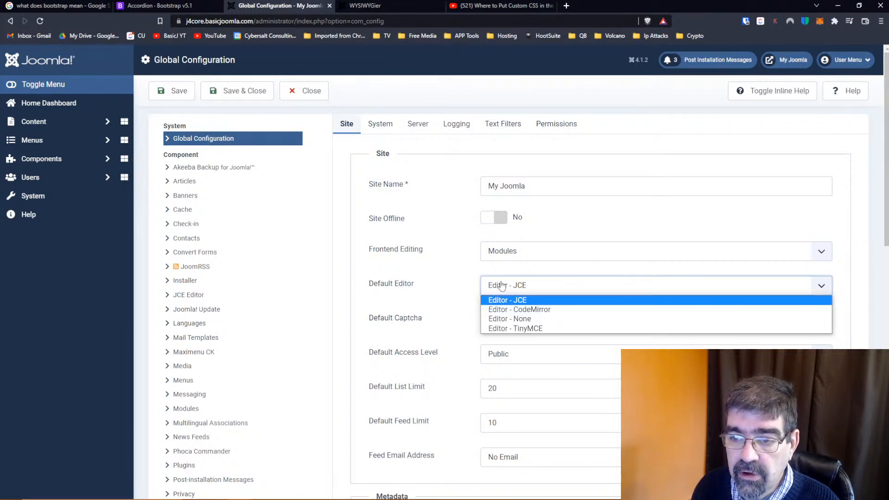
{"action": "left_click", "coordinate": [508, 328]}
{"action": "left_click", "coordinate": [241, 98]}
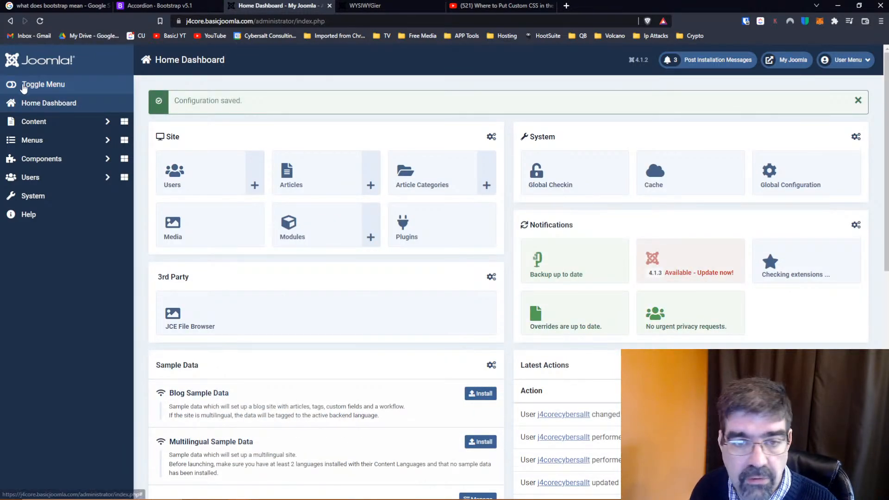
Reopen the WYSIWYGier article for editing and open its source code from the expanded TinyMCE tools
{"action": "left_click", "coordinate": [29, 120]}
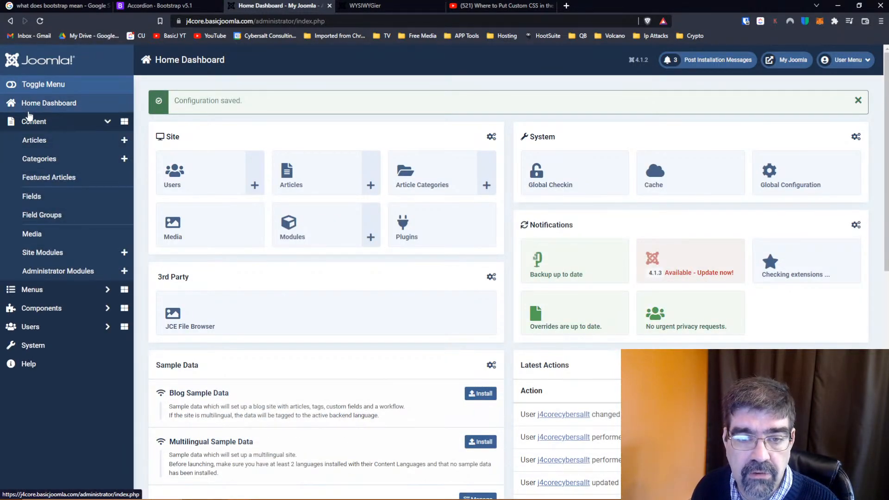
{"action": "left_click", "coordinate": [32, 139]}
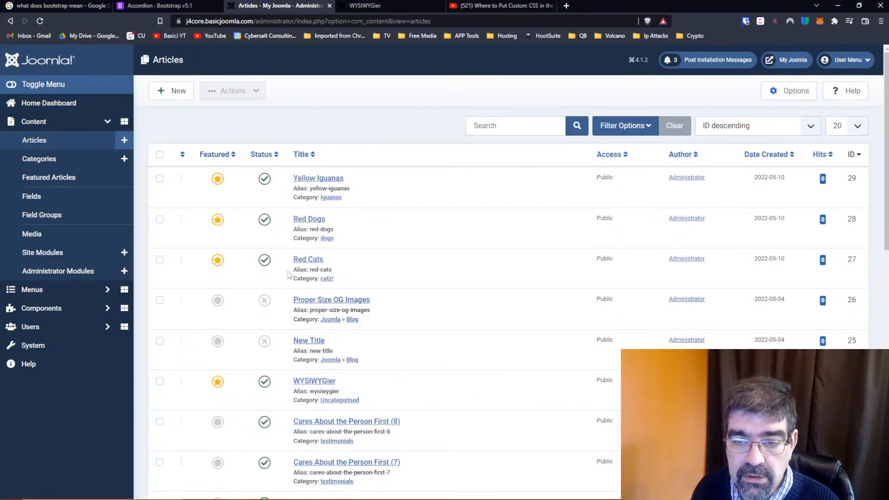
{"action": "left_click", "coordinate": [313, 381]}
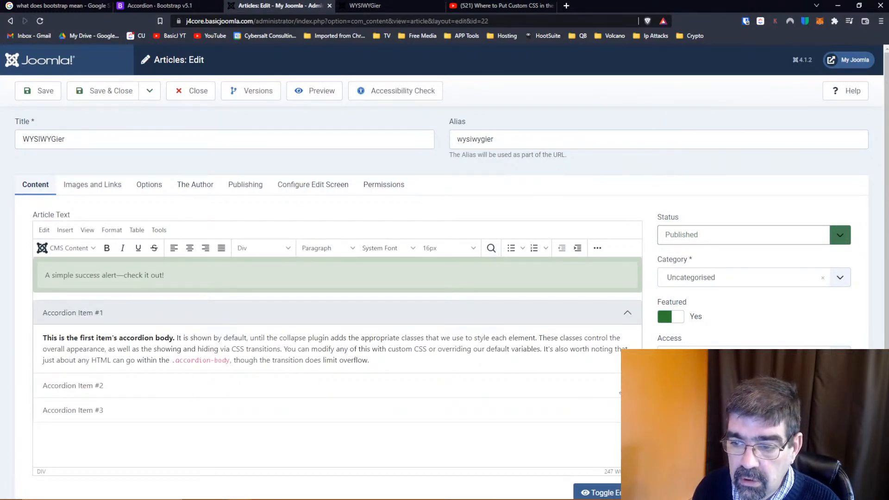
{"action": "left_click", "coordinate": [596, 249]}
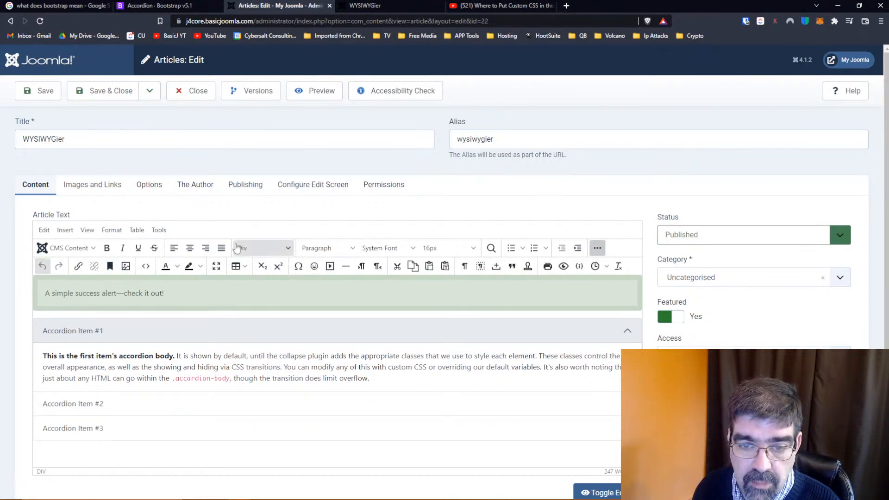
{"action": "left_click", "coordinate": [146, 268]}
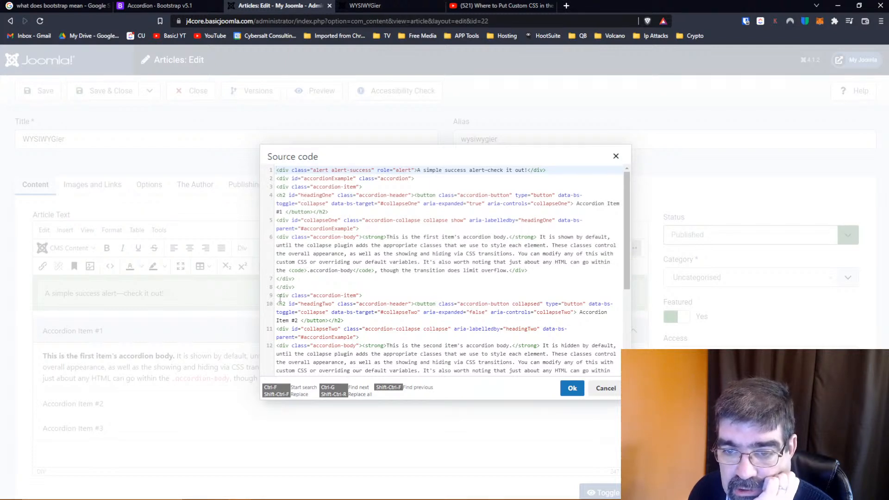
Delete the entire third accordion item block from the article's source code and apply the change
{"action": "scroll", "coordinate": [279, 305], "scroll_direction": "down", "scroll_amount": 2}
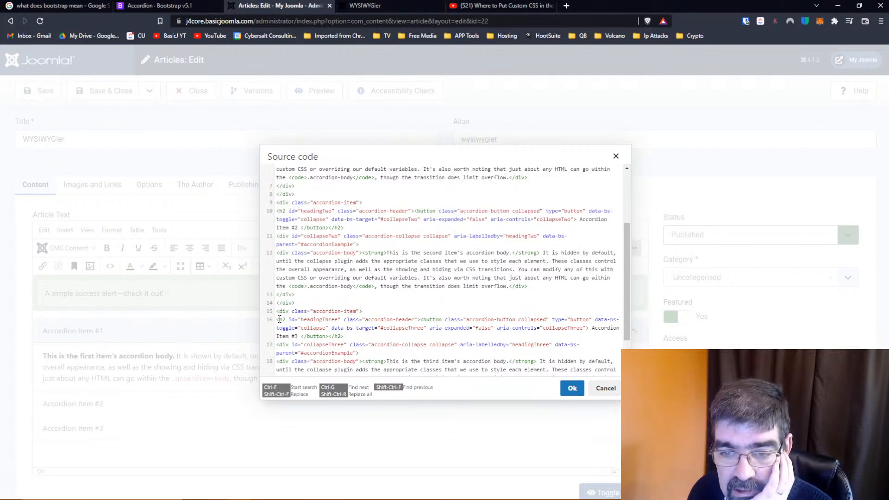
{"action": "scroll", "coordinate": [348, 287], "scroll_direction": "down", "scroll_amount": 1}
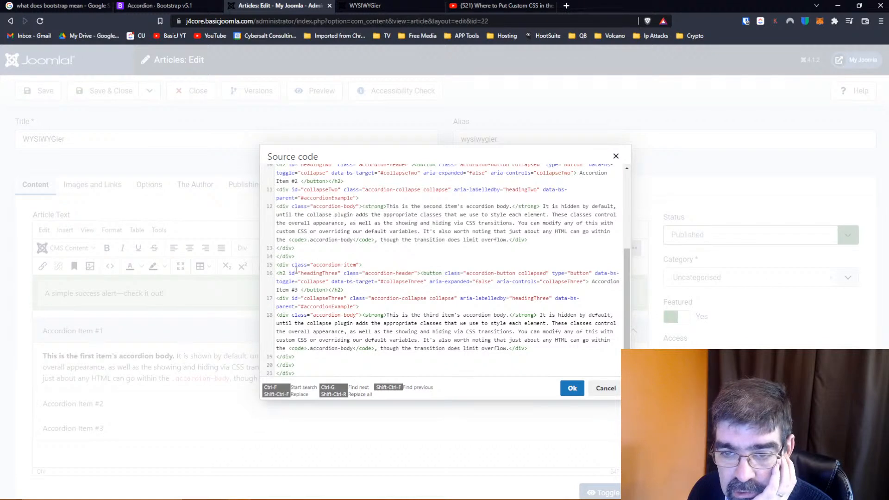
{"action": "left_click_drag", "start_coordinate": [277, 264], "coordinate": [327, 354]}
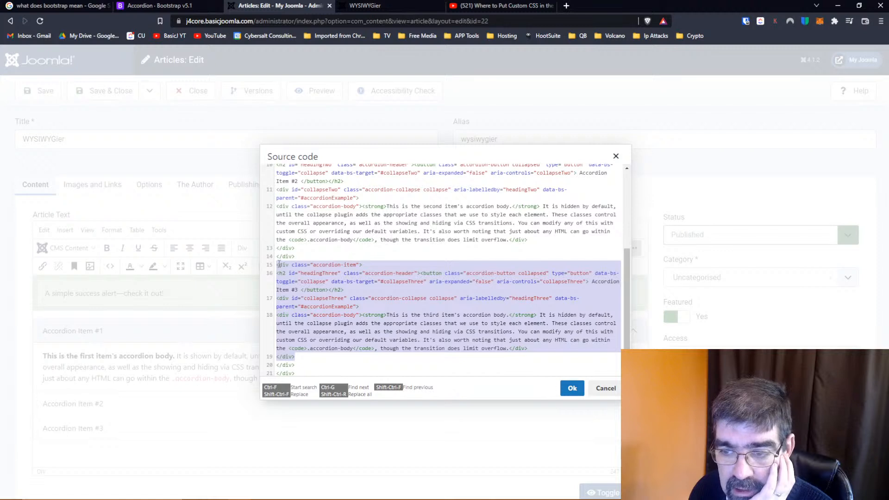
{"action": "left_click", "coordinate": [307, 306]}
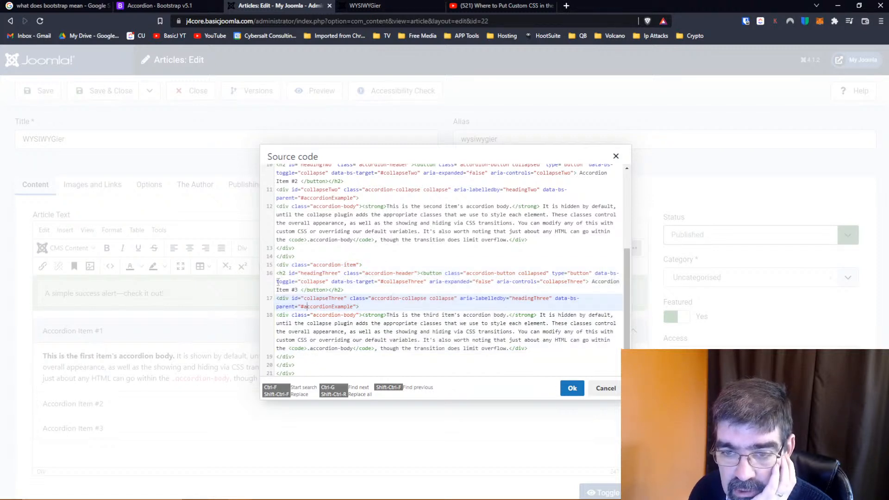
{"action": "left_click_drag", "start_coordinate": [276, 267], "coordinate": [344, 363]}
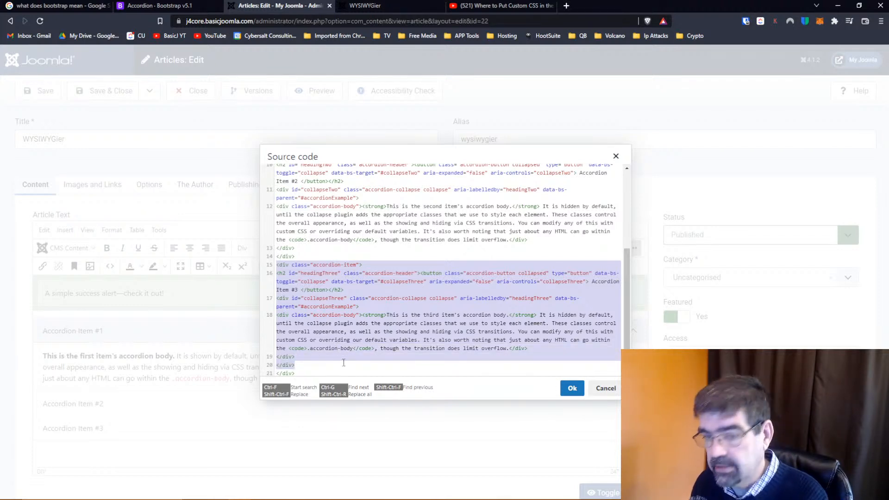
{"action": "key", "text": "BackSpace"}
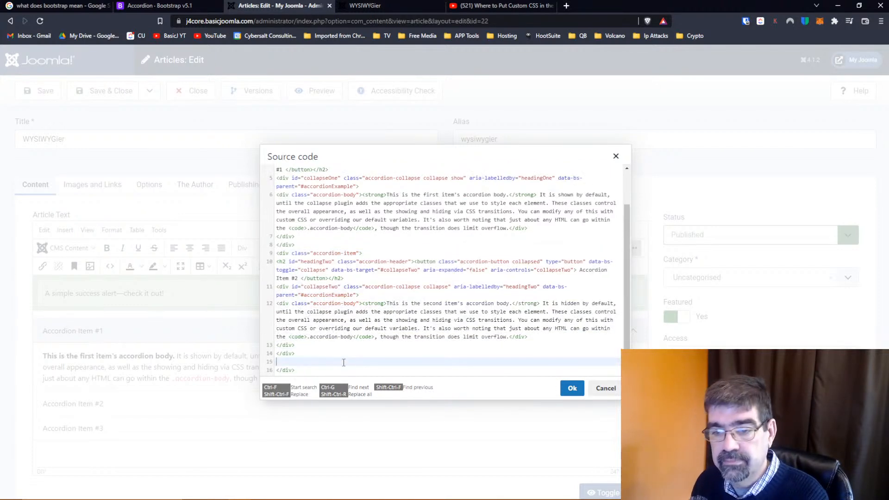
{"action": "left_click", "coordinate": [573, 390]}
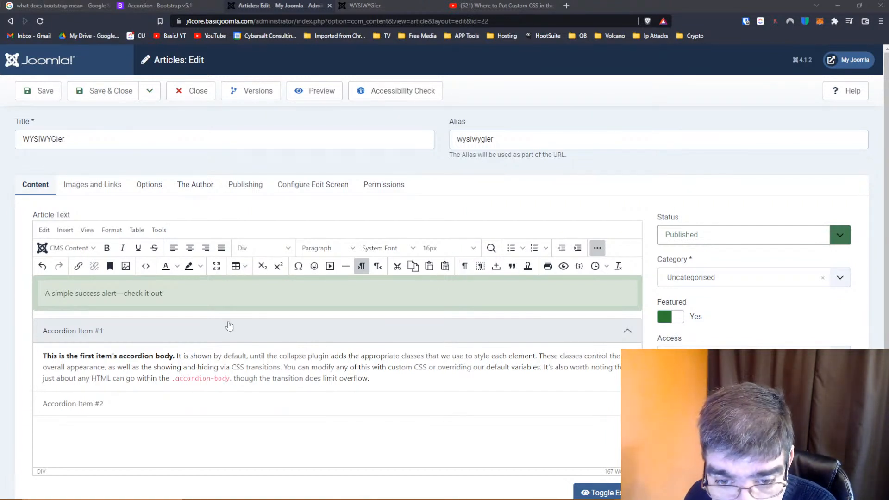
Save the article and reload its front-end page
{"action": "scroll", "coordinate": [261, 346], "scroll_direction": "down", "scroll_amount": 1}
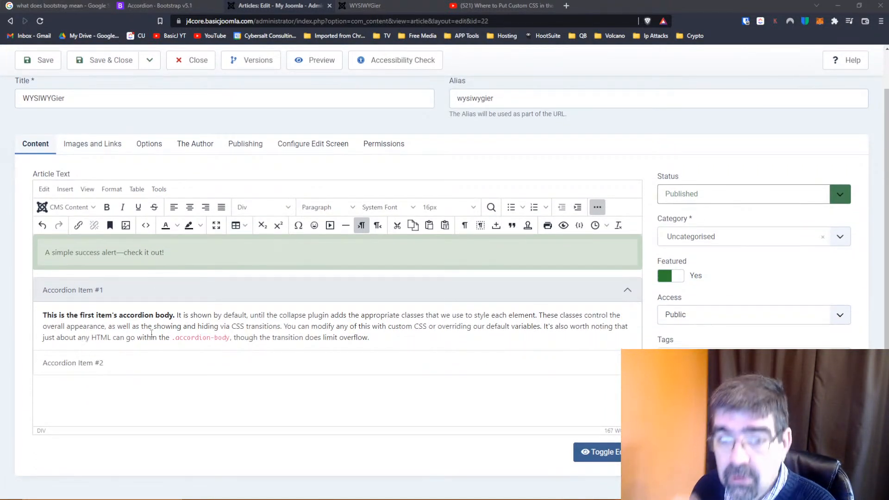
{"action": "left_click", "coordinate": [45, 60]}
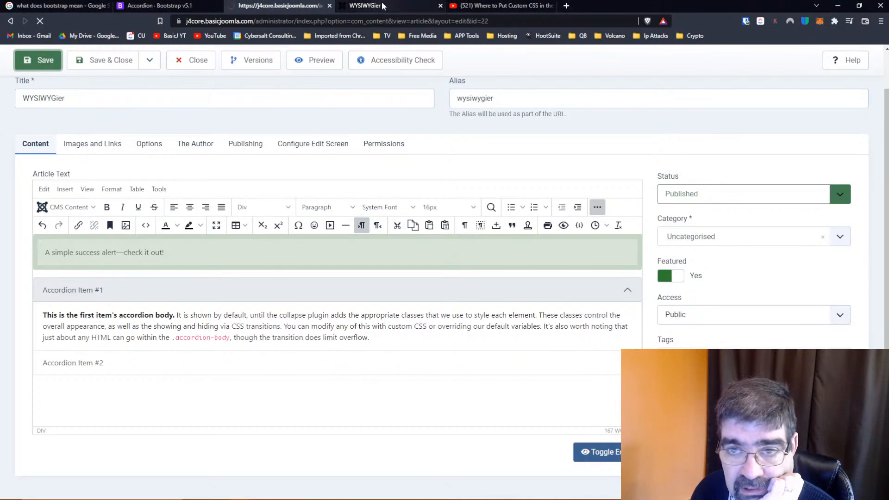
{"action": "left_click", "coordinate": [381, 3]}
{"action": "left_click", "coordinate": [40, 21]}
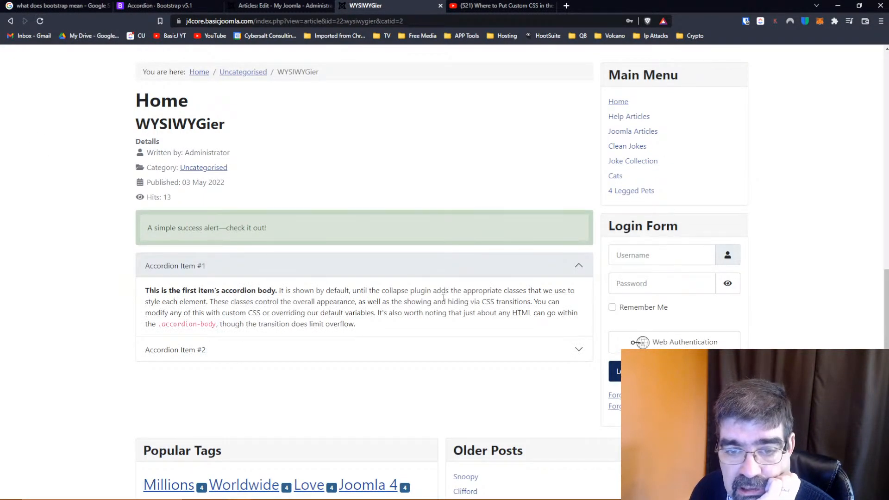
Test the accordion on the front-end page by collapsing the first item and expanding and collapsing the second
{"action": "left_click", "coordinate": [576, 265]}
{"action": "left_click", "coordinate": [577, 291]}
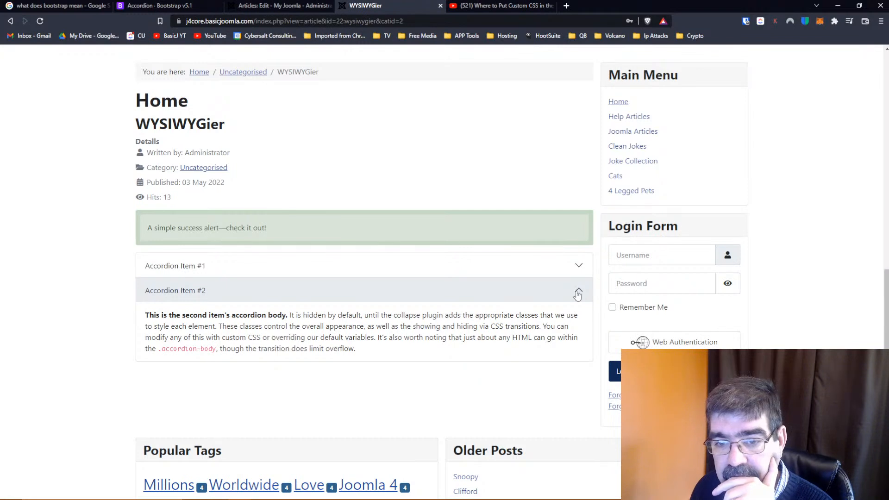
{"action": "left_click", "coordinate": [578, 292]}
Examine the second accordion item's source code in the article, compare it with the expanded item on the front-end page, and close the code unchanged
{"action": "left_click", "coordinate": [281, 10]}
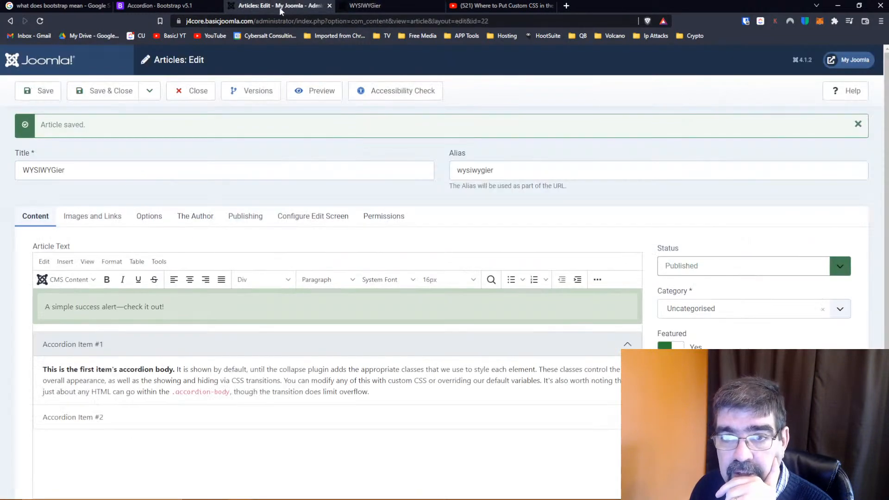
{"action": "scroll", "coordinate": [138, 358], "scroll_direction": "down", "scroll_amount": 2}
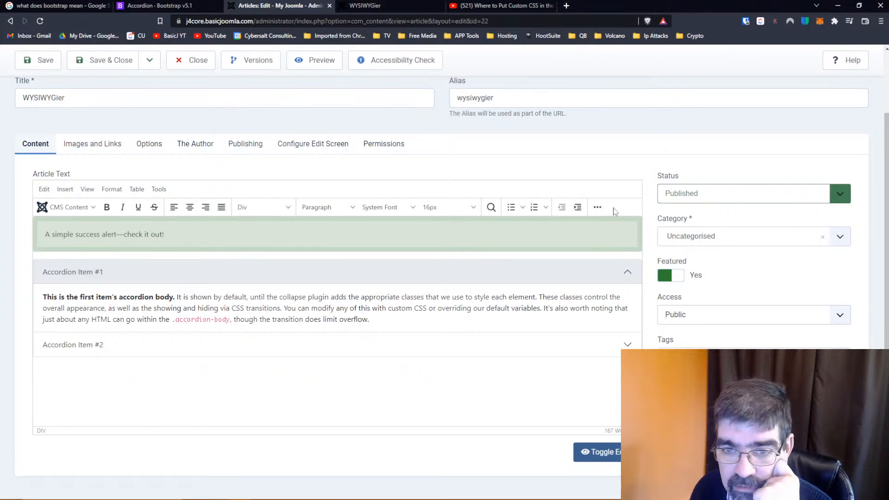
{"action": "left_click", "coordinate": [597, 210]}
{"action": "left_click", "coordinate": [147, 226]}
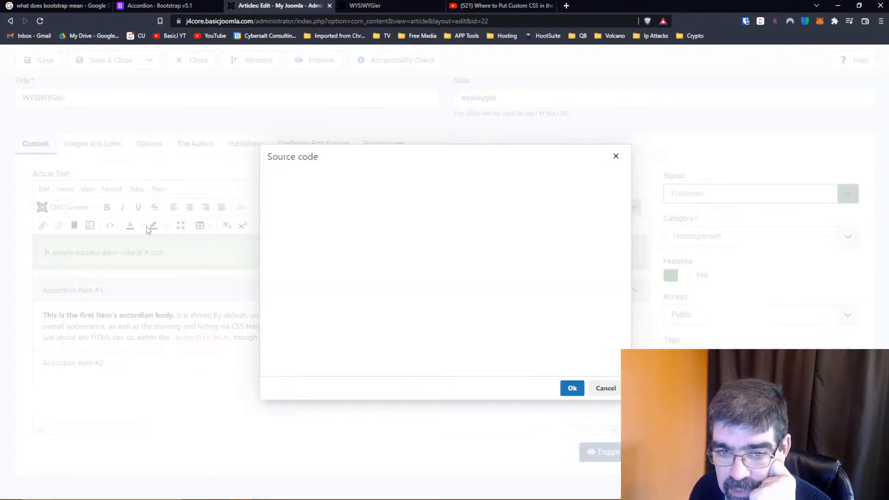
{"action": "scroll", "coordinate": [426, 229], "scroll_direction": "down", "scroll_amount": 1}
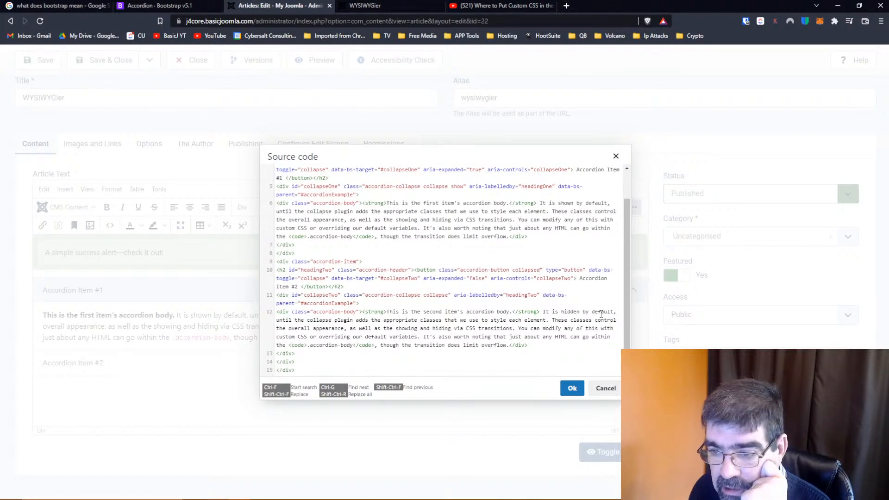
{"action": "left_click", "coordinate": [378, 6]}
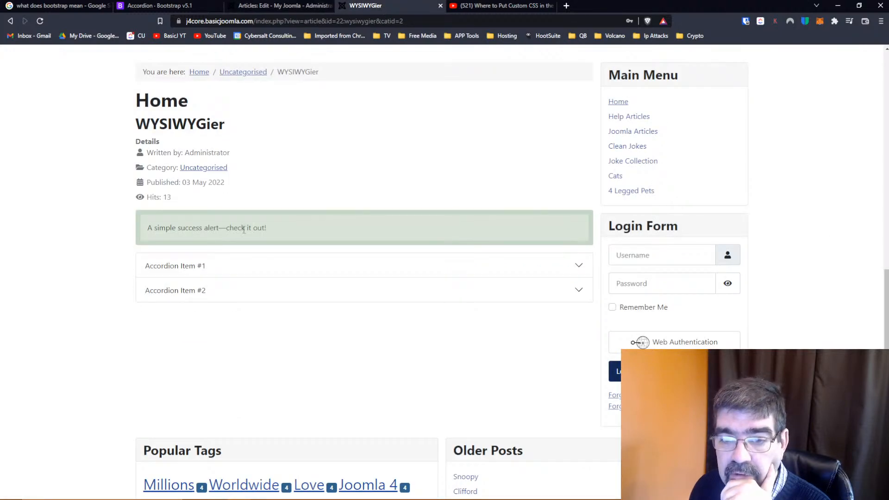
{"action": "left_click", "coordinate": [210, 289]}
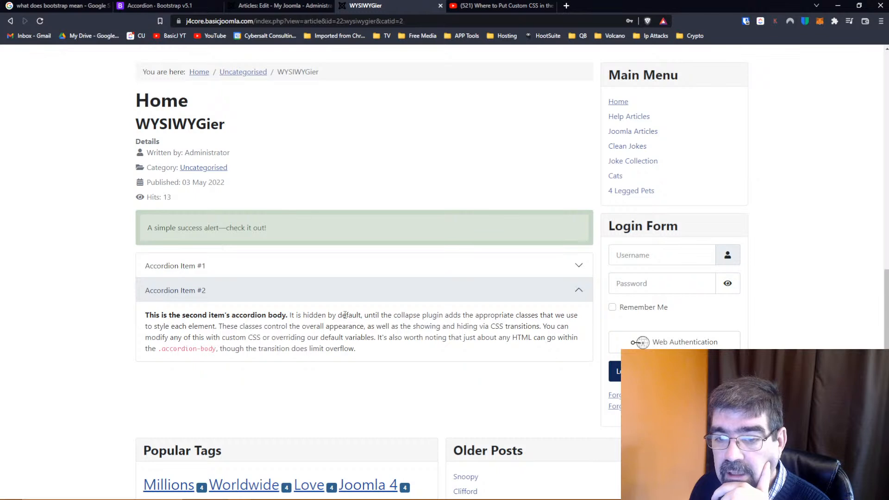
{"action": "left_click", "coordinate": [277, 6]}
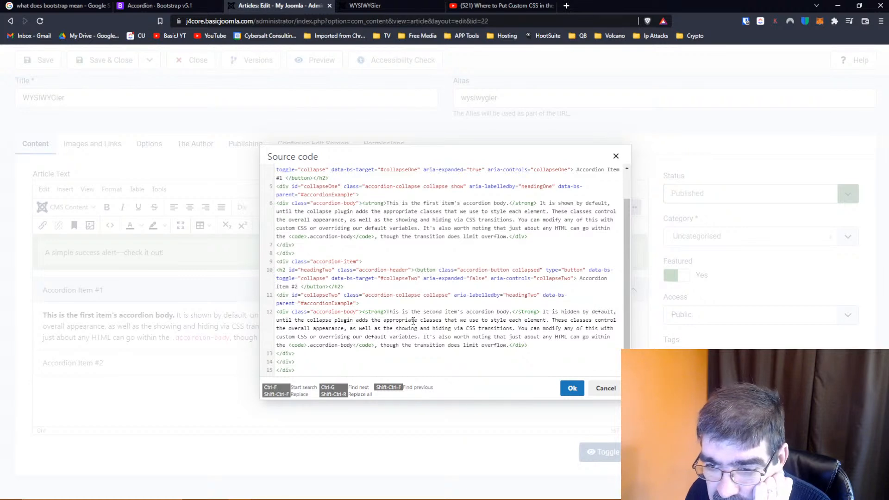
{"action": "left_click", "coordinate": [605, 389]}
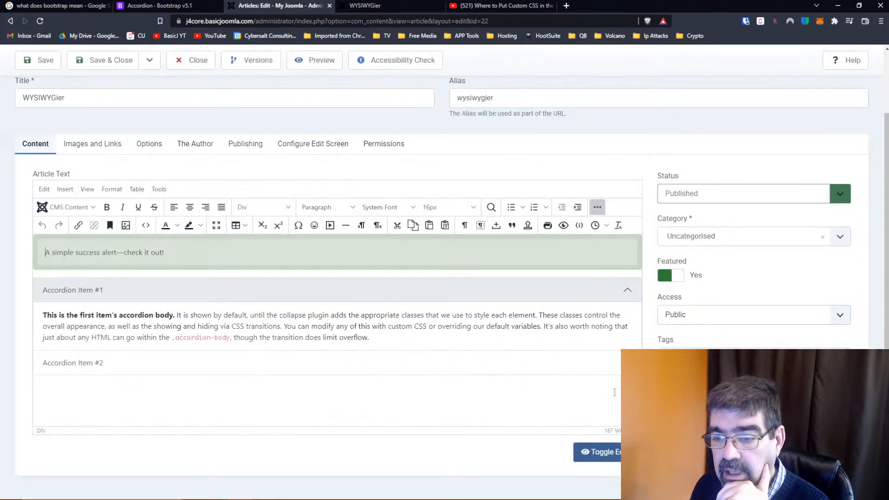
Try to add a new line after Accordion Item #2 in the visual editor, and collapse the extra editor tools
{"action": "left_click", "coordinate": [207, 380]}
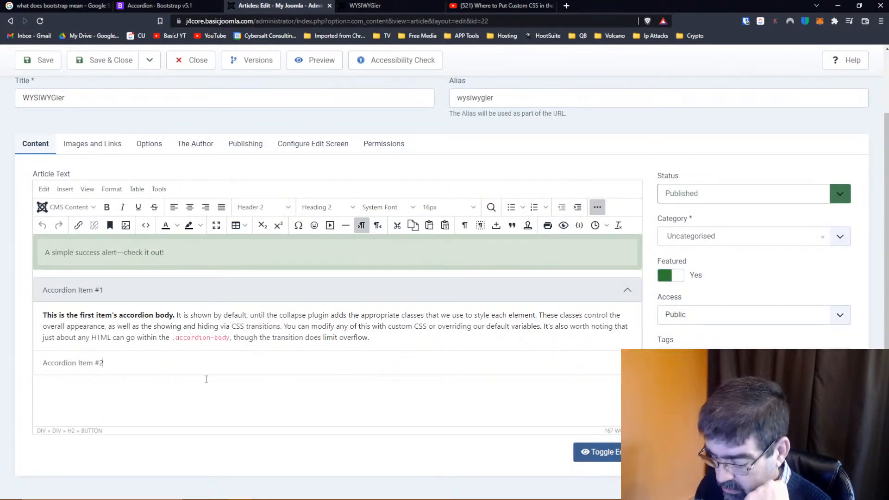
{"action": "key", "text": "Return"}
{"action": "key", "text": "BackSpace"}
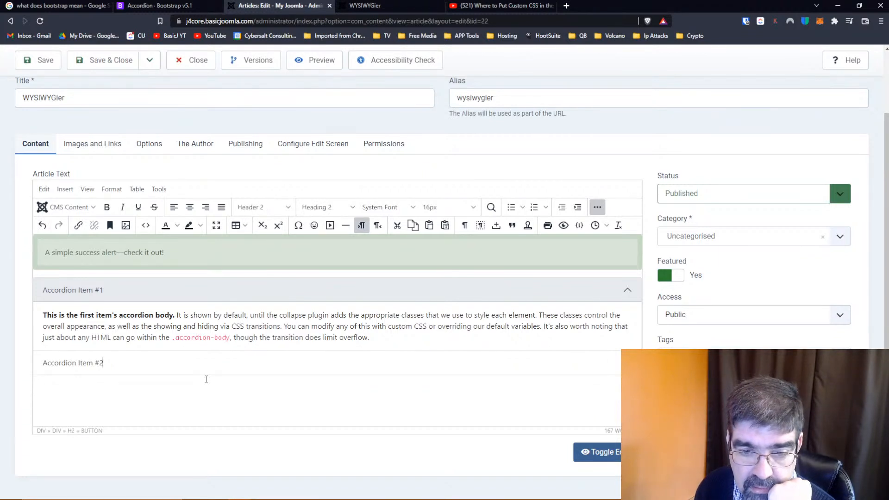
{"action": "left_click", "coordinate": [599, 207]}
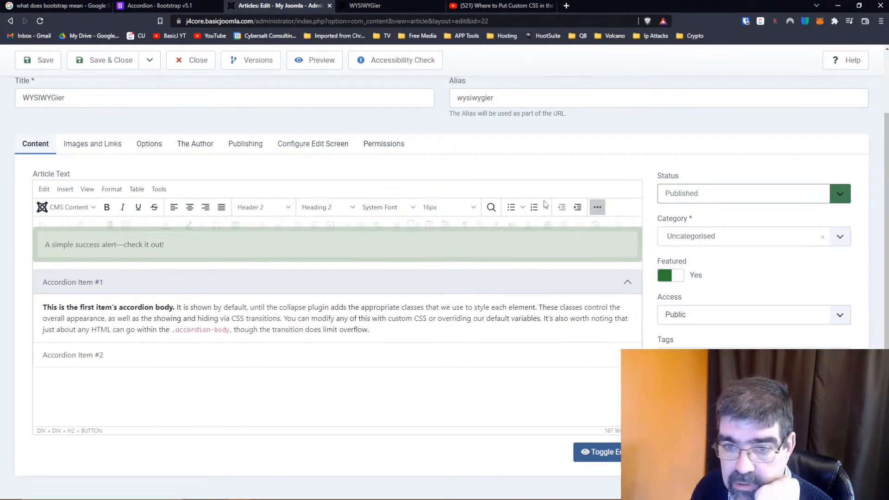
Add a placeholder line of repeated g characters below the accordion's closing div in the article's source code and apply it
{"action": "left_click", "coordinate": [598, 207]}
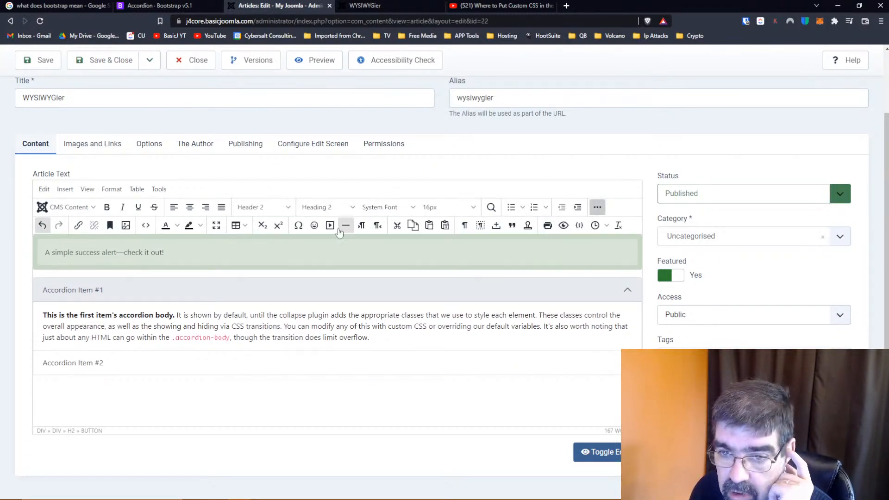
{"action": "left_click", "coordinate": [146, 225]}
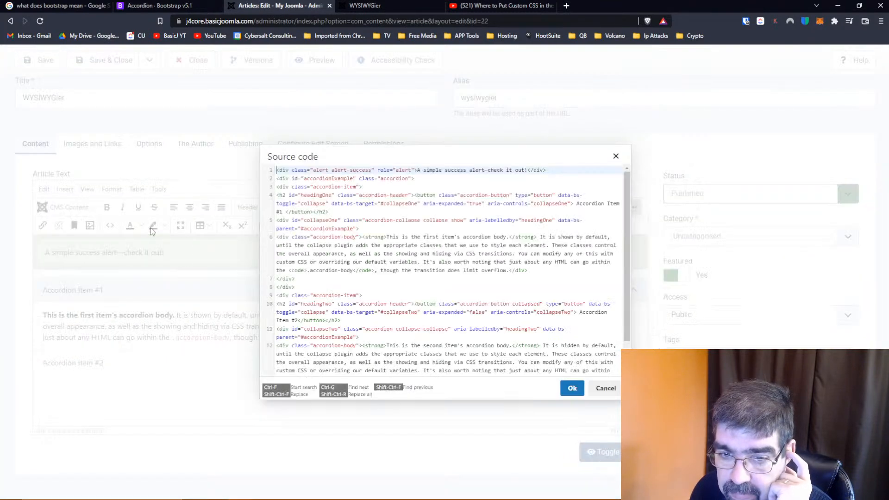
{"action": "scroll", "coordinate": [312, 366], "scroll_direction": "down", "scroll_amount": 1}
{"action": "left_click", "coordinate": [312, 370]}
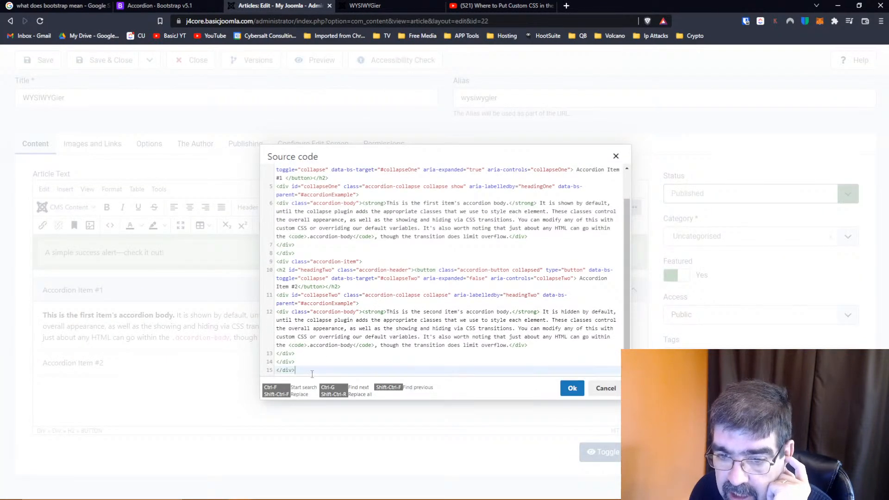
{"action": "key", "text": "Return"}
{"action": "key", "text": "Return"}
{"action": "key", "text": "Return"}
{"action": "type", "text": "gggggggggggggggggggggggggg"}
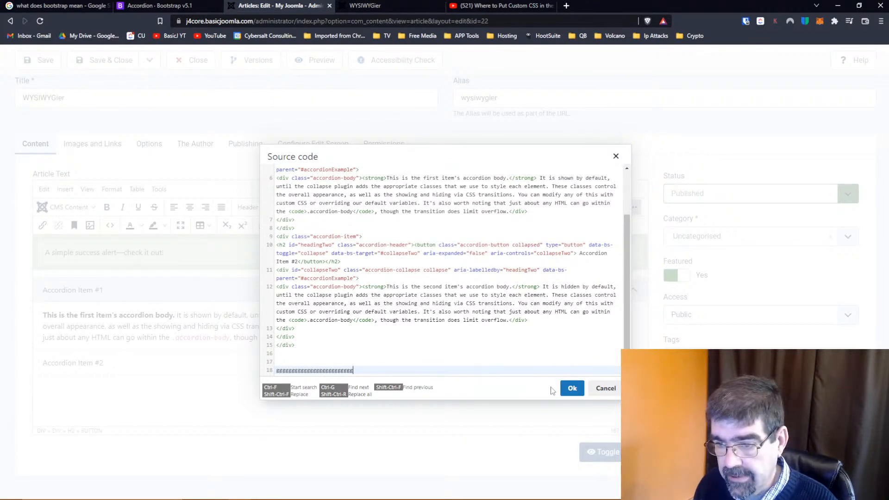
{"action": "left_click", "coordinate": [573, 388]}
Replace the placeholder line below the accordion with "I am adding some text to the second accordian." in the visual editor
{"action": "left_click_drag", "start_coordinate": [163, 385], "coordinate": [12, 389]}
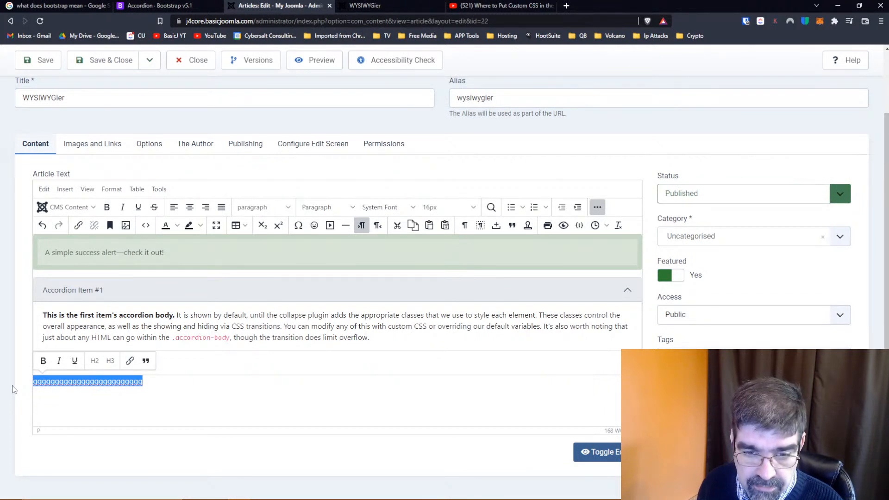
{"action": "key", "text": "BackSpace"}
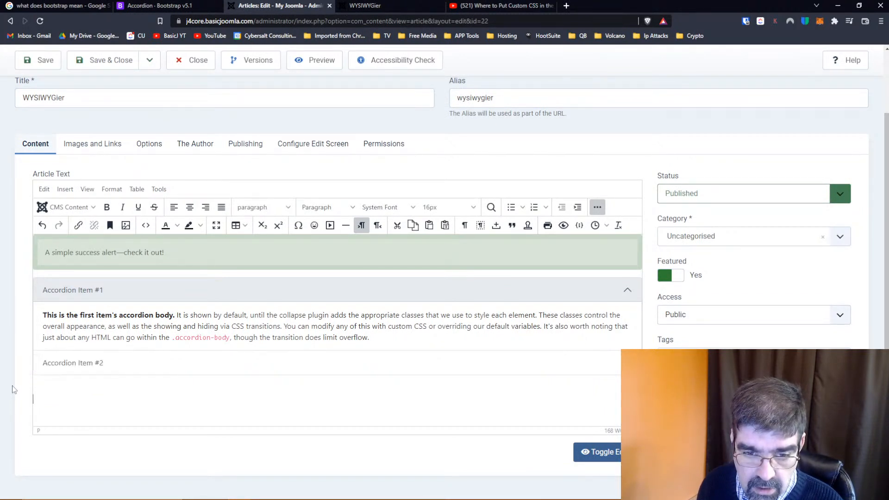
{"action": "type", "text": "I am adding t"}
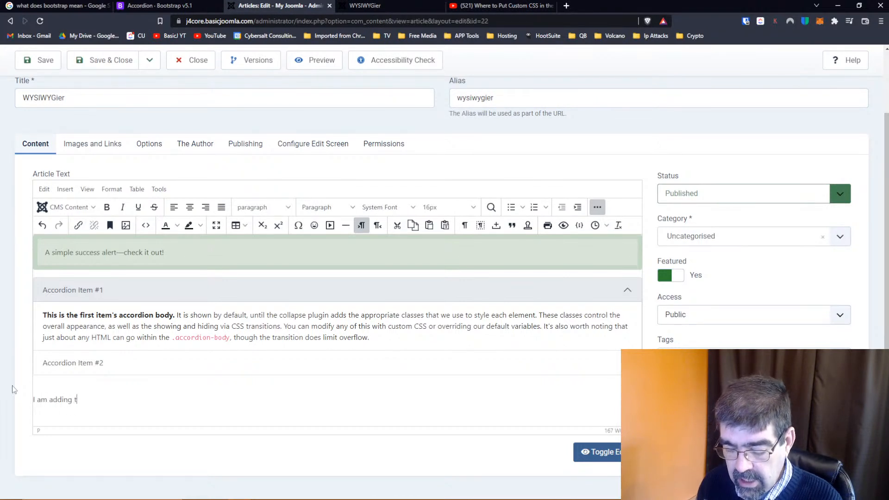
{"action": "key", "text": "BackSpace"}
{"action": "type", "text": "some tesct to"}
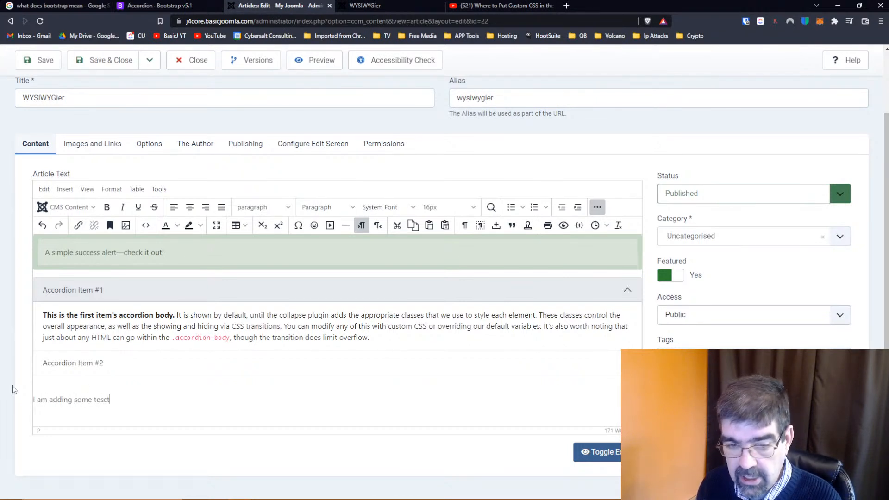
{"action": "key", "text": "BackSpace"}
{"action": "key", "text": "BackSpace"}
{"action": "key", "text": "BackSpace"}
{"action": "key", "text": "BackSpace"}
{"action": "key", "text": "BackSpace"}
{"action": "key", "text": "BackSpace"}
{"action": "type", "text": "xt to the "}
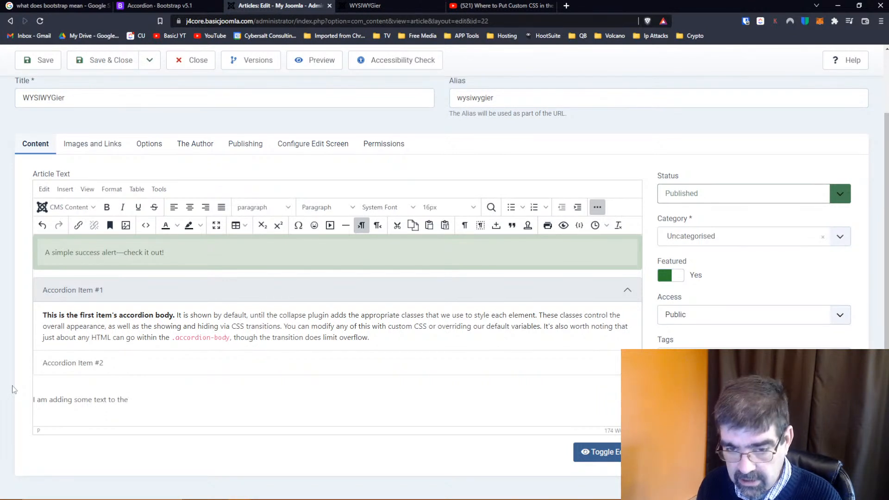
{"action": "type", "text": "second accordian."}
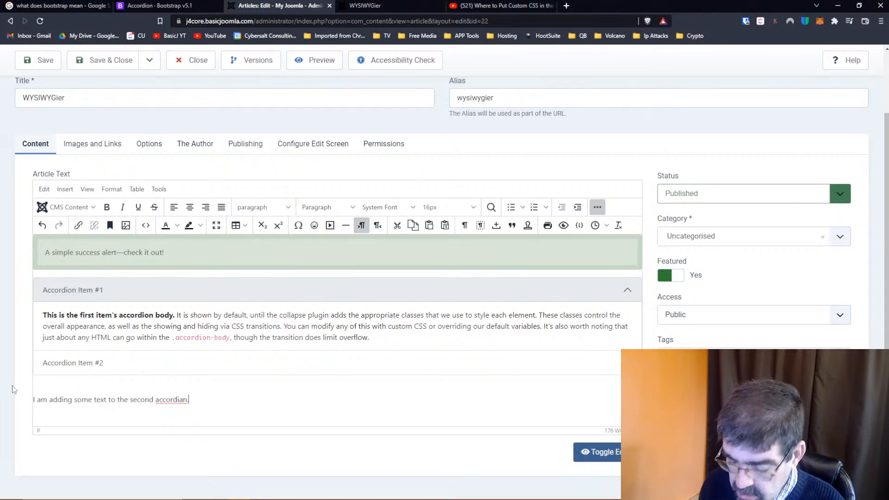
{"action": "key", "text": "Return"}
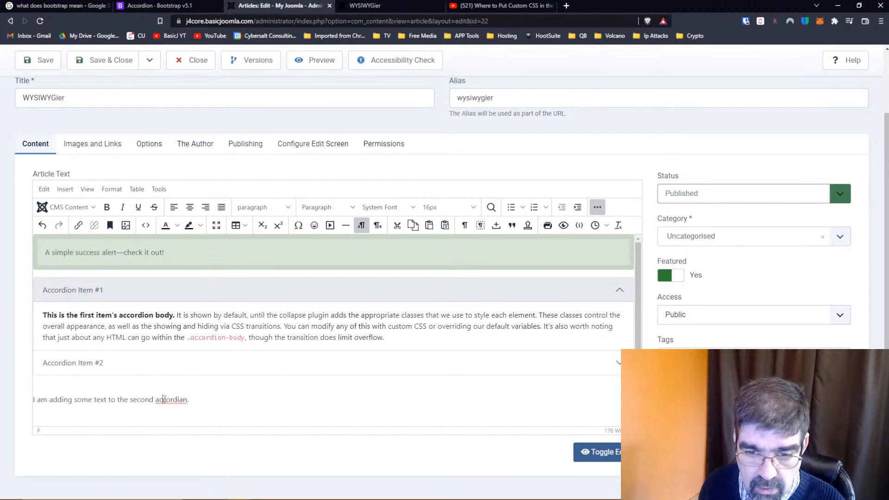
Correct the spelling of the last word in the new sentence to "accordion"
{"action": "key", "text": "BackSpace"}
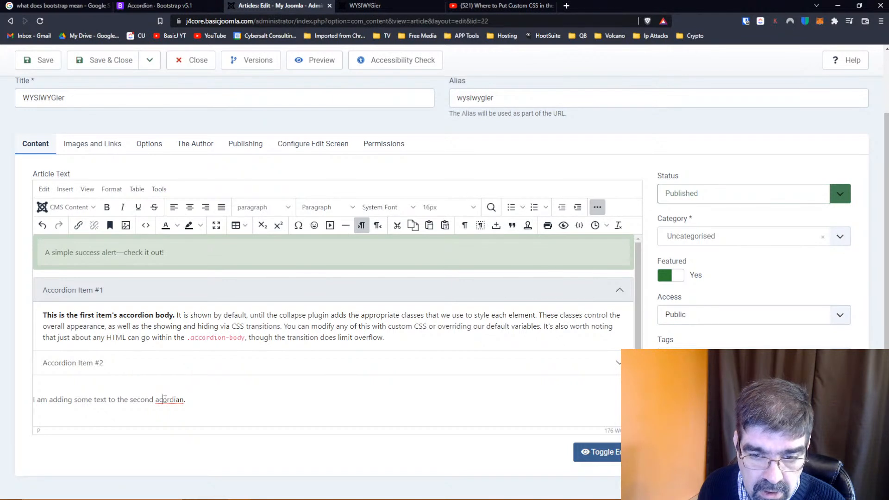
{"action": "type", "text": "c"}
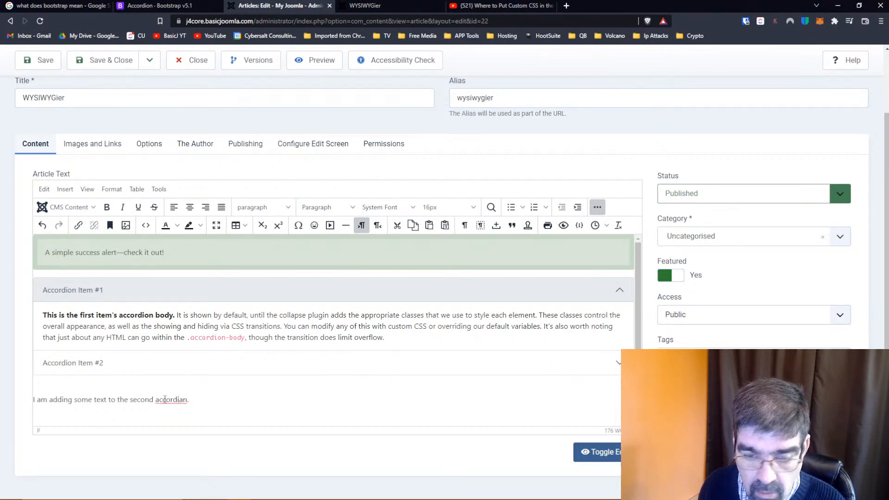
{"action": "key", "text": "BackSpace"}
{"action": "type", "text": "o"}
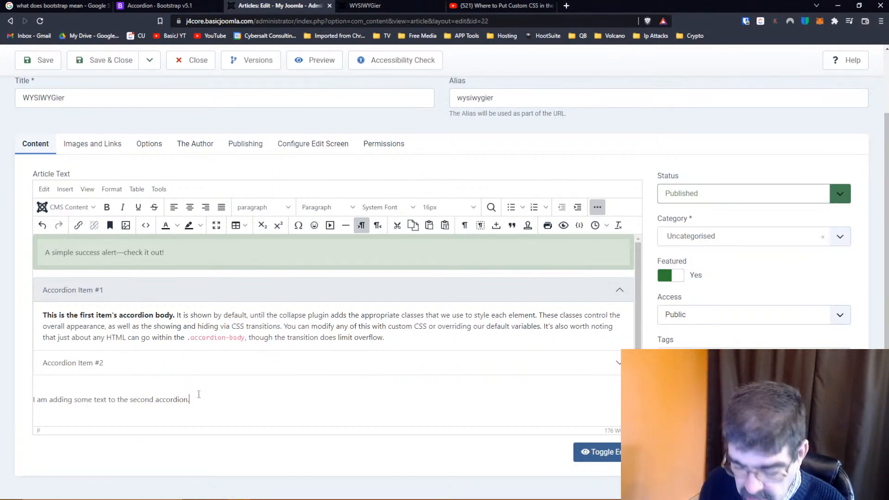
Make "some text to the second" bold in the new sentence
{"action": "left_click_drag", "start_coordinate": [74, 401], "coordinate": [154, 401]}
{"action": "left_click", "coordinate": [107, 211]}
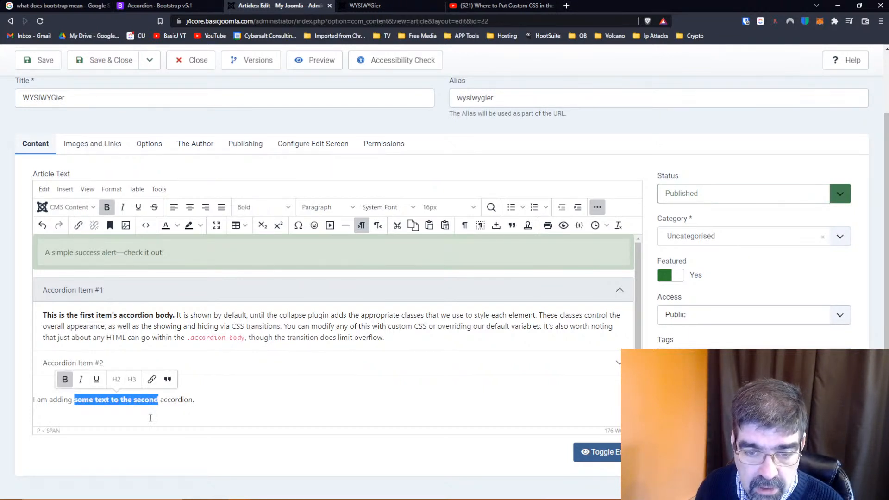
{"action": "left_click", "coordinate": [221, 408]}
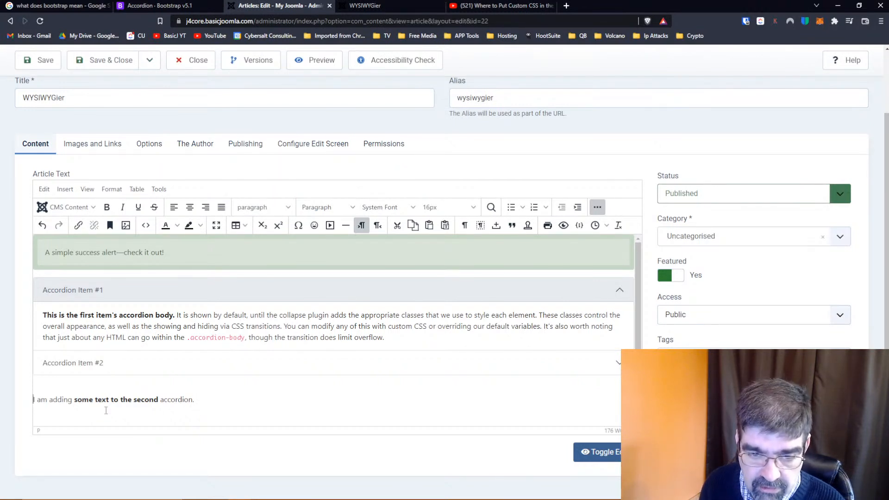
Insert a filler line of g characters above the new sentence, and delete that filler paragraph in the source code
{"action": "key", "text": "Return"}
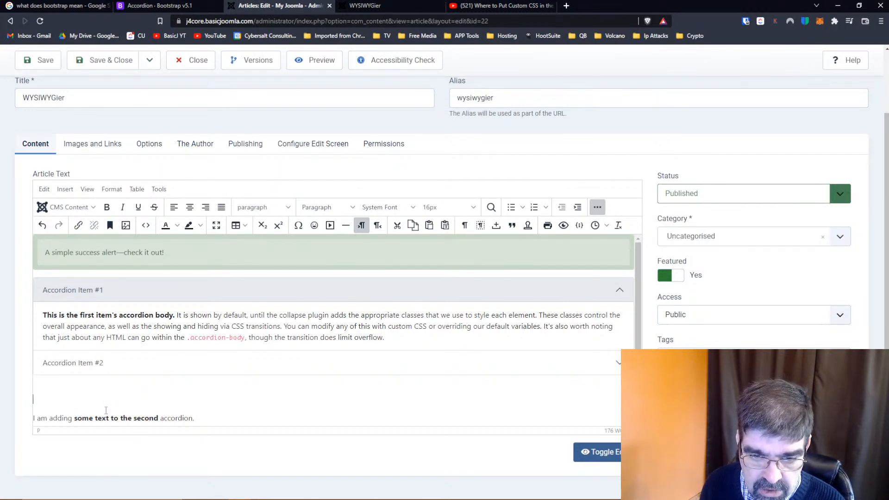
{"action": "type", "text": "gggggggggggggggggggggggggggggggg"}
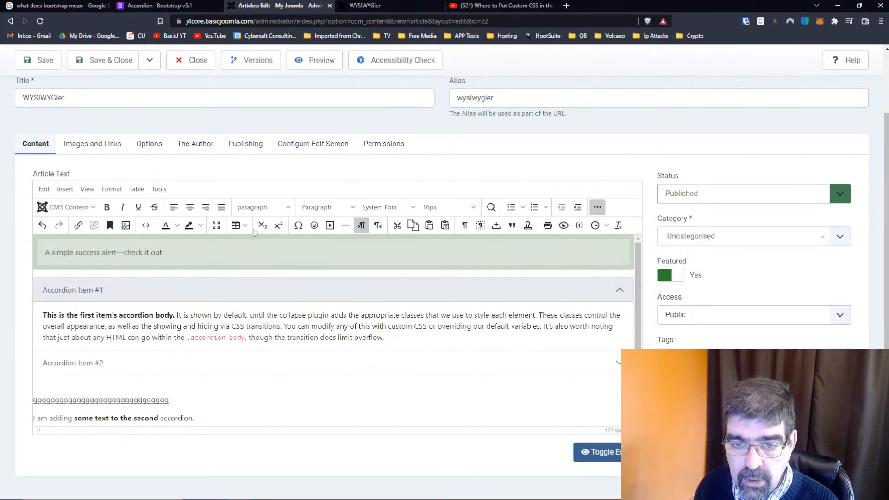
{"action": "left_click", "coordinate": [146, 225]}
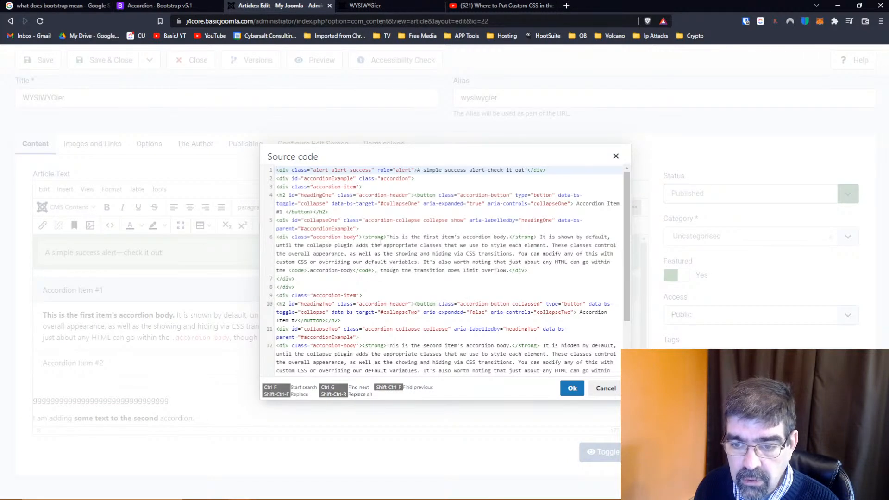
{"action": "scroll", "coordinate": [380, 241], "scroll_direction": "down", "scroll_amount": 3}
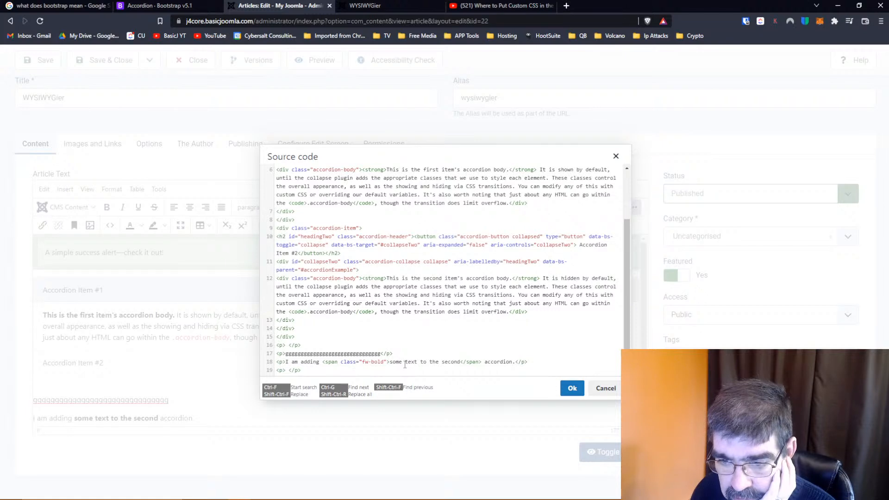
{"action": "left_click_drag", "start_coordinate": [404, 355], "coordinate": [276, 355]}
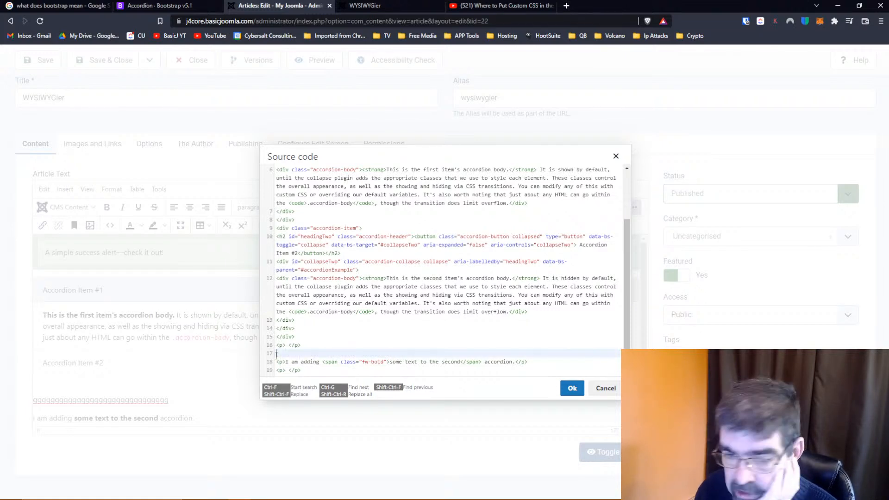
{"action": "key", "text": "Delete"}
{"action": "key", "text": "Delete"}
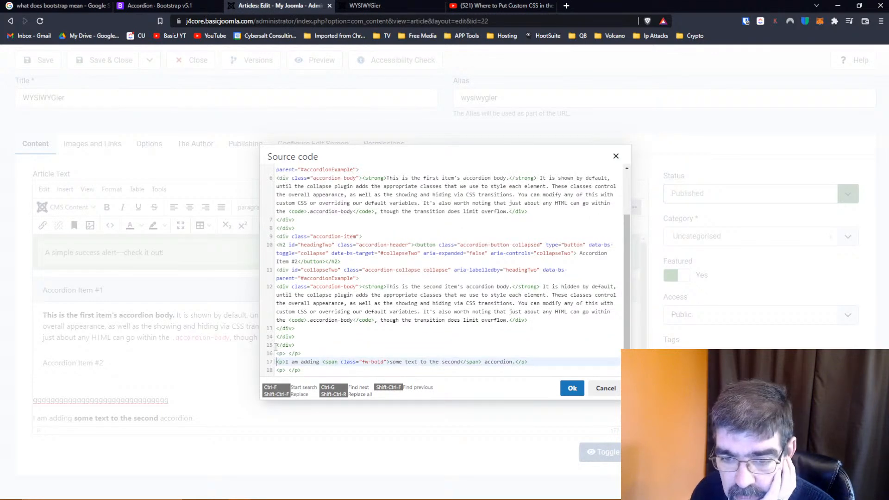
Move the new sentence's paragraph to the end of the second item's accordion-body div, just before its closing tag
{"action": "left_click_drag", "start_coordinate": [277, 362], "coordinate": [529, 358]}
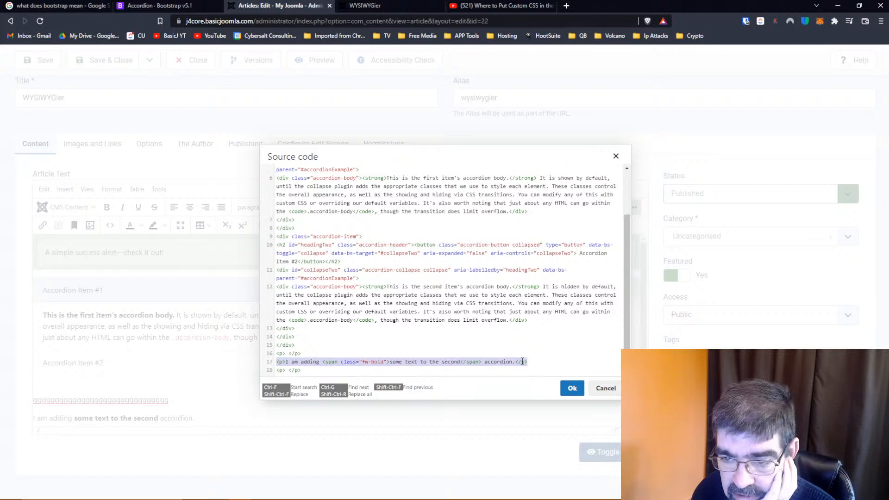
{"action": "right_click", "coordinate": [522, 361]}
{"action": "left_click", "coordinate": [578, 163]}
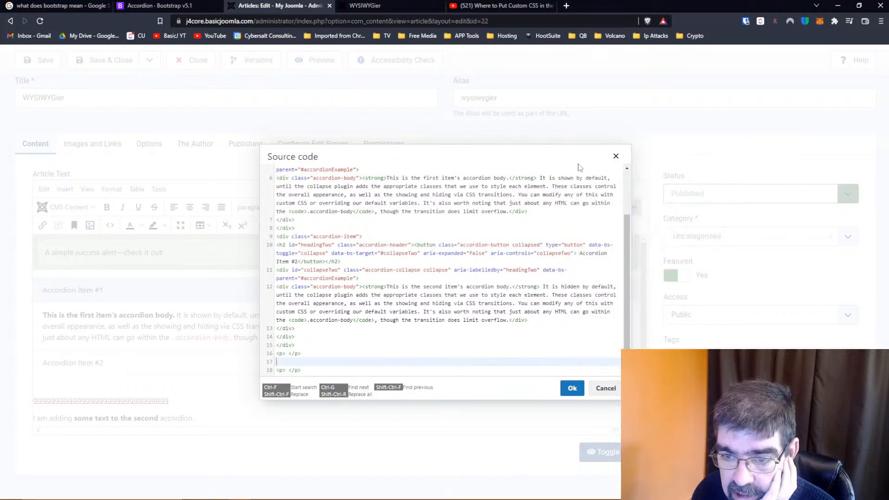
{"action": "left_click", "coordinate": [510, 320]}
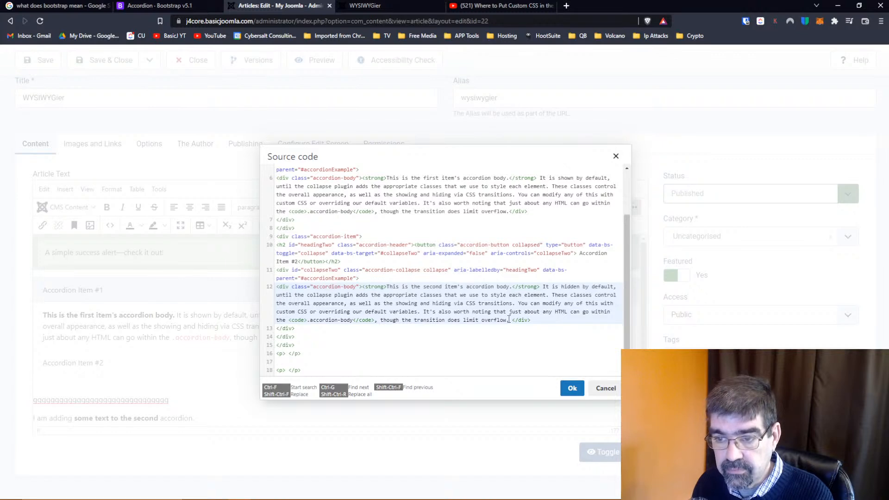
{"action": "key", "text": "ctrl+v"}
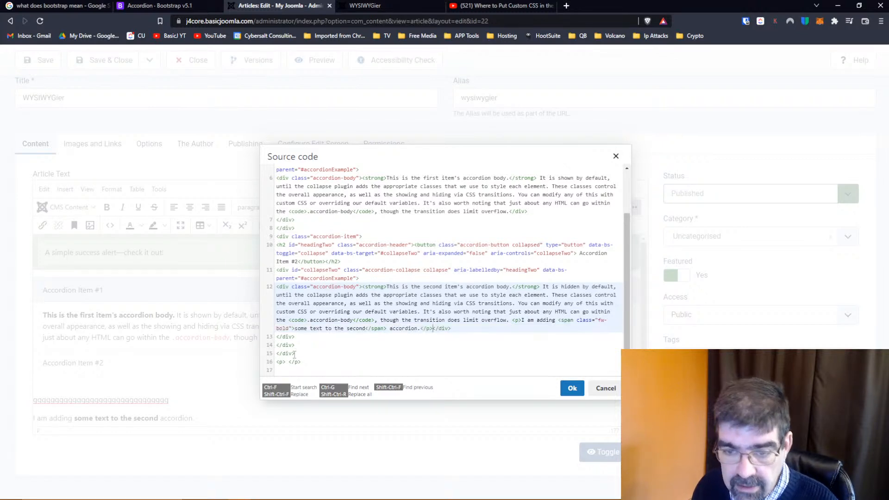
Delete the leftover empty paragraphs after the accordion's closing div and apply the source code changes
{"action": "left_click_drag", "start_coordinate": [303, 361], "coordinate": [255, 362]}
{"action": "key", "text": "Delete"}
{"action": "key", "text": "Delete"}
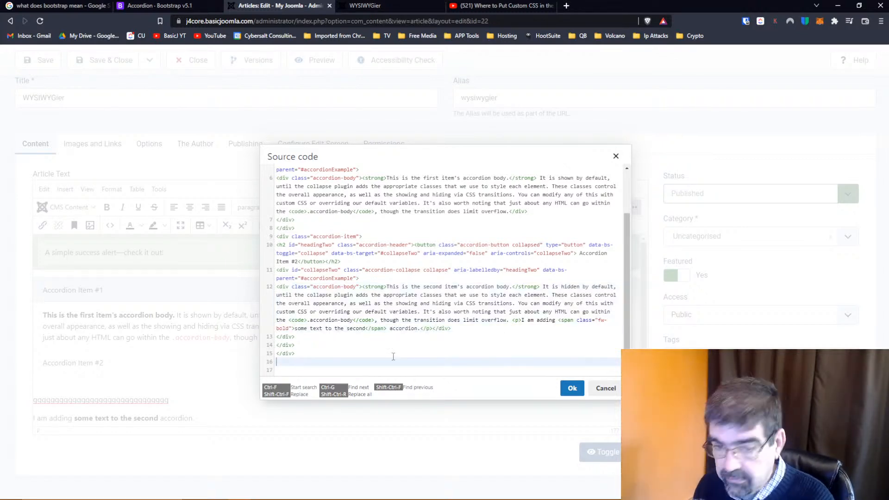
{"action": "key", "text": "Delete"}
{"action": "key", "text": "Delete"}
{"action": "key", "text": "Delete"}
{"action": "key", "text": "Delete"}
{"action": "key", "text": "Delete"}
{"action": "key", "text": "Delete"}
{"action": "key", "text": "Delete"}
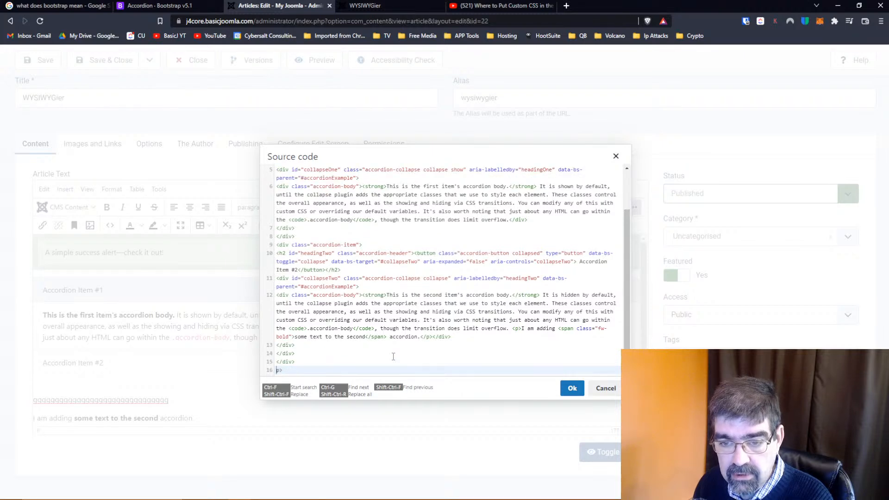
{"action": "left_click", "coordinate": [572, 389]}
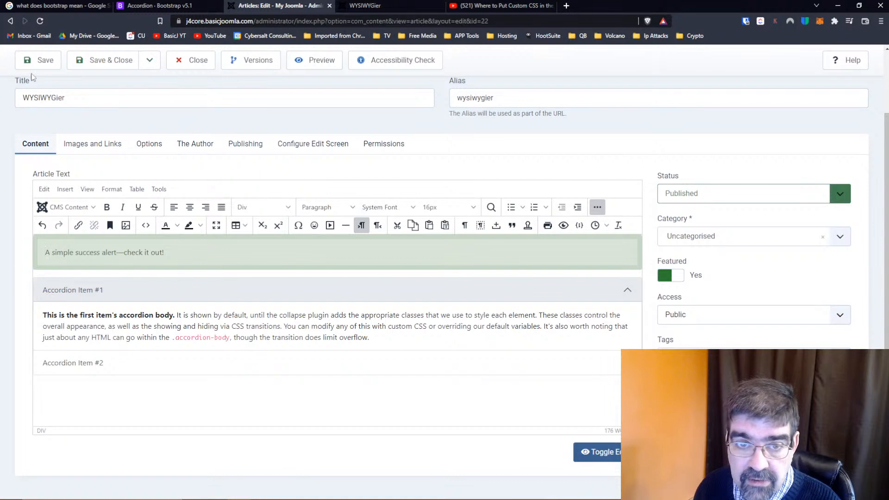
Save the article, reload its front-end page and expand Accordion Item #2 to check the added sentence
{"action": "left_click", "coordinate": [38, 61]}
{"action": "left_click", "coordinate": [397, 7]}
{"action": "left_click", "coordinate": [39, 21]}
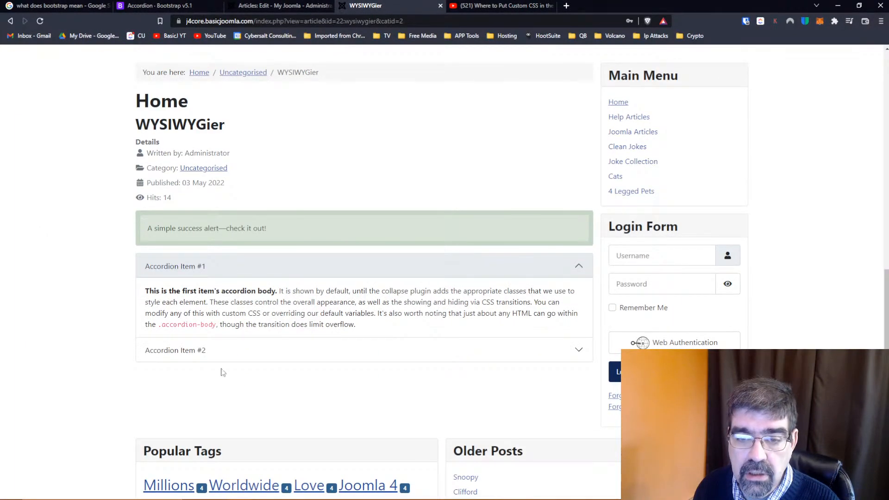
{"action": "left_click", "coordinate": [196, 355]}
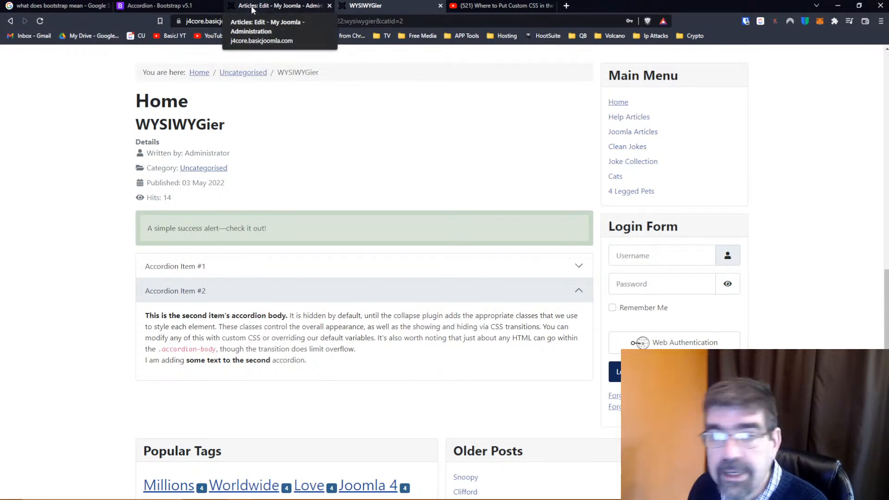
Open the Badge component page in the Bootstrap documentation and copy the six-line Headings example code
{"action": "left_click", "coordinate": [155, 6]}
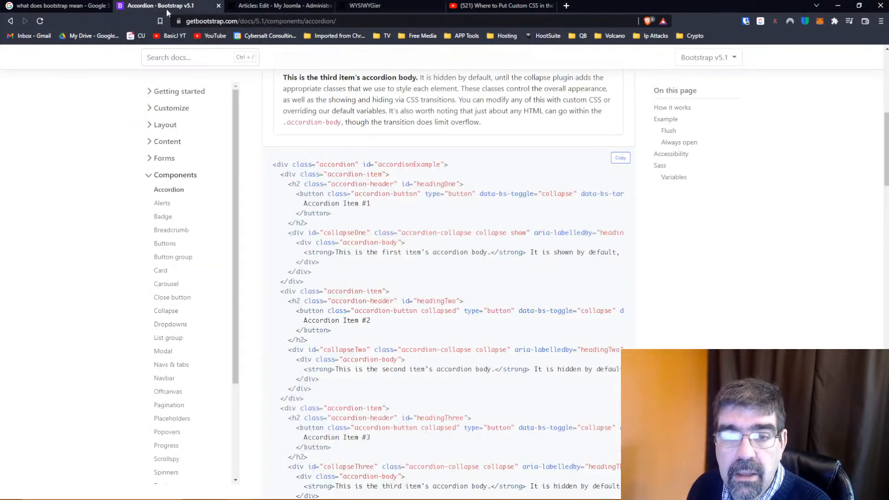
{"action": "left_click", "coordinate": [162, 217]}
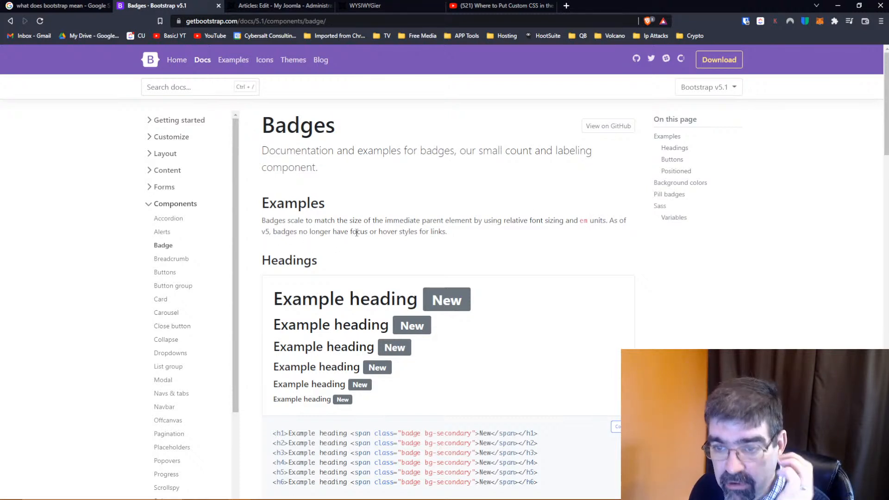
{"action": "scroll", "coordinate": [387, 220], "scroll_direction": "down", "scroll_amount": 2}
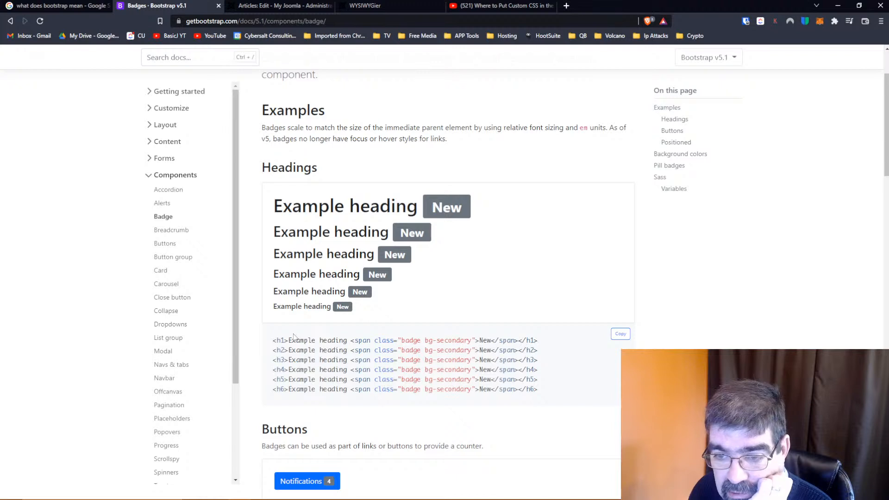
{"action": "left_click_drag", "start_coordinate": [274, 341], "coordinate": [555, 400]}
{"action": "right_click", "coordinate": [471, 370]}
{"action": "left_click", "coordinate": [495, 376]}
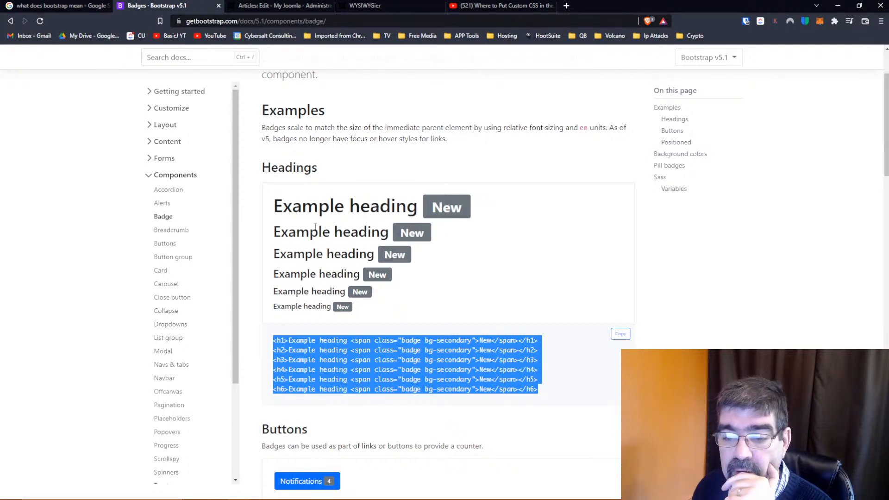
Replace the WYSIWYGier article's entire source code with the copied badge headings example and apply it
{"action": "left_click", "coordinate": [278, 6]}
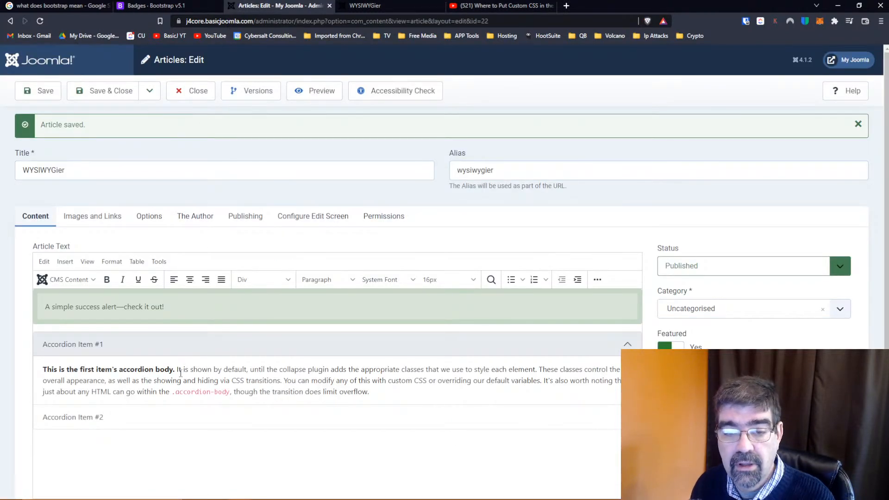
{"action": "left_click", "coordinate": [598, 279]}
{"action": "left_click", "coordinate": [110, 298]}
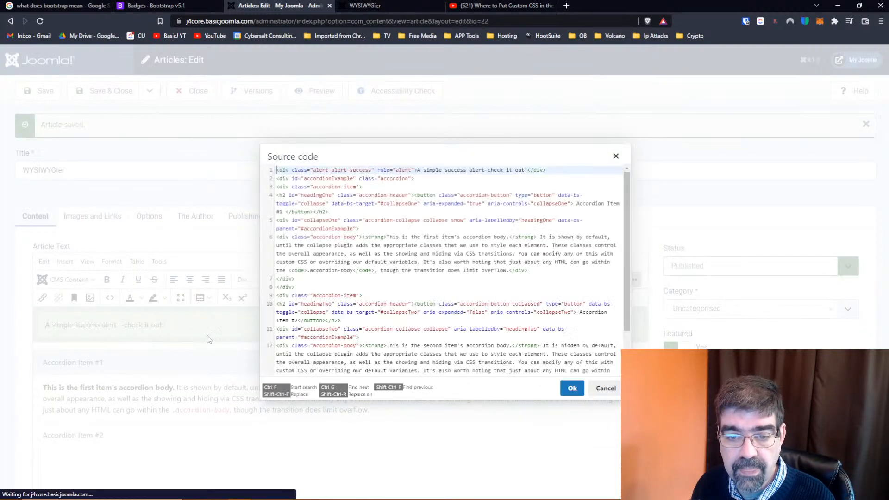
{"action": "left_click", "coordinate": [353, 270]}
{"action": "key", "text": "ctrl+a"}
{"action": "key", "text": "ctrl+v"}
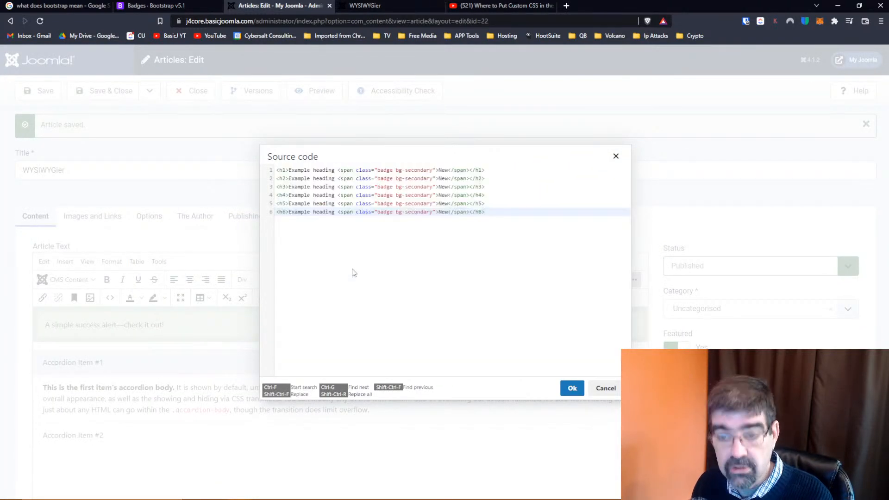
{"action": "left_click", "coordinate": [570, 389]}
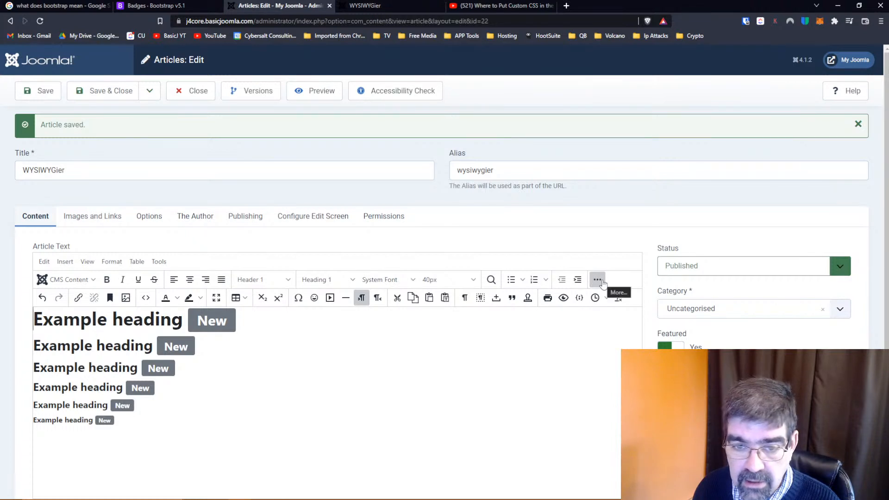
In the article's source code, move the h1 line's opening badge bg-secondary span tag in front of the word "heading"
{"action": "double_click", "coordinate": [211, 320]}
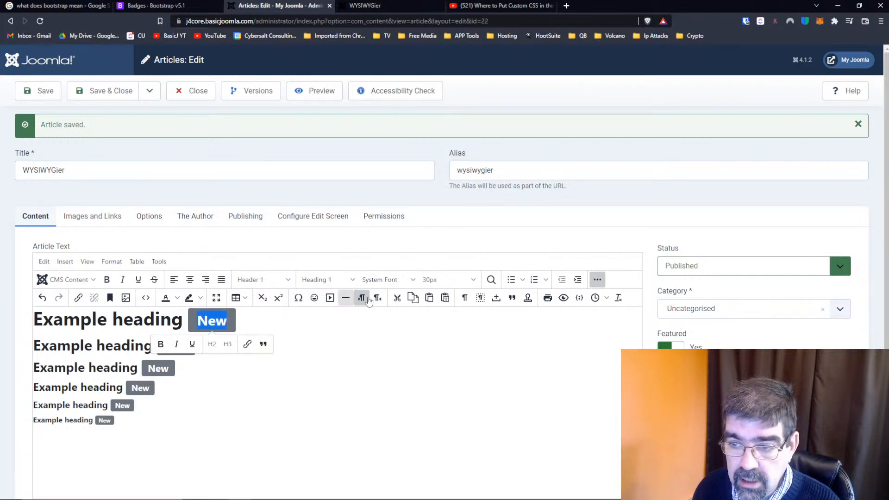
{"action": "left_click", "coordinate": [599, 281]}
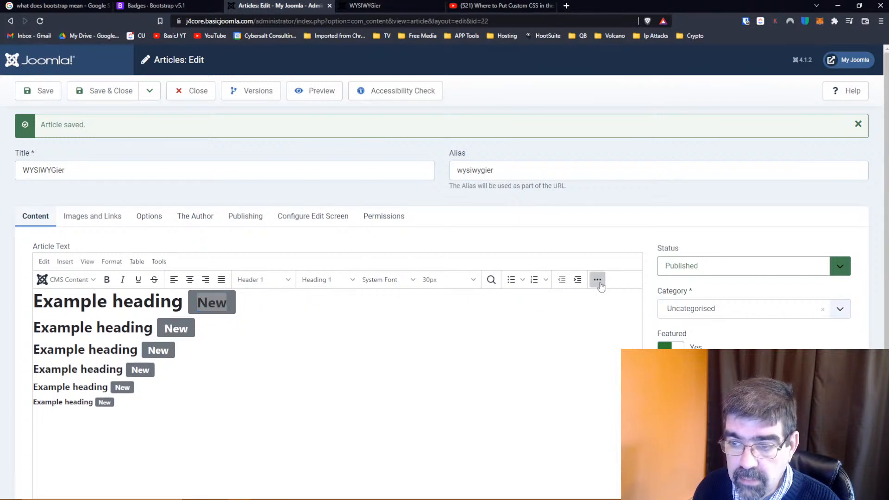
{"action": "left_click", "coordinate": [598, 280]}
{"action": "left_click", "coordinate": [145, 299]}
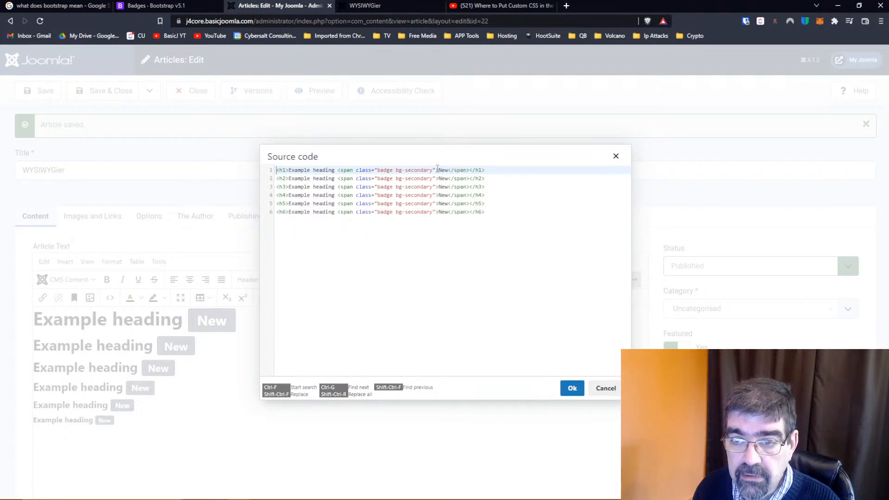
{"action": "left_click_drag", "start_coordinate": [438, 170], "coordinate": [339, 170]}
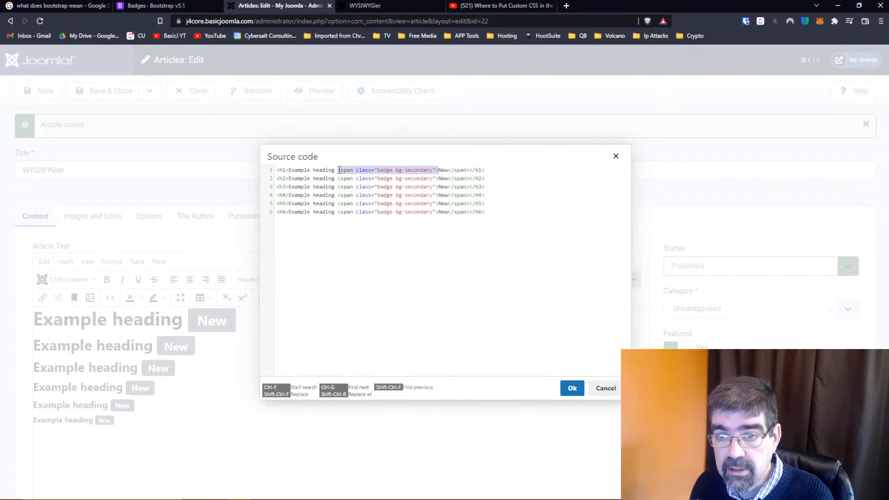
{"action": "key", "text": "Delete"}
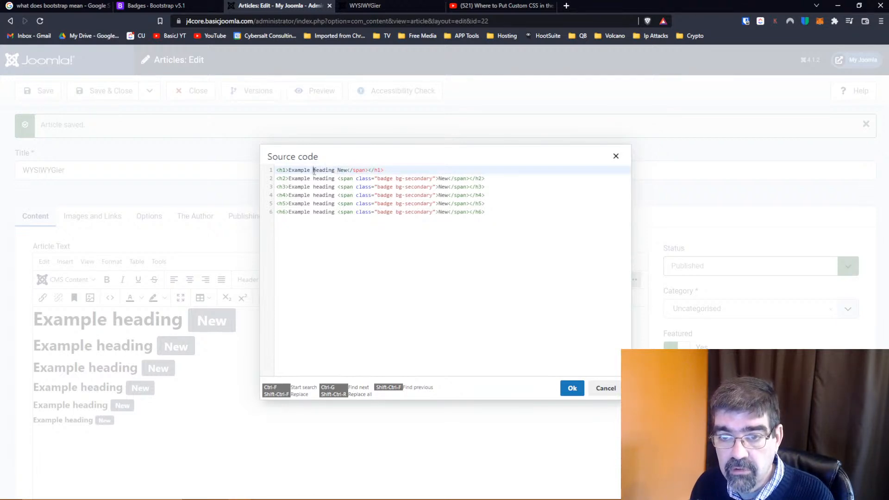
{"action": "key", "text": "ctrl+v"}
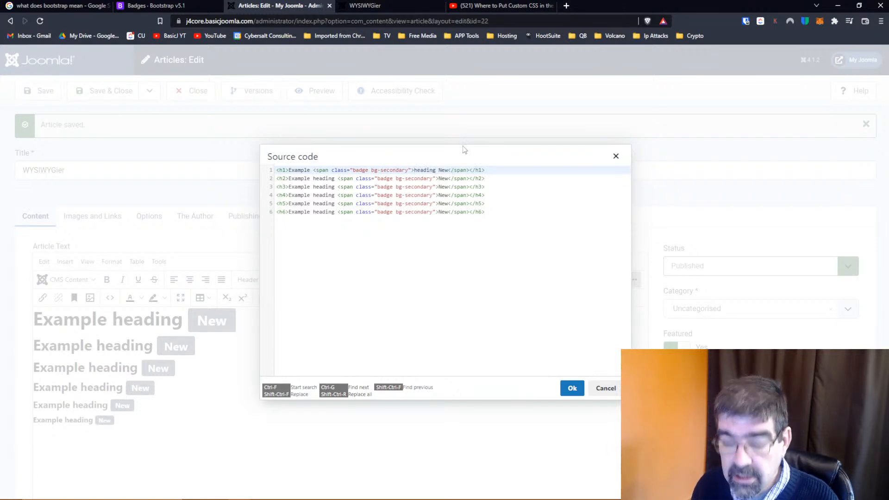
Close the h1 badge span right after "heading", delete the leftover closing span tag after "New", and apply the source code changes
{"action": "type", "text": "</span"}
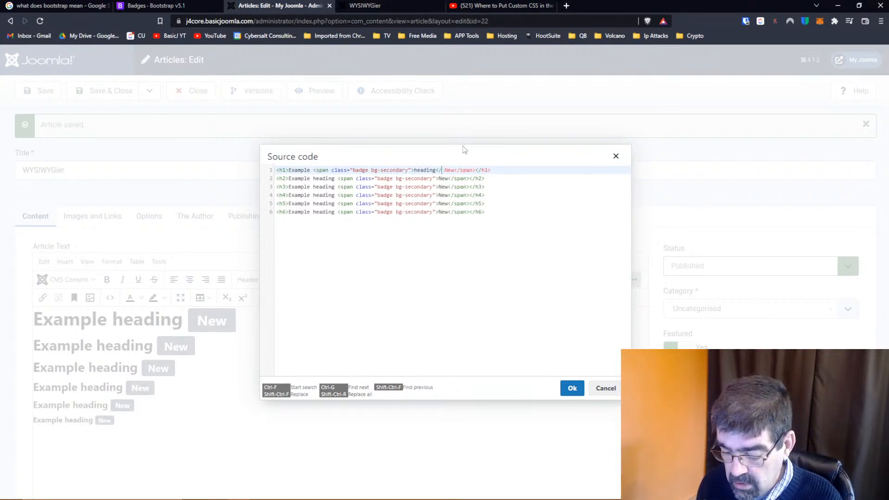
{"action": "type", "text": ">"}
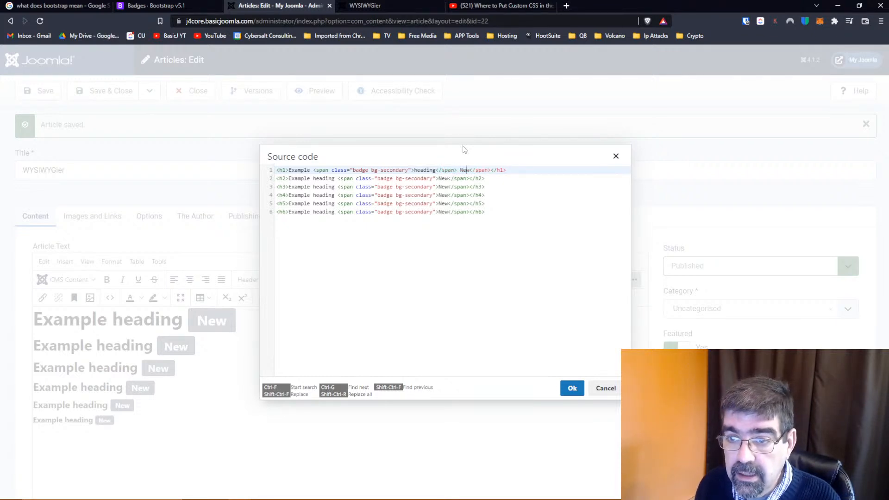
{"action": "left_click", "coordinate": [470, 170]}
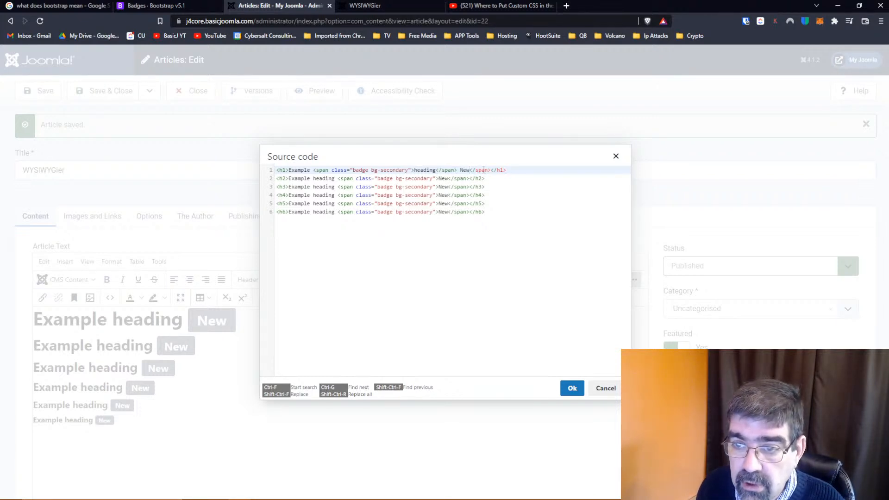
{"action": "key", "text": "Delete"}
{"action": "key", "text": "Delete"}
{"action": "key", "text": "Delete"}
{"action": "key", "text": "Delete"}
{"action": "key", "text": "Delete"}
{"action": "key", "text": "Delete"}
{"action": "key", "text": "Delete"}
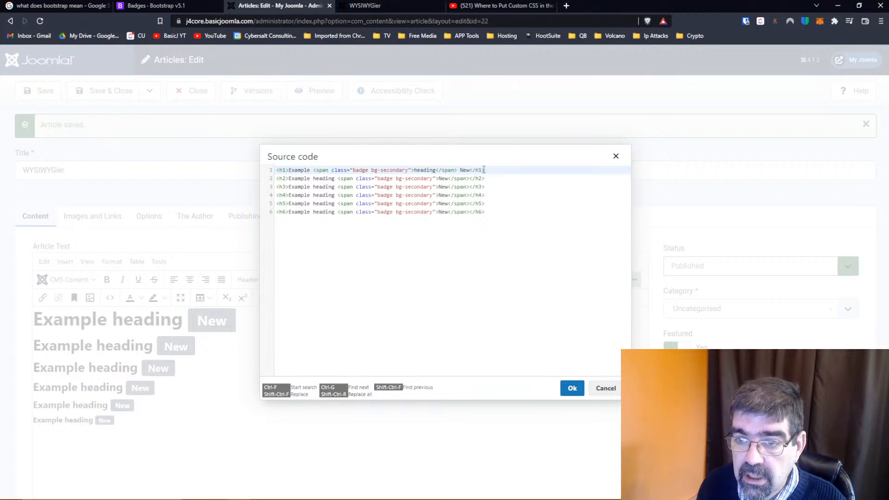
{"action": "left_click", "coordinate": [572, 388]}
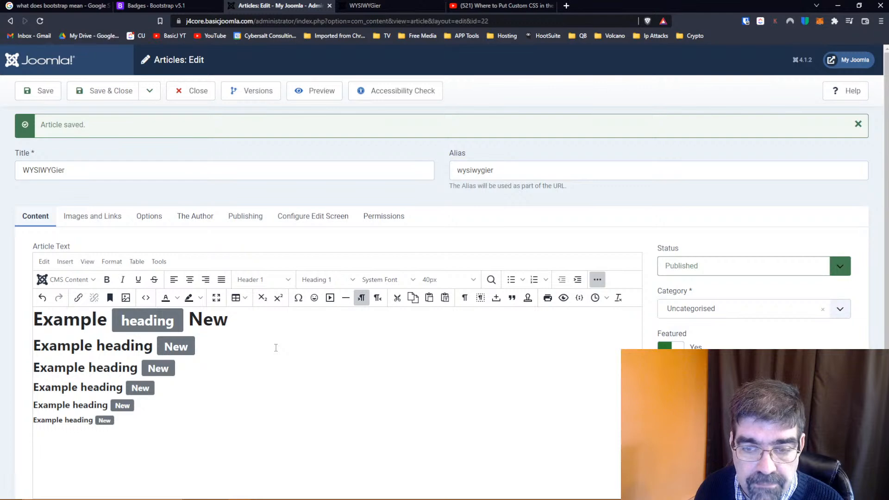
Return to the Bootstrap Badge page and copy the three-line Notifications button example code from the Buttons section
{"action": "left_click", "coordinate": [149, 5]}
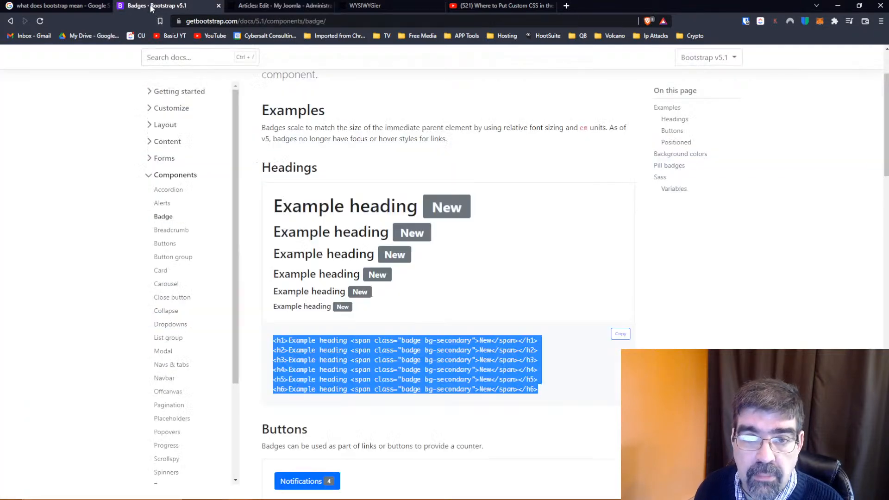
{"action": "scroll", "coordinate": [335, 233], "scroll_direction": "down", "scroll_amount": 3}
{"action": "scroll", "coordinate": [335, 234], "scroll_direction": "down", "scroll_amount": 1}
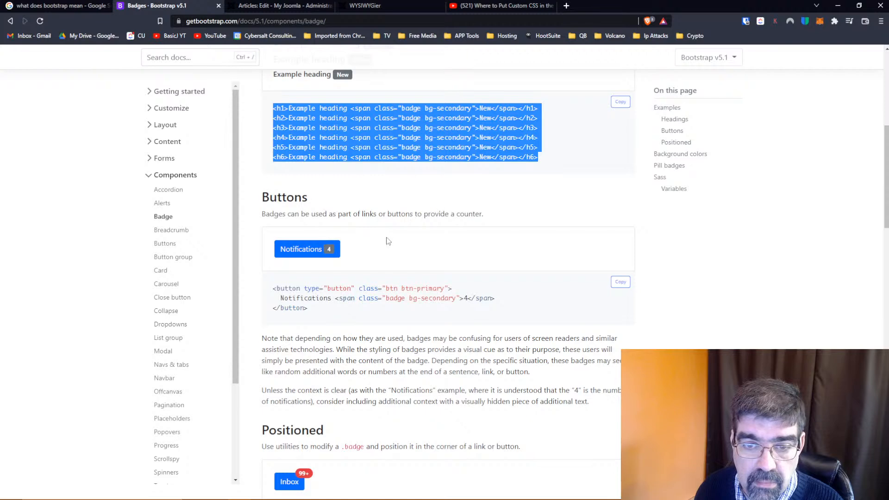
{"action": "scroll", "coordinate": [389, 240], "scroll_direction": "up", "scroll_amount": 1}
{"action": "scroll", "coordinate": [388, 241], "scroll_direction": "up", "scroll_amount": 6}
{"action": "scroll", "coordinate": [389, 241], "scroll_direction": "down", "scroll_amount": 1}
{"action": "scroll", "coordinate": [389, 241], "scroll_direction": "down", "scroll_amount": 5}
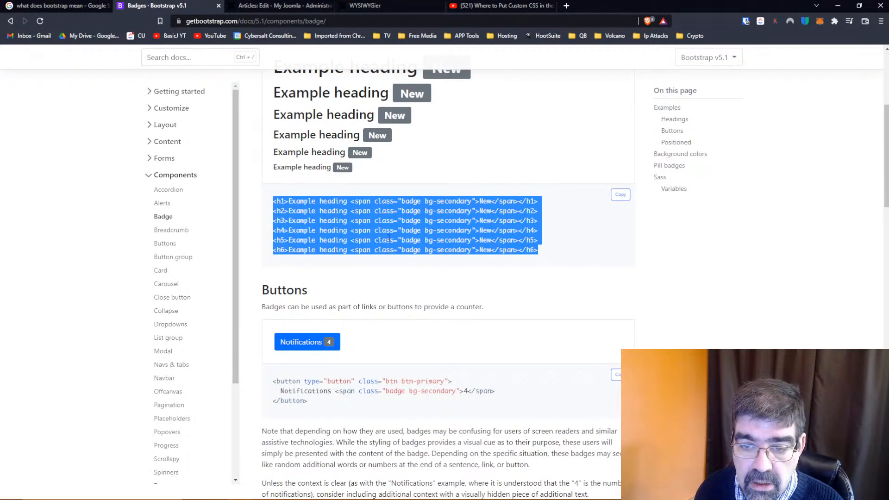
{"action": "scroll", "coordinate": [389, 238], "scroll_direction": "down", "scroll_amount": 2}
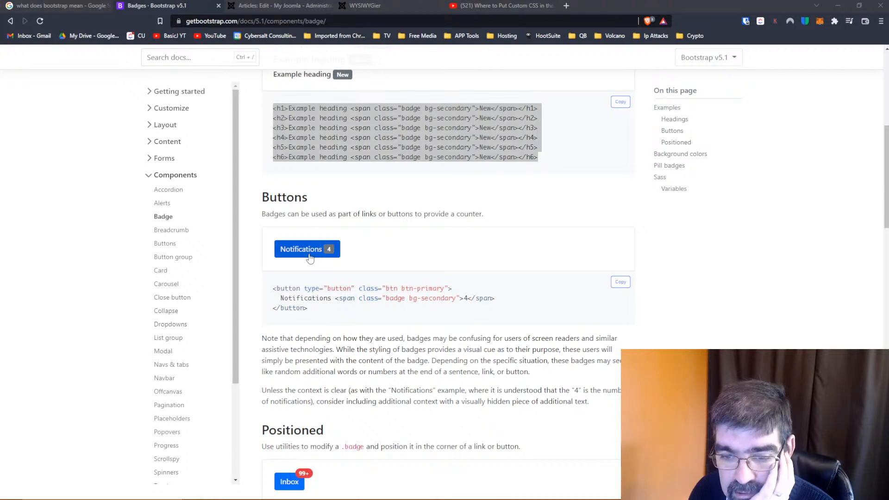
{"action": "left_click_drag", "start_coordinate": [309, 310], "coordinate": [273, 289]}
{"action": "right_click", "coordinate": [289, 297]}
{"action": "left_click", "coordinate": [301, 299]}
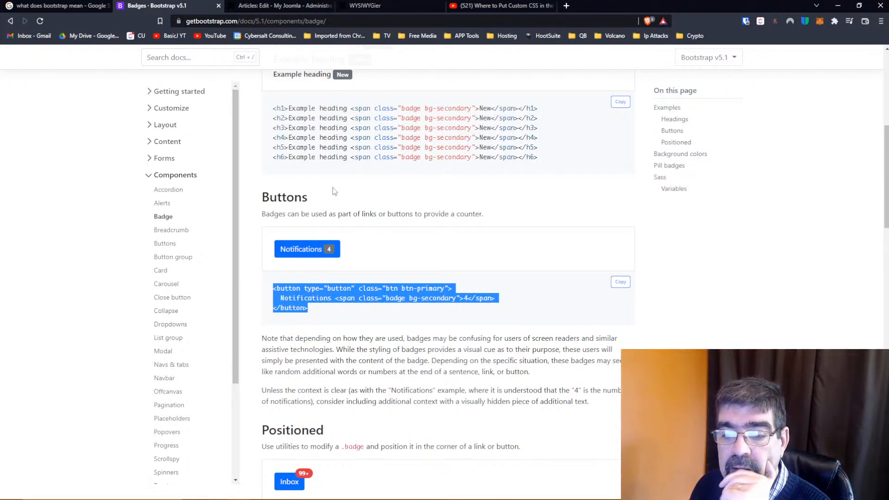
{"action": "scroll", "coordinate": [338, 192], "scroll_direction": "down", "scroll_amount": 1}
{"action": "scroll", "coordinate": [338, 190], "scroll_direction": "down", "scroll_amount": 2}
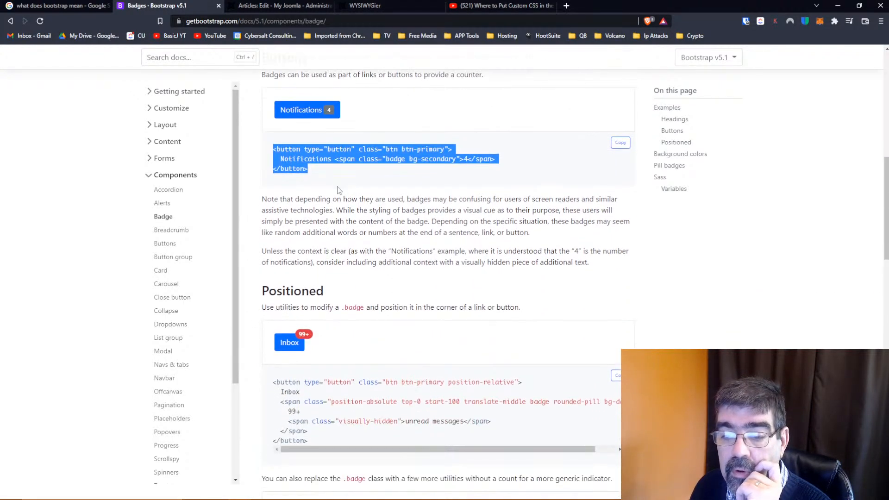
{"action": "scroll", "coordinate": [338, 190], "scroll_direction": "up", "scroll_amount": 3}
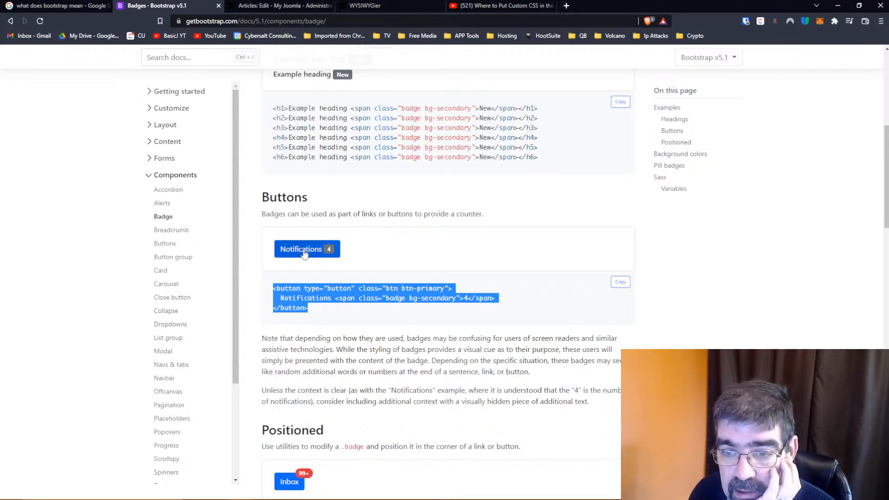
{"action": "scroll", "coordinate": [332, 257], "scroll_direction": "up", "scroll_amount": 7}
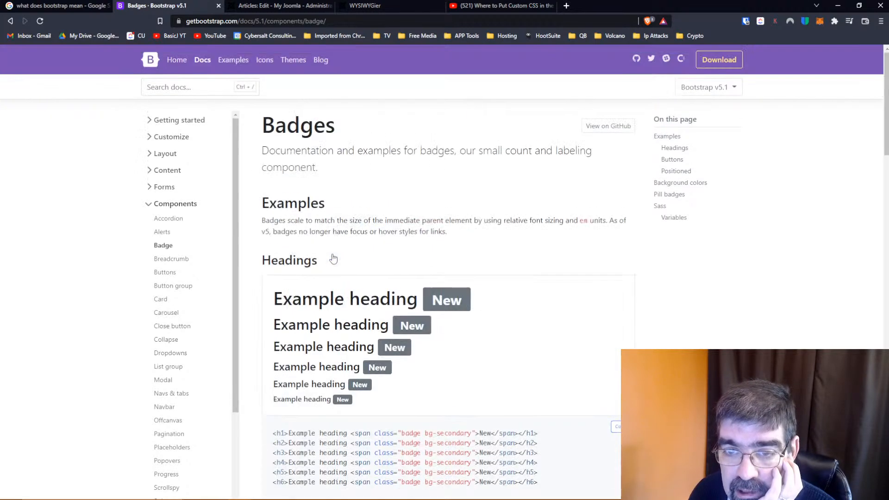
{"action": "scroll", "coordinate": [333, 258], "scroll_direction": "down", "scroll_amount": 8}
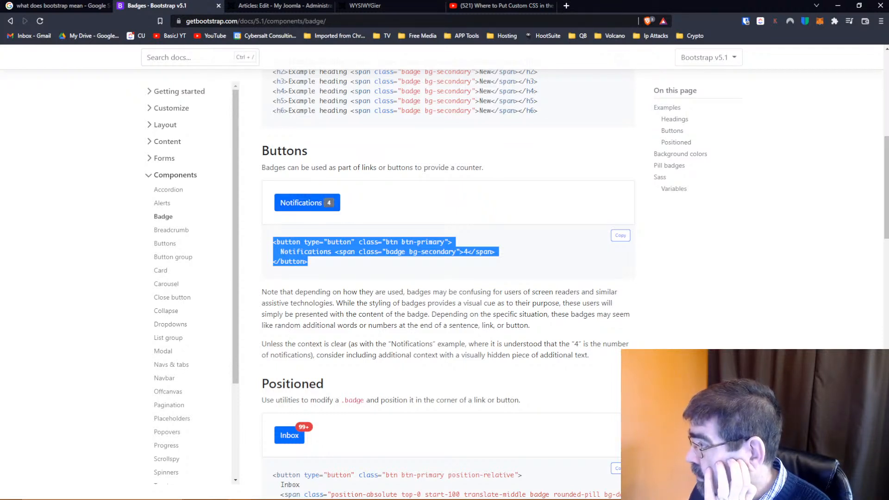
{"action": "key", "text": "alt+Tab"}
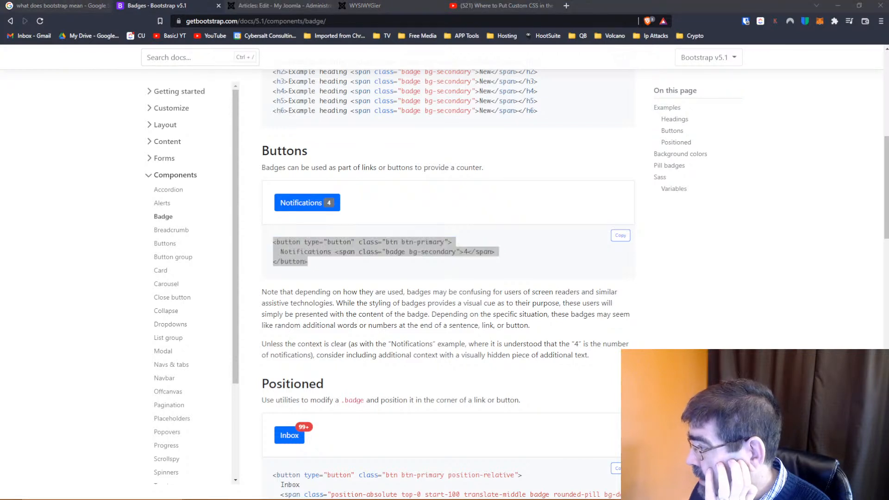
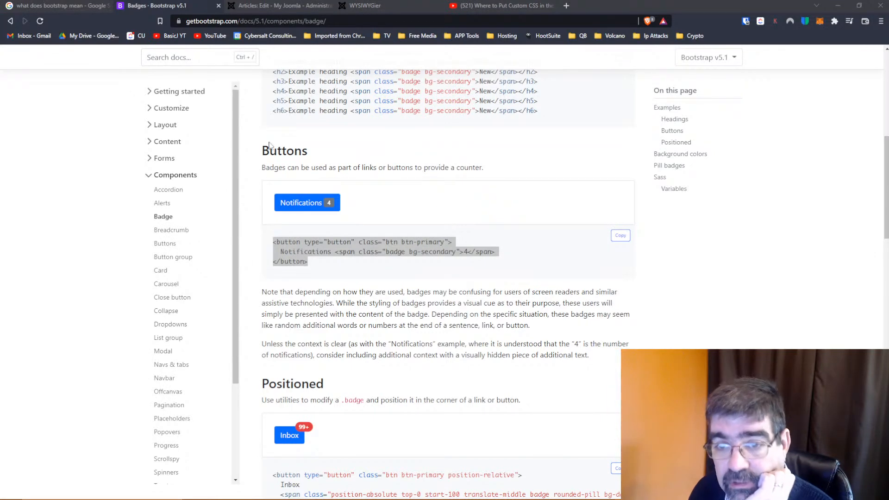
Review the Bootstrap Badge page's examples for headings, buttons, positioned badges, background colors and pill badges
{"action": "scroll", "coordinate": [374, 220], "scroll_direction": "up", "scroll_amount": 8}
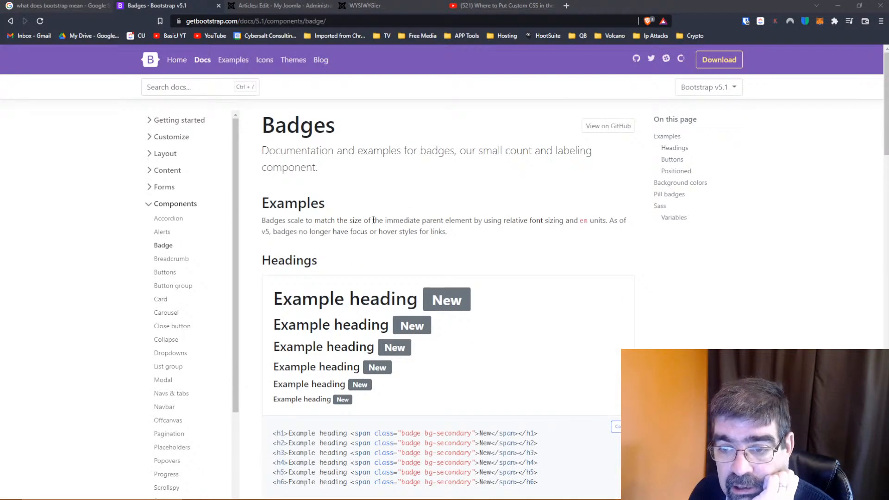
{"action": "scroll", "coordinate": [374, 220], "scroll_direction": "down", "scroll_amount": 7}
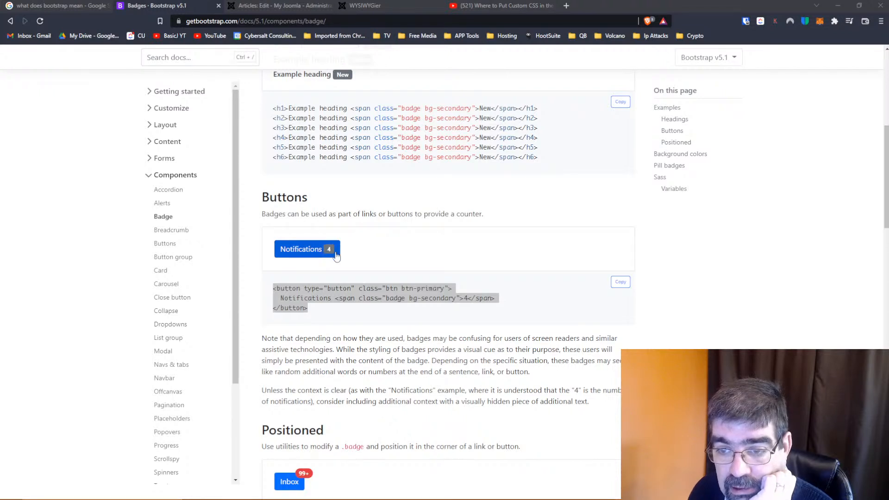
{"action": "left_click", "coordinate": [467, 298]}
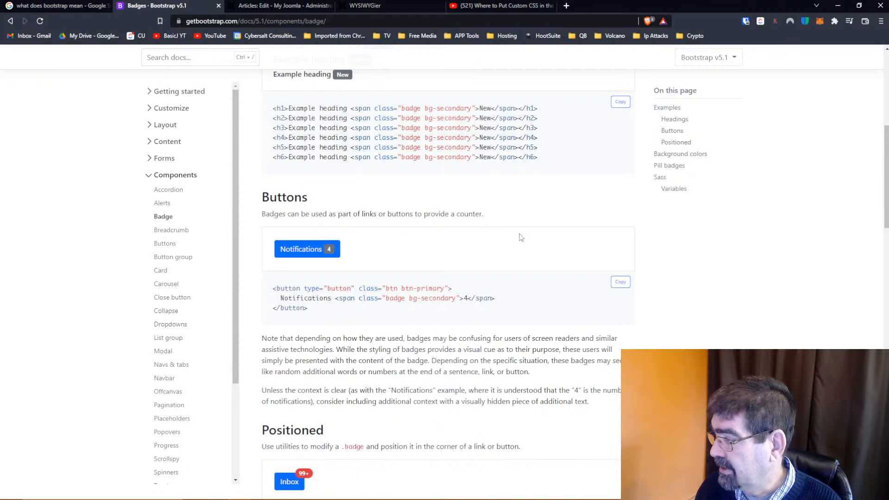
{"action": "scroll", "coordinate": [519, 224], "scroll_direction": "down", "scroll_amount": 2}
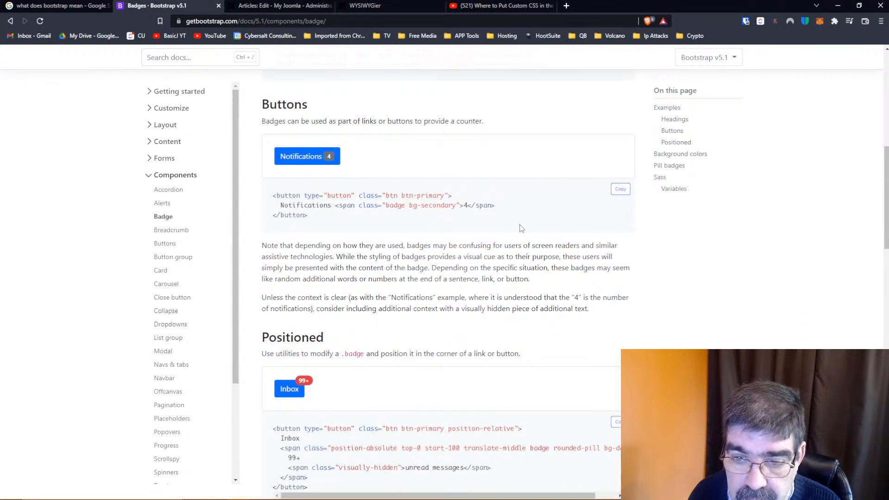
{"action": "scroll", "coordinate": [520, 228], "scroll_direction": "down", "scroll_amount": 3}
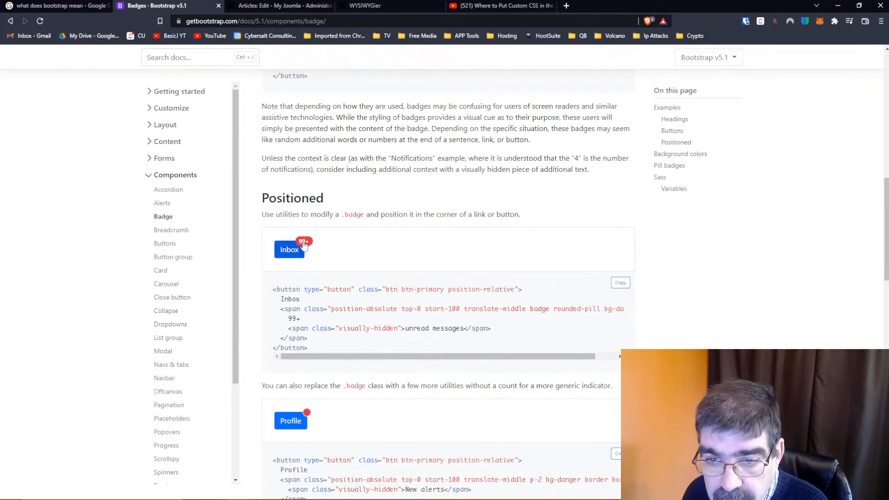
{"action": "scroll", "coordinate": [397, 247], "scroll_direction": "down", "scroll_amount": 3}
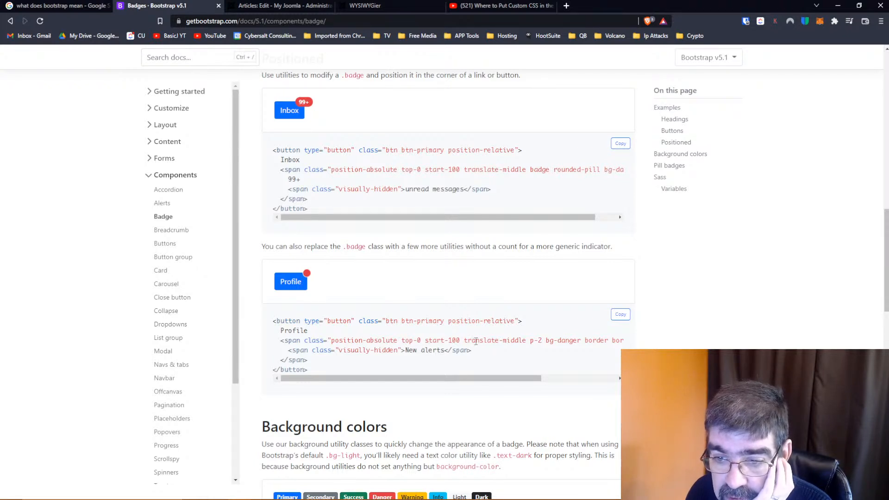
{"action": "left_click_drag", "start_coordinate": [519, 376], "coordinate": [613, 377]}
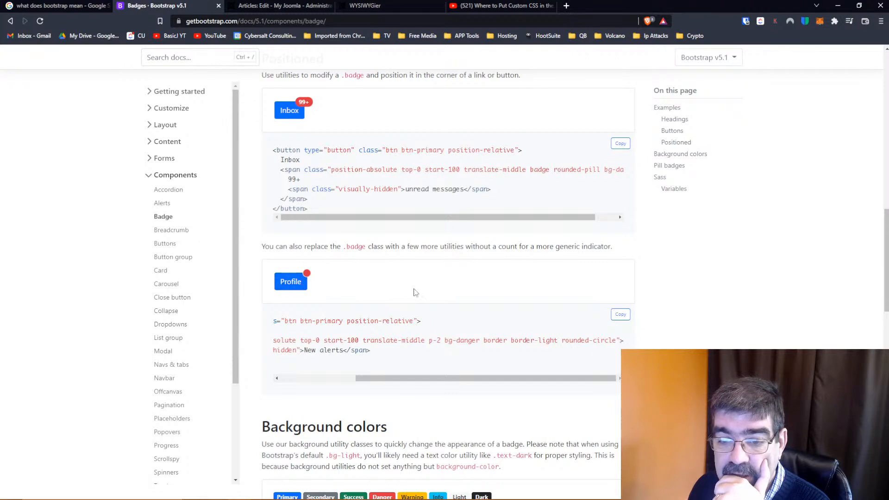
{"action": "scroll", "coordinate": [415, 292], "scroll_direction": "down", "scroll_amount": 3}
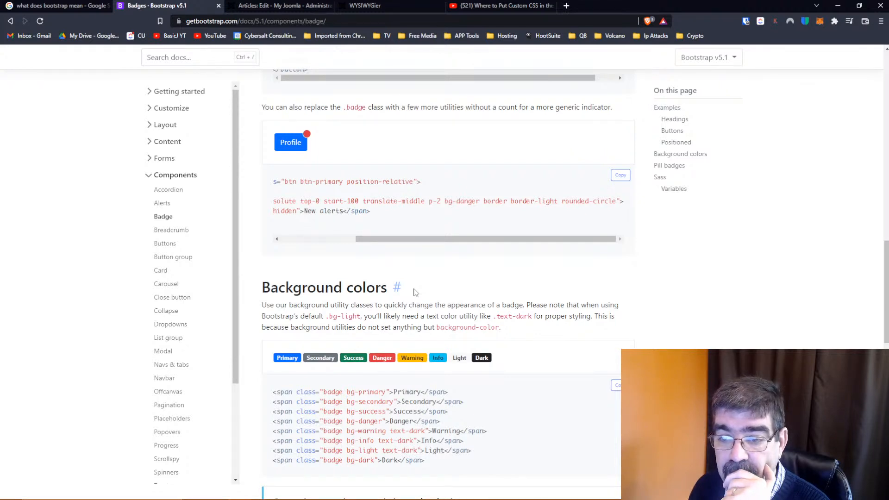
{"action": "scroll", "coordinate": [415, 292], "scroll_direction": "down", "scroll_amount": 3}
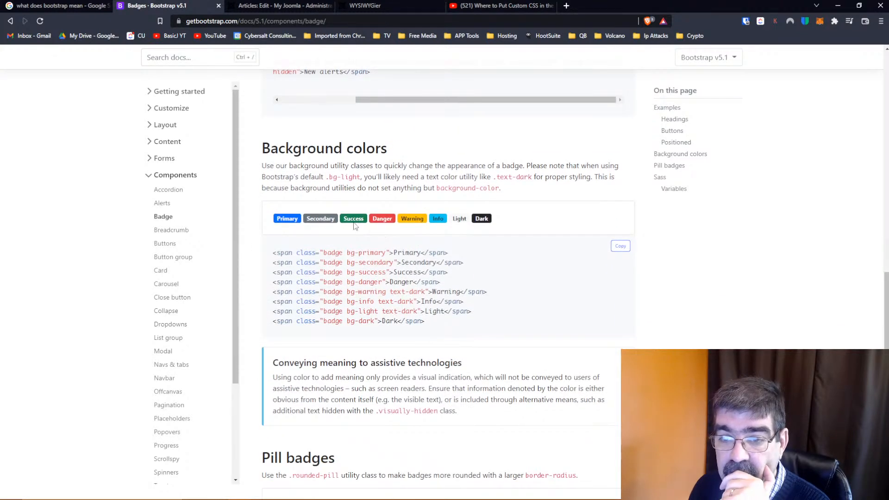
{"action": "scroll", "coordinate": [388, 240], "scroll_direction": "down", "scroll_amount": 4}
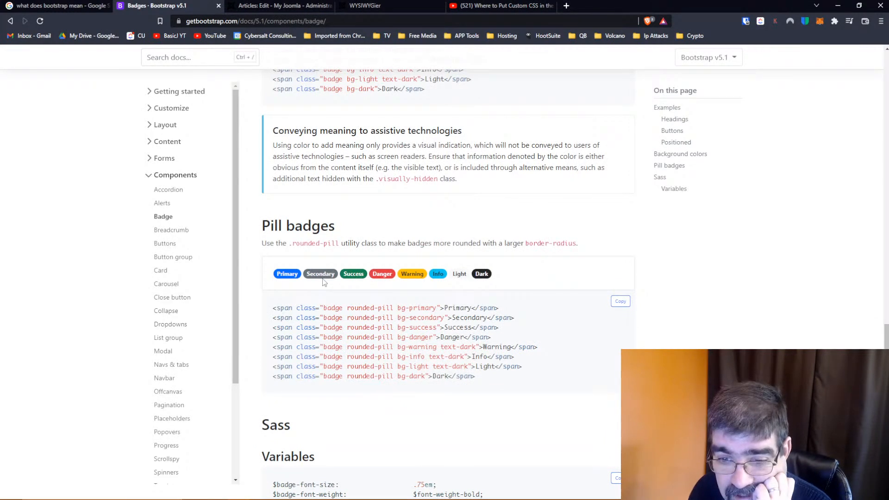
{"action": "scroll", "coordinate": [324, 282], "scroll_direction": "down", "scroll_amount": 2}
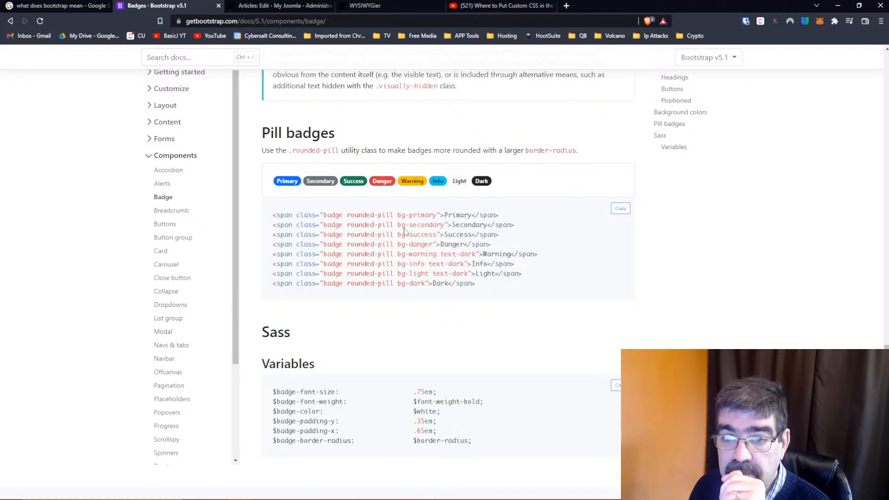
Copy the Primary example line with the badge rounded-pill bg-primary classes from the Pill badges section
{"action": "left_click_drag", "start_coordinate": [500, 216], "coordinate": [264, 219]}
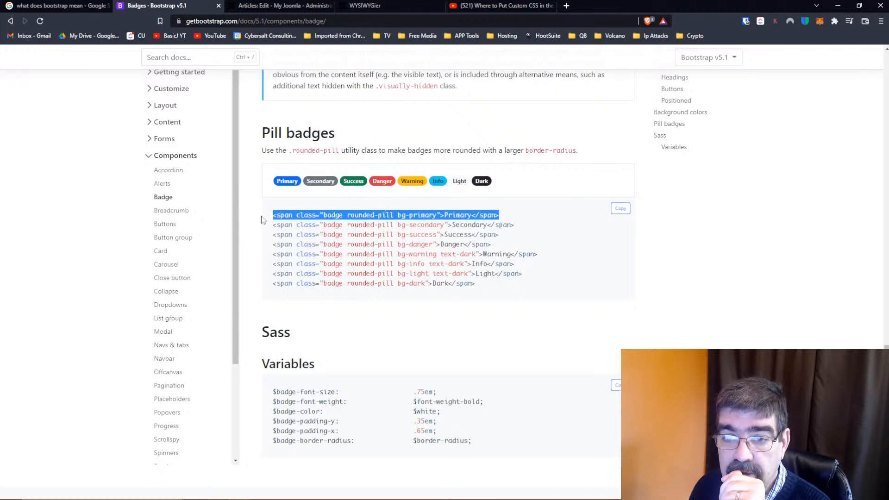
{"action": "right_click", "coordinate": [302, 212]}
{"action": "left_click", "coordinate": [324, 219]}
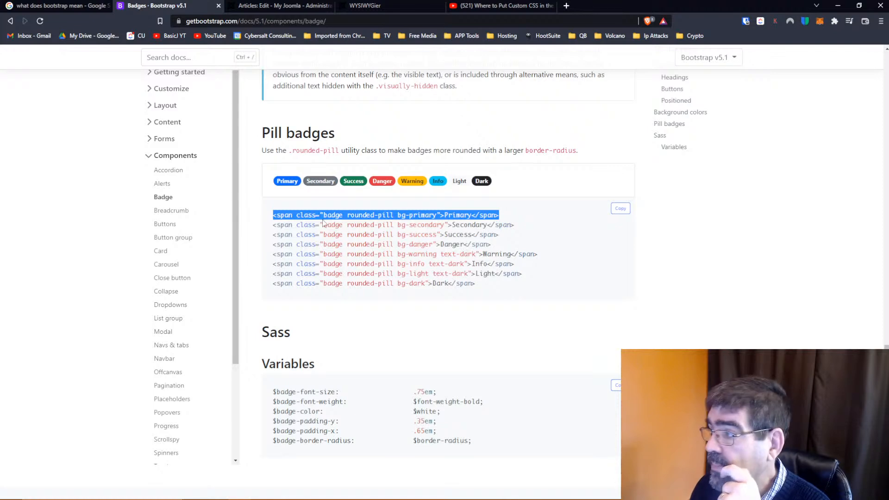
Open the WYSIWYGier article's source code and paste the copied pill badge span a few blank lines below the h6 heading
{"action": "left_click", "coordinate": [260, 5]}
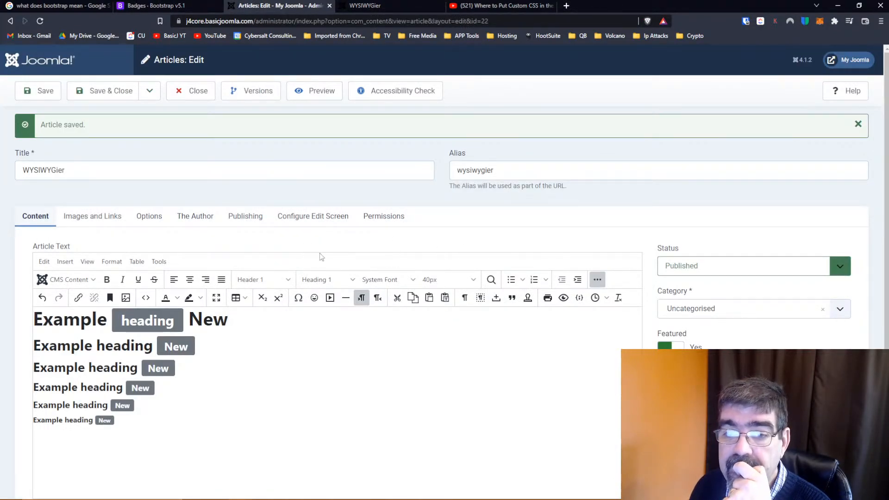
{"action": "left_click", "coordinate": [598, 280]}
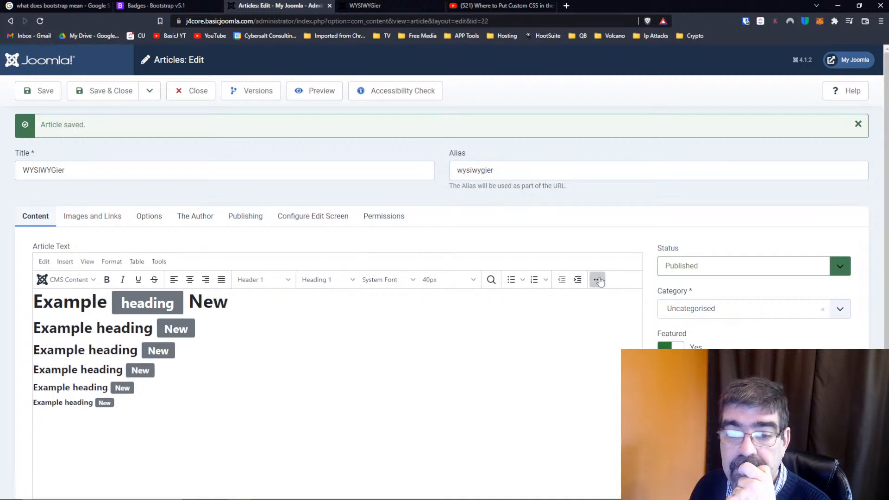
{"action": "left_click", "coordinate": [597, 279]}
{"action": "left_click", "coordinate": [145, 299]}
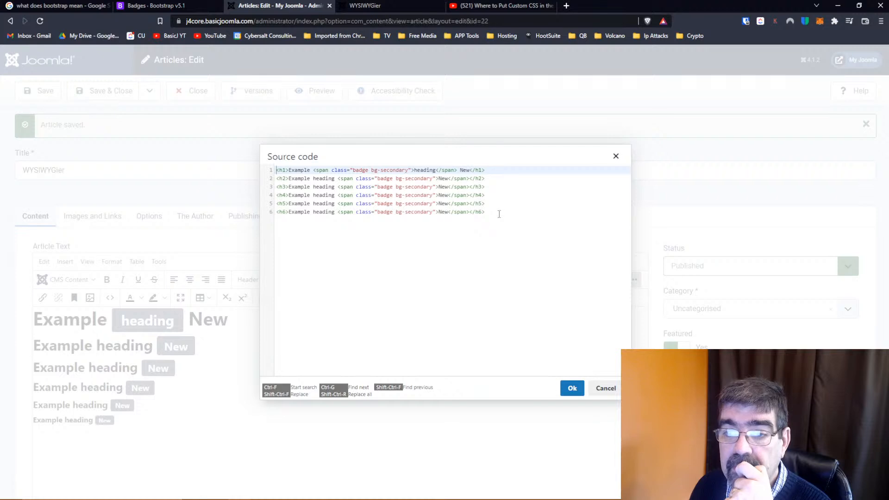
{"action": "left_click", "coordinate": [502, 214]}
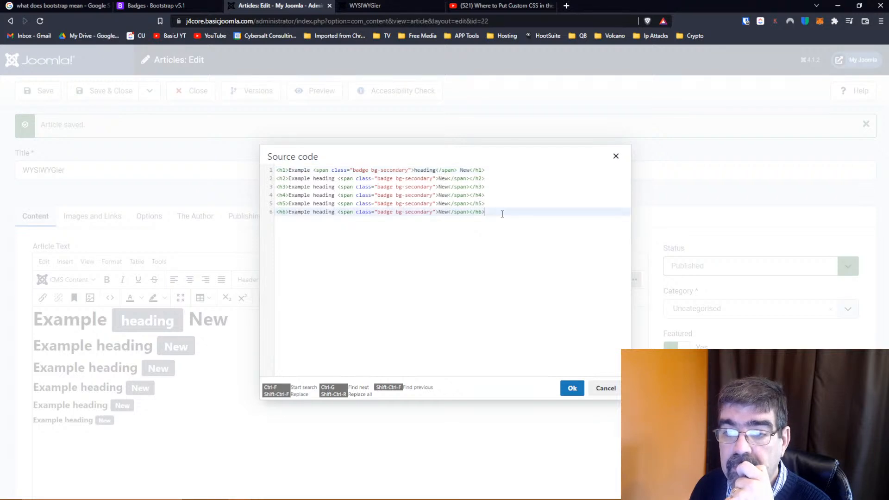
{"action": "key", "text": "Return"}
{"action": "key", "text": "Return"}
{"action": "key", "text": "Return"}
{"action": "key", "text": "Return"}
{"action": "key", "text": "Return"}
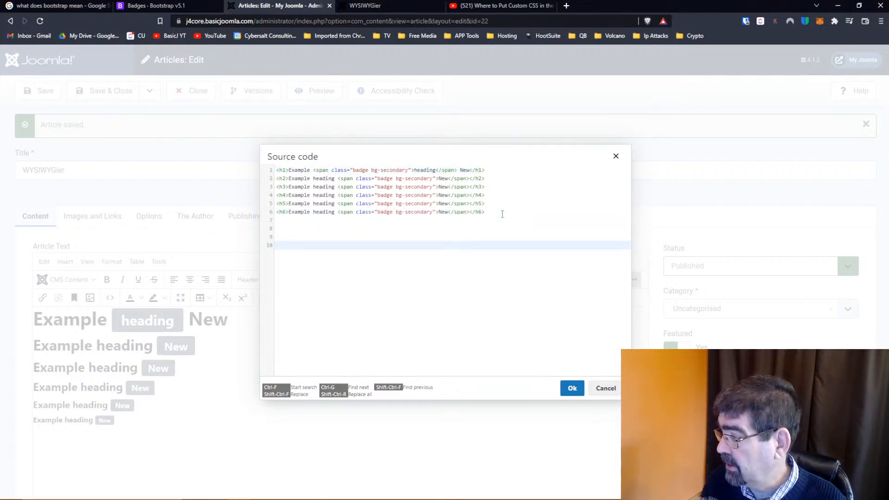
{"action": "key", "text": "ctrl+v"}
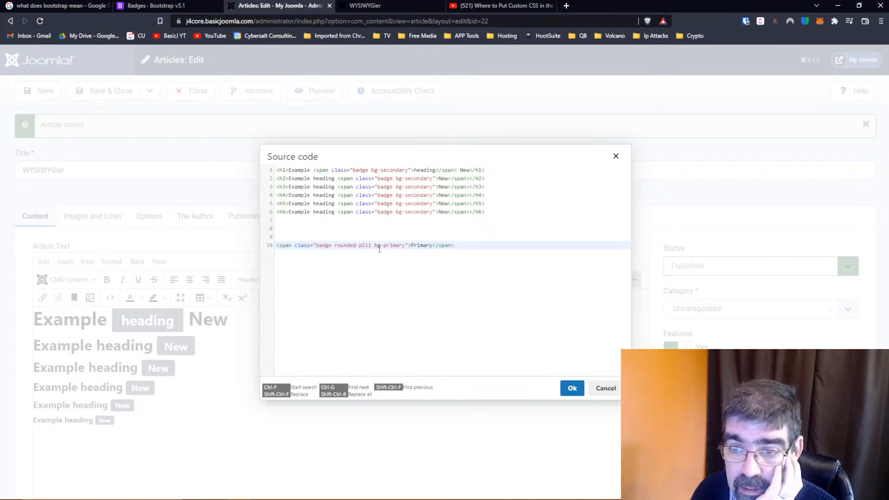
Replace the h1 badge's class value with "badge rounded-pill bg-primary" copied from the pasted span
{"action": "left_click_drag", "start_coordinate": [408, 245], "coordinate": [315, 247]}
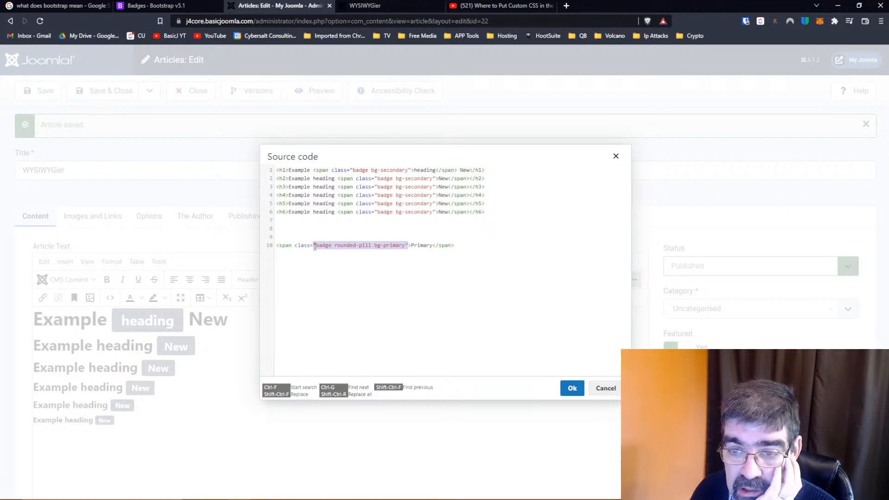
{"action": "right_click", "coordinate": [325, 248]}
{"action": "left_click", "coordinate": [352, 280]}
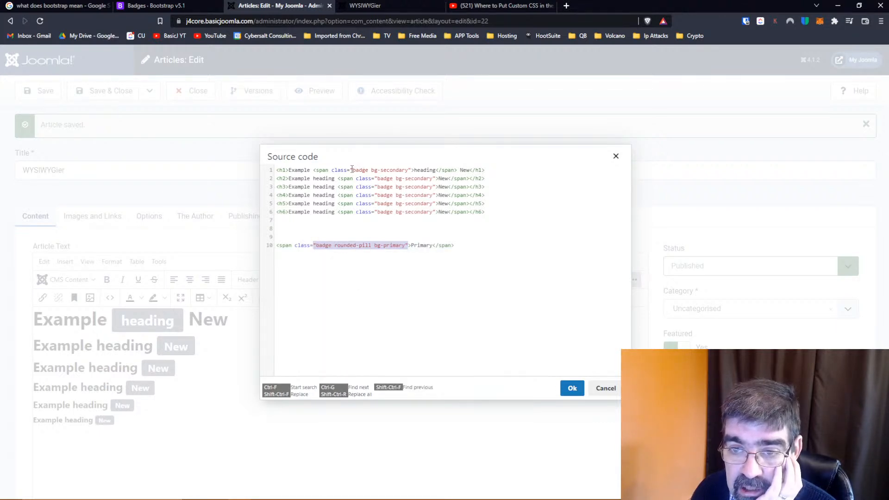
{"action": "left_click_drag", "start_coordinate": [352, 169], "coordinate": [410, 170]}
{"action": "key", "text": "ctrl+v"}
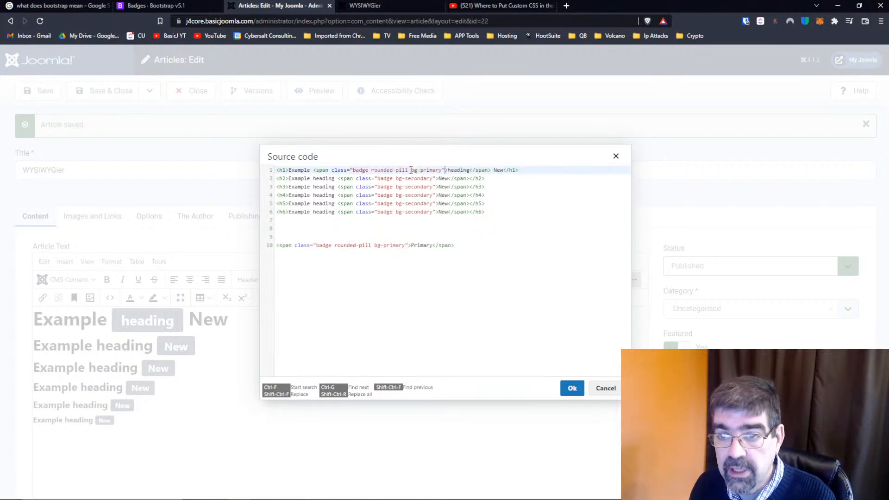
Delete the pasted Primary pill span line below the headings and apply the source code changes
{"action": "left_click_drag", "start_coordinate": [456, 246], "coordinate": [251, 244]}
{"action": "key", "text": "BackSpace"}
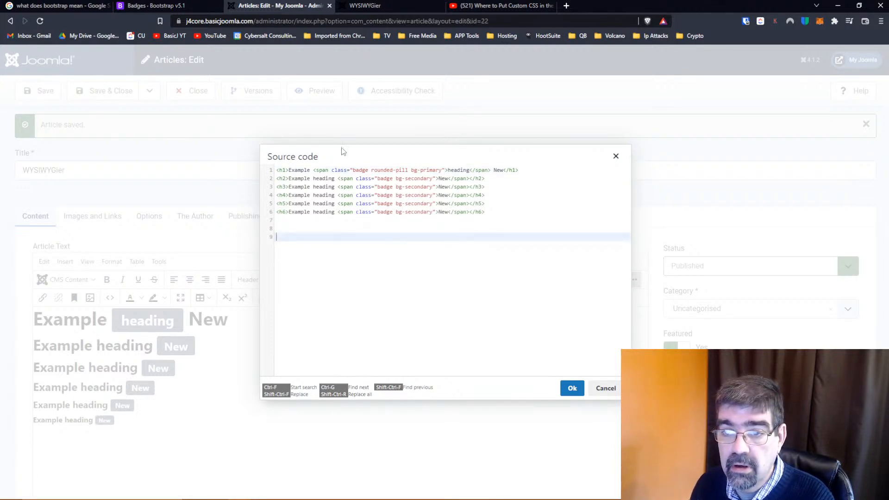
{"action": "left_click", "coordinate": [572, 388]}
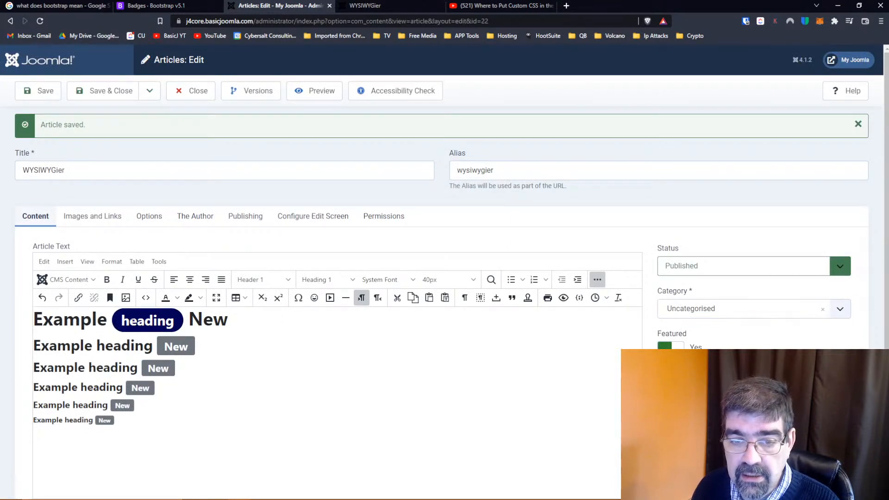
Change the h1 pill badge's class from bg-primary to bg-secondary in the article's source code and apply it
{"action": "scroll", "coordinate": [269, 329], "scroll_direction": "down", "scroll_amount": 2}
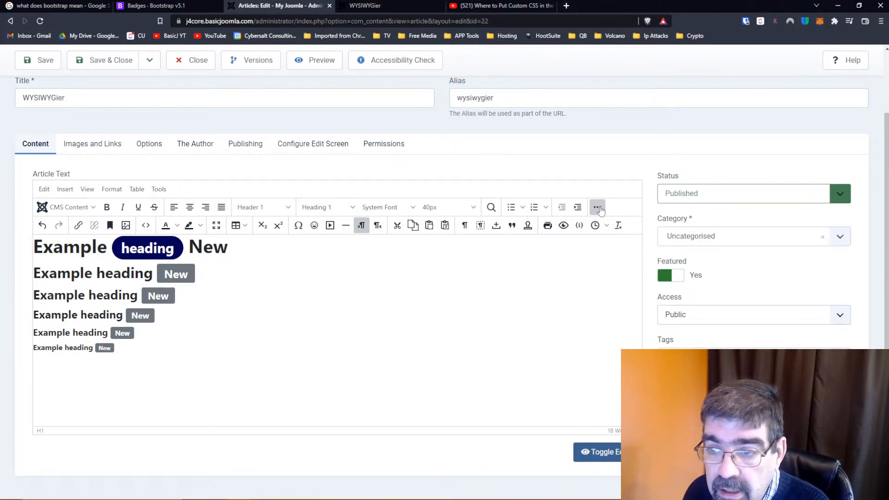
{"action": "left_click", "coordinate": [599, 212]}
{"action": "left_click", "coordinate": [599, 212]}
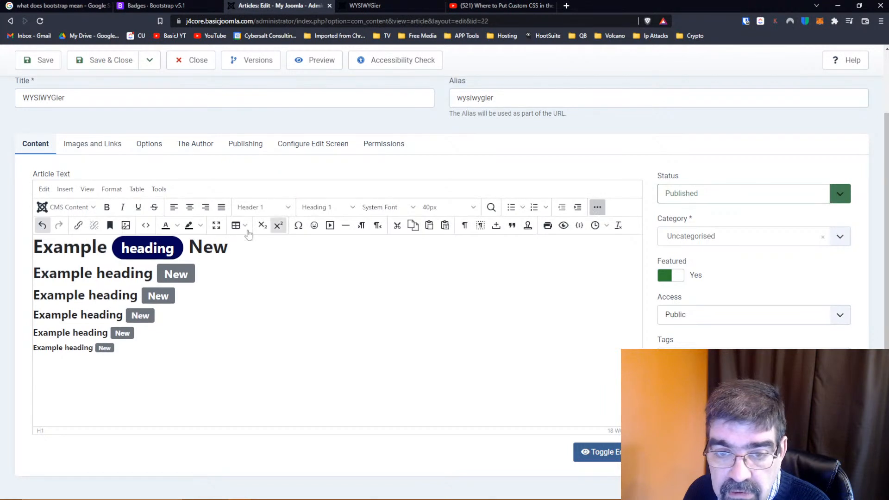
{"action": "left_click", "coordinate": [167, 249]}
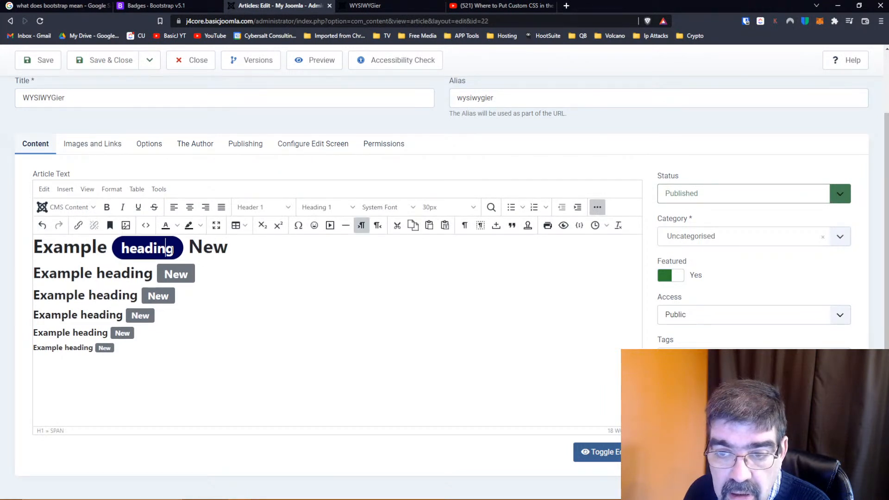
{"action": "left_click", "coordinate": [145, 225]}
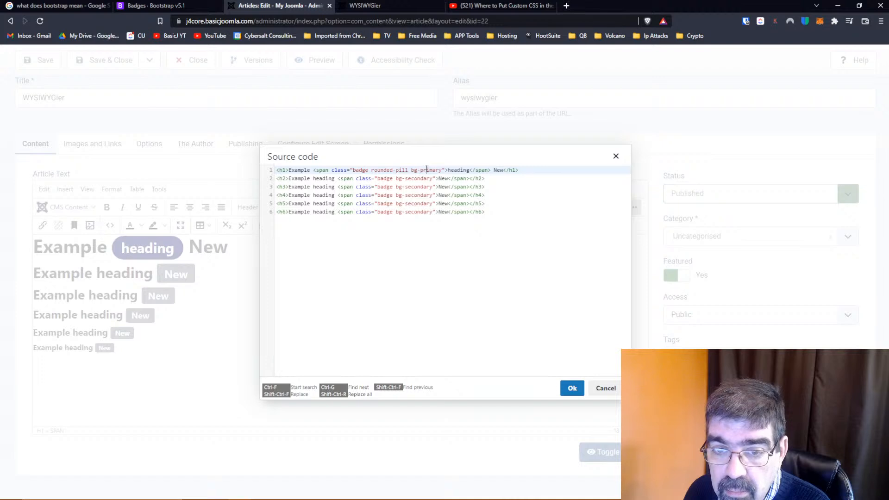
{"action": "left_click_drag", "start_coordinate": [421, 170], "coordinate": [443, 170]}
{"action": "type", "text": "secondary"}
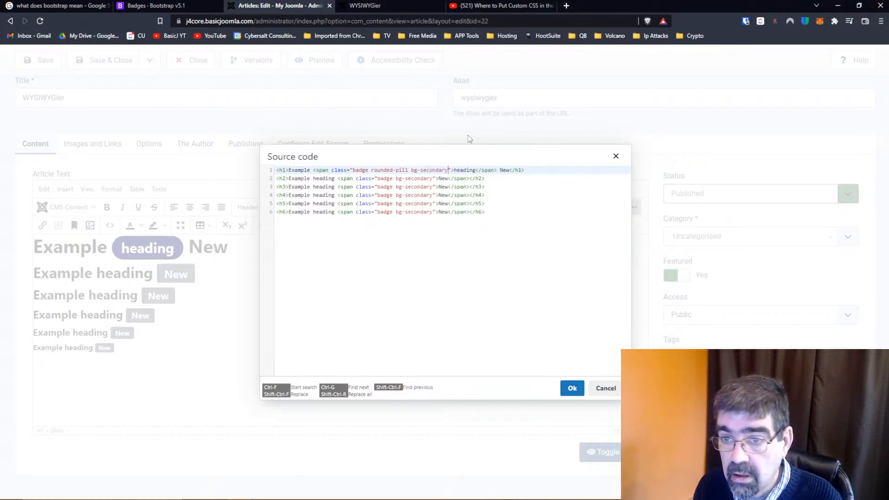
{"action": "left_click", "coordinate": [569, 389]}
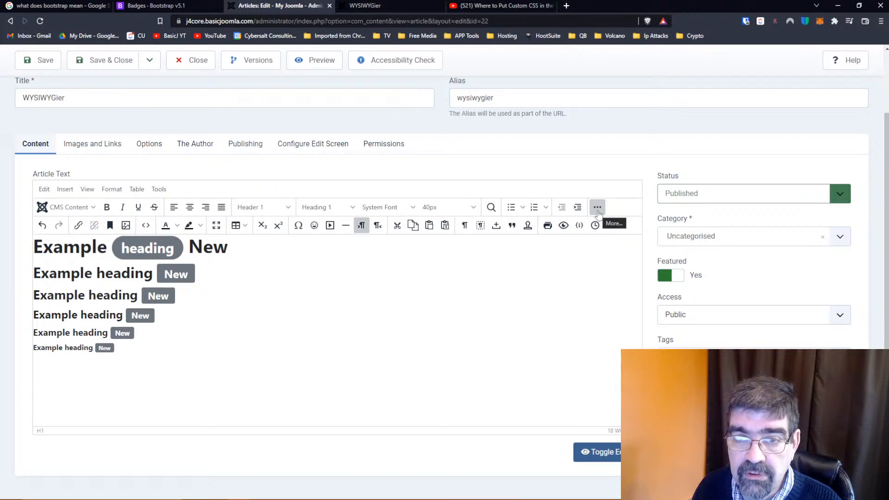
Compare the pill badge examples on the Bootstrap Badge page with the h1 badge markup in the article's source code
{"action": "left_click", "coordinate": [176, 7]}
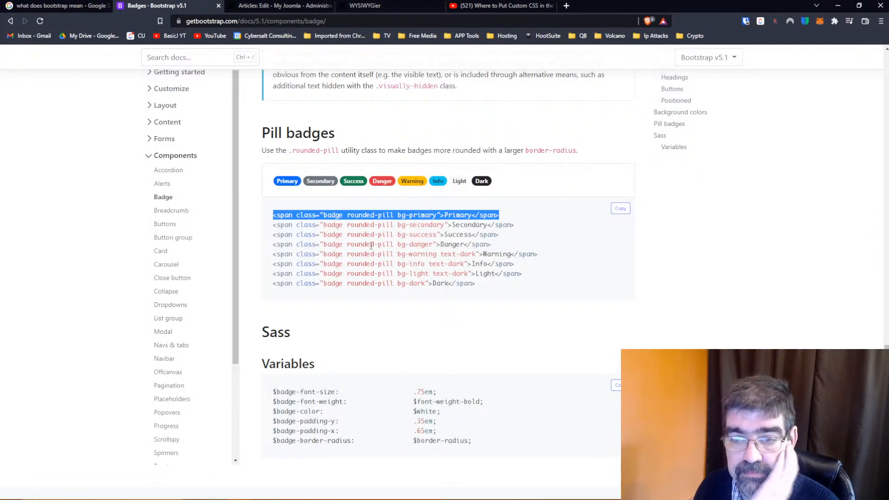
{"action": "scroll", "coordinate": [371, 245], "scroll_direction": "down", "scroll_amount": 3}
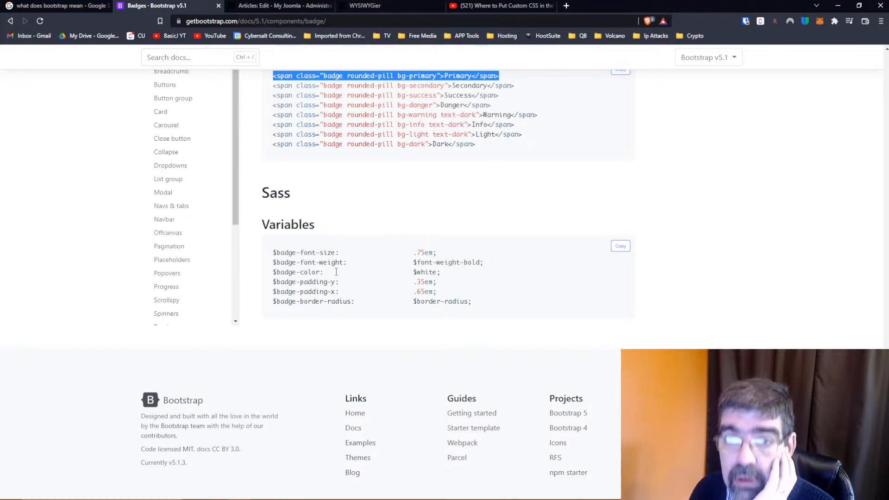
{"action": "left_click", "coordinate": [256, 7]}
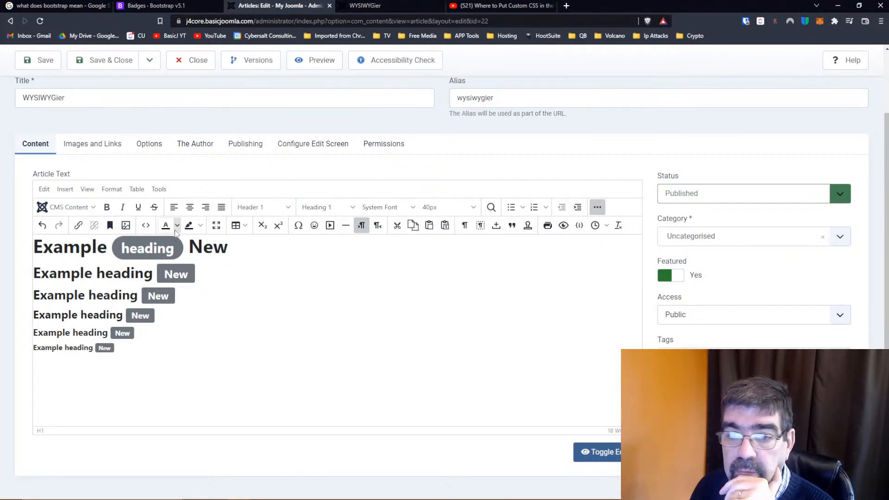
{"action": "left_click", "coordinate": [146, 225]}
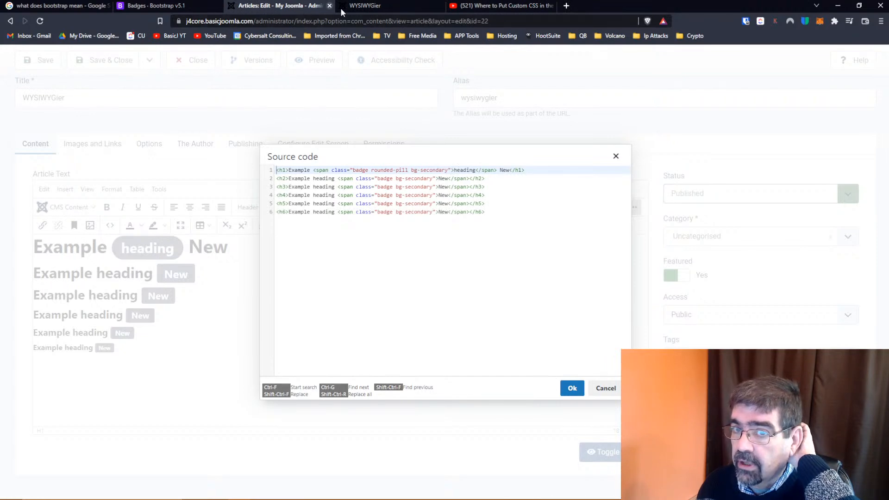
{"action": "left_click", "coordinate": [172, 9]}
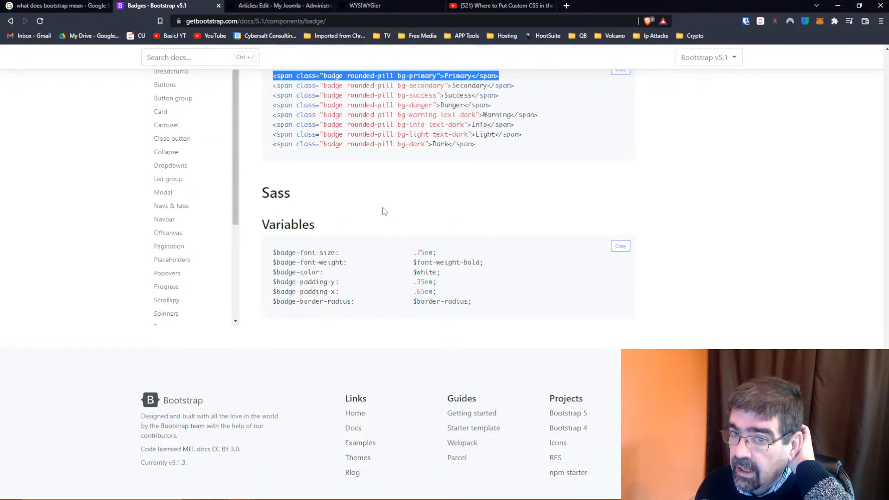
Review the Positioned, Background colors, Pill badges and Sass variables sections of the Bootstrap Badge page for a badge color option
{"action": "scroll", "coordinate": [383, 210], "scroll_direction": "up", "scroll_amount": 6}
{"action": "scroll", "coordinate": [383, 211], "scroll_direction": "up", "scroll_amount": 4}
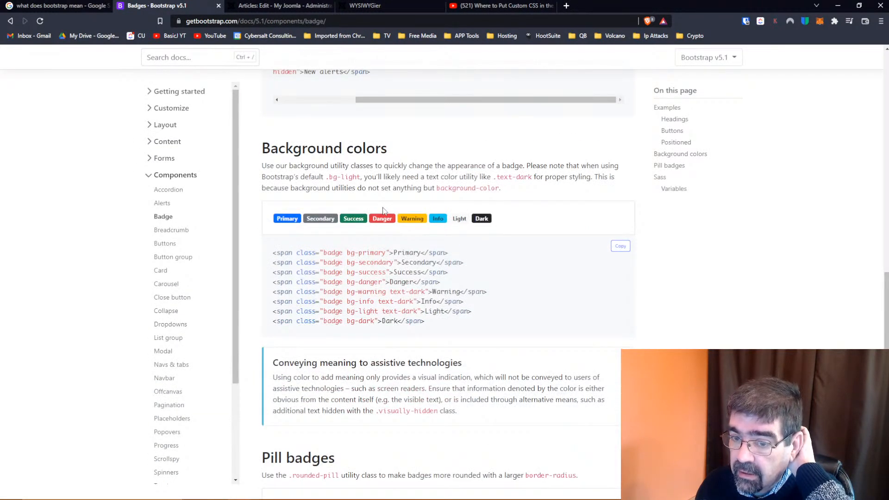
{"action": "scroll", "coordinate": [383, 211], "scroll_direction": "up", "scroll_amount": 9}
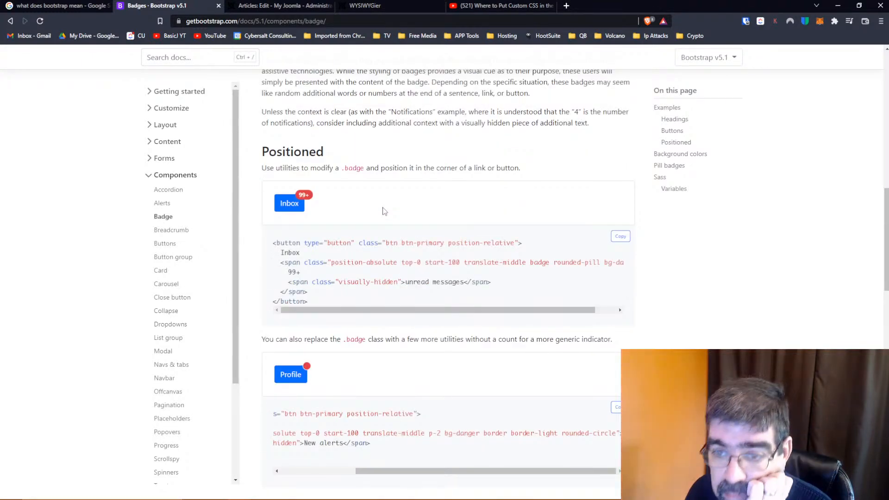
{"action": "scroll", "coordinate": [383, 211], "scroll_direction": "down", "scroll_amount": 2}
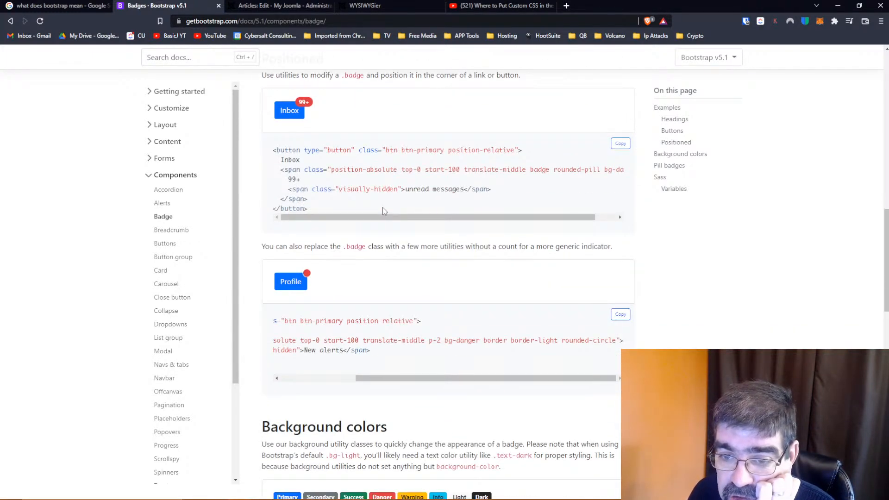
{"action": "scroll", "coordinate": [383, 210], "scroll_direction": "down", "scroll_amount": 11}
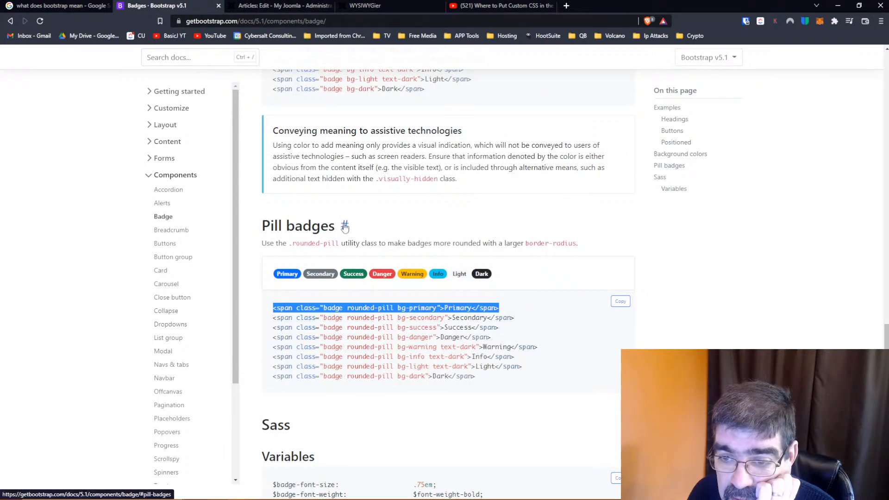
{"action": "scroll", "coordinate": [345, 226], "scroll_direction": "down", "scroll_amount": 2}
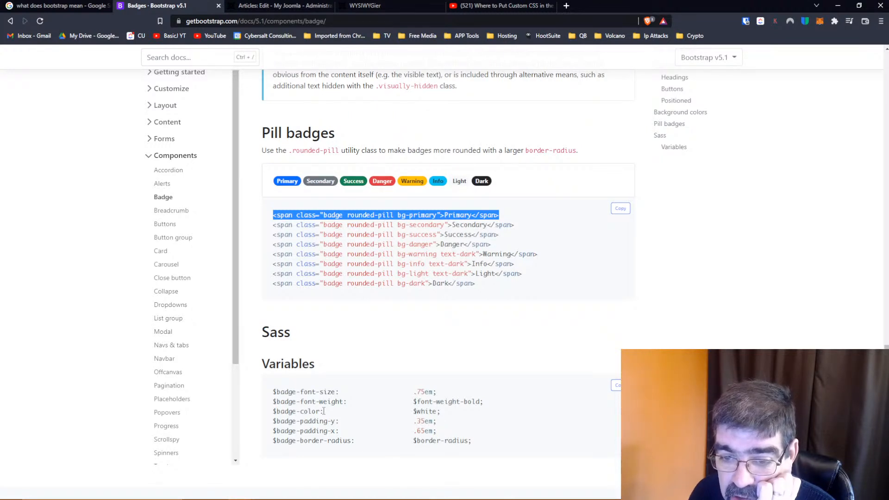
Try adding badge-color: orange after the h1 badge's class attribute in the article's source code and apply it
{"action": "left_click", "coordinate": [288, 6]}
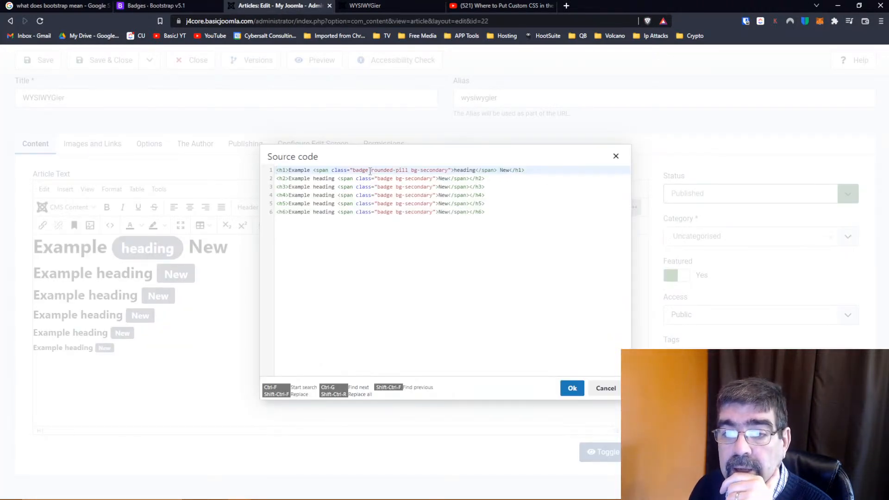
{"action": "left_click", "coordinate": [452, 170]}
{"action": "type", "text": "bad"}
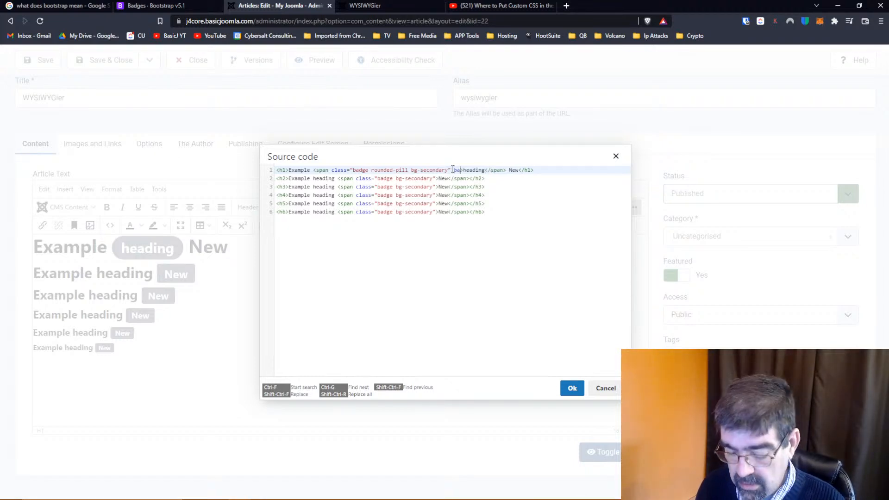
{"action": "type", "text": "ge-colo"}
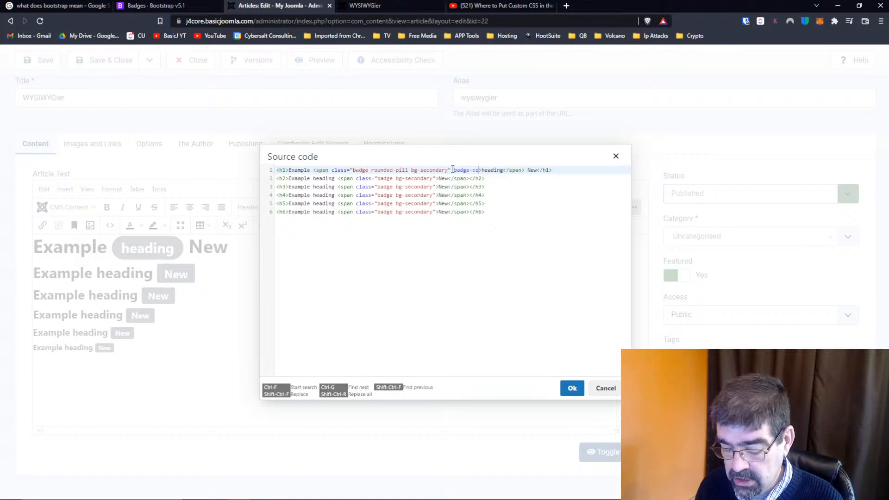
{"action": "type", "text": "r"}
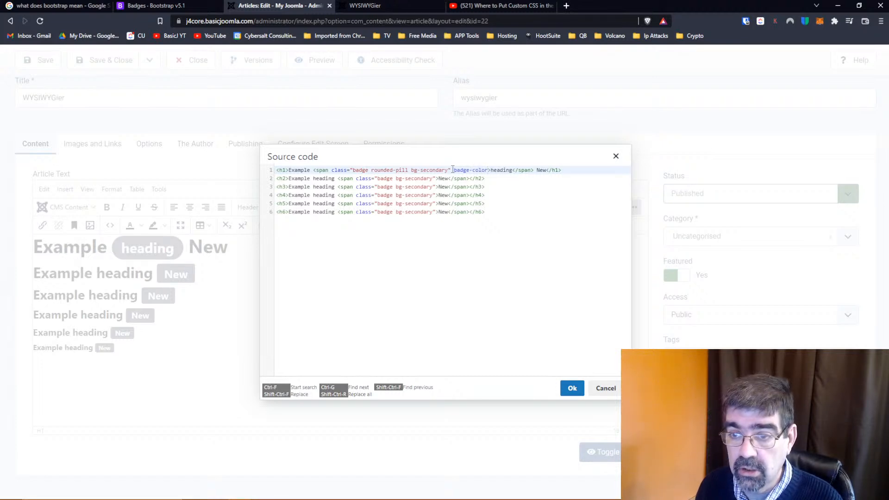
{"action": "type", "text": ":"}
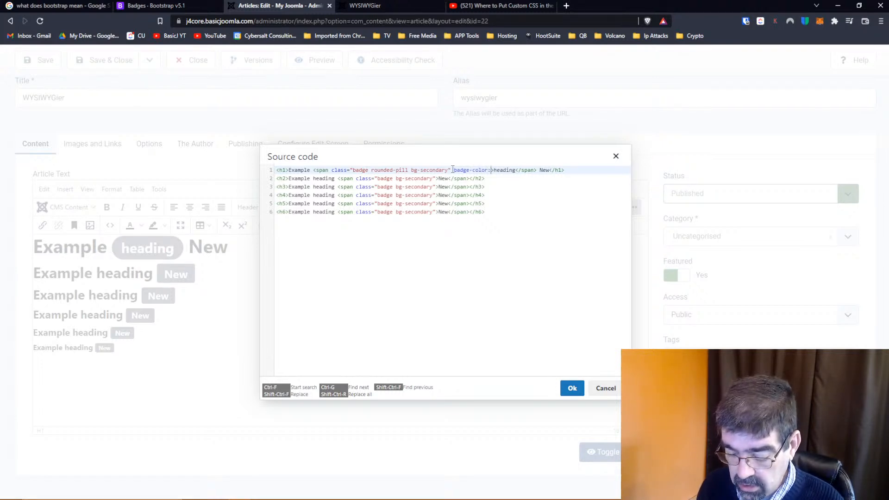
{"action": "type", "text": " oragne"}
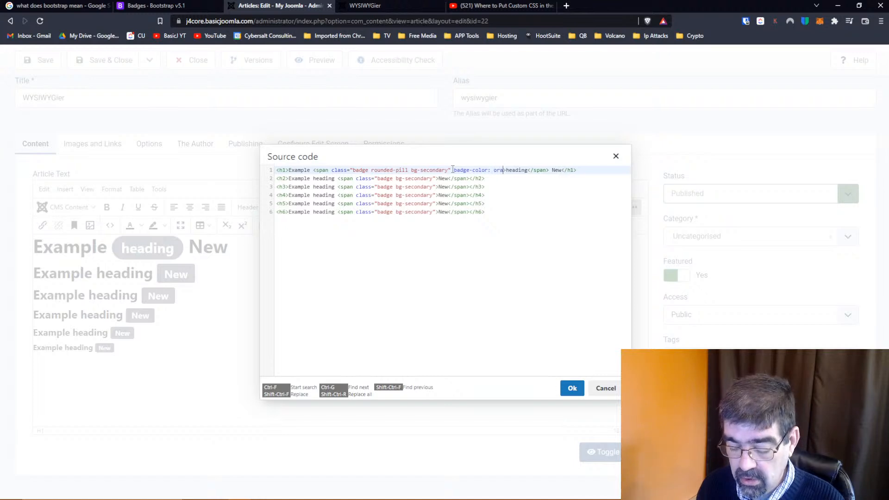
{"action": "key", "text": "BackSpace"}
{"action": "key", "text": "BackSpace"}
{"action": "key", "text": "BackSpace"}
{"action": "key", "text": "BackSpace"}
{"action": "key", "text": "BackSpace"}
{"action": "key", "text": "BackSpace"}
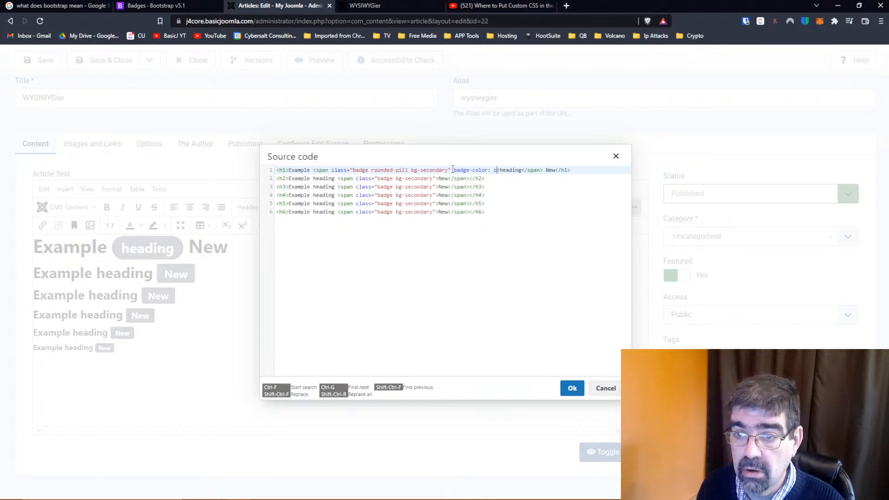
{"action": "type", "text": "orange"}
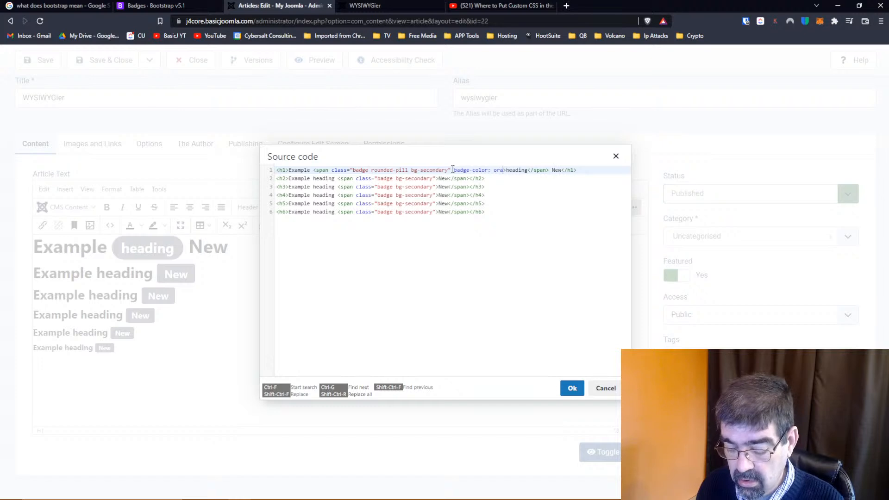
{"action": "type", "text": "\""}
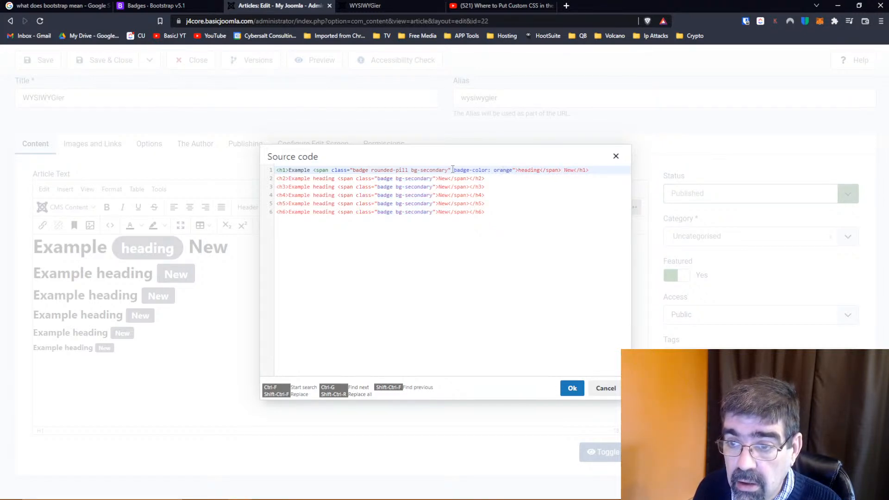
{"action": "key", "text": "Delete"}
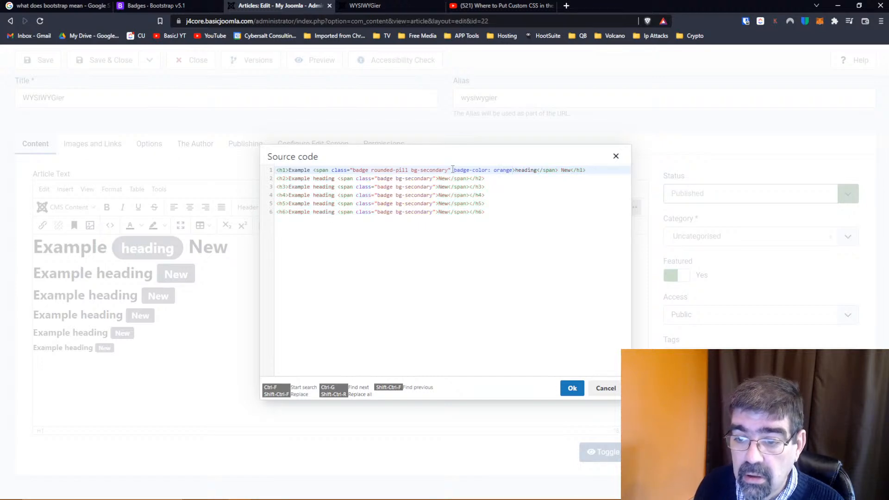
{"action": "left_click", "coordinate": [572, 388]}
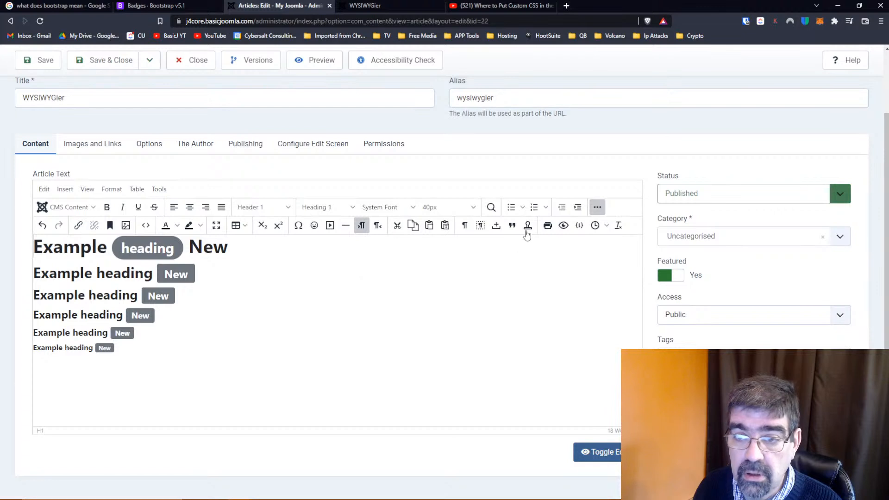
Reopen the article's source code and add "color: orange" after bg-secondary inside the h1 badge's class value
{"action": "left_click", "coordinate": [145, 226]}
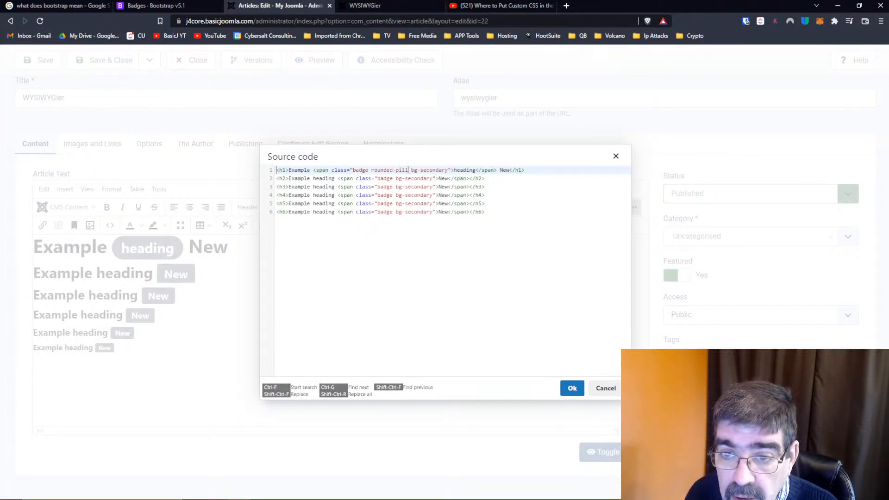
{"action": "left_click", "coordinate": [448, 170]}
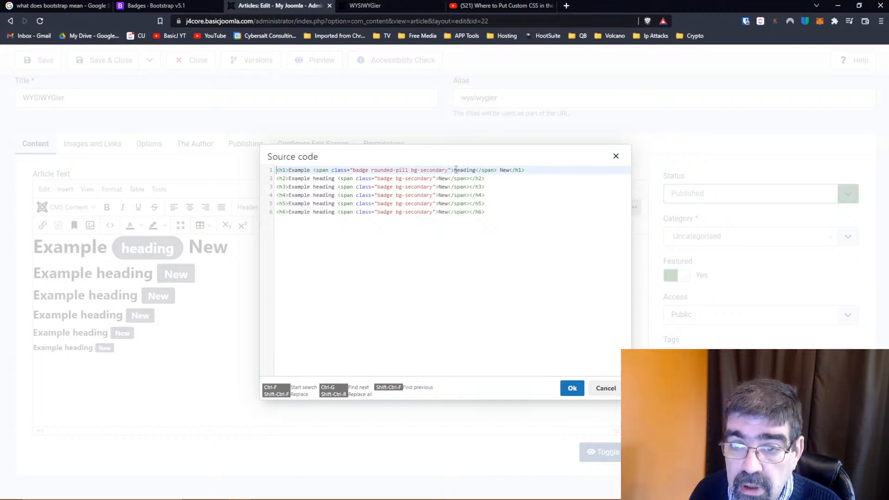
{"action": "type", "text": "color ora"}
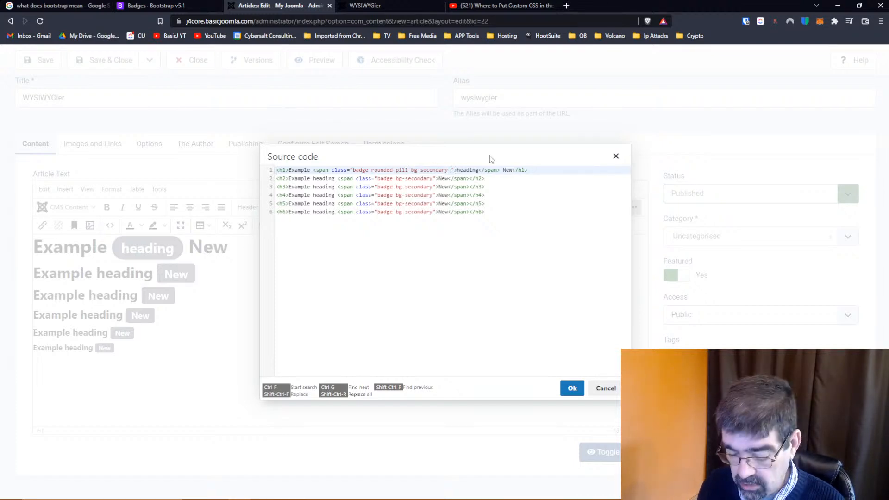
{"action": "type", "text": "gne"}
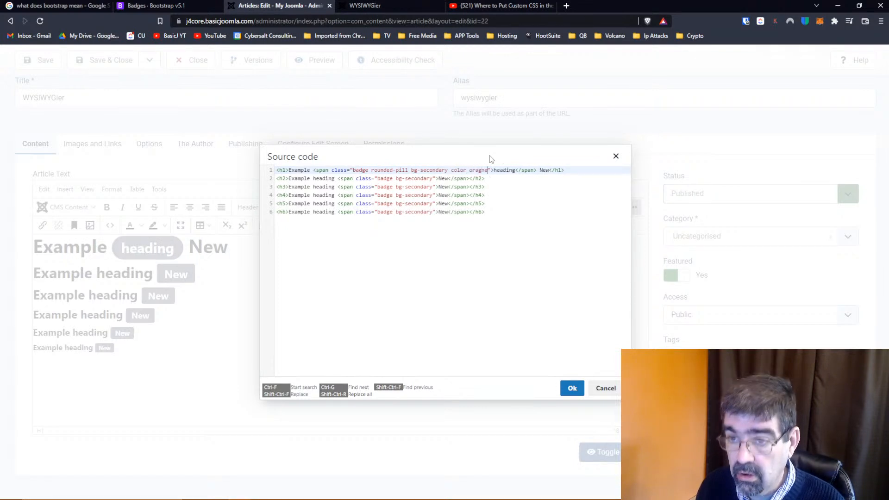
{"action": "key", "text": "Delete"}
{"action": "type", "text": "g"}
{"action": "key", "text": "Left"}
{"action": "key", "text": "Left"}
{"action": "key", "text": "Left"}
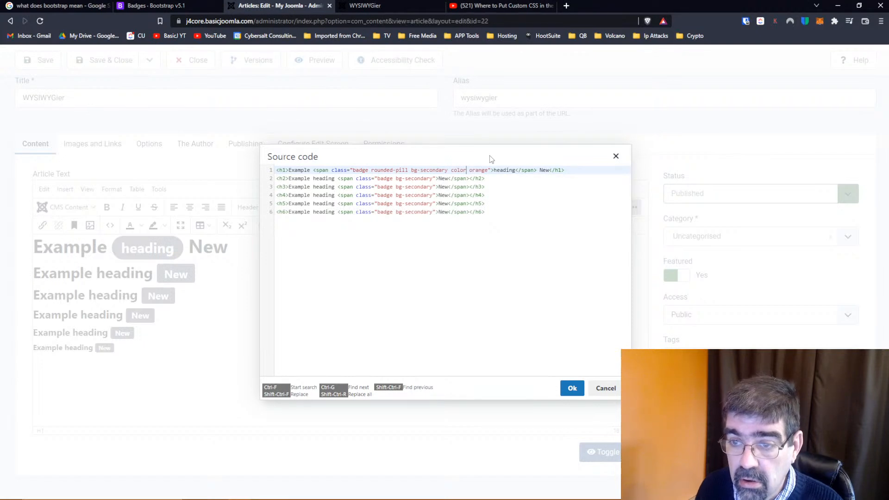
{"action": "type", "text": ":"}
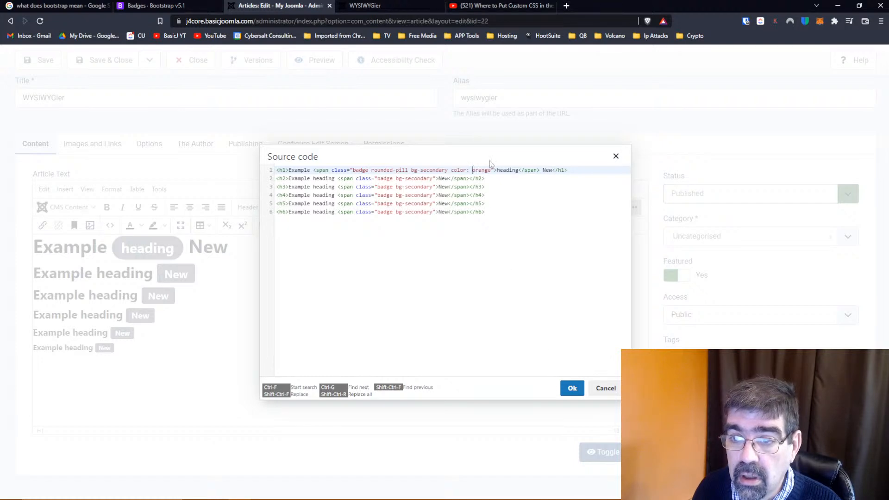
Try an opening quotation mark before orange, remove it, restore the class value's closing quote and apply the source code
{"action": "type", "text": "\""}
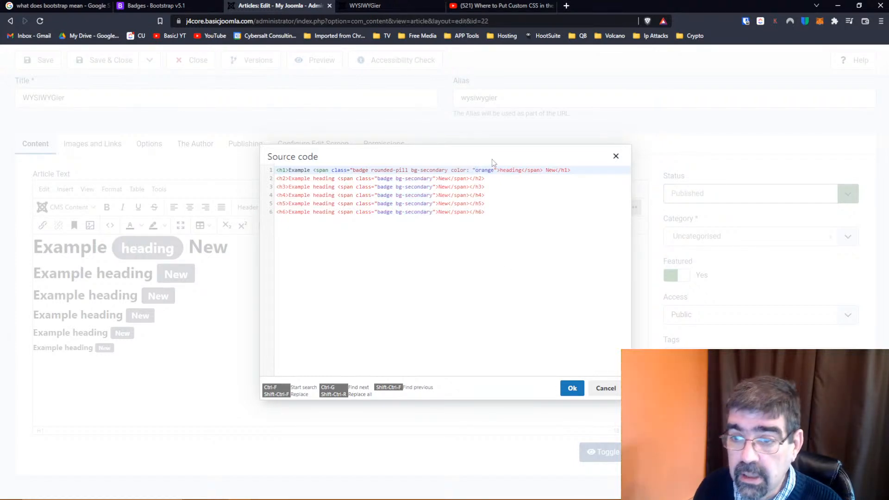
{"action": "key", "text": "Delete"}
{"action": "key", "text": "Right"}
{"action": "key", "text": "Right"}
{"action": "key", "text": "Right"}
{"action": "key", "text": "Right"}
{"action": "key", "text": "Right"}
{"action": "key", "text": "Right"}
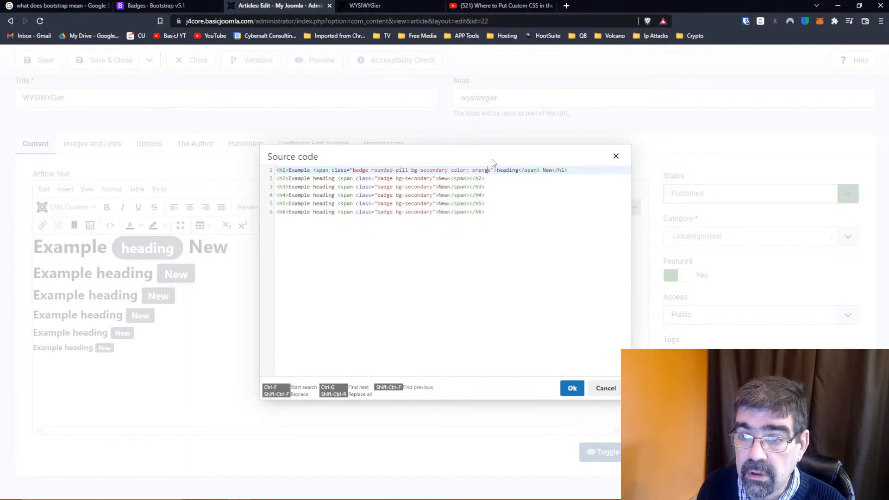
{"action": "key", "text": "Delete"}
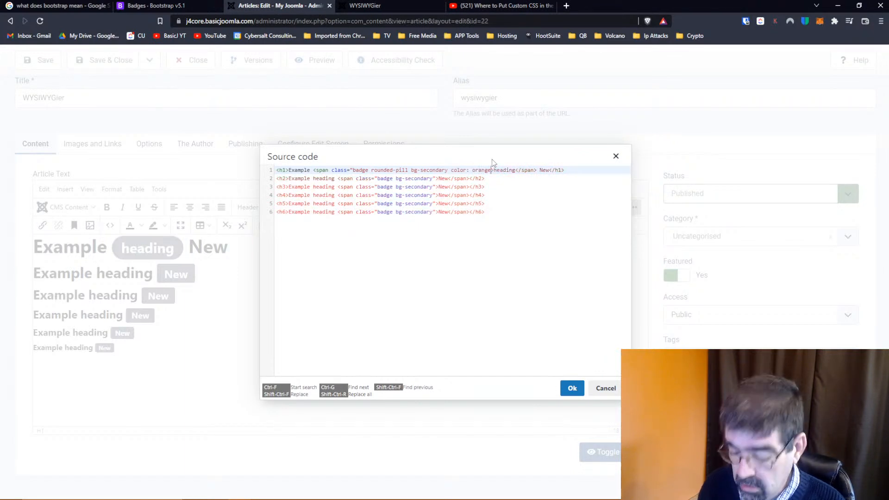
{"action": "type", "text": "\""}
{"action": "left_click", "coordinate": [573, 388]}
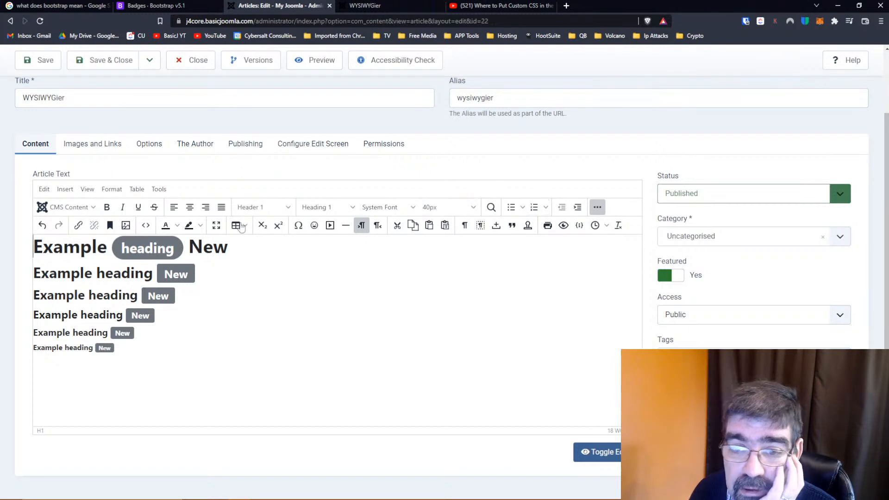
Check the h1 badge markup in the source code against the button, positioned, background color and pill examples on the Bootstrap Badge page
{"action": "left_click", "coordinate": [147, 226]}
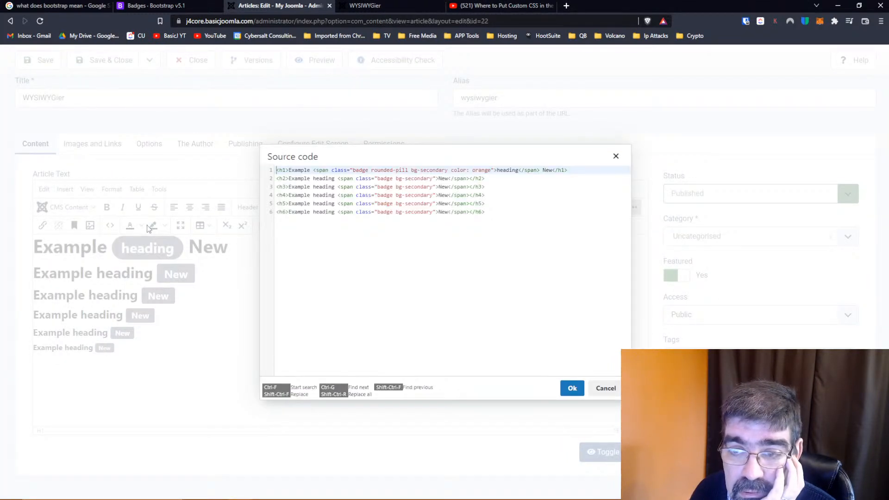
{"action": "left_click", "coordinate": [148, 6]}
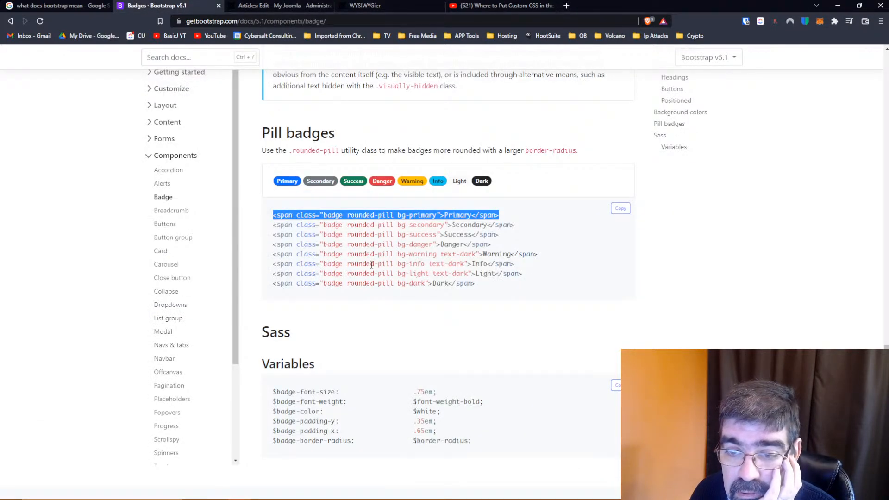
{"action": "scroll", "coordinate": [348, 313], "scroll_direction": "down", "scroll_amount": 3}
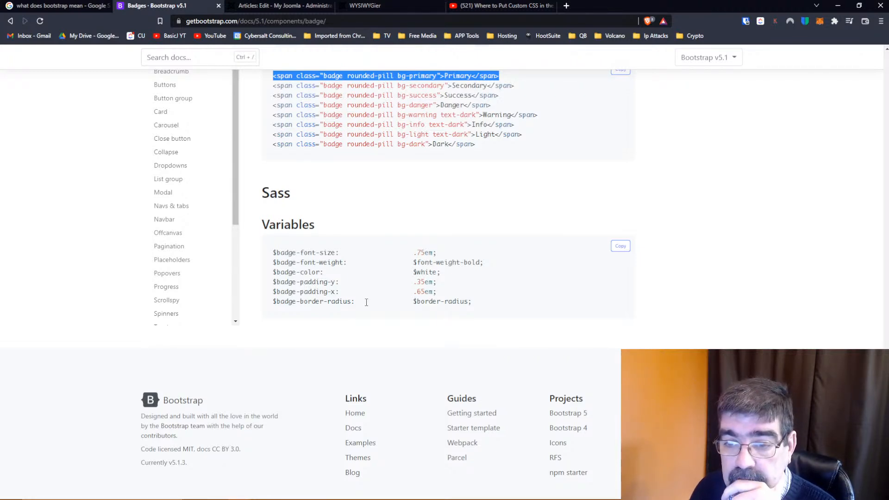
{"action": "scroll", "coordinate": [371, 301], "scroll_direction": "up", "scroll_amount": 15}
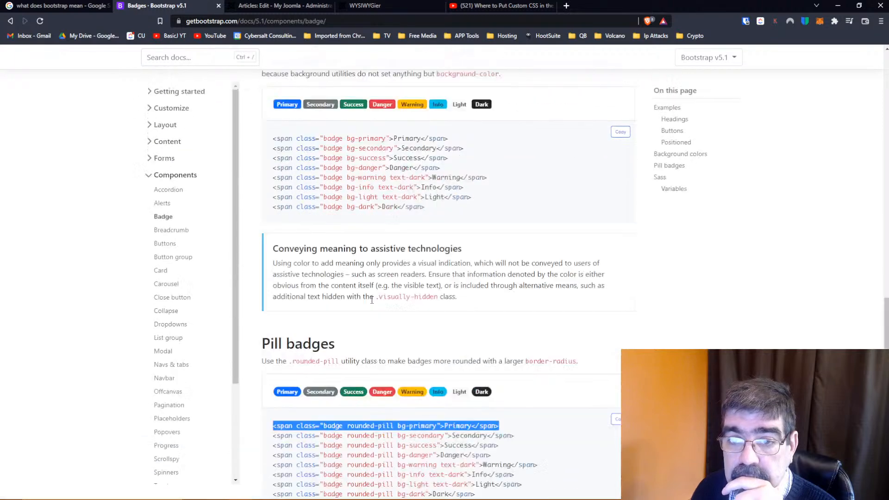
{"action": "scroll", "coordinate": [372, 300], "scroll_direction": "up", "scroll_amount": 2}
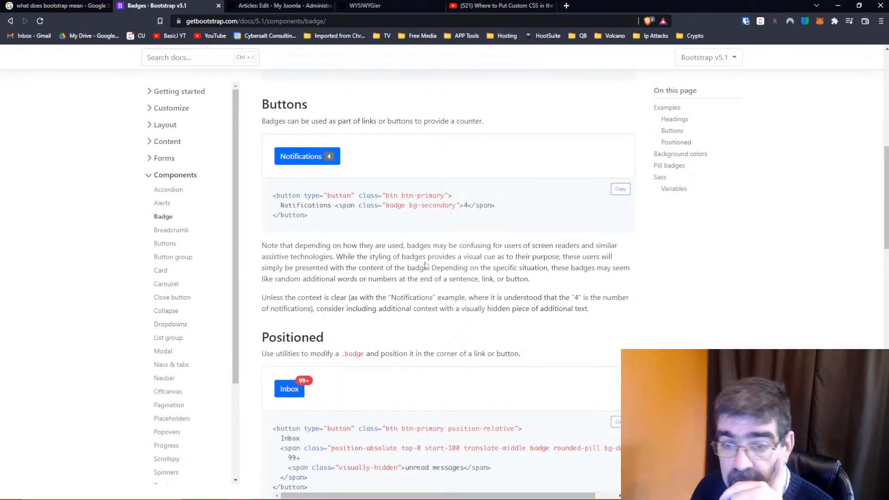
{"action": "scroll", "coordinate": [425, 262], "scroll_direction": "down", "scroll_amount": 1}
{"action": "scroll", "coordinate": [425, 262], "scroll_direction": "down", "scroll_amount": 3}
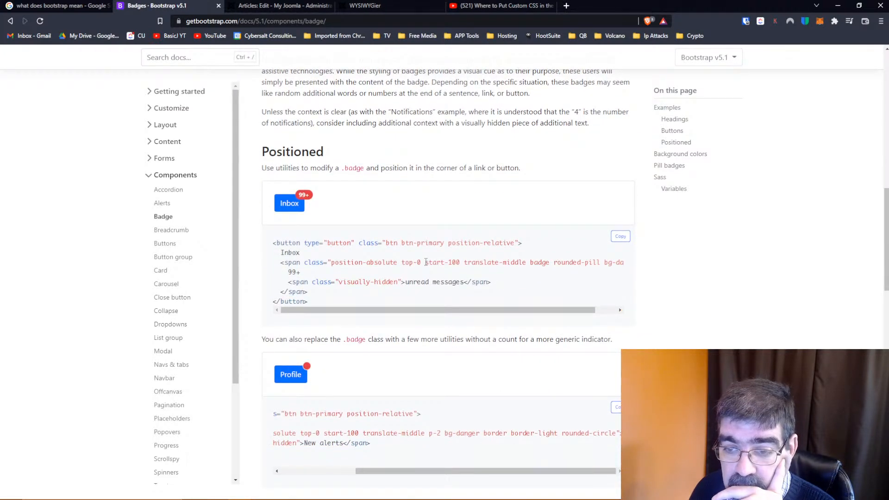
{"action": "scroll", "coordinate": [425, 263], "scroll_direction": "down", "scroll_amount": 4}
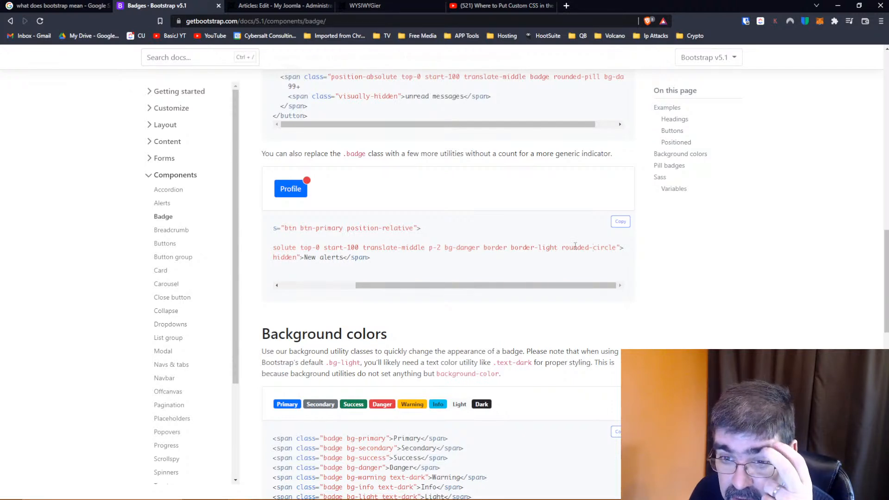
{"action": "scroll", "coordinate": [375, 248], "scroll_direction": "down", "scroll_amount": 3}
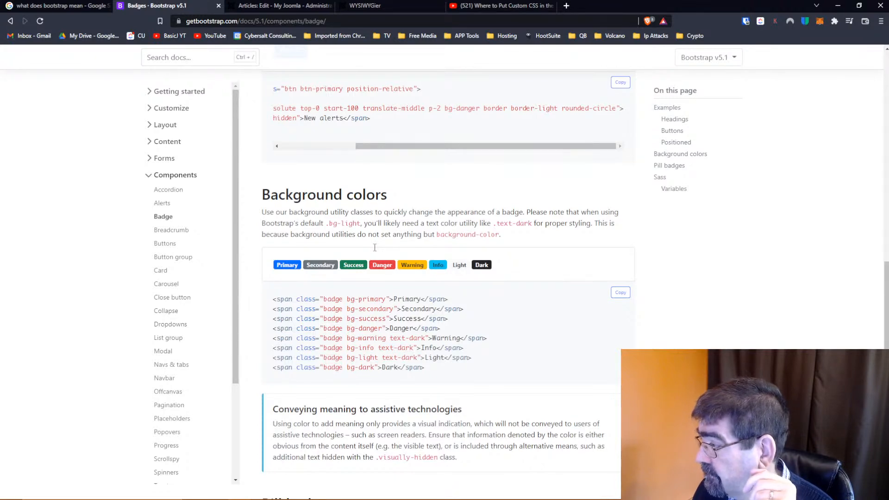
{"action": "scroll", "coordinate": [375, 248], "scroll_direction": "down", "scroll_amount": 2}
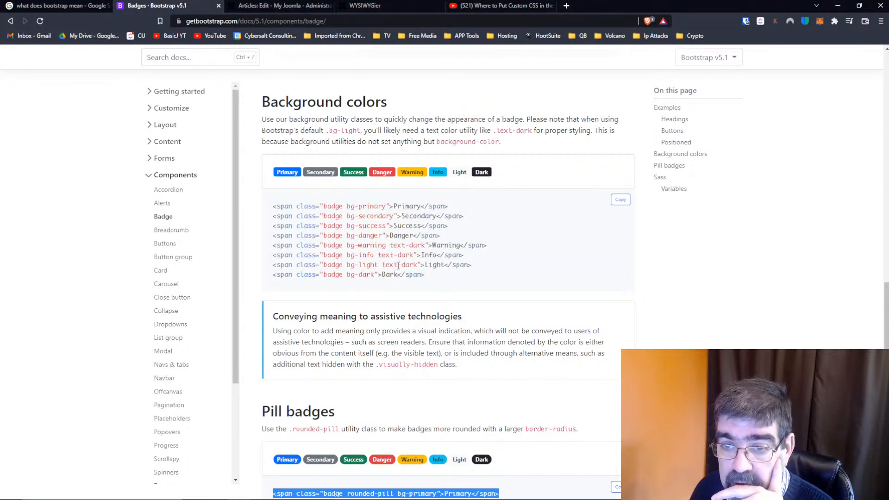
Review the pill badge examples and the Sass variables on the Bootstrap Badge page
{"action": "scroll", "coordinate": [398, 265], "scroll_direction": "down", "scroll_amount": 8}
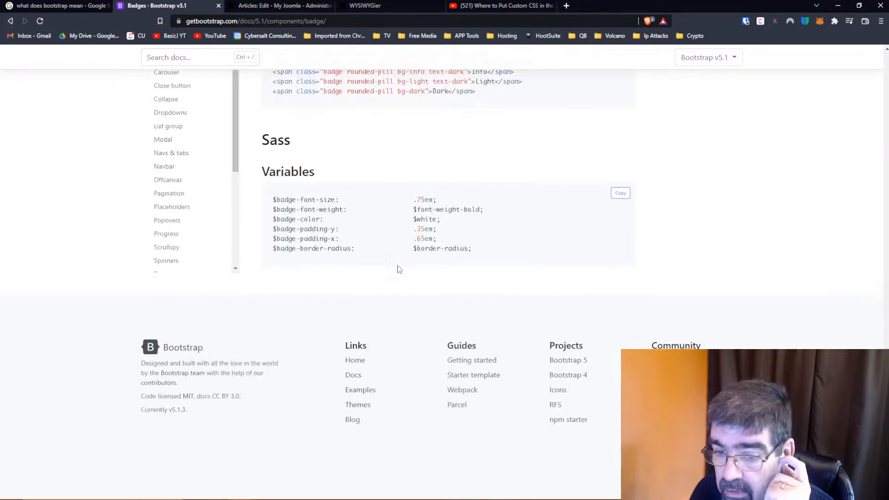
{"action": "scroll", "coordinate": [399, 269], "scroll_direction": "up", "scroll_amount": 1}
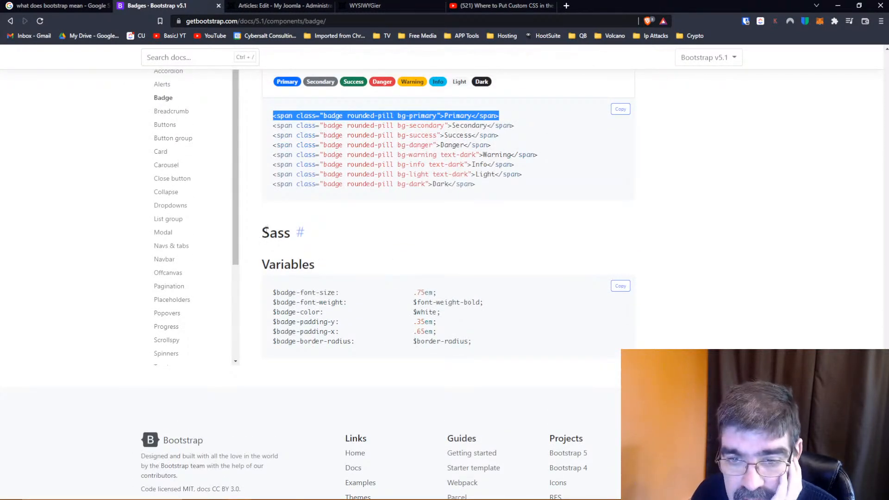
{"action": "double_click", "coordinate": [264, 235]}
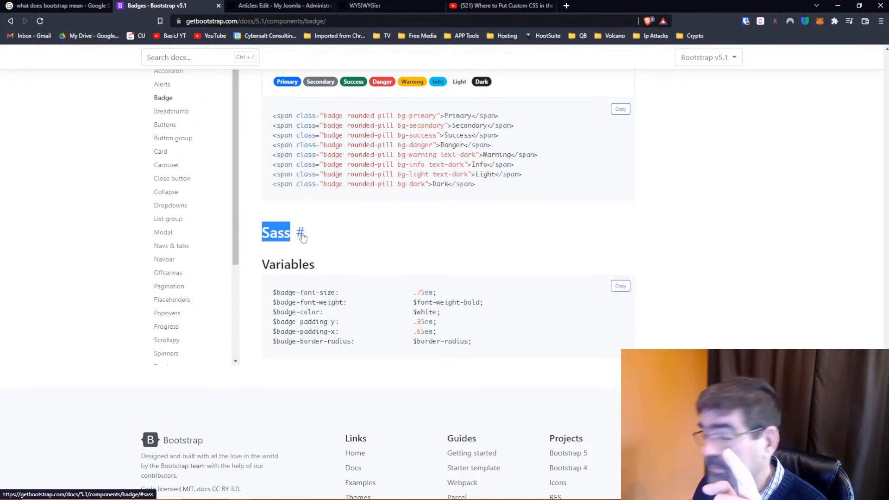
{"action": "scroll", "coordinate": [355, 256], "scroll_direction": "up", "scroll_amount": 2}
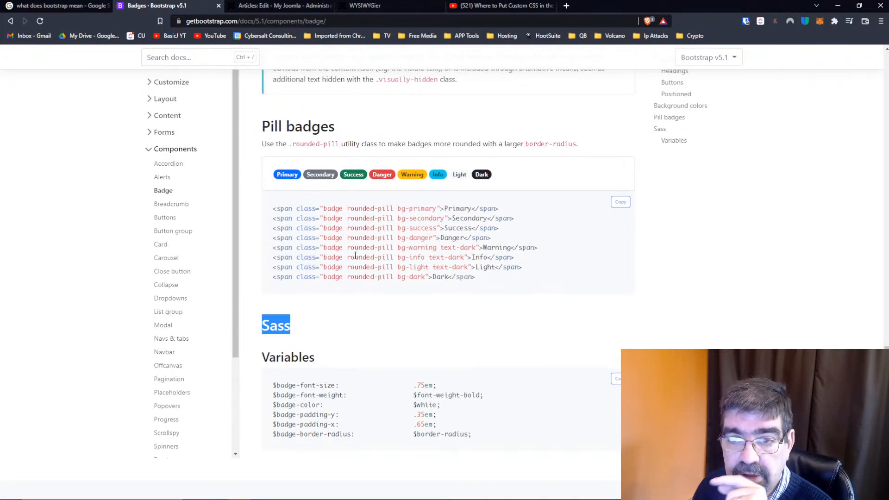
{"action": "left_click", "coordinate": [336, 328]}
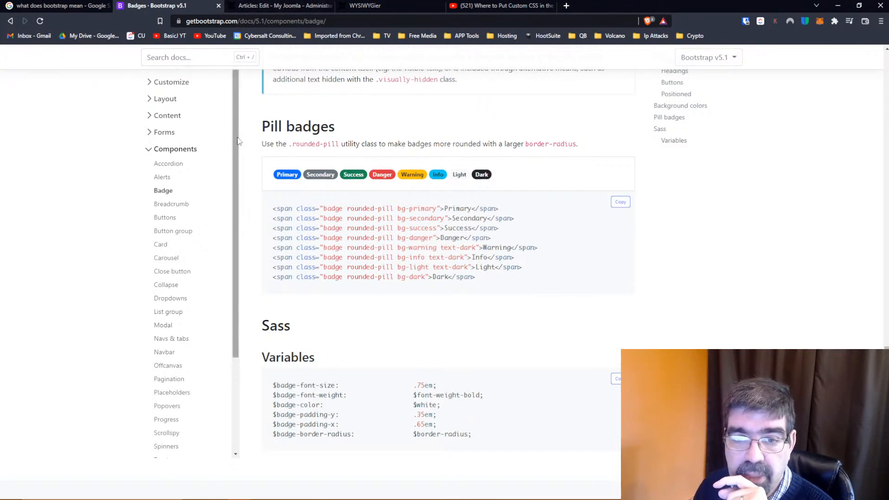
Open the Bootstrap Breadcrumb documentation and review its example markup and the Dividers section
{"action": "left_click", "coordinate": [171, 204]}
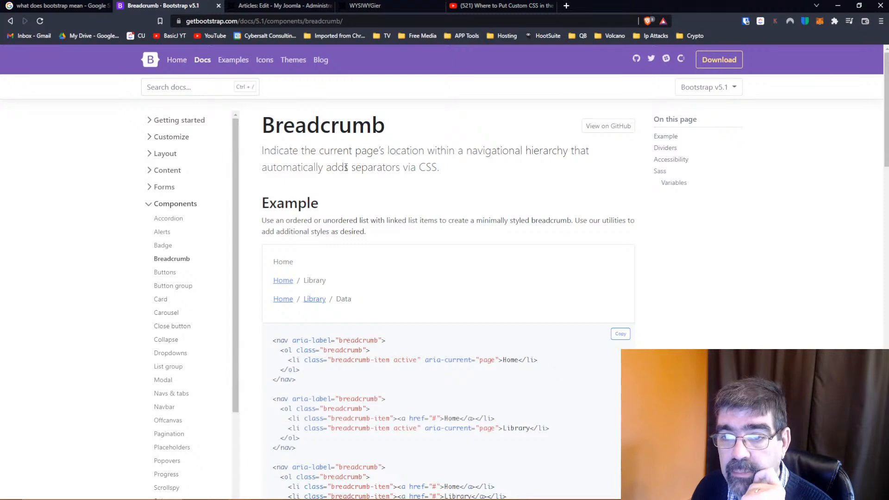
{"action": "scroll", "coordinate": [374, 170], "scroll_direction": "down", "scroll_amount": 2}
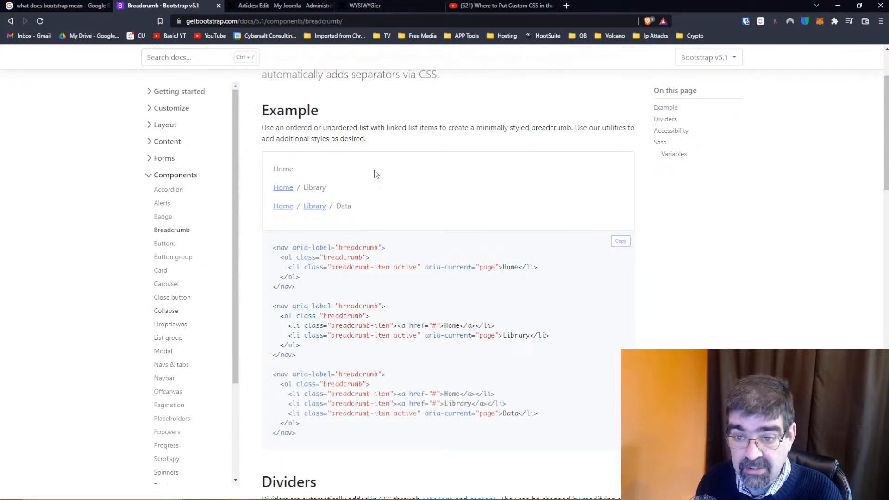
{"action": "scroll", "coordinate": [376, 174], "scroll_direction": "down", "scroll_amount": 2}
{"action": "scroll", "coordinate": [376, 172], "scroll_direction": "down", "scroll_amount": 4}
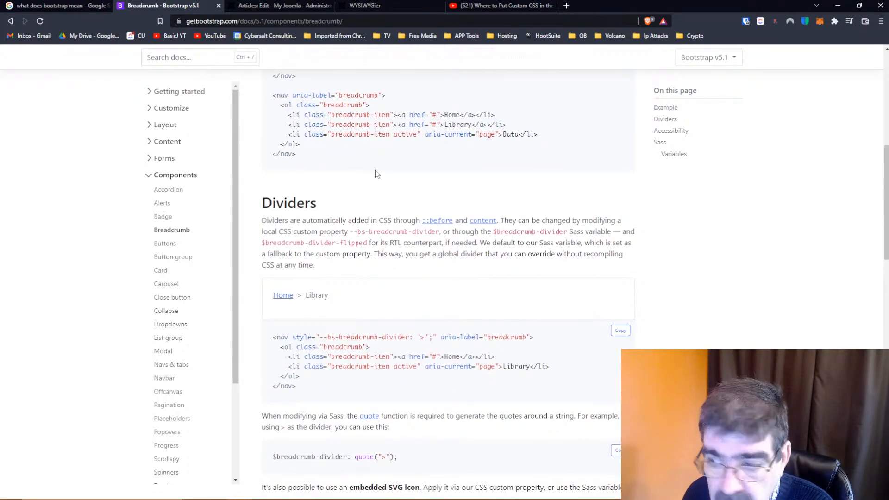
{"action": "scroll", "coordinate": [376, 174], "scroll_direction": "down", "scroll_amount": 9}
{"action": "scroll", "coordinate": [376, 172], "scroll_direction": "up", "scroll_amount": 11}
{"action": "scroll", "coordinate": [376, 172], "scroll_direction": "up", "scroll_amount": 5}
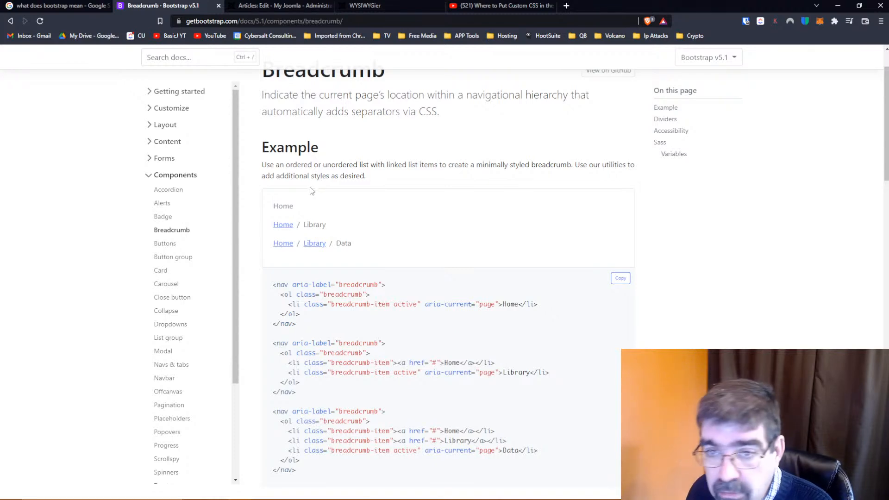
Open the Bootstrap Buttons documentation and copy the btn-danger line from the Examples code
{"action": "left_click", "coordinate": [157, 245]}
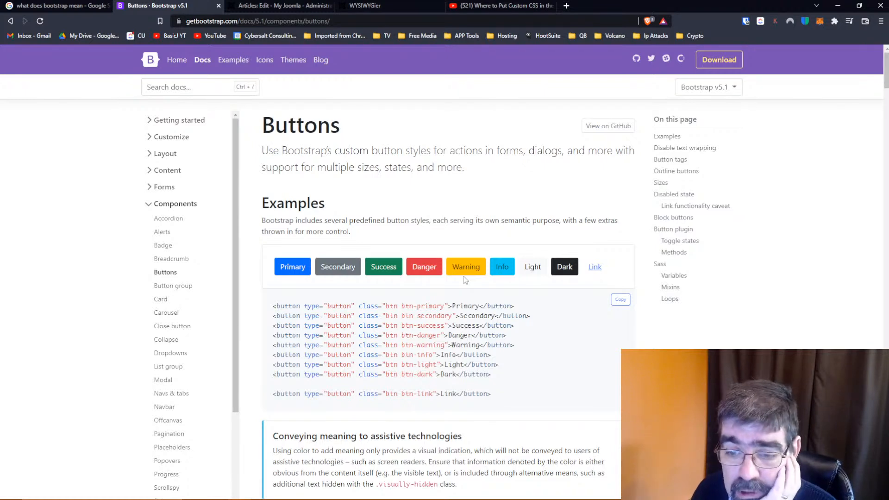
{"action": "scroll", "coordinate": [367, 219], "scroll_direction": "down", "scroll_amount": 2}
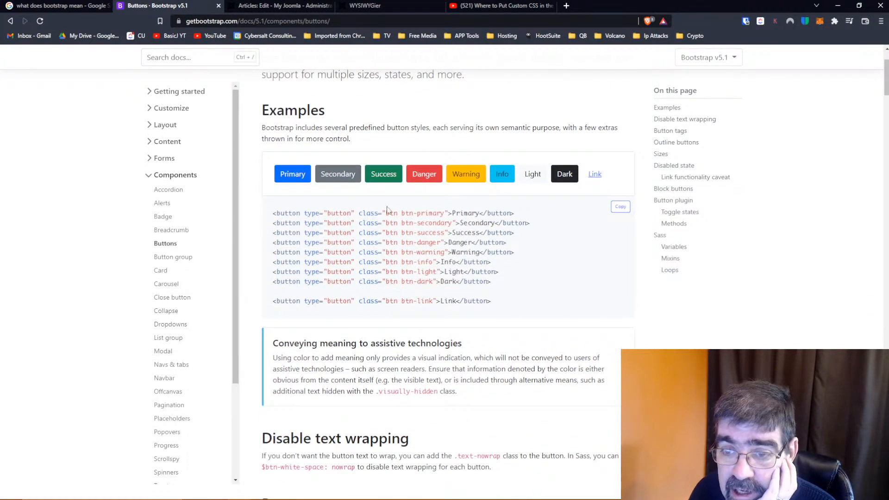
{"action": "left_click_drag", "start_coordinate": [273, 213], "coordinate": [515, 214]}
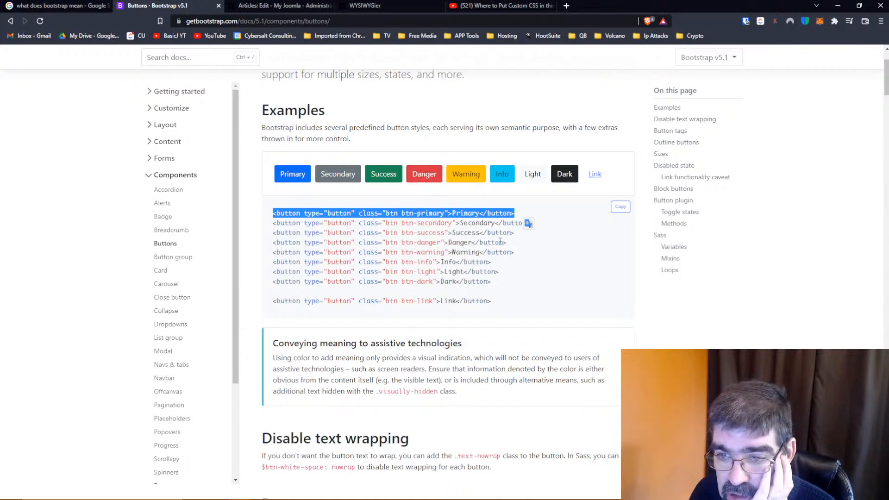
{"action": "left_click_drag", "start_coordinate": [509, 244], "coordinate": [267, 242]}
{"action": "right_click", "coordinate": [295, 241]}
{"action": "left_click", "coordinate": [318, 249]}
Replace the entire source code of the Joomla article with the copied Danger button markup and apply it
{"action": "left_click", "coordinate": [251, 6]}
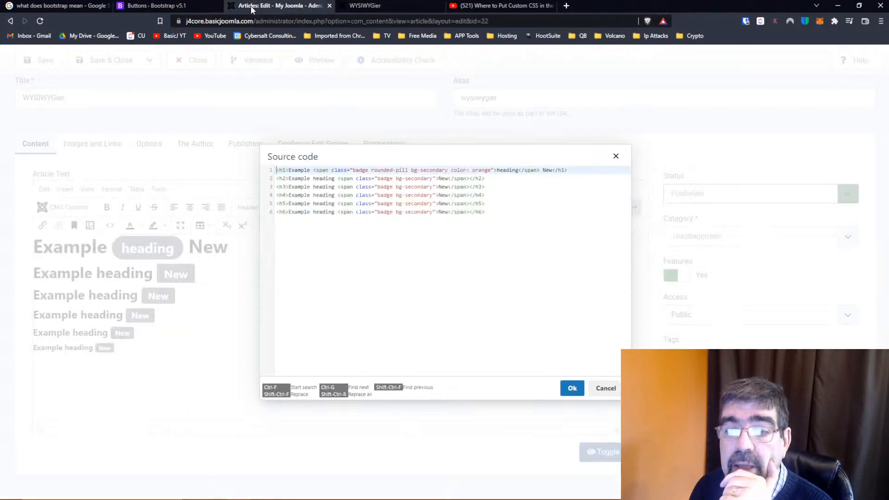
{"action": "left_click", "coordinate": [602, 388]}
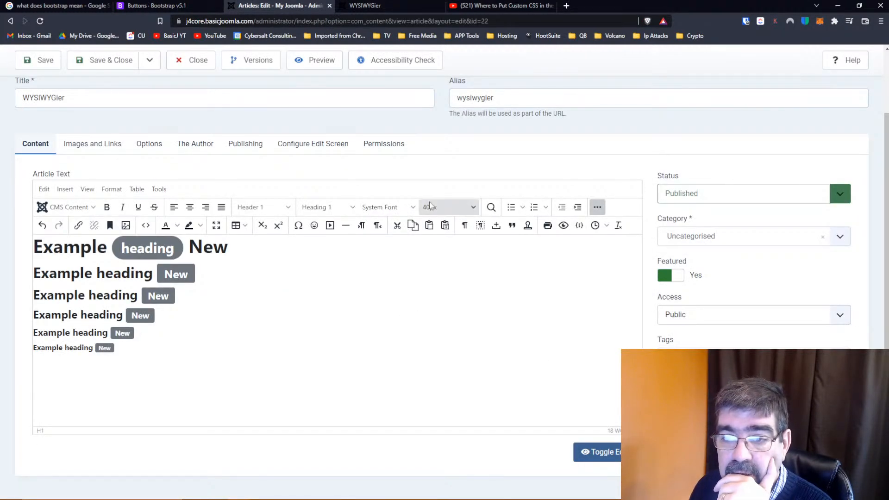
{"action": "left_click", "coordinate": [146, 225]}
{"action": "left_click", "coordinate": [349, 236]}
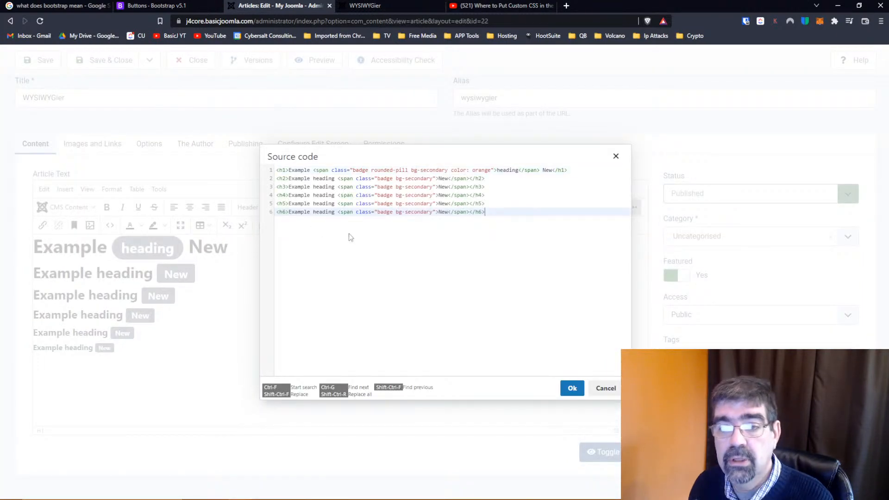
{"action": "key", "text": "ctrl+a"}
{"action": "key", "text": "ctrl+v"}
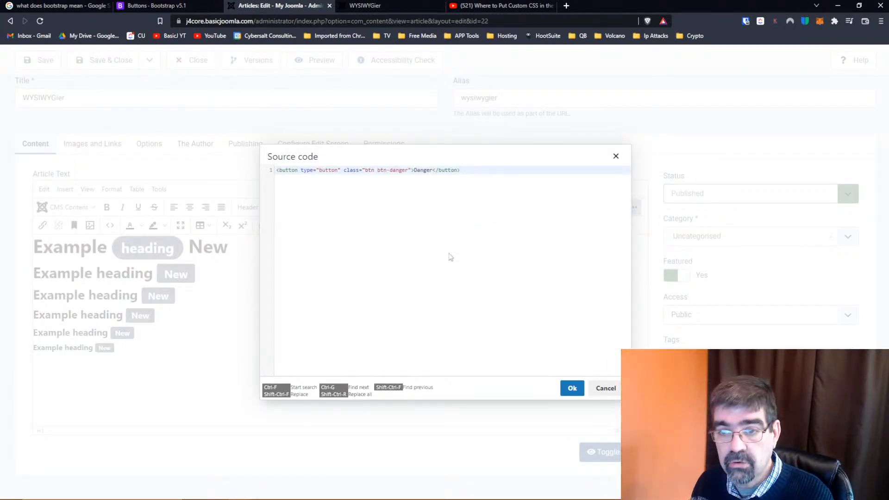
{"action": "left_click", "coordinate": [572, 388]}
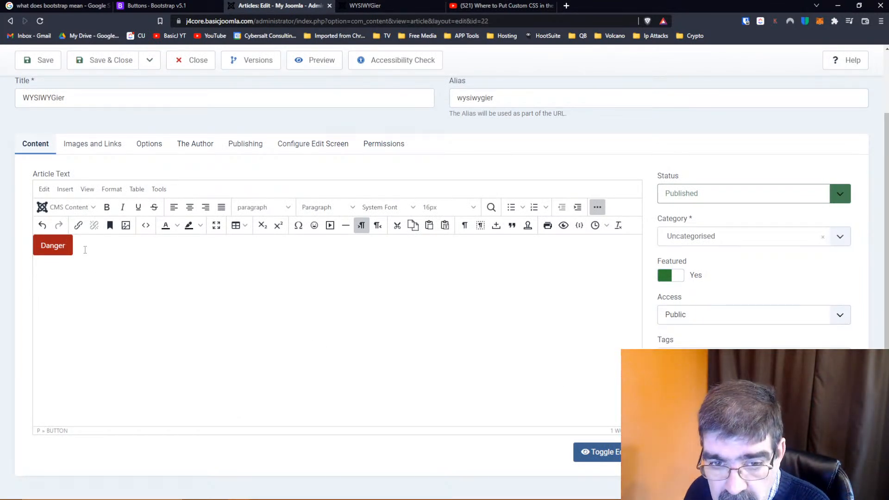
Add blank lines above the Danger button and write "If you want to do something dangerous, click the dange button below!" there
{"action": "key", "text": "Return"}
{"action": "key", "text": "Return"}
{"action": "key", "text": "Return"}
{"action": "key", "text": "Down"}
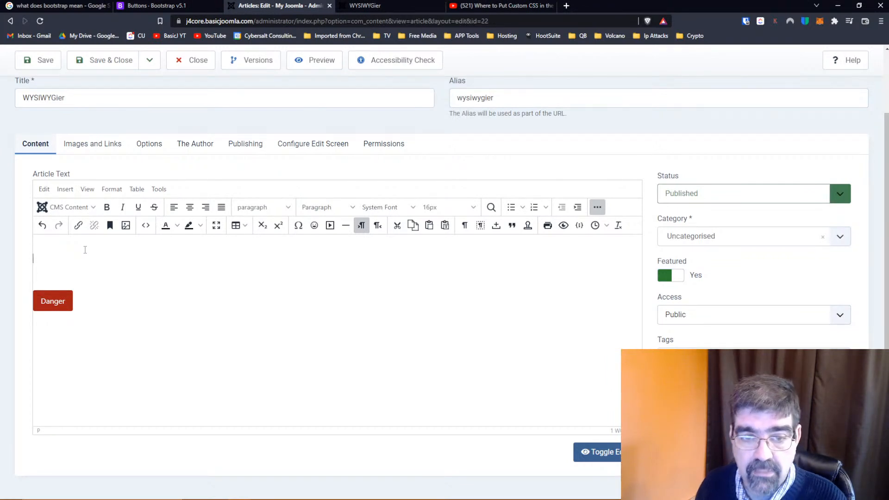
{"action": "type", "text": "If you w"}
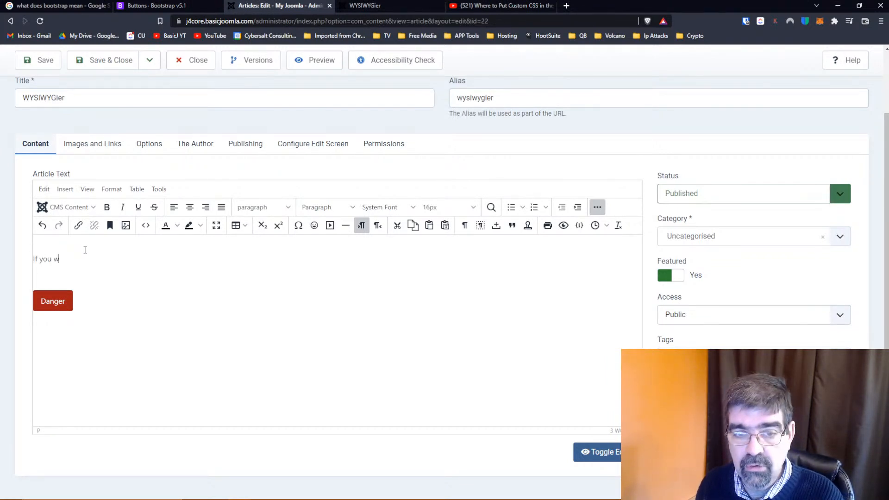
{"action": "type", "text": "ant to "}
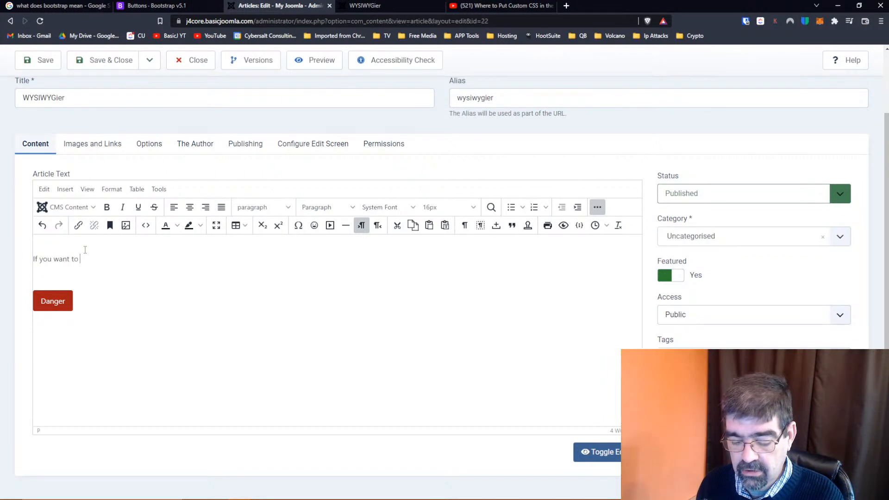
{"action": "type", "text": "do something dan"}
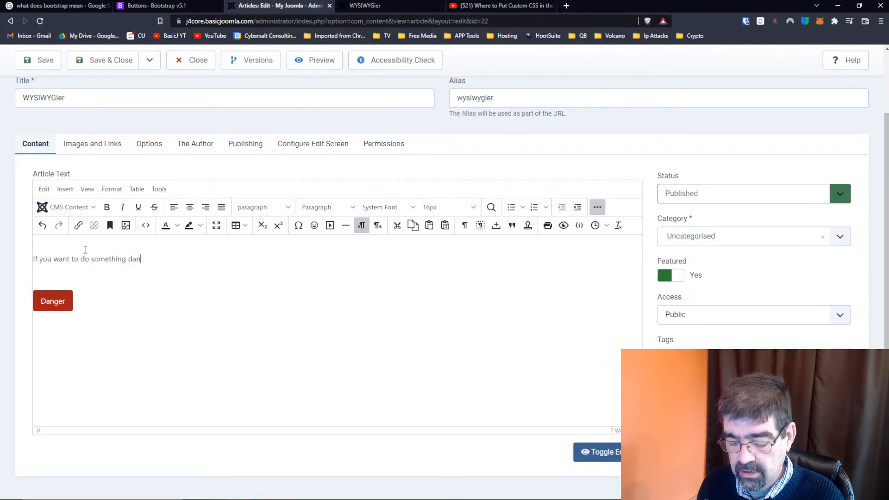
{"action": "type", "text": "gerous"}
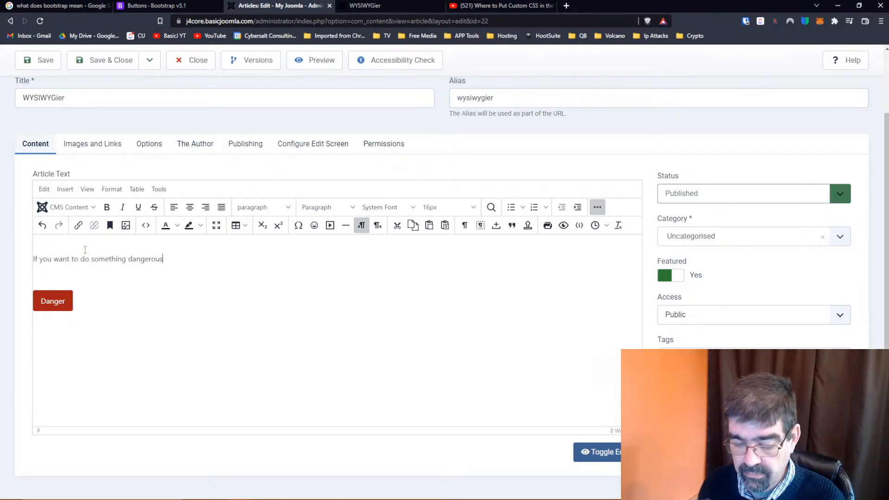
{"action": "type", "text": ", click the "}
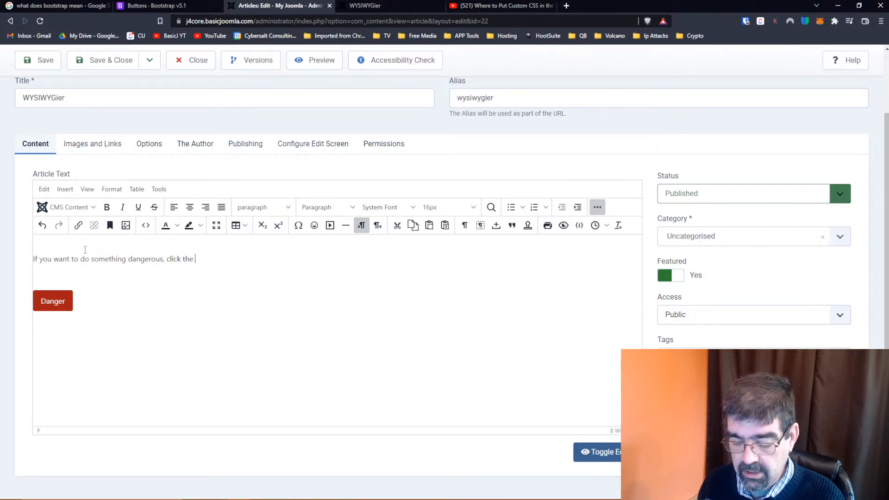
{"action": "type", "text": "dange button below"}
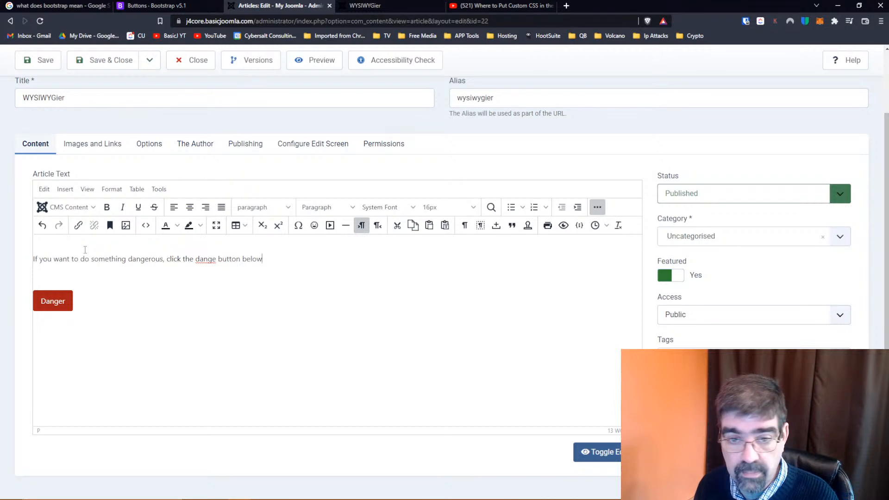
{"action": "type", "text": "!"}
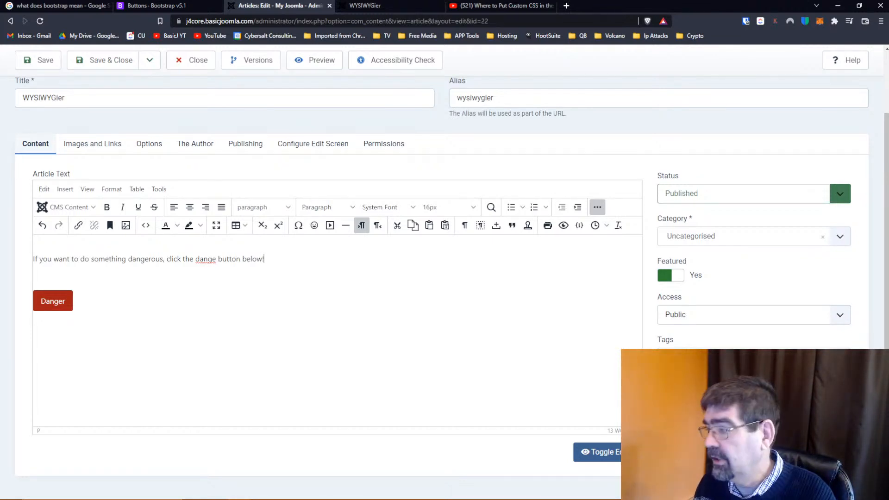
Correct the misspelled word "dange" to "danger" in the sentence above the button
{"action": "left_click", "coordinate": [195, 259]}
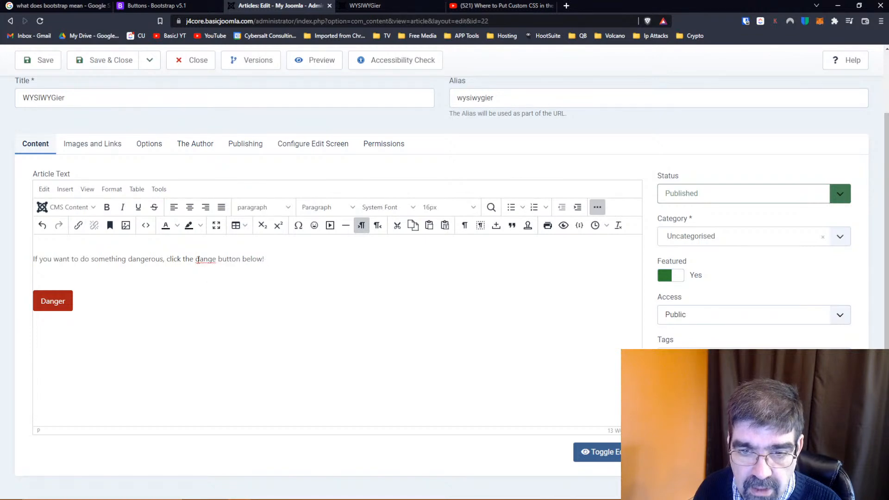
{"action": "left_click", "coordinate": [216, 258]}
{"action": "type", "text": "r"}
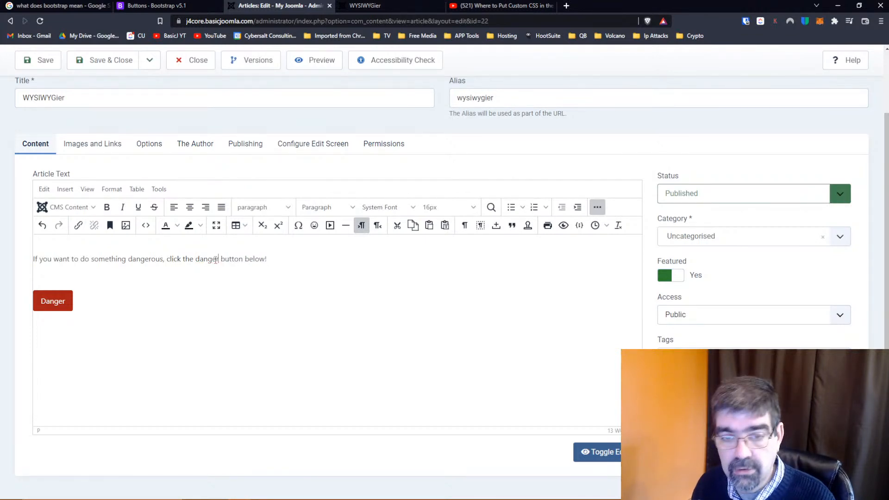
Center both the sentence and the Danger button in the article
{"action": "left_click", "coordinate": [291, 260]}
{"action": "left_click", "coordinate": [189, 207]}
{"action": "left_click", "coordinate": [127, 298]}
{"action": "left_click", "coordinate": [190, 207]}
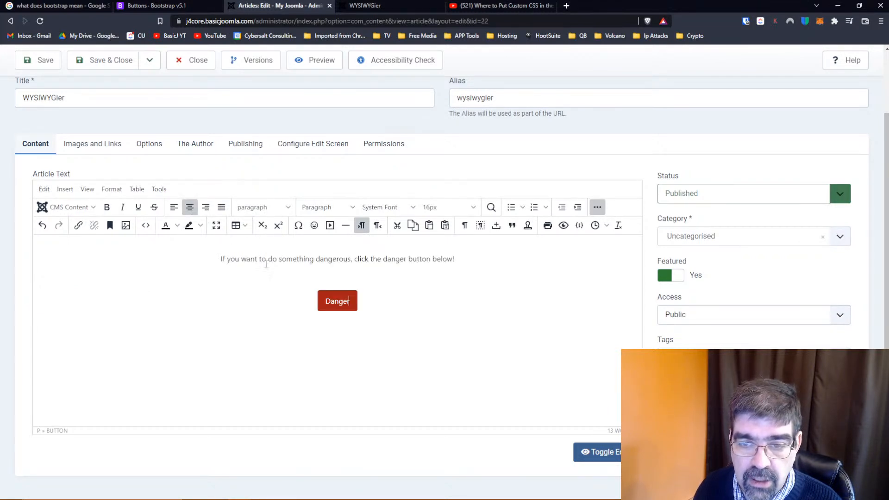
{"action": "left_click_drag", "start_coordinate": [372, 302], "coordinate": [294, 299]}
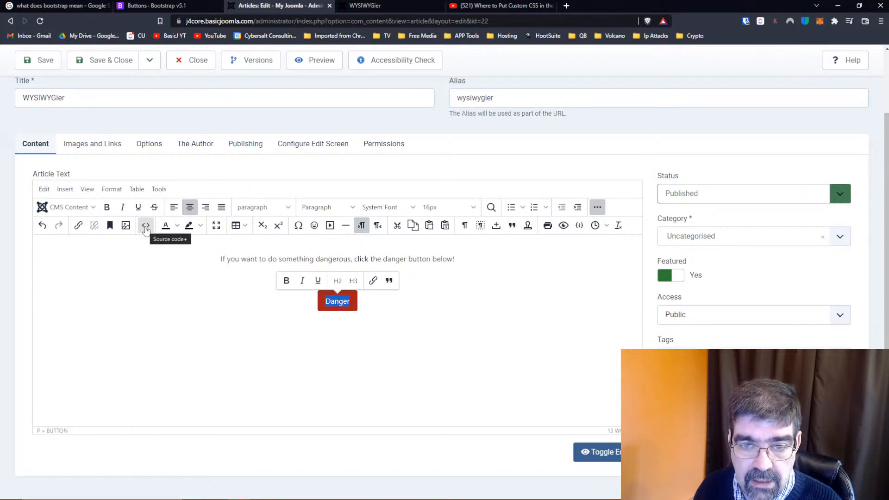
{"action": "left_click", "coordinate": [78, 227]}
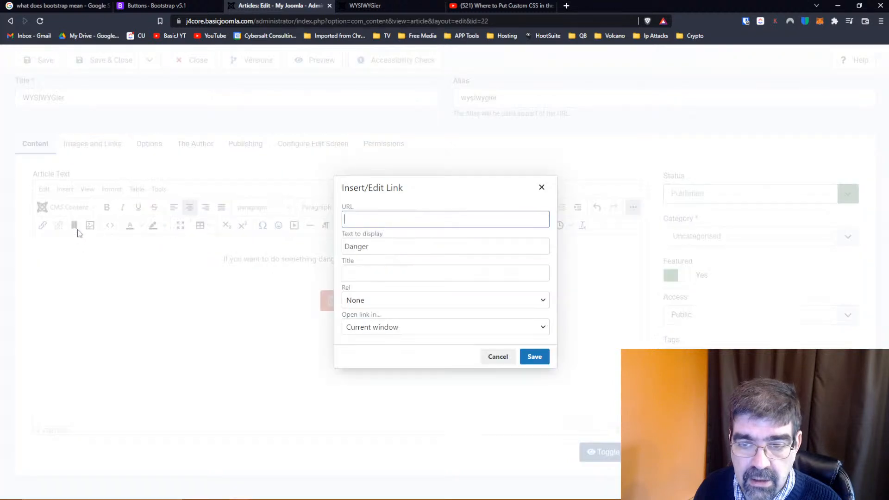
{"action": "type", "text": "htt"}
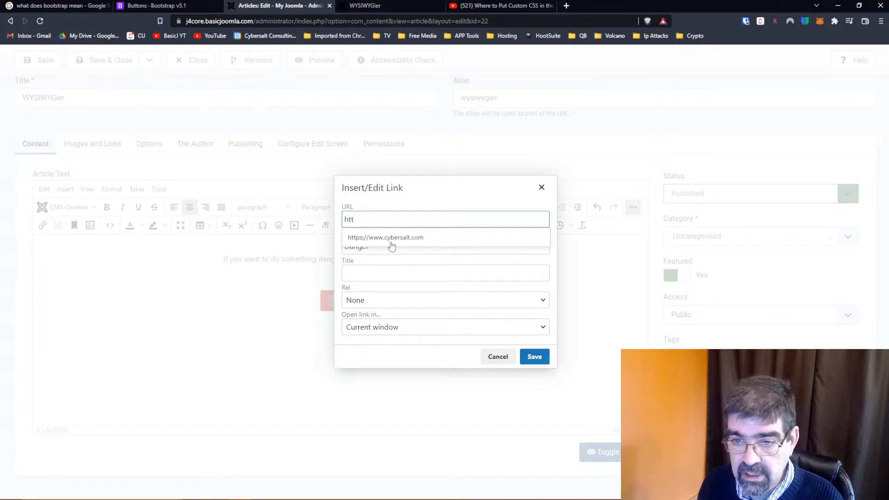
{"action": "type", "text": "ps:/"}
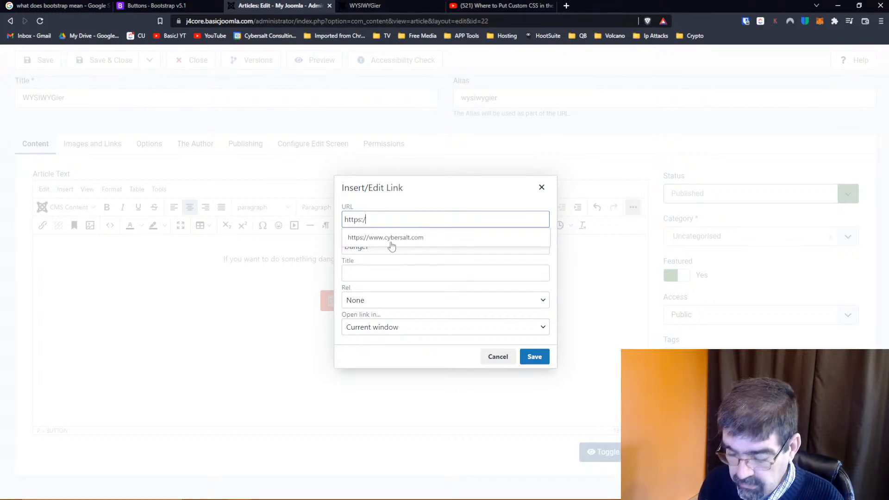
{"action": "type", "text": "/"}
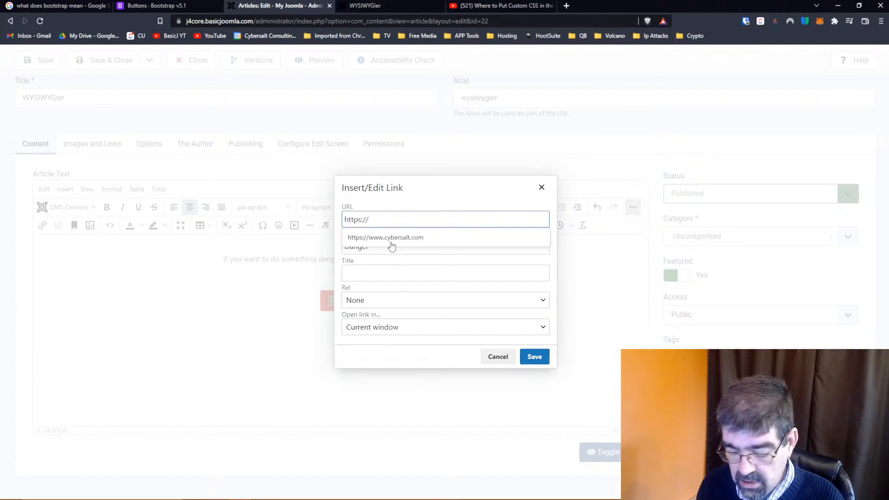
{"action": "type", "text": "basicjoomla.com"}
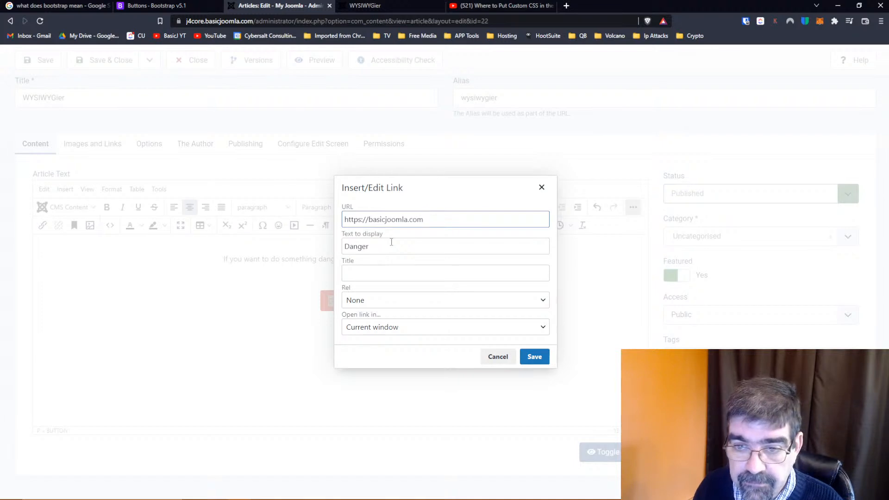
{"action": "left_click", "coordinate": [434, 328]}
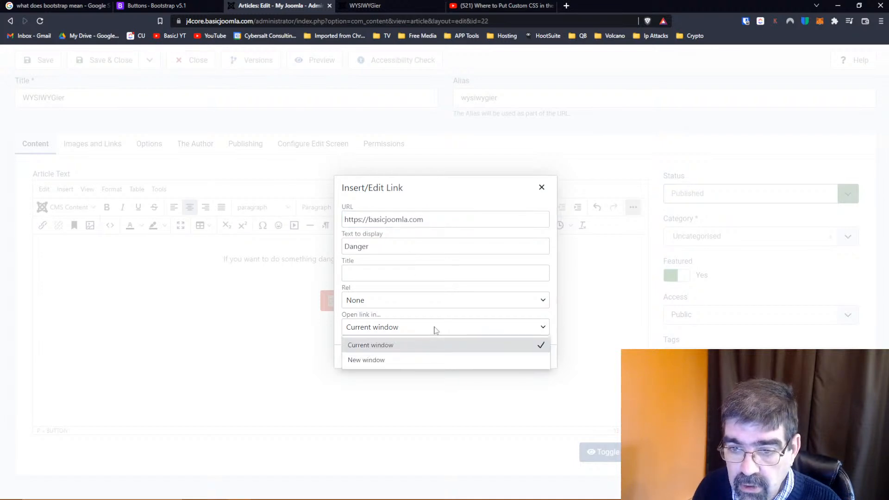
{"action": "left_click", "coordinate": [416, 359]}
{"action": "left_click", "coordinate": [531, 357]}
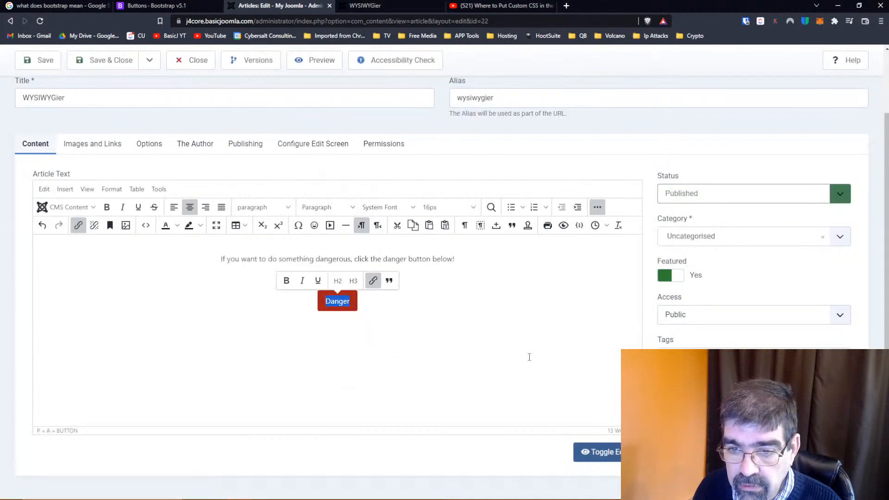
{"action": "left_click", "coordinate": [41, 61]}
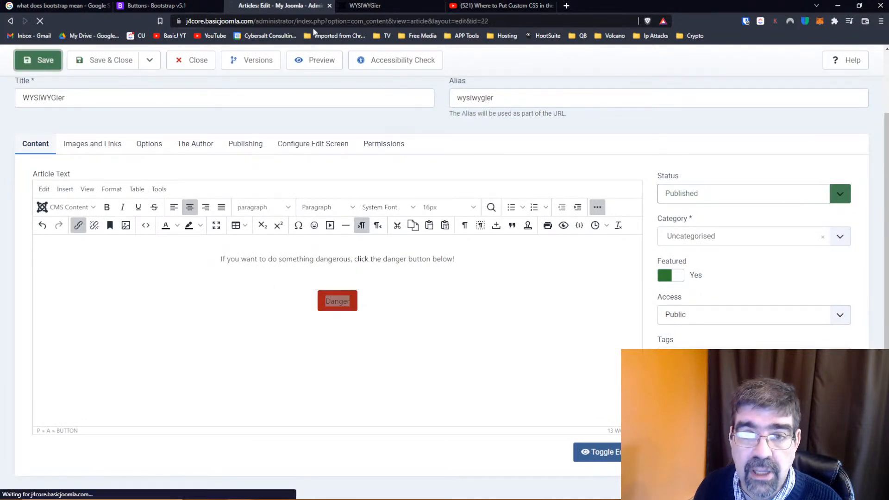
Reload the article's front-end page, test the Danger button's link, and close the page it opens
{"action": "left_click", "coordinate": [366, 6]}
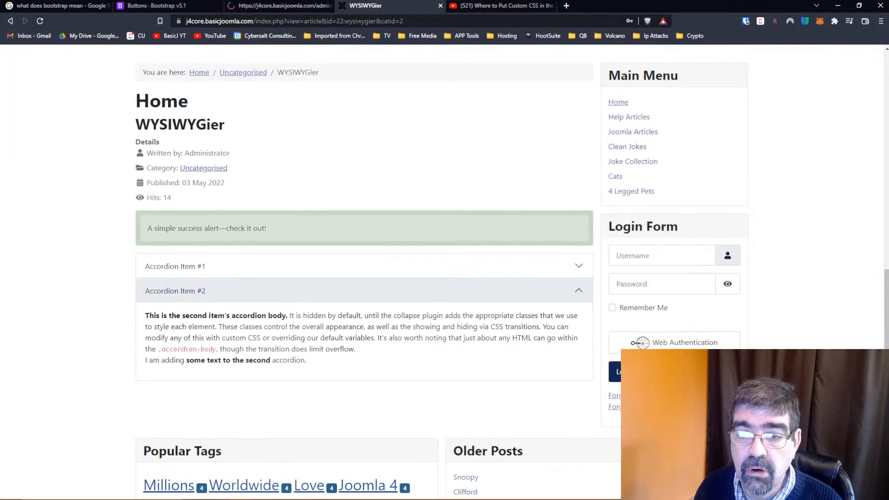
{"action": "left_click", "coordinate": [40, 21]}
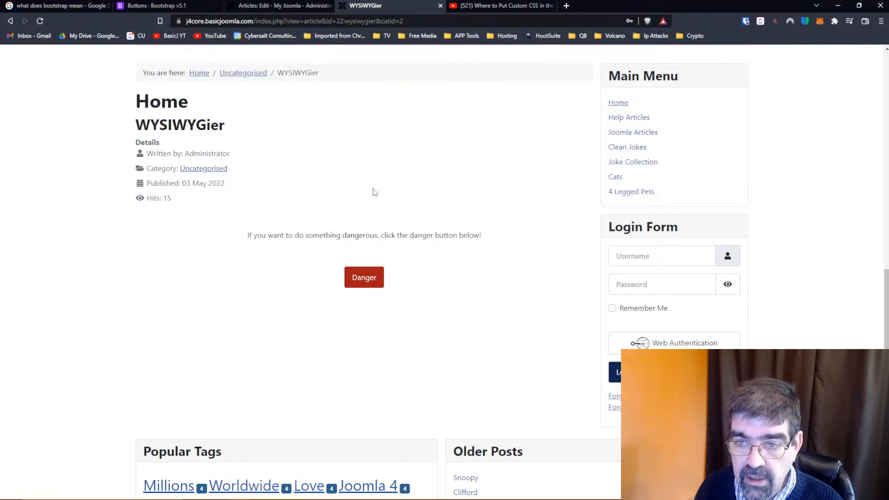
{"action": "scroll", "coordinate": [458, 175], "scroll_direction": "up", "scroll_amount": 9}
{"action": "scroll", "coordinate": [422, 136], "scroll_direction": "up", "scroll_amount": 5}
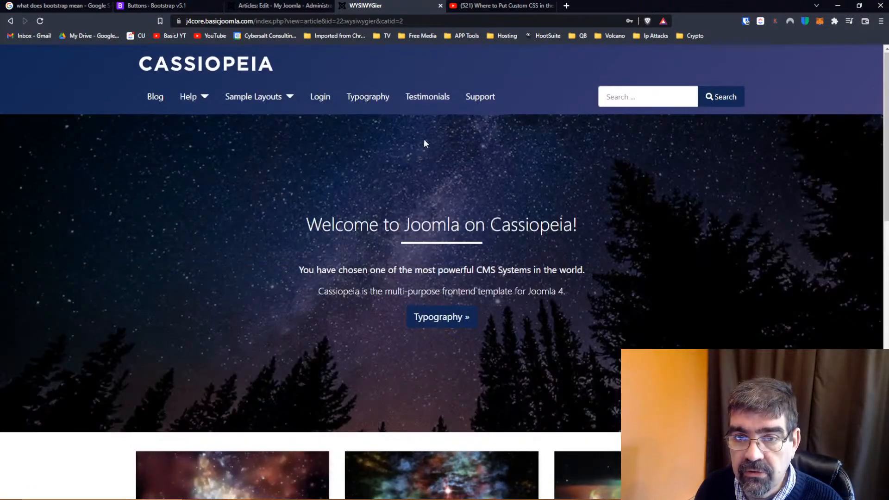
{"action": "scroll", "coordinate": [422, 137], "scroll_direction": "down", "scroll_amount": 15}
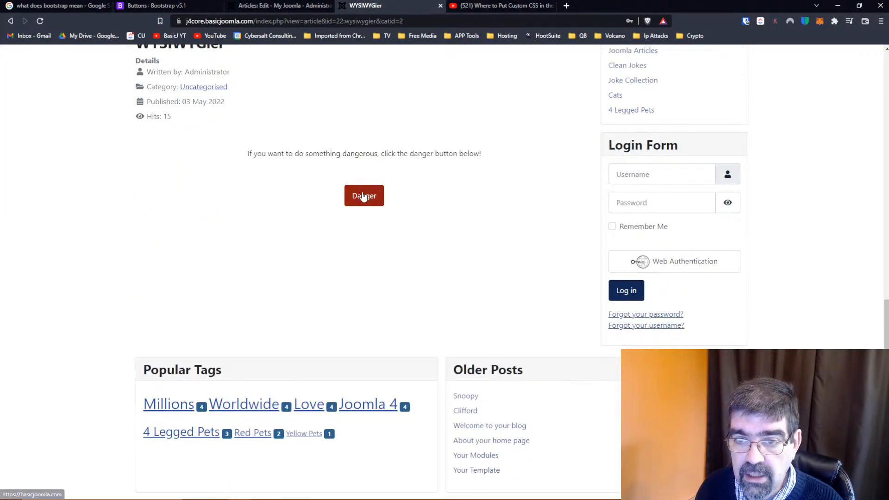
{"action": "left_click", "coordinate": [363, 196]}
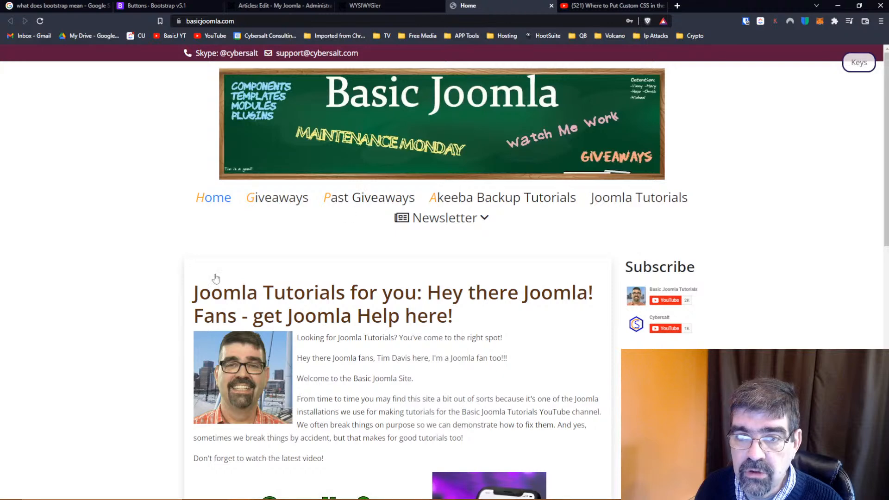
{"action": "left_click", "coordinate": [551, 7]}
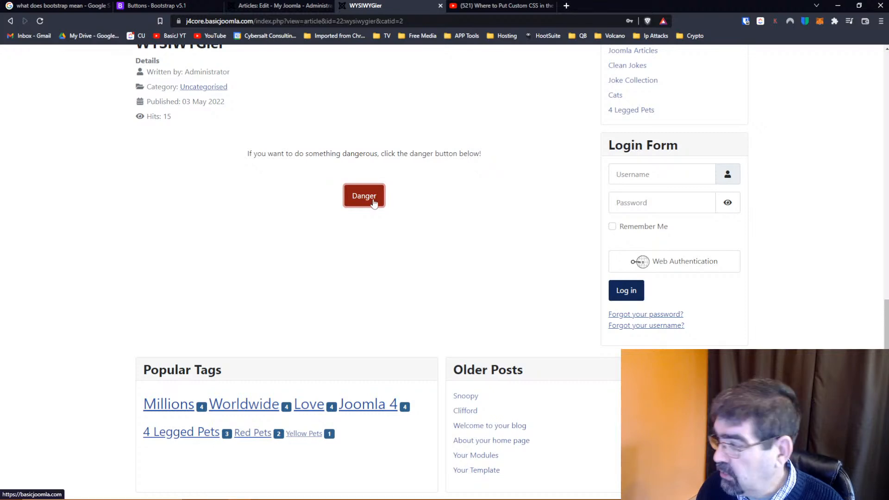
Review the Bootstrap Buttons documentation through the Button tags section and highlight class="btn btn-primary" in the button example
{"action": "left_click", "coordinate": [177, 7]}
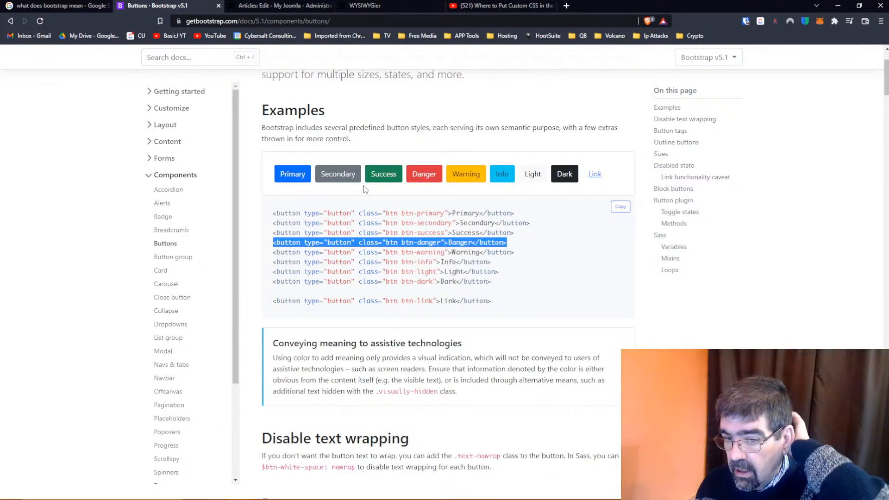
{"action": "scroll", "coordinate": [364, 187], "scroll_direction": "down", "scroll_amount": 2}
{"action": "scroll", "coordinate": [365, 187], "scroll_direction": "down", "scroll_amount": 2}
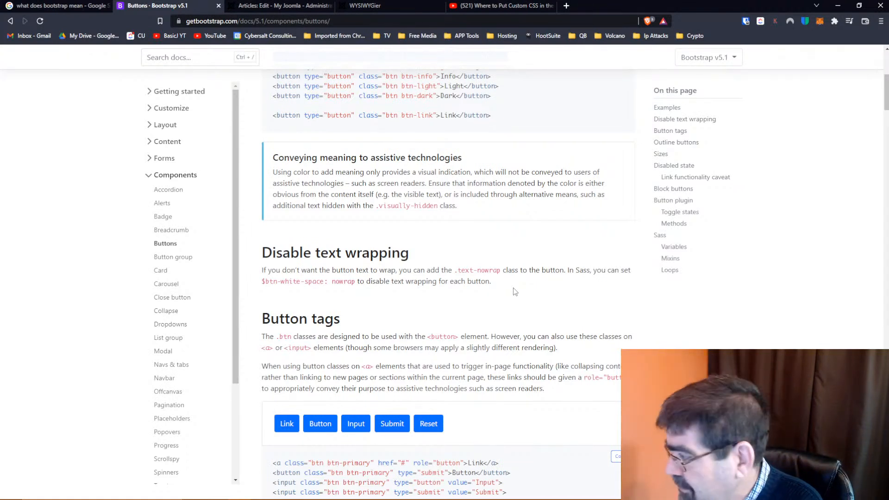
{"action": "scroll", "coordinate": [505, 284], "scroll_direction": "down", "scroll_amount": 1}
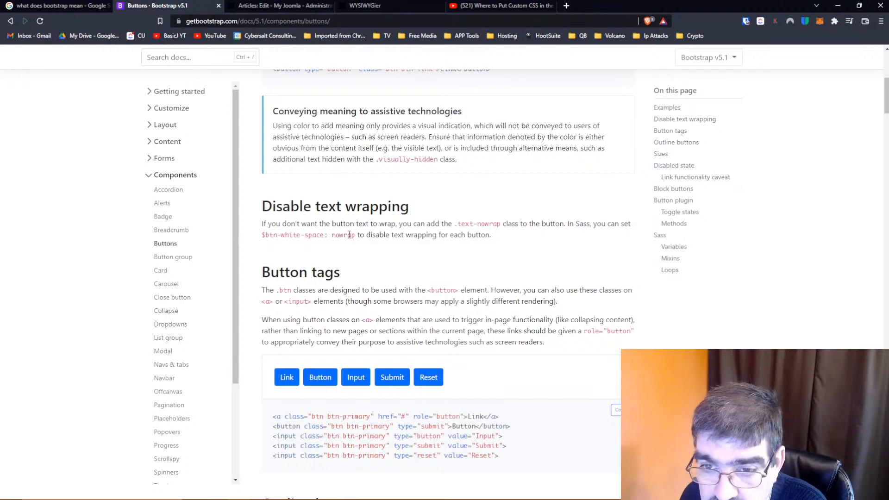
{"action": "scroll", "coordinate": [349, 235], "scroll_direction": "down", "scroll_amount": 2}
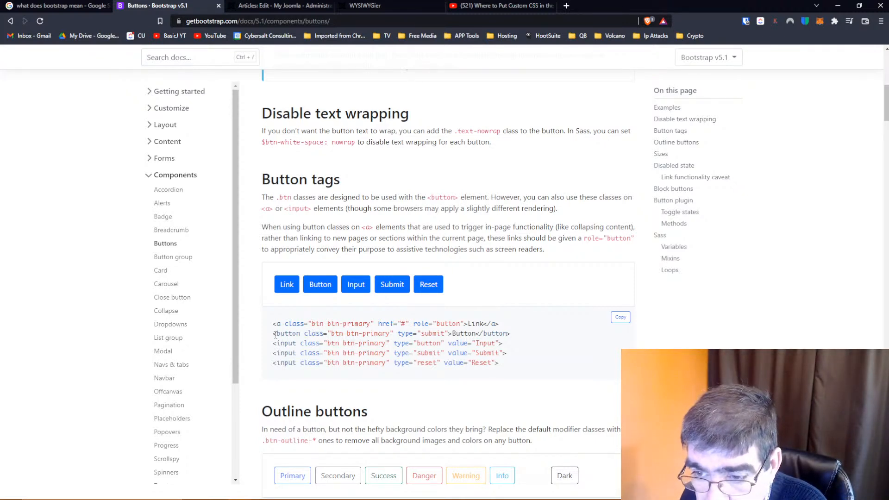
{"action": "left_click_drag", "start_coordinate": [303, 333], "coordinate": [391, 334]}
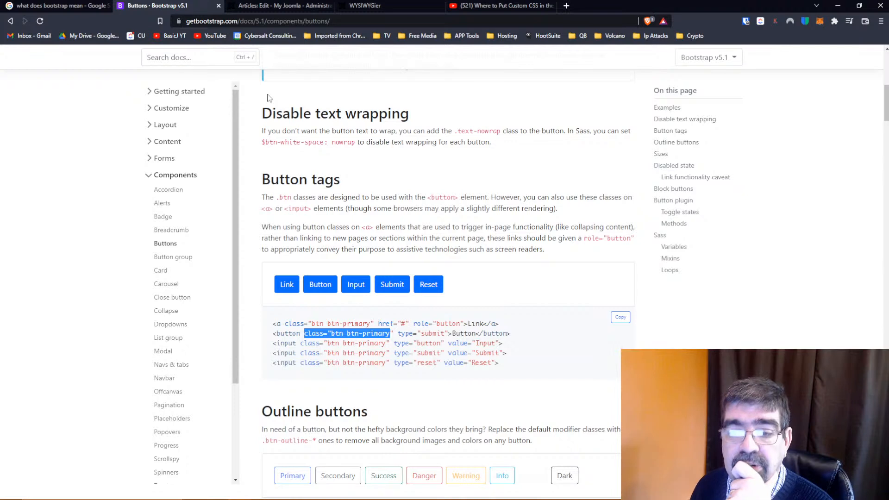
Italicize the word "something" in the Joomla article's sentence and open the article's source code
{"action": "left_click", "coordinate": [255, 5]}
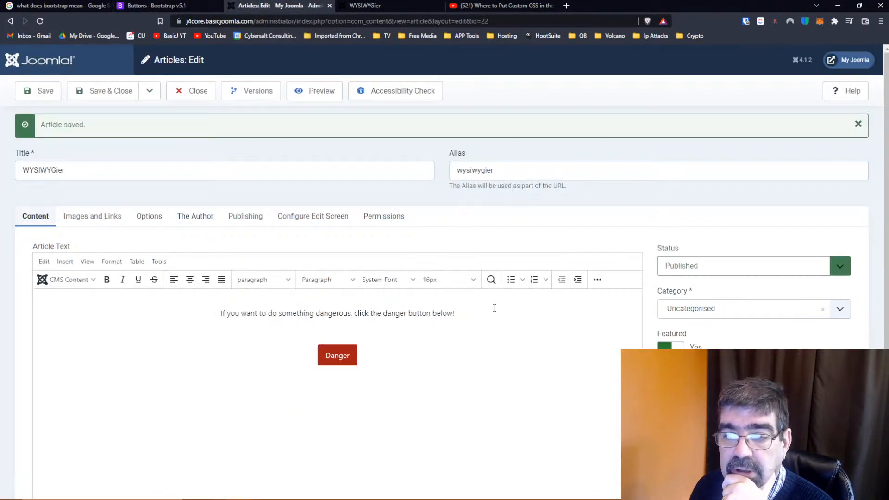
{"action": "left_click", "coordinate": [443, 351]}
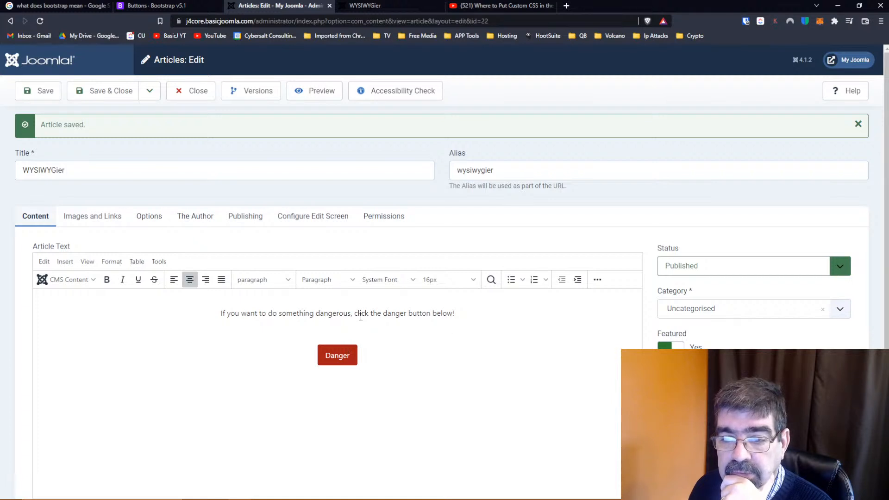
{"action": "double_click", "coordinate": [285, 313]}
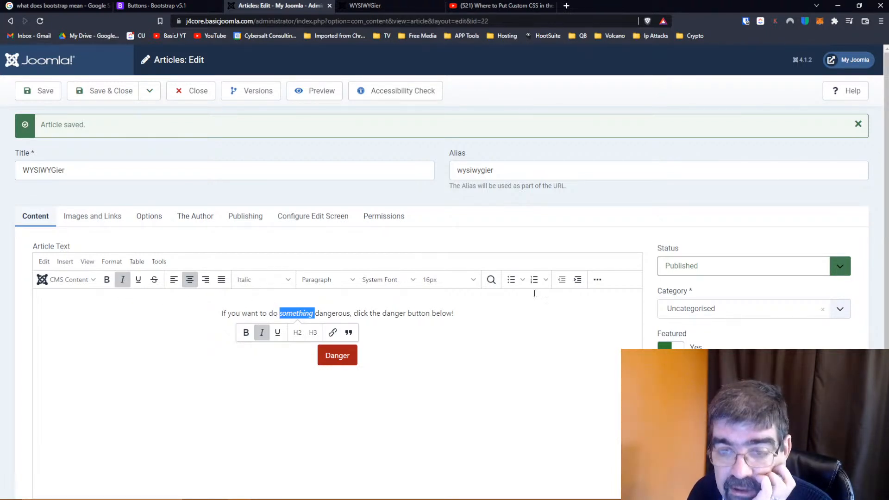
{"action": "left_click", "coordinate": [596, 280]}
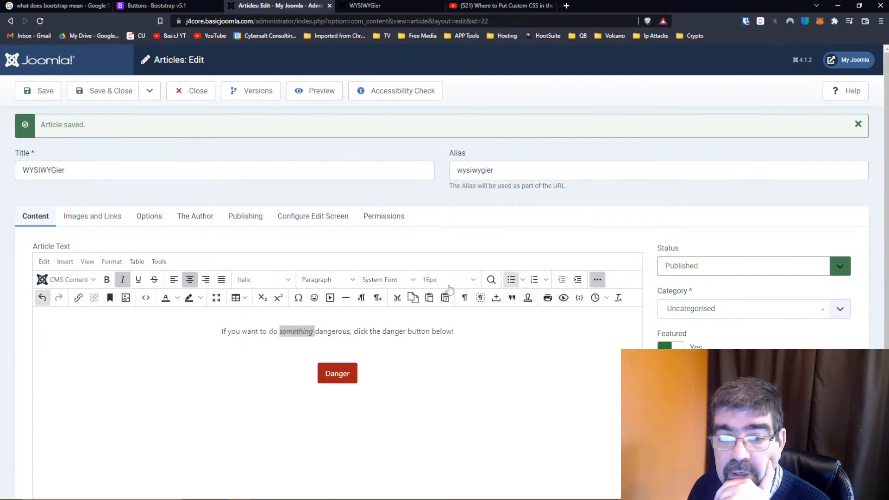
{"action": "left_click", "coordinate": [110, 298]}
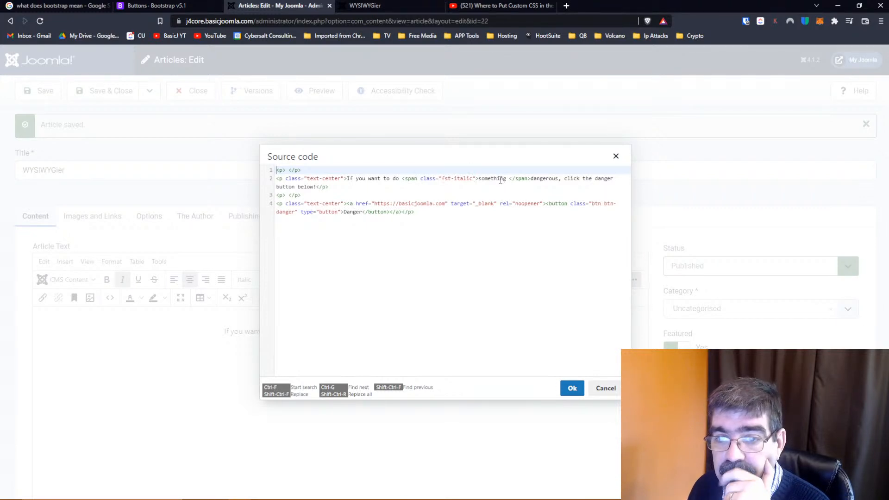
Copy class="btn btn-primary" from the Bootstrap Button tags example and return to the article's source code
{"action": "left_click", "coordinate": [145, 6]}
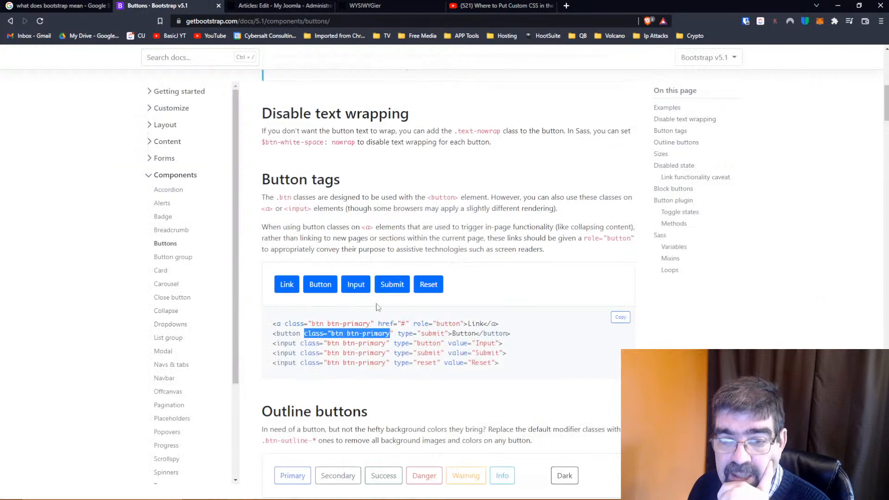
{"action": "right_click", "coordinate": [355, 333]}
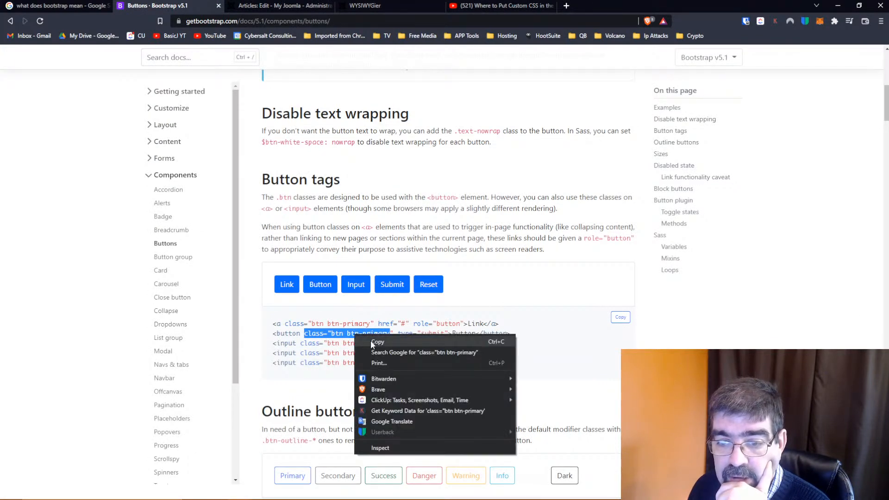
{"action": "left_click", "coordinate": [372, 341]}
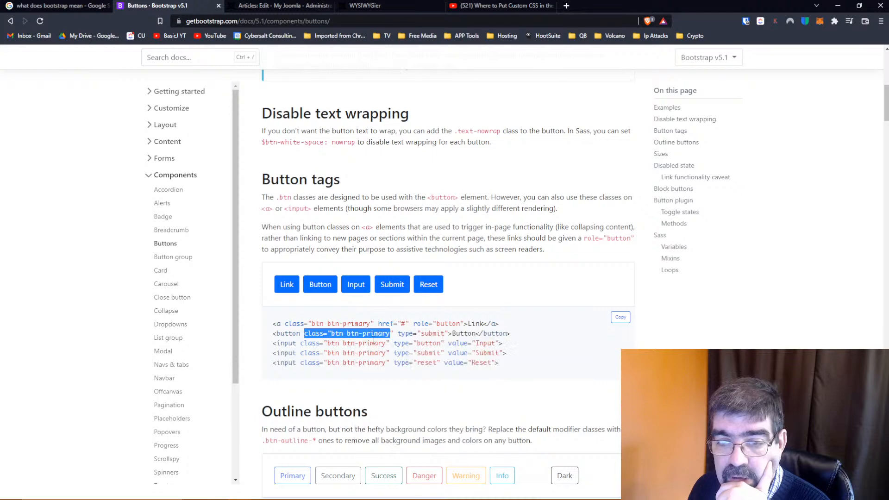
{"action": "left_click", "coordinate": [258, 6]}
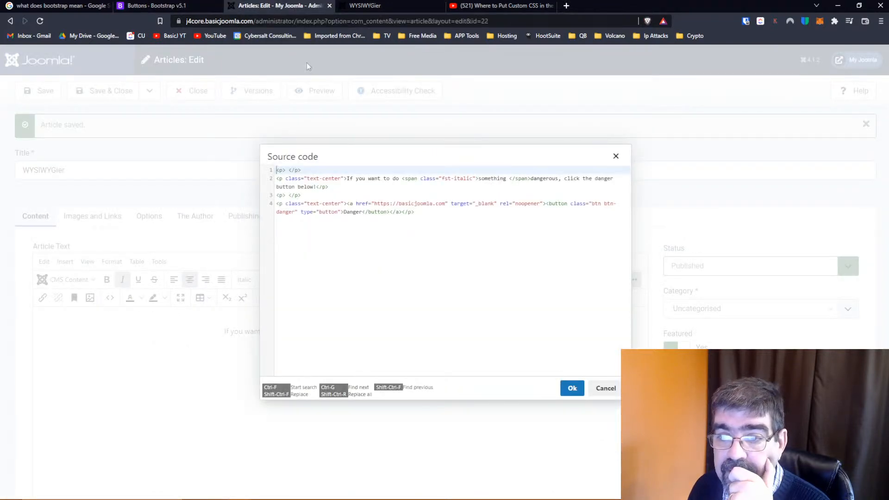
Add a space after fst-italic in the span's class and copy only btn btn-primary from the Bootstrap Button tags example
{"action": "left_click", "coordinate": [474, 178]}
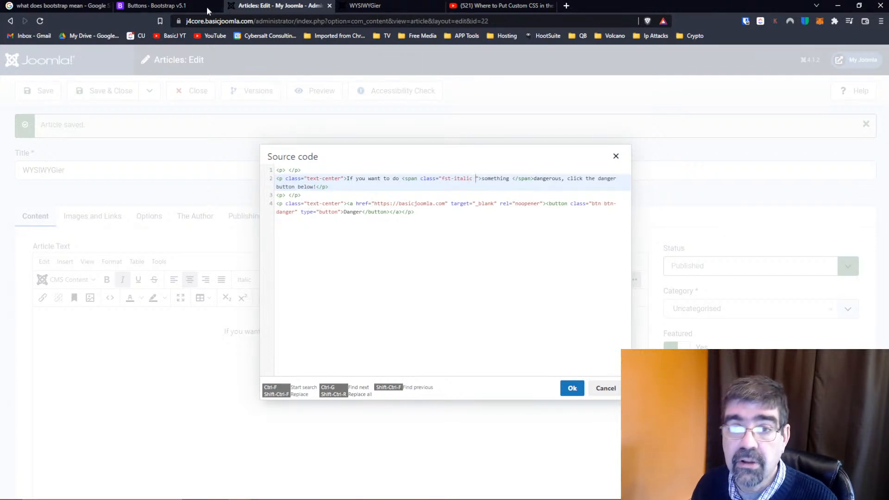
{"action": "left_click", "coordinate": [186, 6]}
{"action": "left_click", "coordinate": [367, 341]}
{"action": "left_click_drag", "start_coordinate": [331, 333], "coordinate": [390, 335]}
{"action": "right_click", "coordinate": [386, 335]}
{"action": "left_click", "coordinate": [412, 342]}
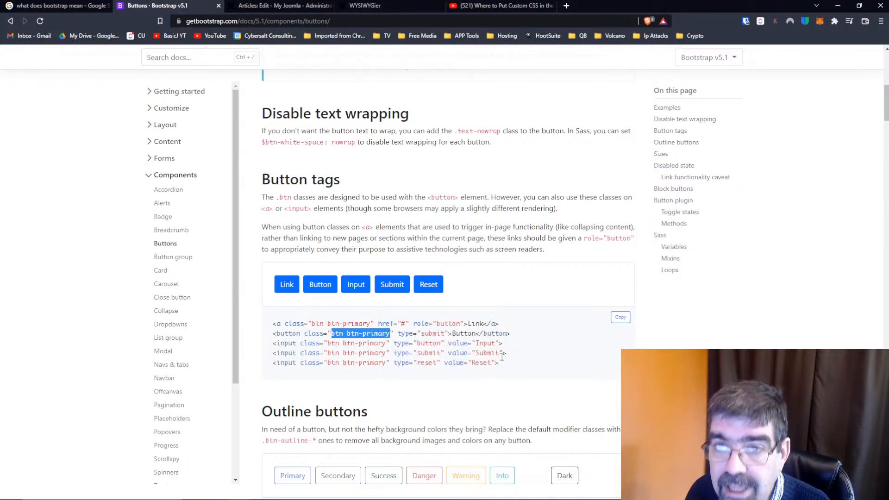
Paste btn btn-primary after fst-italic in the class of the span around "something" and apply the source code
{"action": "left_click", "coordinate": [292, 6]}
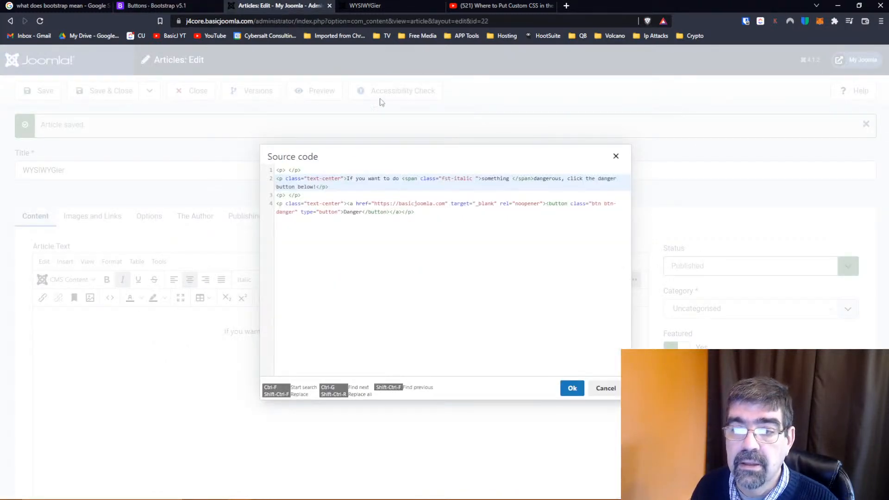
{"action": "key", "text": "ctrl+v"}
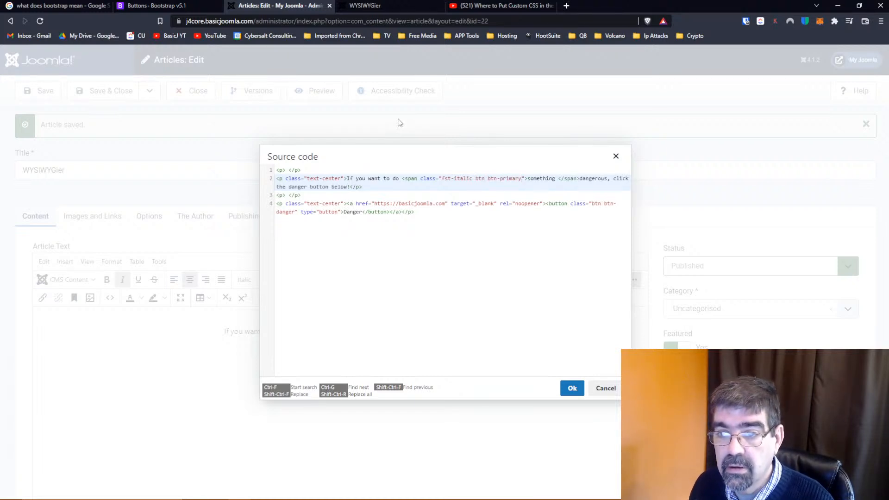
{"action": "left_click", "coordinate": [572, 388]}
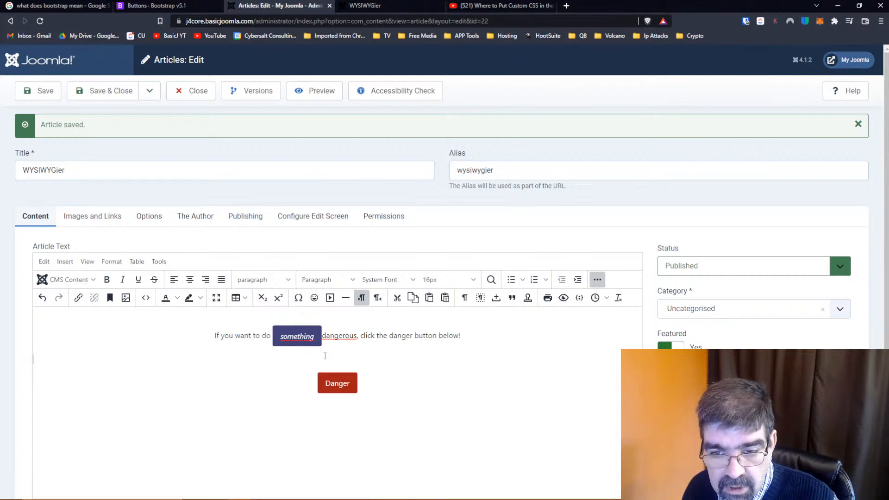
{"action": "left_click", "coordinate": [297, 337]}
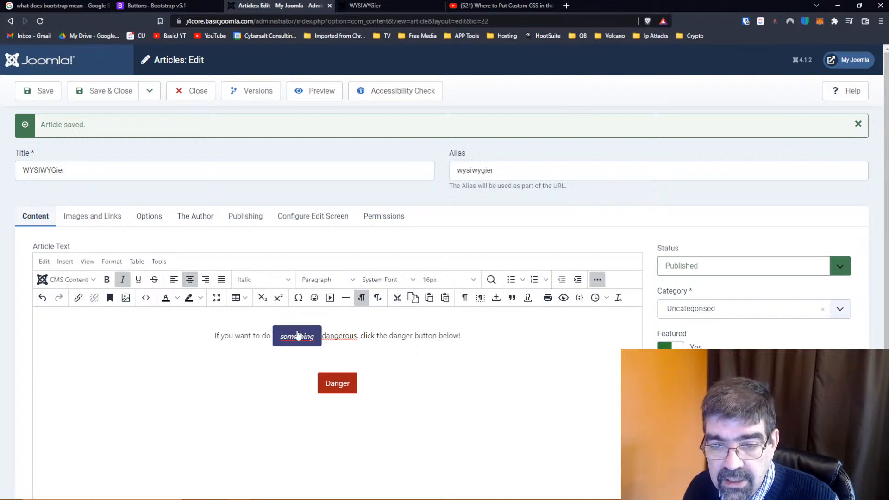
Save the article, reload its front-end page to check the button-styled "something", and return to the article editor
{"action": "left_click", "coordinate": [49, 101]}
{"action": "left_click", "coordinate": [370, 6]}
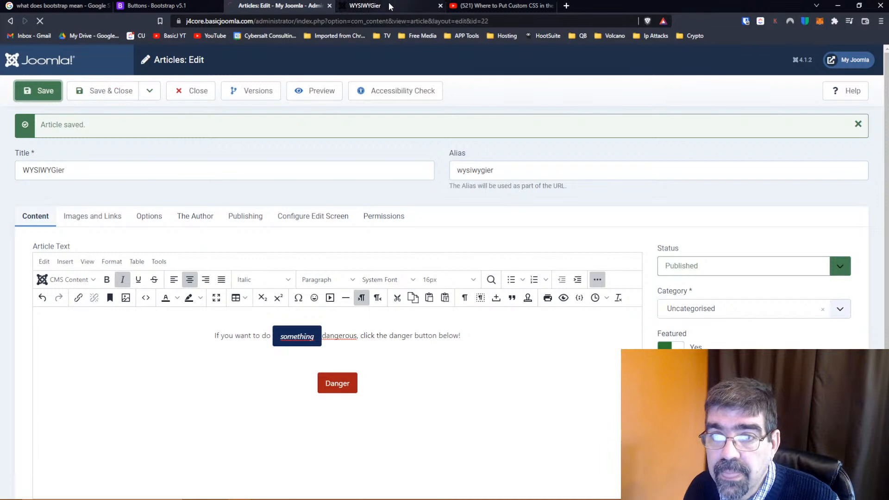
{"action": "left_click", "coordinate": [40, 21]}
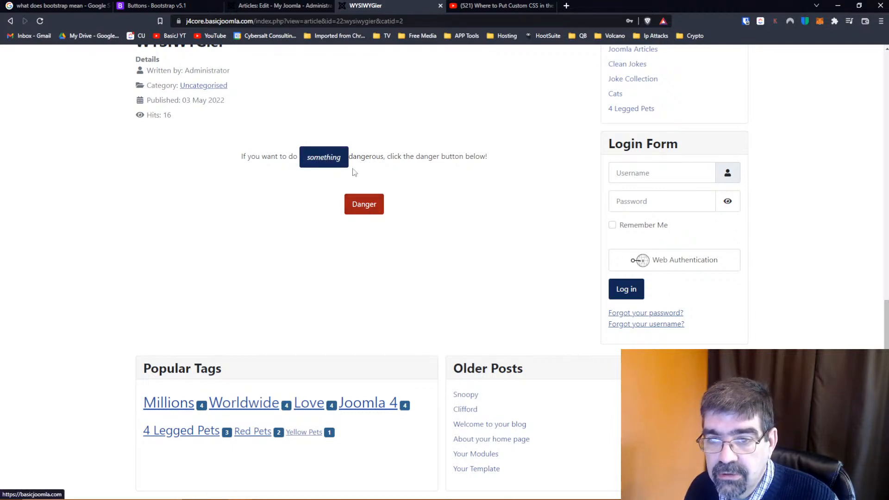
{"action": "left_click", "coordinate": [257, 6]}
{"action": "left_click", "coordinate": [324, 318]}
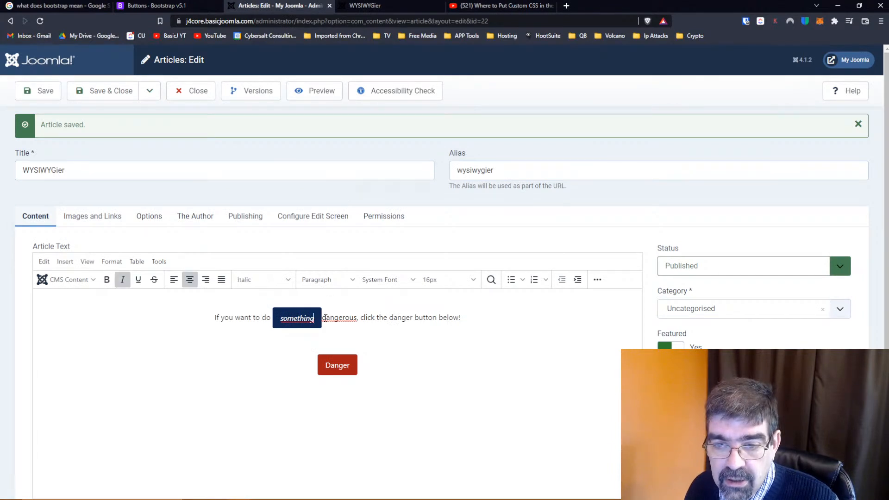
{"action": "left_click", "coordinate": [328, 318]}
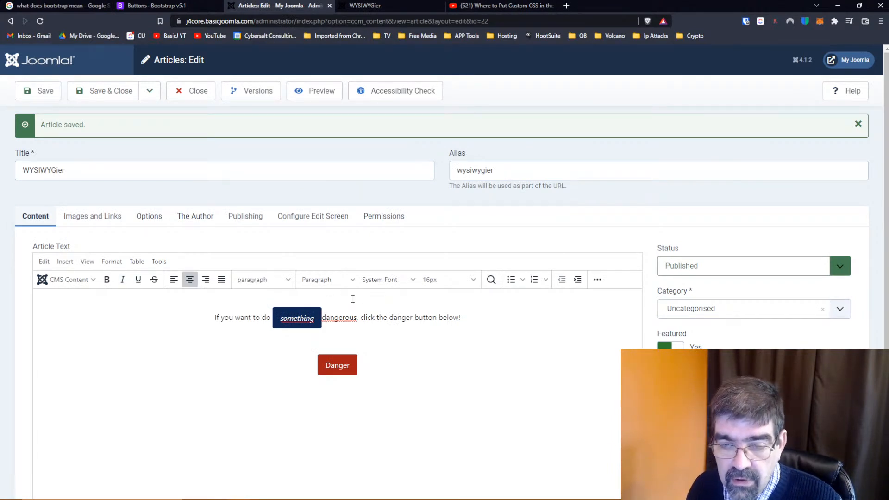
{"action": "key", "text": "Left"}
{"action": "key", "text": "Right"}
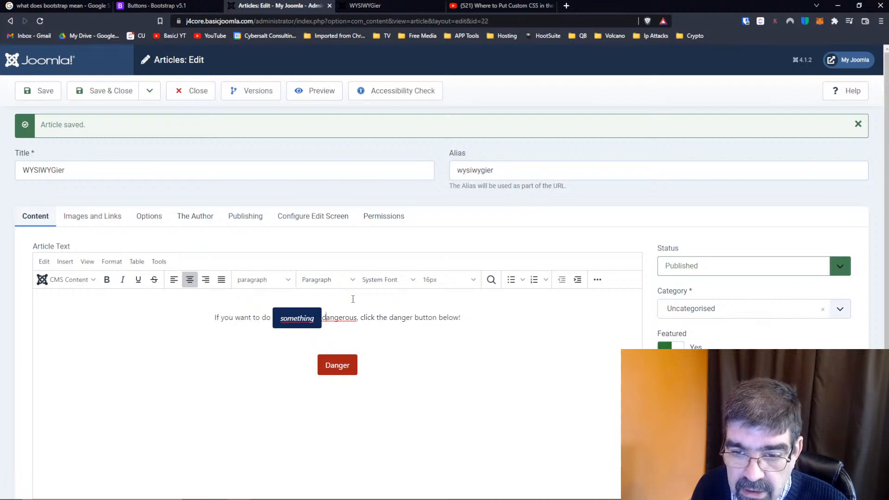
{"action": "key", "text": "Left"}
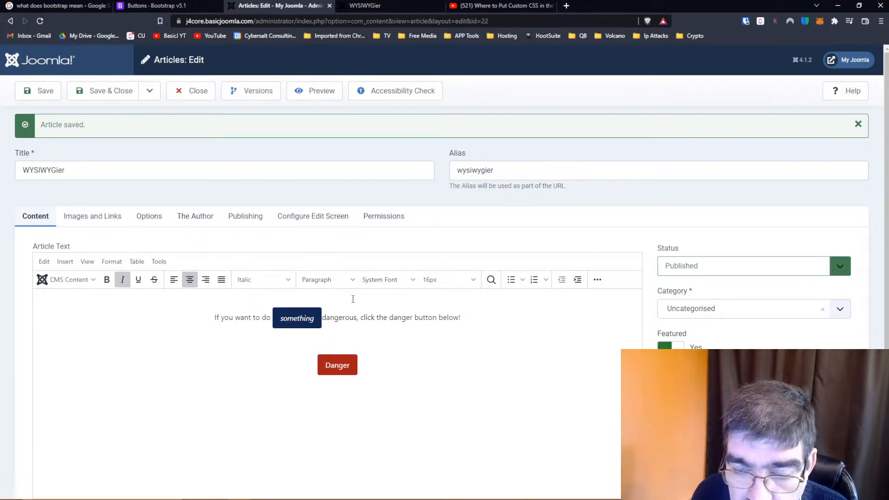
{"action": "key", "text": "Right"}
{"action": "key", "text": "Left"}
{"action": "key", "text": "Right"}
{"action": "key", "text": "Left"}
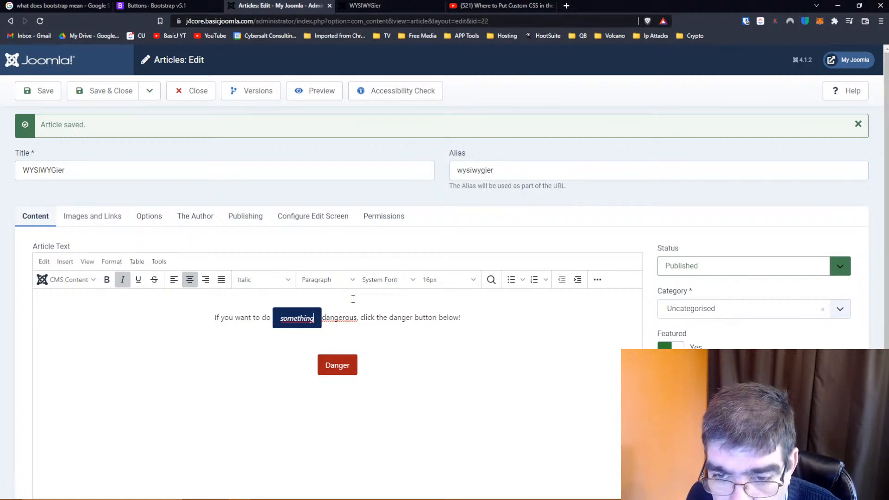
In the article's source code, move the space after "something" from inside the span to after its closing tag and apply it
{"action": "left_click", "coordinate": [597, 279]}
{"action": "left_click", "coordinate": [145, 298]}
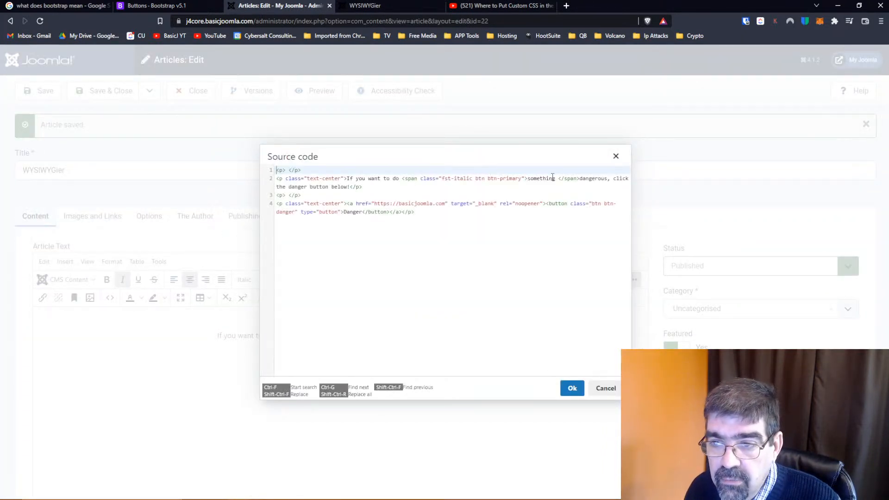
{"action": "left_click", "coordinate": [579, 179]}
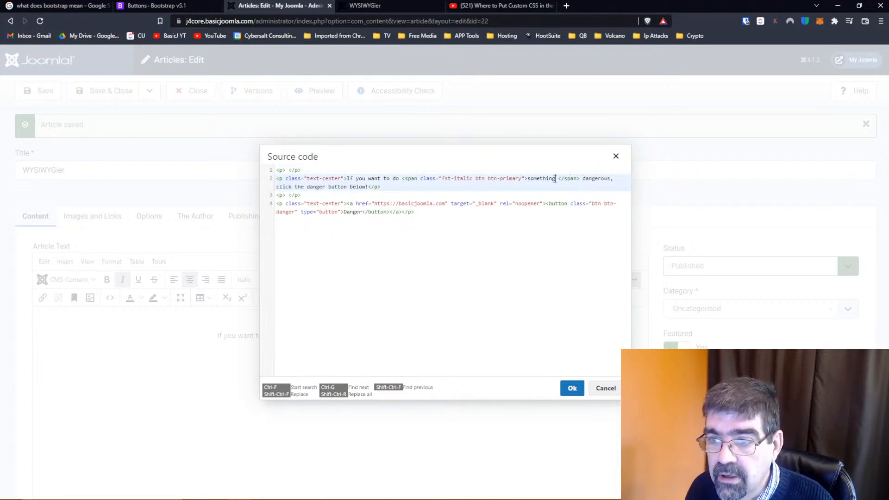
{"action": "key", "text": "Delete"}
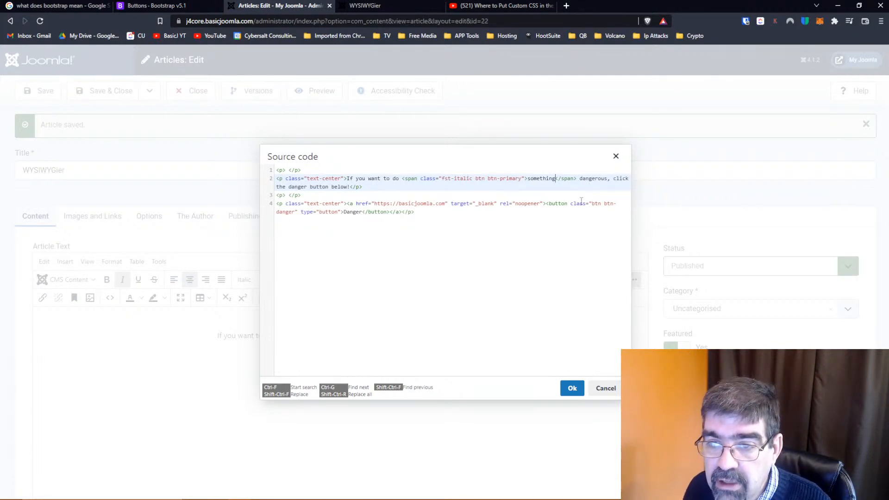
{"action": "left_click", "coordinate": [572, 388]}
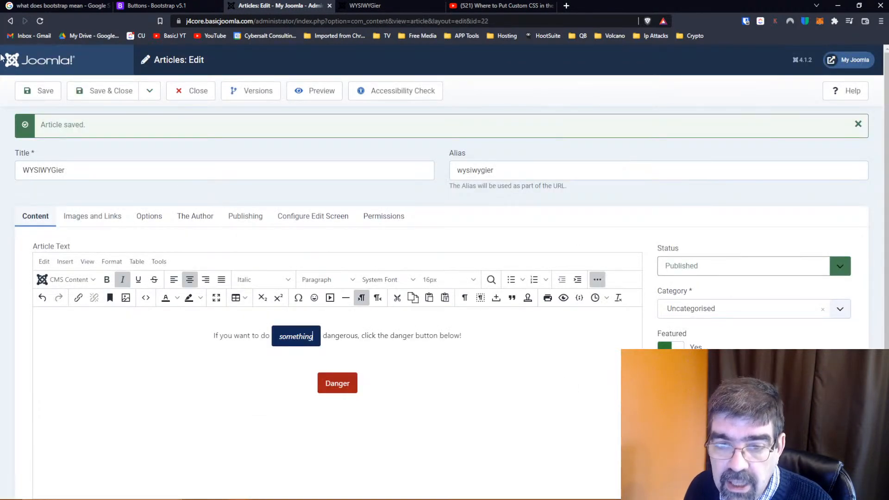
Save the article and reload its front-end page to check the spacing between "something" and "dangerous"
{"action": "left_click", "coordinate": [31, 91]}
{"action": "left_click", "coordinate": [364, 6]}
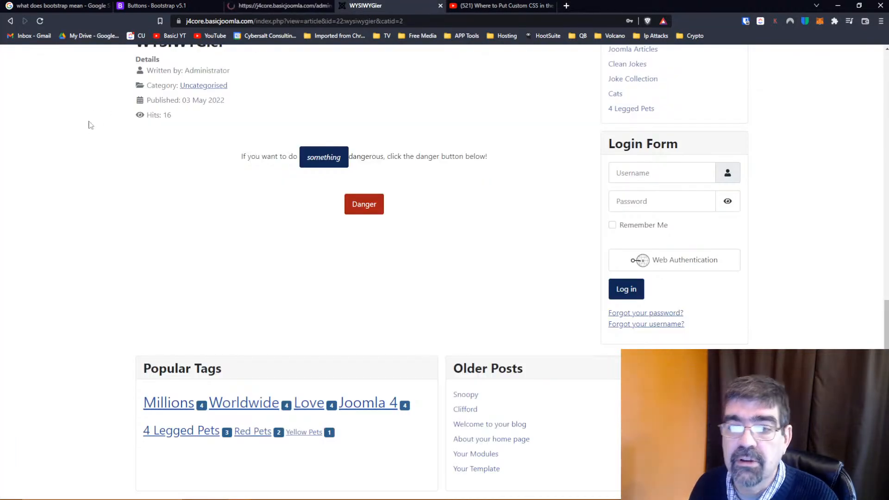
{"action": "left_click", "coordinate": [40, 21]}
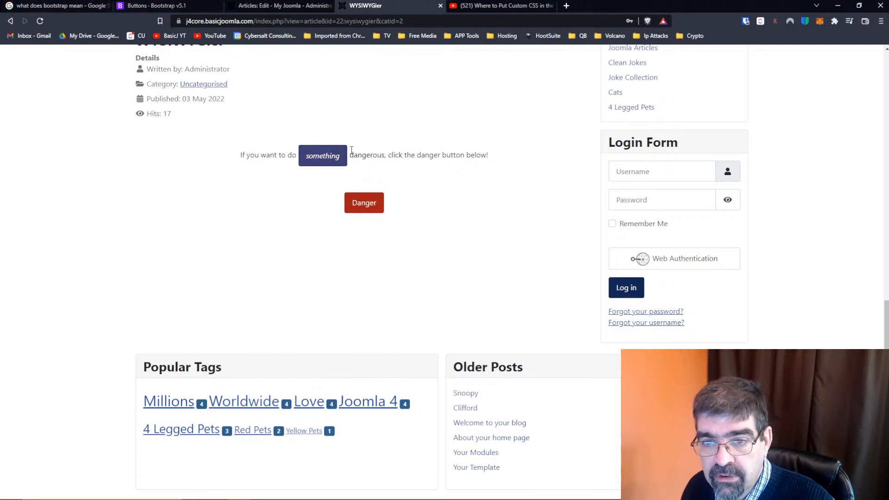
Remove fst-italic from the class of the span around "something" in the article's source code
{"action": "left_click", "coordinate": [258, 6]}
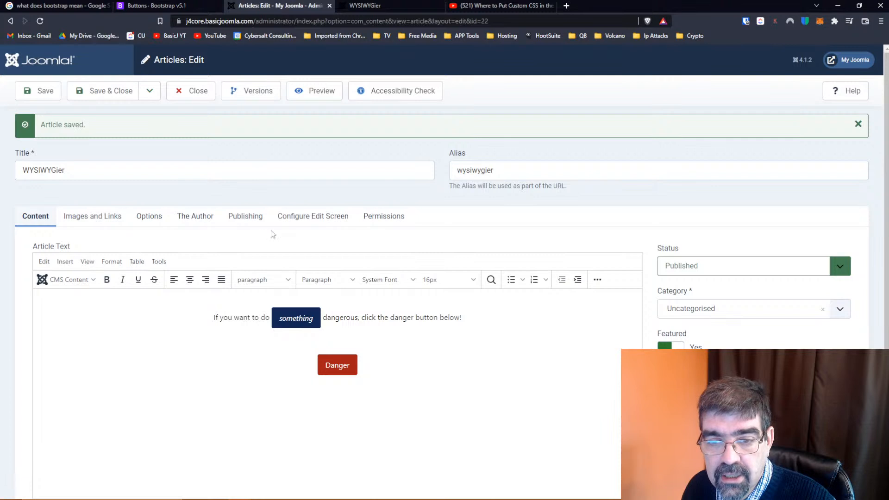
{"action": "left_click", "coordinate": [597, 279]}
{"action": "left_click", "coordinate": [145, 298]}
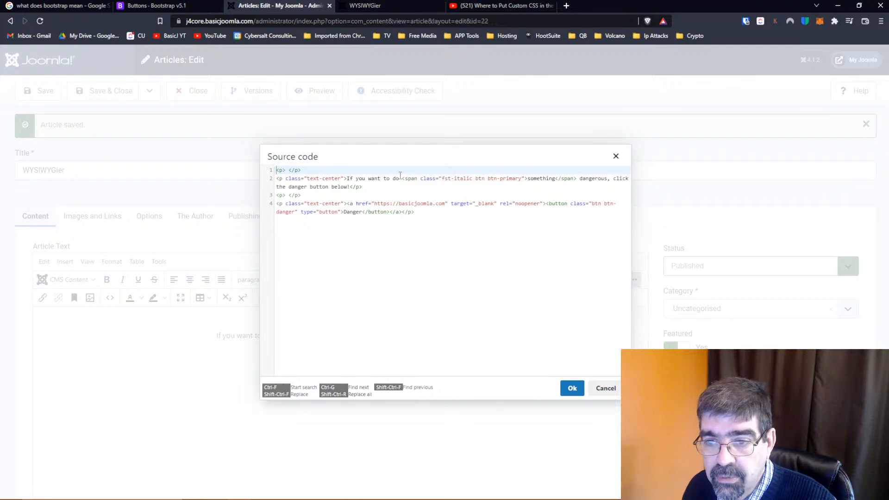
{"action": "left_click_drag", "start_coordinate": [442, 179], "coordinate": [473, 179]}
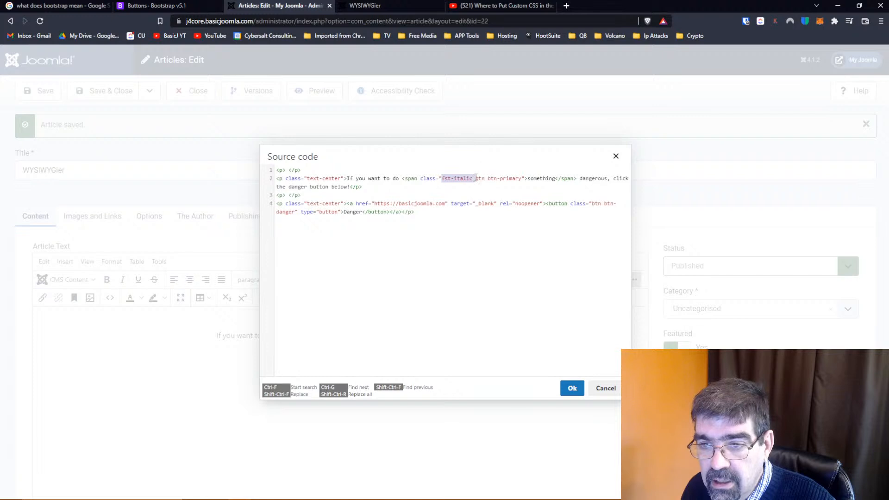
{"action": "key", "text": "BackSpace"}
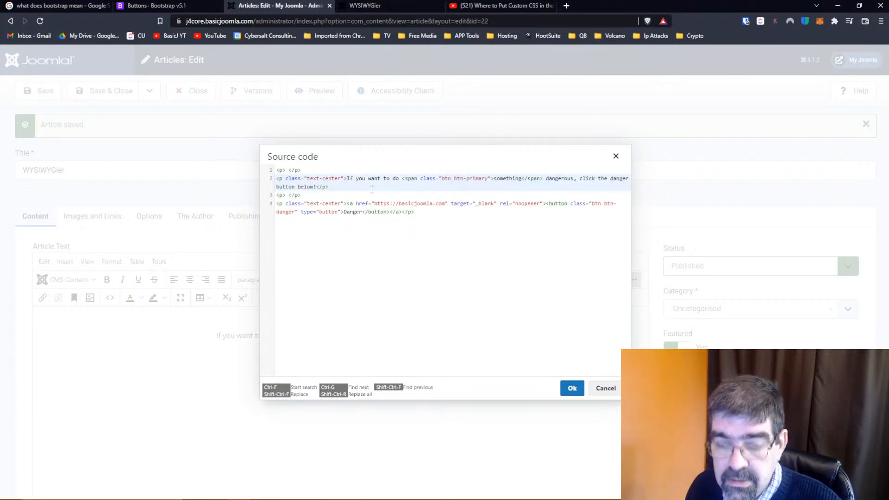
Insert an opening span tag with class="btn btn-primary" before "button below!" and apply the source code
{"action": "type", "text": "<p"}
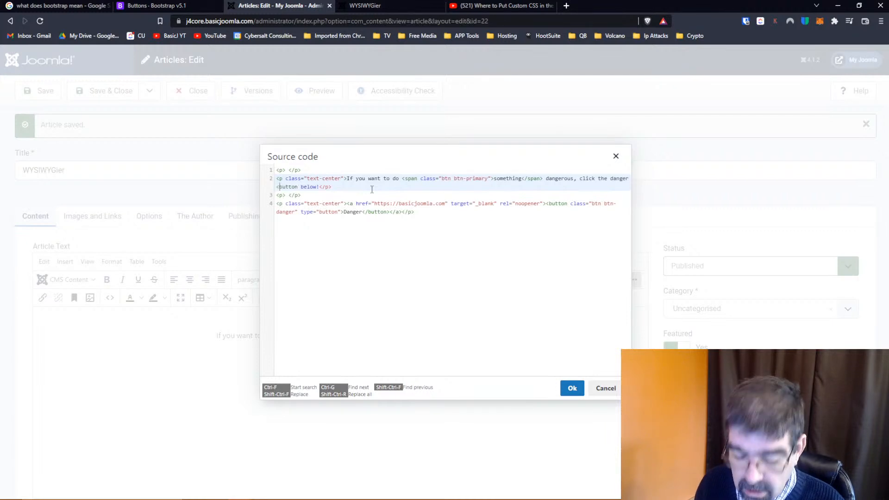
{"action": "key", "text": "BackSpace"}
{"action": "type", "text": "span"}
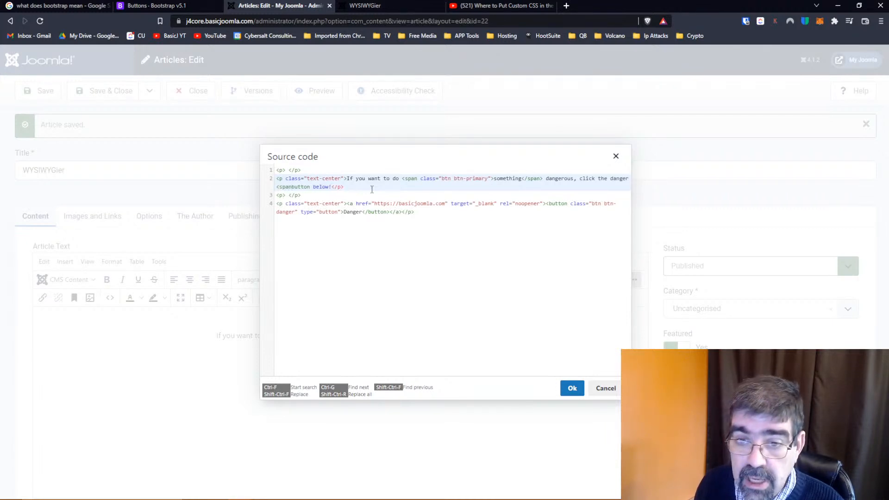
{"action": "type", "text": " class"}
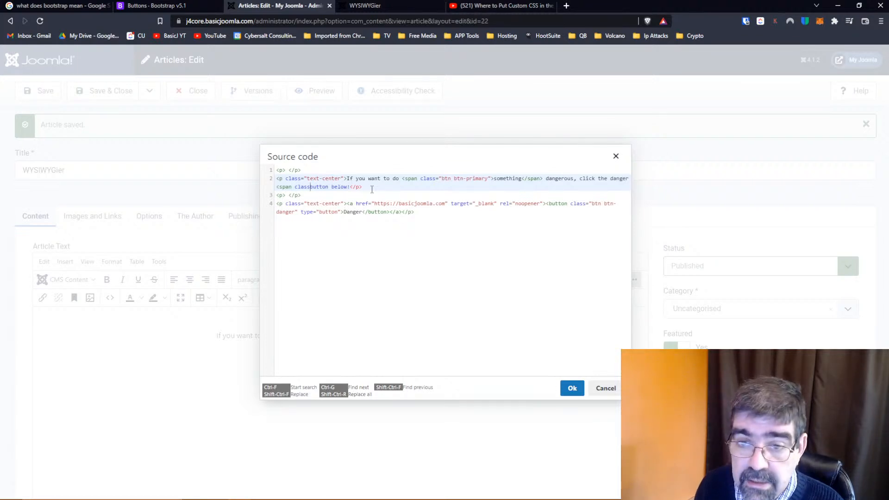
{"action": "type", "text": "="}
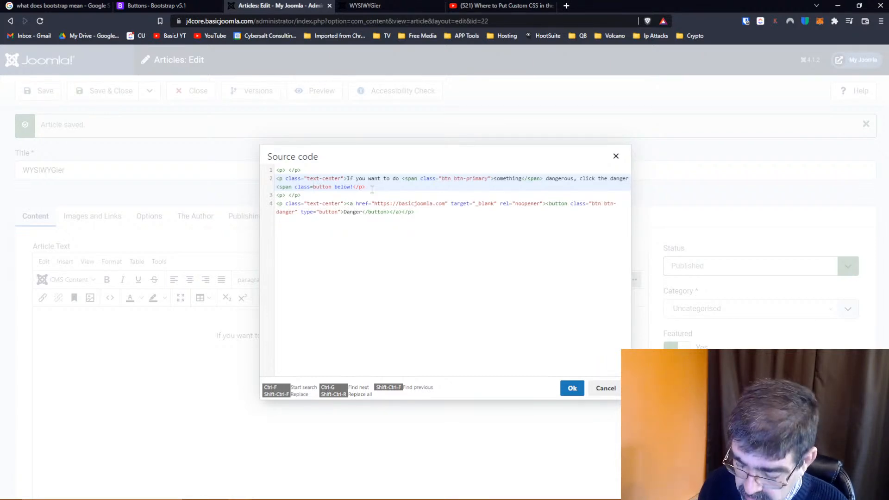
{"action": "key", "text": "super+v"}
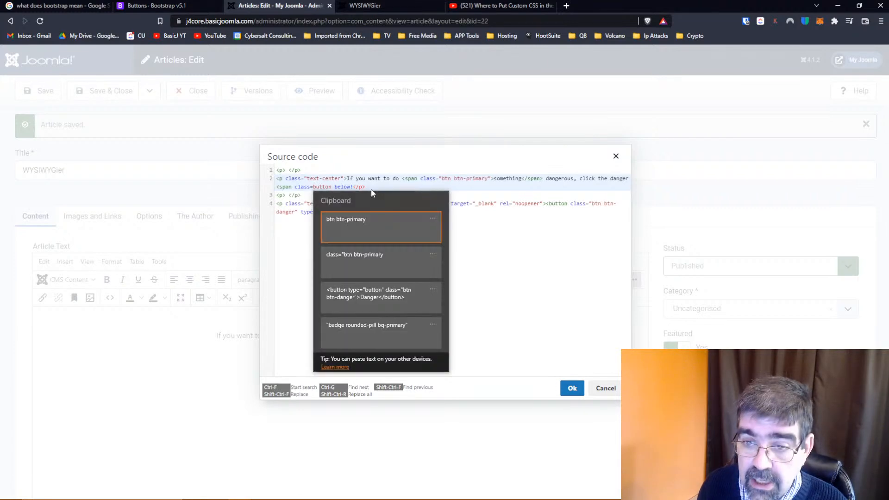
{"action": "left_click", "coordinate": [371, 226]}
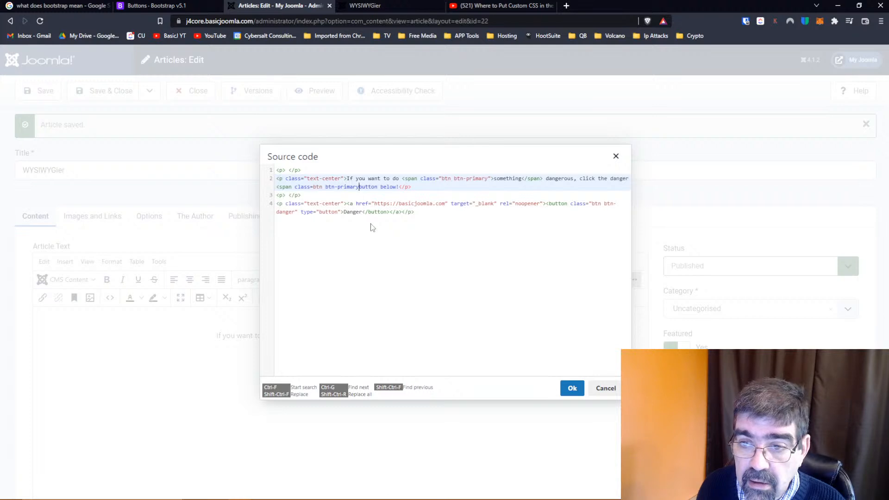
{"action": "type", "text": "\">"}
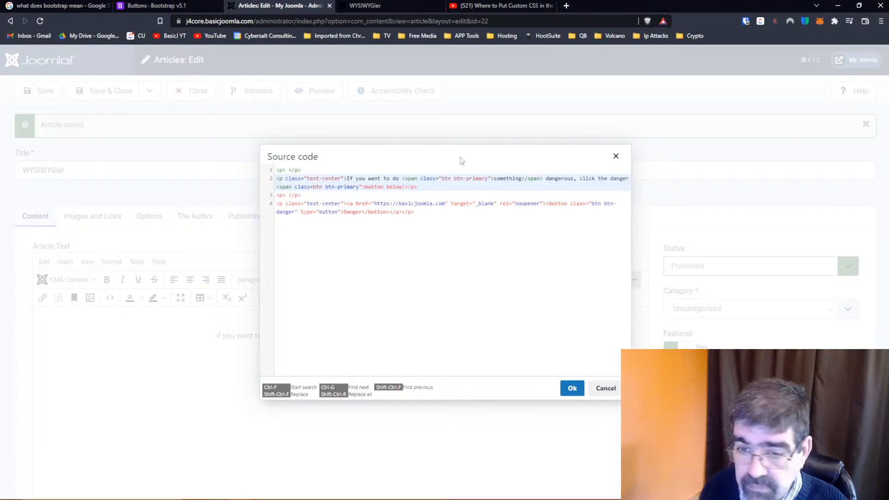
{"action": "type", "text": "\""}
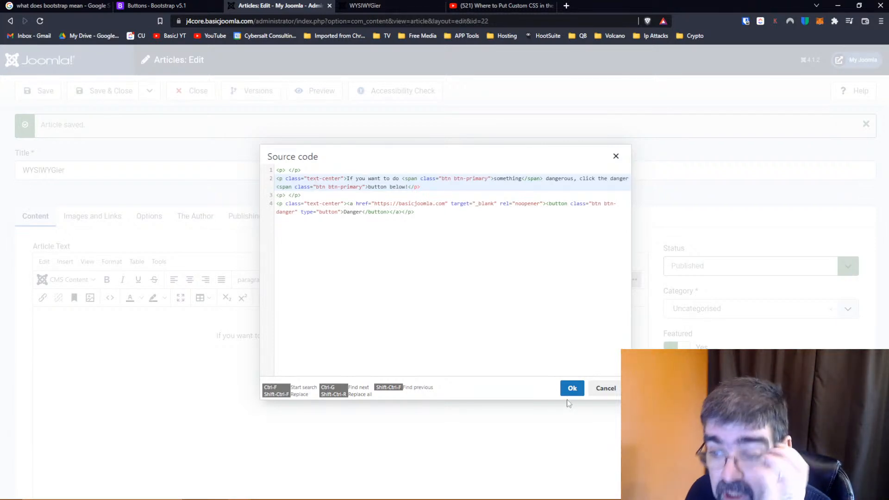
{"action": "left_click", "coordinate": [572, 389]}
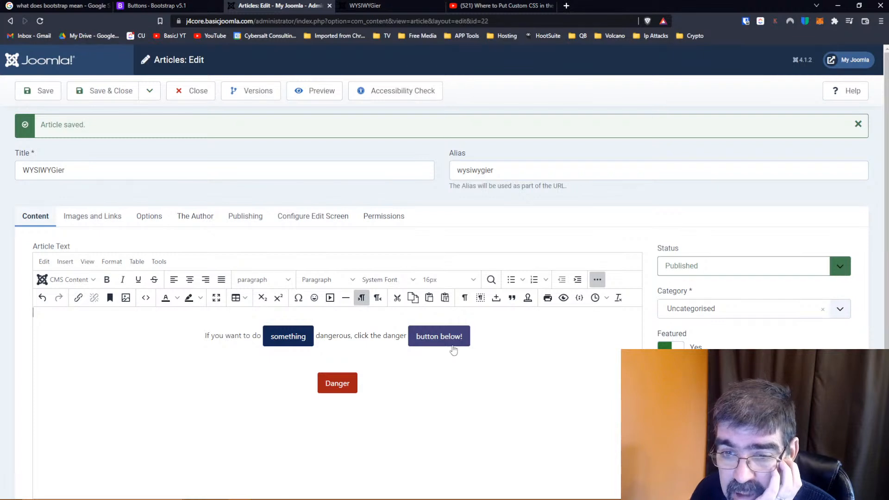
Move the second span's closing tag to directly after "button" in the source code, apply it and save the article
{"action": "left_click", "coordinate": [598, 279]}
{"action": "left_click", "coordinate": [600, 280]}
{"action": "left_click", "coordinate": [146, 299]}
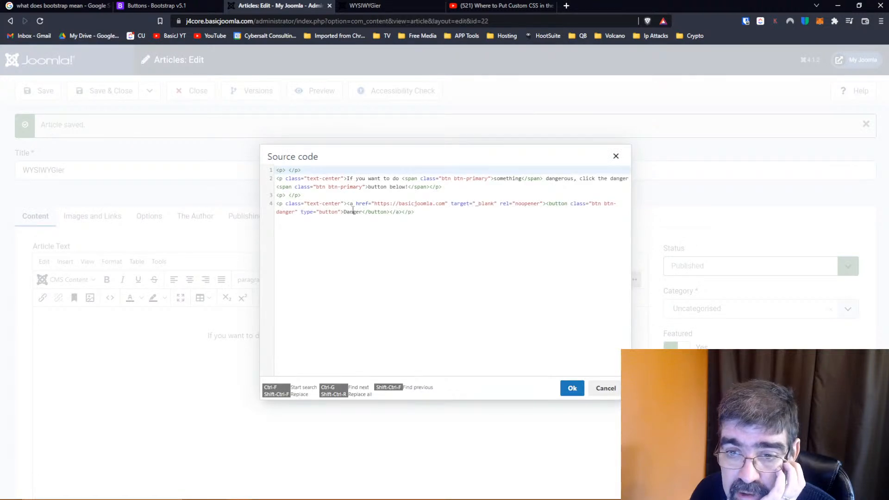
{"action": "left_click", "coordinate": [426, 187]}
{"action": "left_click_drag", "start_coordinate": [426, 187], "coordinate": [388, 188]}
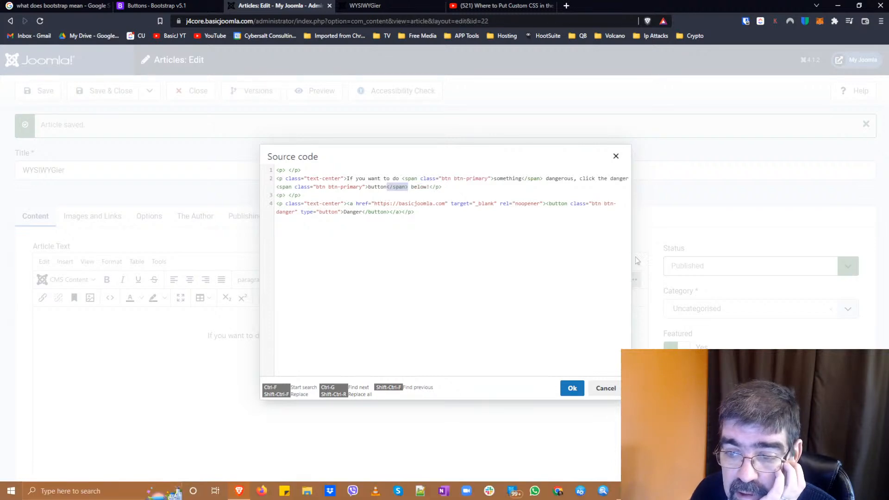
{"action": "left_click", "coordinate": [573, 388]}
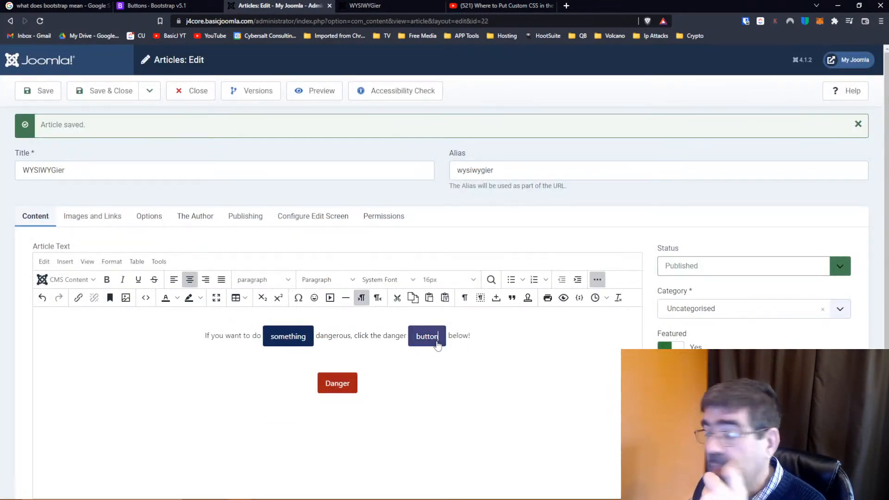
{"action": "left_click", "coordinate": [31, 95]}
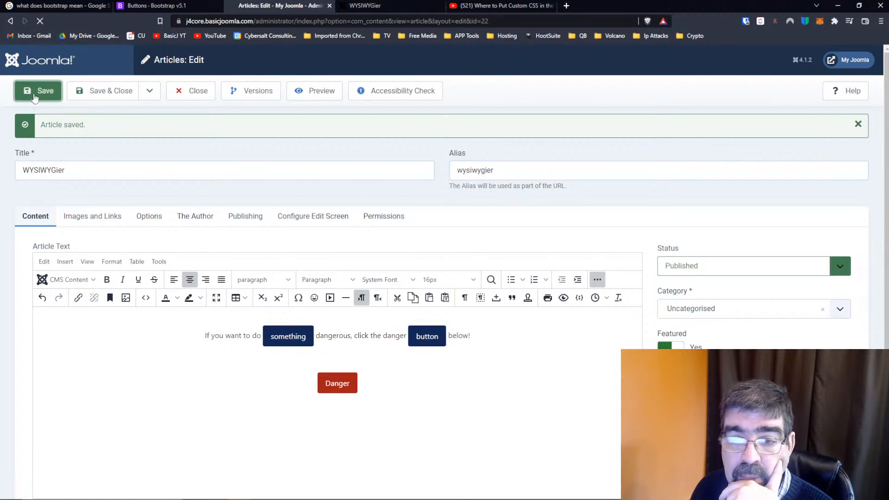
{"action": "left_click", "coordinate": [600, 284]}
{"action": "left_click", "coordinate": [143, 301]}
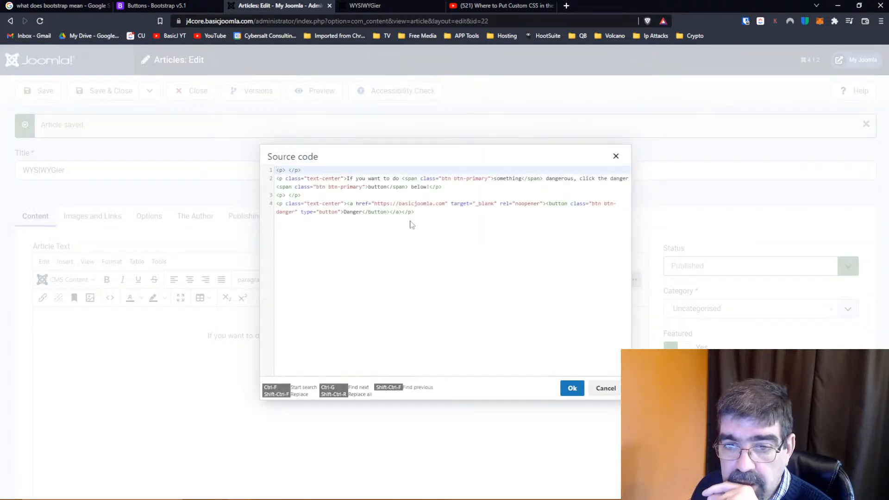
{"action": "left_click", "coordinate": [424, 212]}
{"action": "key", "text": "Return"}
{"action": "key", "text": "Return"}
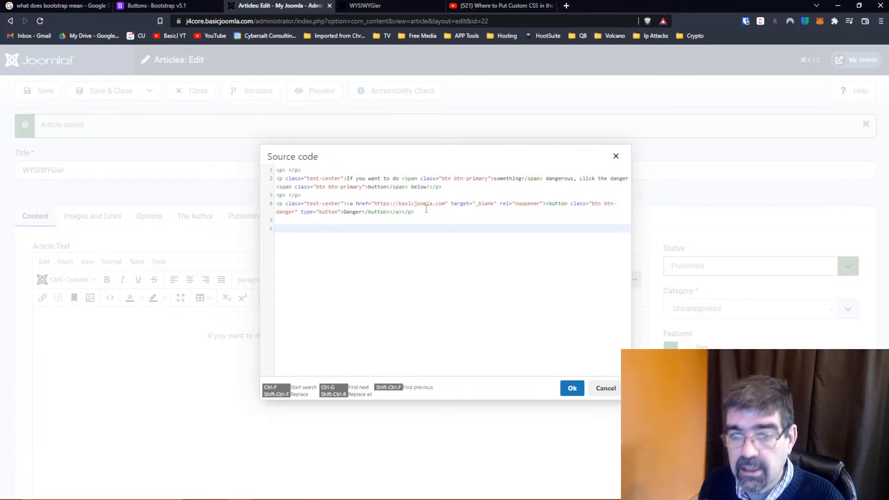
{"action": "type", "text": "<h2>"}
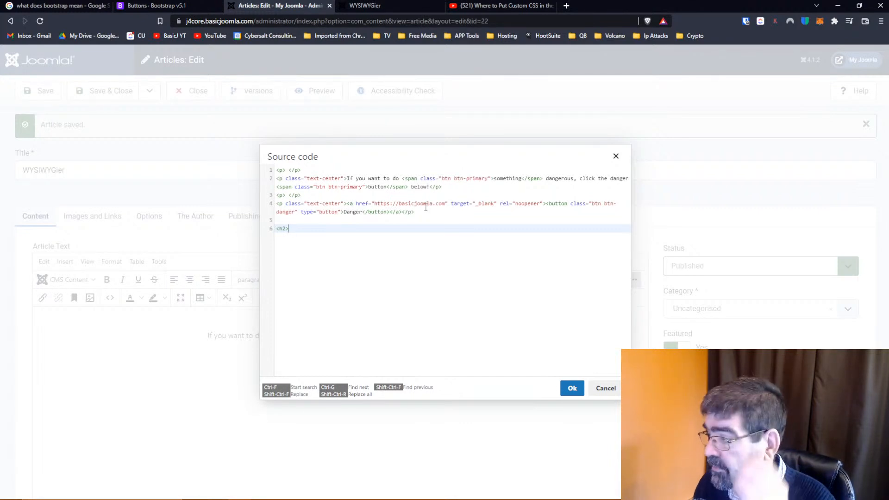
{"action": "left_click", "coordinate": [605, 388]}
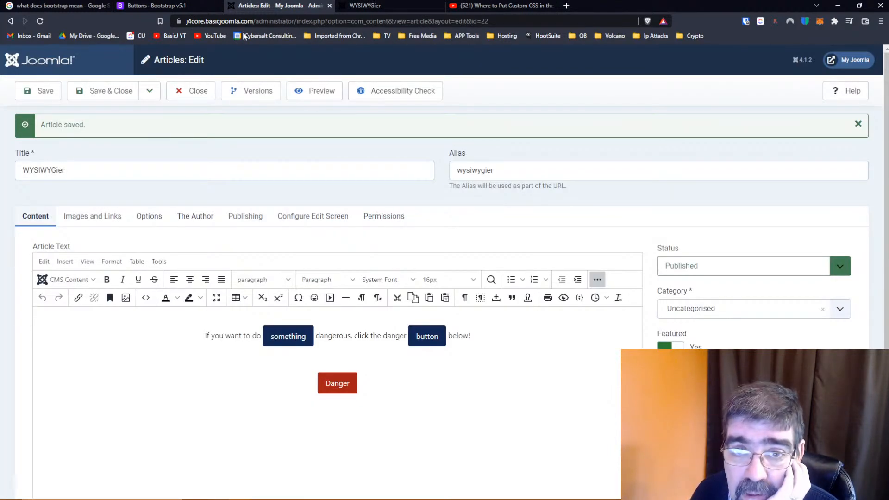
Switch to the Bootstrap Buttons documentation and examine the outline button and size examples, highlighting the btn-lg class in the code
{"action": "left_click", "coordinate": [166, 13]}
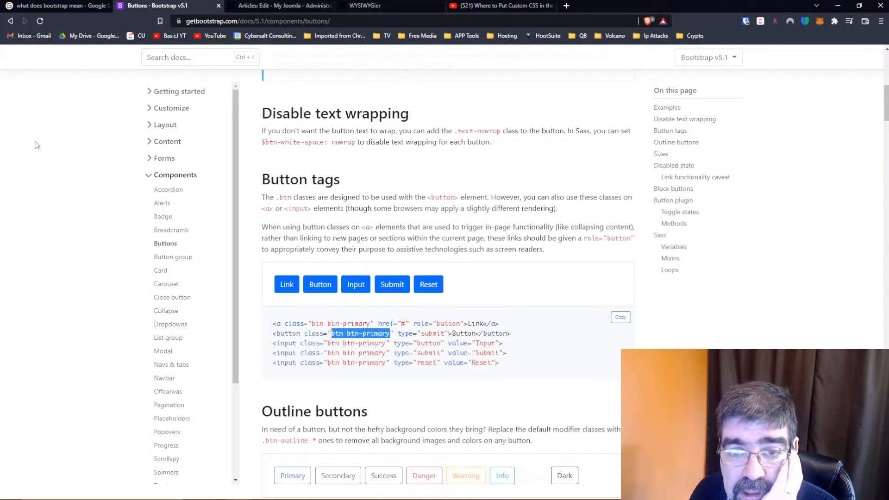
{"action": "scroll", "coordinate": [456, 259], "scroll_direction": "down", "scroll_amount": 5}
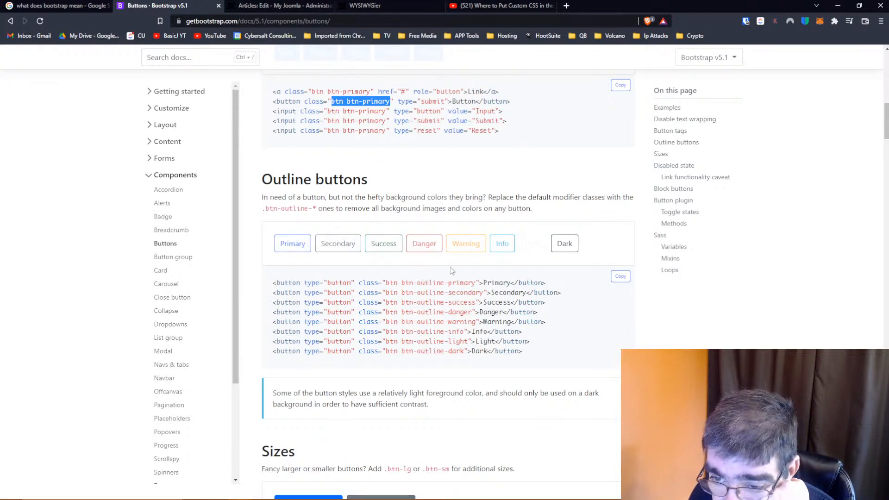
{"action": "scroll", "coordinate": [465, 281], "scroll_direction": "down", "scroll_amount": 4}
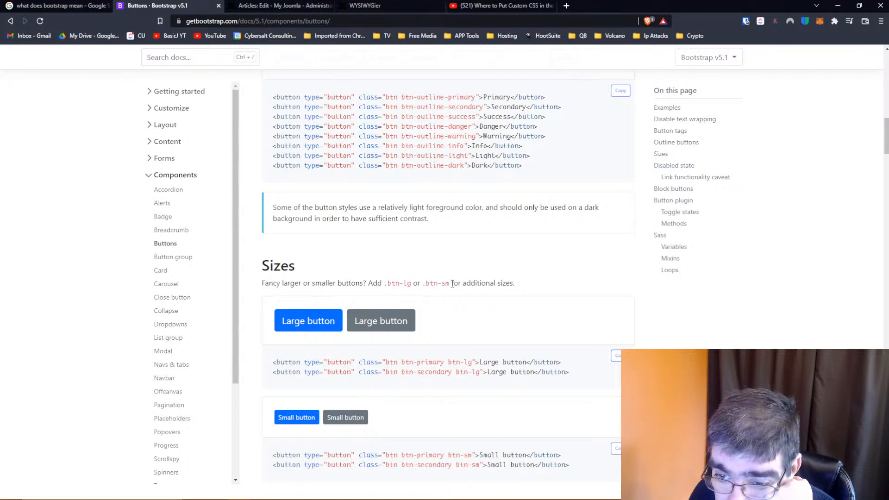
{"action": "scroll", "coordinate": [453, 283], "scroll_direction": "down", "scroll_amount": 1}
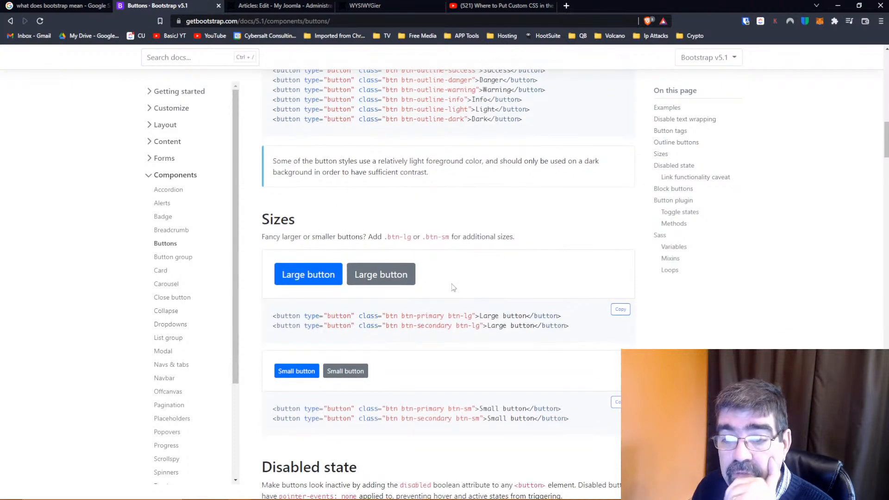
{"action": "scroll", "coordinate": [476, 262], "scroll_direction": "down", "scroll_amount": 2}
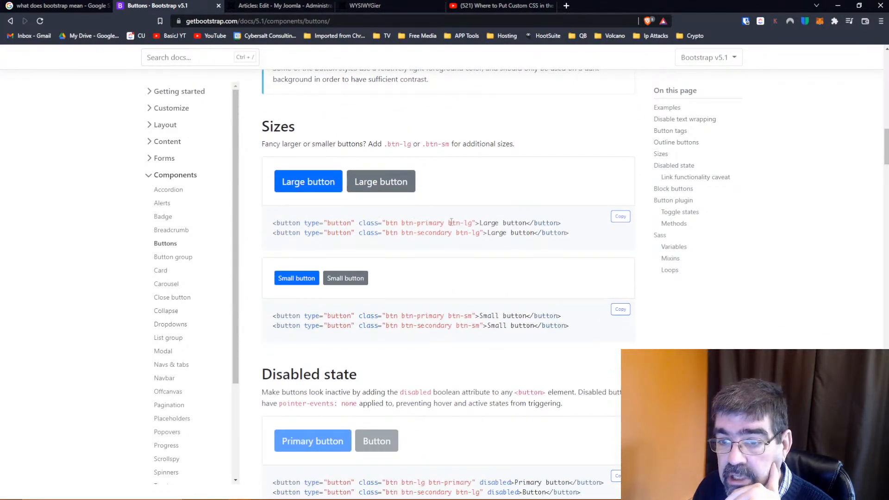
{"action": "left_click_drag", "start_coordinate": [449, 223], "coordinate": [472, 223]}
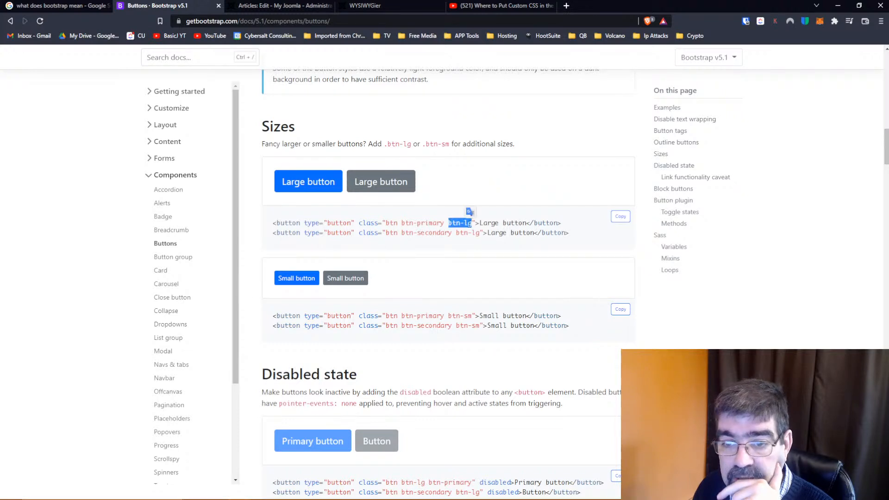
Examine the Disabled state section of the Buttons documentation, including how disabled links with the a element are coded
{"action": "scroll", "coordinate": [470, 224], "scroll_direction": "down", "scroll_amount": 1}
{"action": "scroll", "coordinate": [469, 224], "scroll_direction": "down", "scroll_amount": 2}
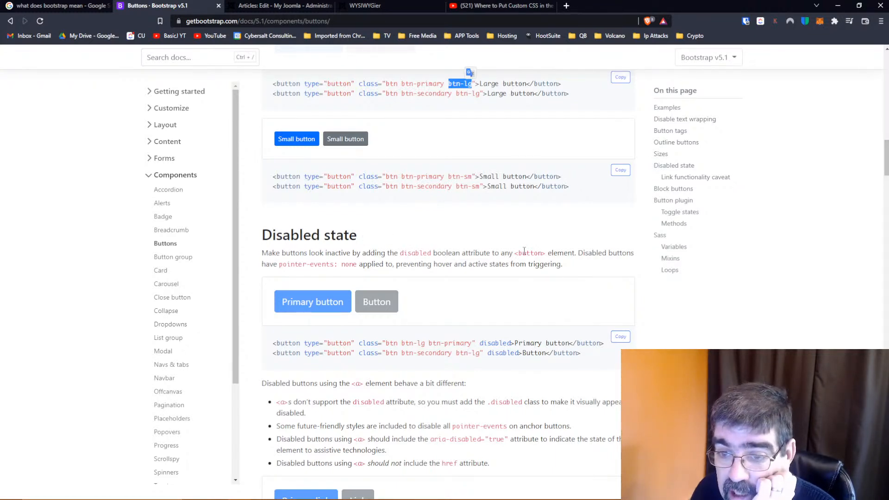
{"action": "scroll", "coordinate": [465, 237], "scroll_direction": "down", "scroll_amount": 2}
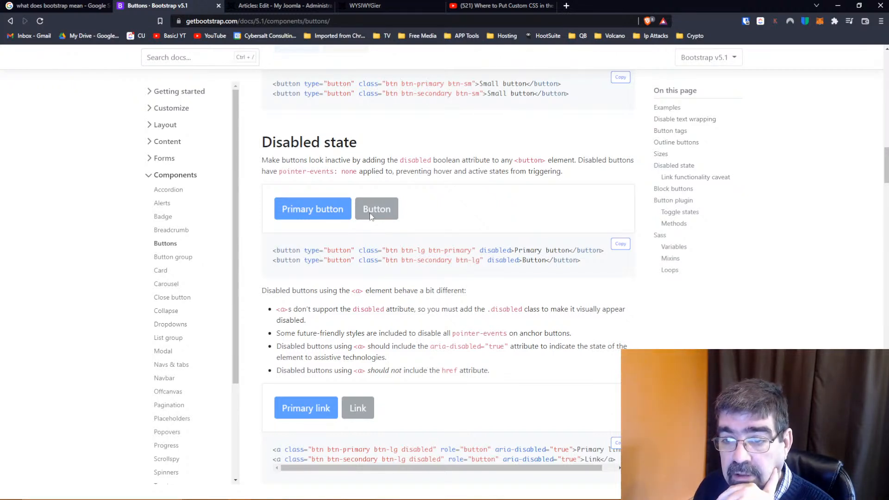
{"action": "scroll", "coordinate": [446, 227], "scroll_direction": "down", "scroll_amount": 2}
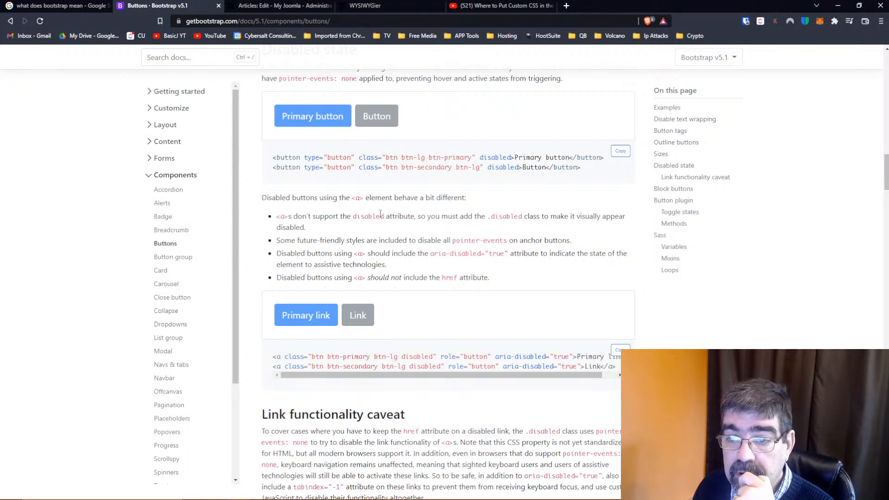
{"action": "scroll", "coordinate": [381, 213], "scroll_direction": "down", "scroll_amount": 1}
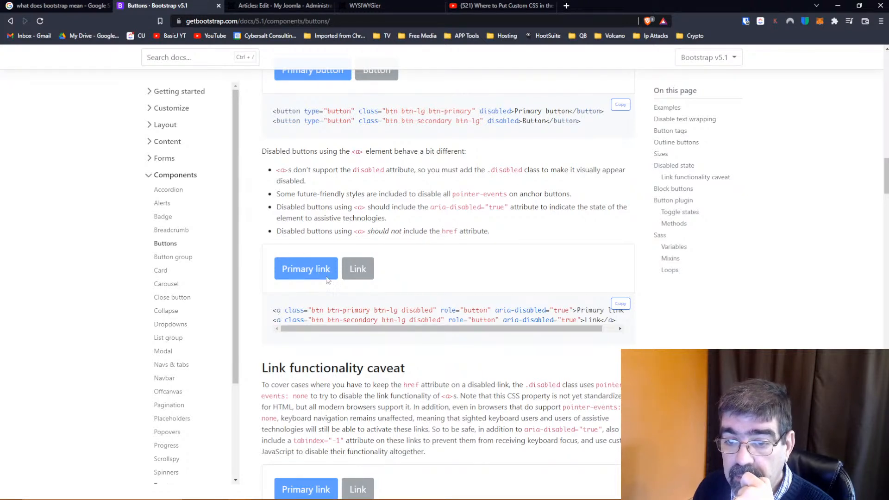
{"action": "left_click_drag", "start_coordinate": [561, 328], "coordinate": [540, 327]}
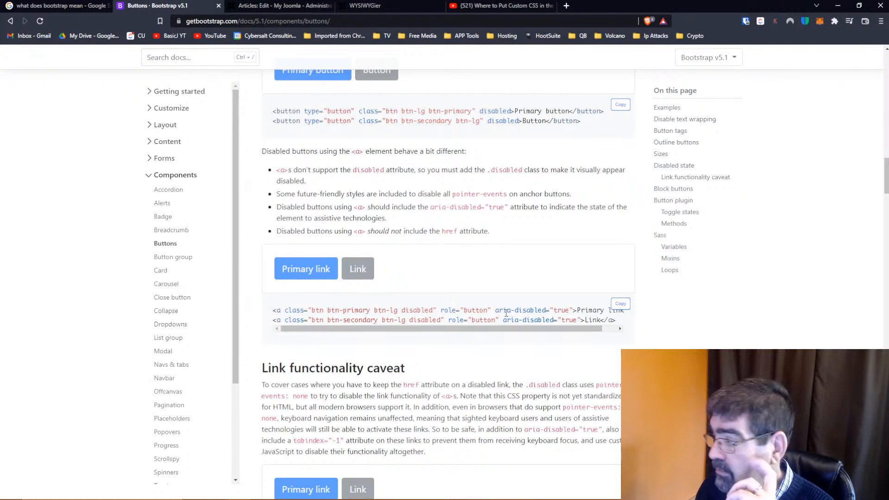
{"action": "scroll", "coordinate": [498, 278], "scroll_direction": "down", "scroll_amount": 1}
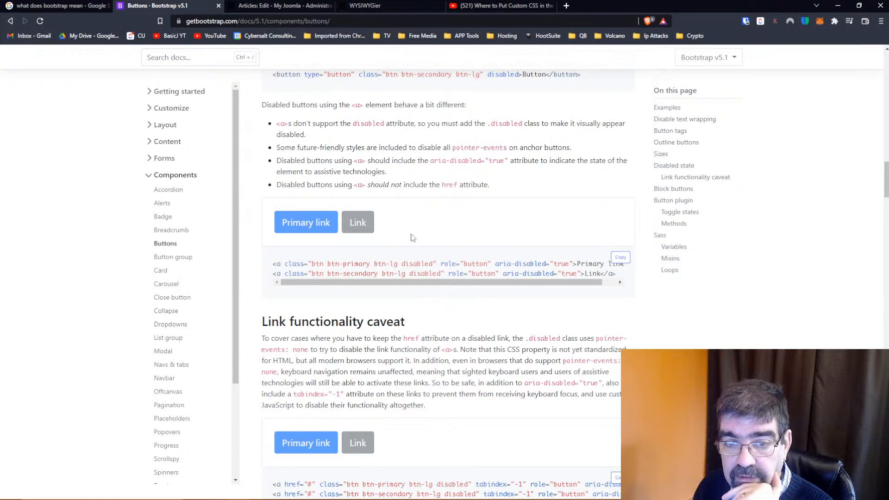
Read the Link functionality caveat and the Block buttons examples, including the responsive and half-width variations
{"action": "scroll", "coordinate": [411, 237], "scroll_direction": "down", "scroll_amount": 3}
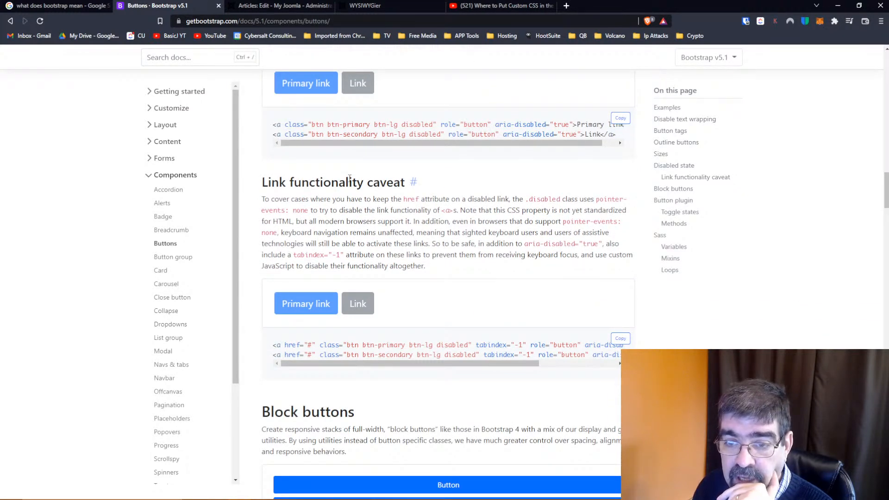
{"action": "scroll", "coordinate": [354, 187], "scroll_direction": "down", "scroll_amount": 3}
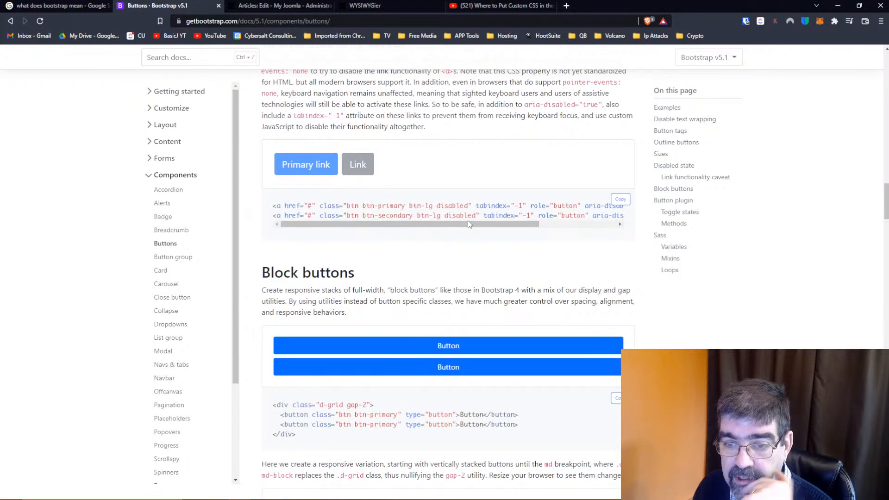
{"action": "scroll", "coordinate": [472, 233], "scroll_direction": "down", "scroll_amount": 2}
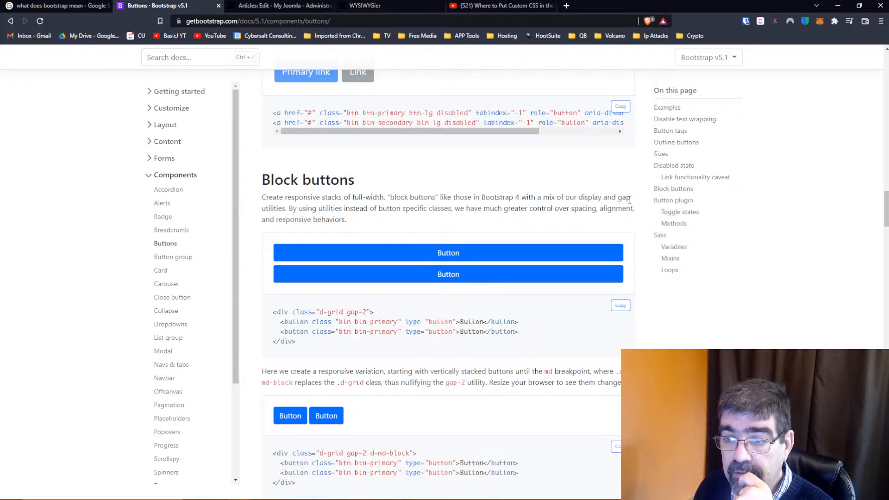
{"action": "scroll", "coordinate": [396, 197], "scroll_direction": "down", "scroll_amount": 2}
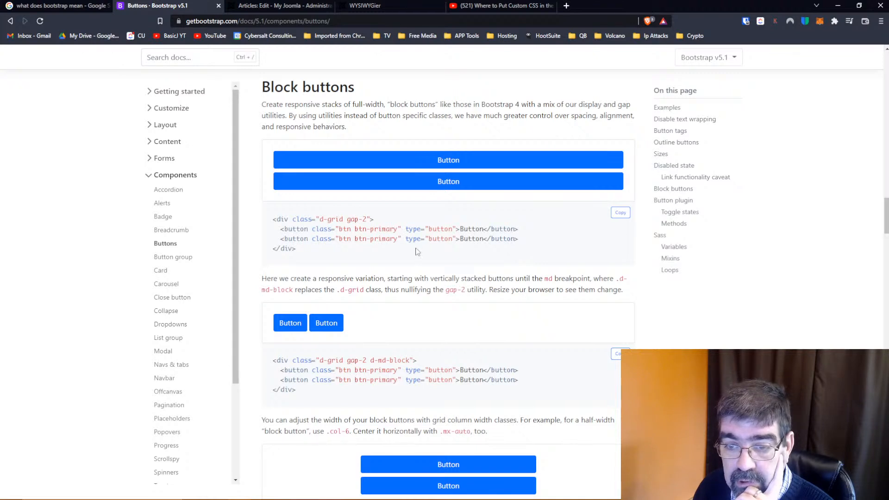
{"action": "scroll", "coordinate": [417, 250], "scroll_direction": "down", "scroll_amount": 2}
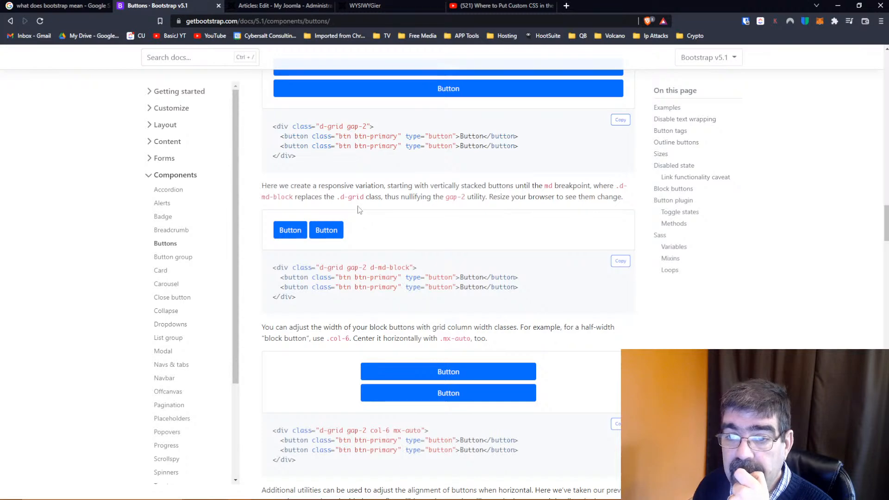
{"action": "scroll", "coordinate": [356, 194], "scroll_direction": "down", "scroll_amount": 8}
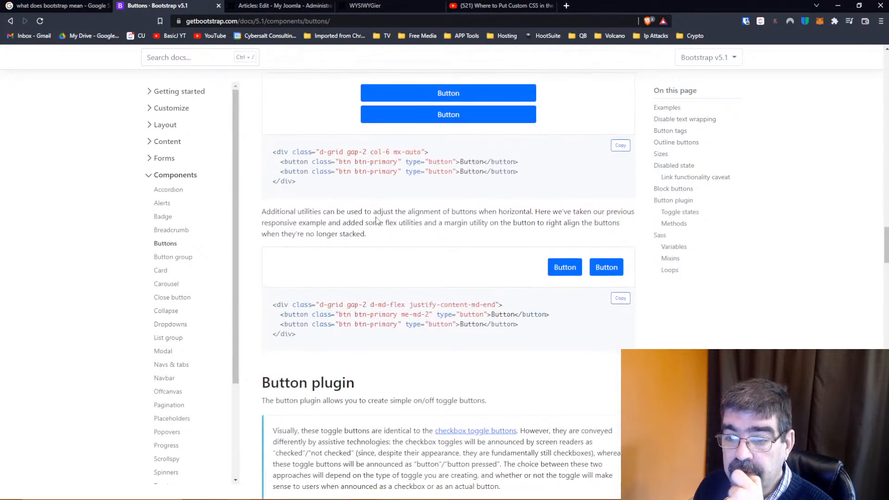
Skim the Button plugin, toggle states, methods and Sass sections, and return to the Block buttons examples
{"action": "scroll", "coordinate": [376, 220], "scroll_direction": "down", "scroll_amount": 3}
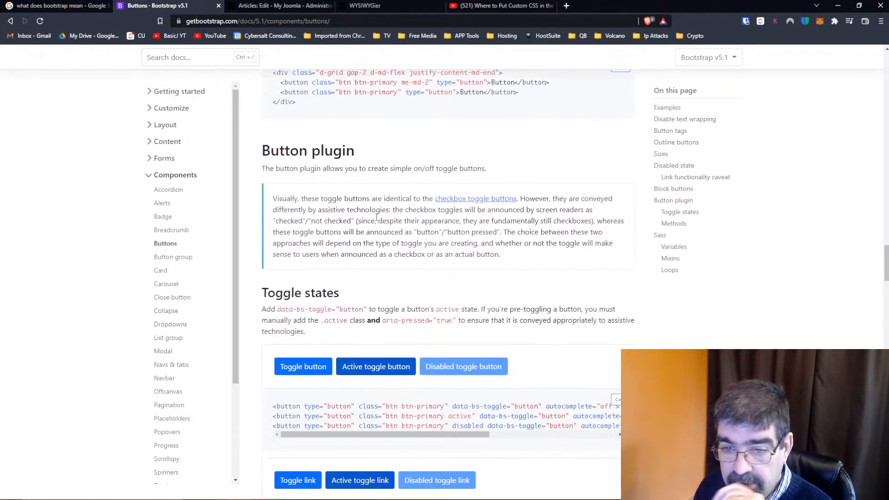
{"action": "scroll", "coordinate": [376, 217], "scroll_direction": "down", "scroll_amount": 2}
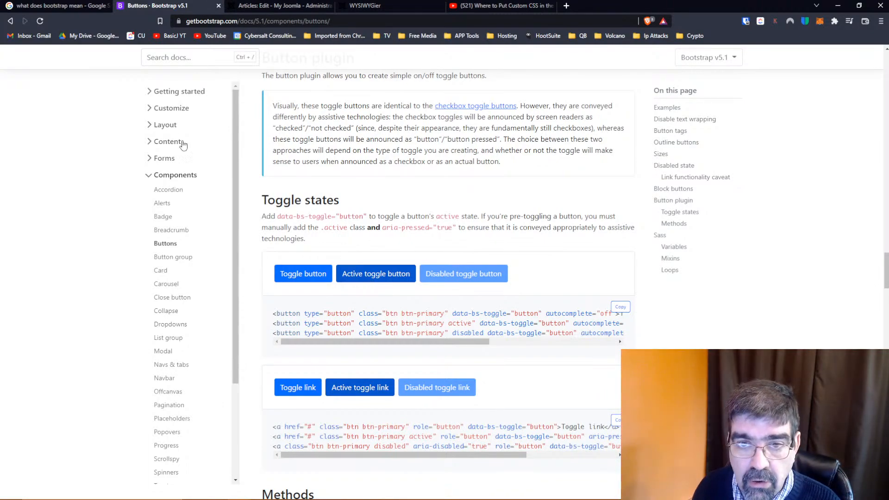
{"action": "scroll", "coordinate": [415, 206], "scroll_direction": "up", "scroll_amount": 15}
{"action": "scroll", "coordinate": [415, 206], "scroll_direction": "down", "scroll_amount": 15}
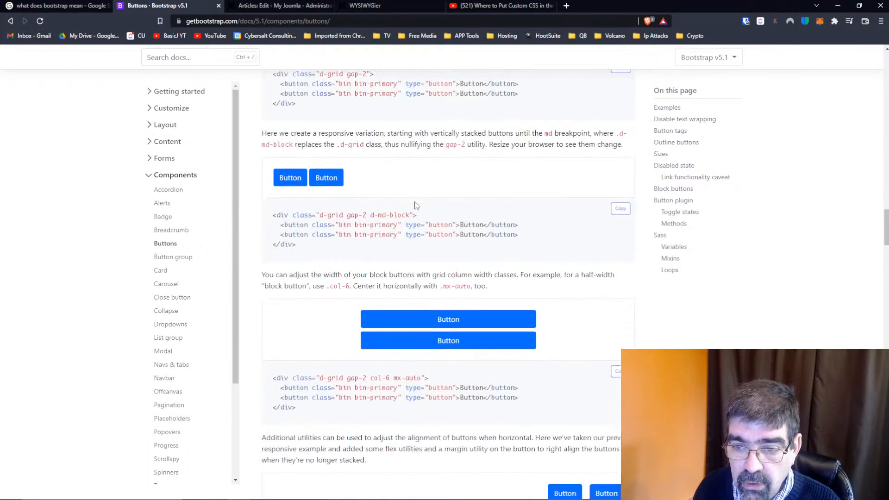
{"action": "scroll", "coordinate": [415, 206], "scroll_direction": "down", "scroll_amount": 5}
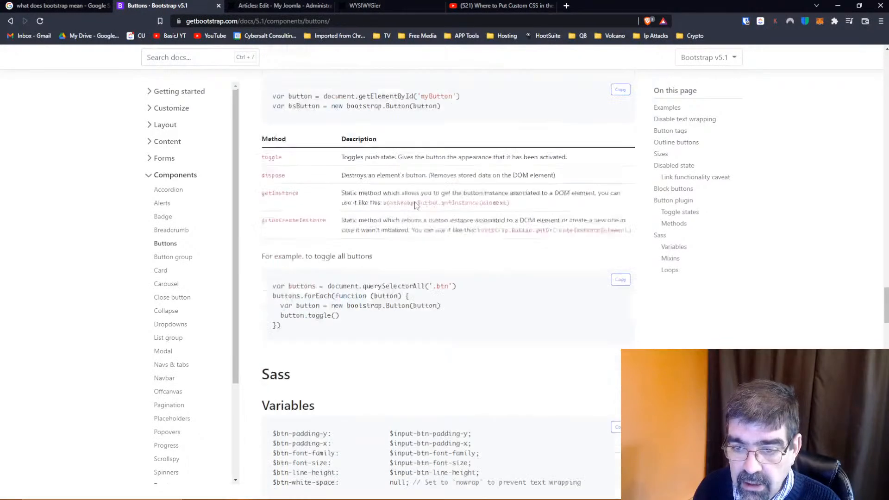
{"action": "scroll", "coordinate": [415, 206], "scroll_direction": "up", "scroll_amount": 20}
{"action": "scroll", "coordinate": [415, 206], "scroll_direction": "down", "scroll_amount": 1}
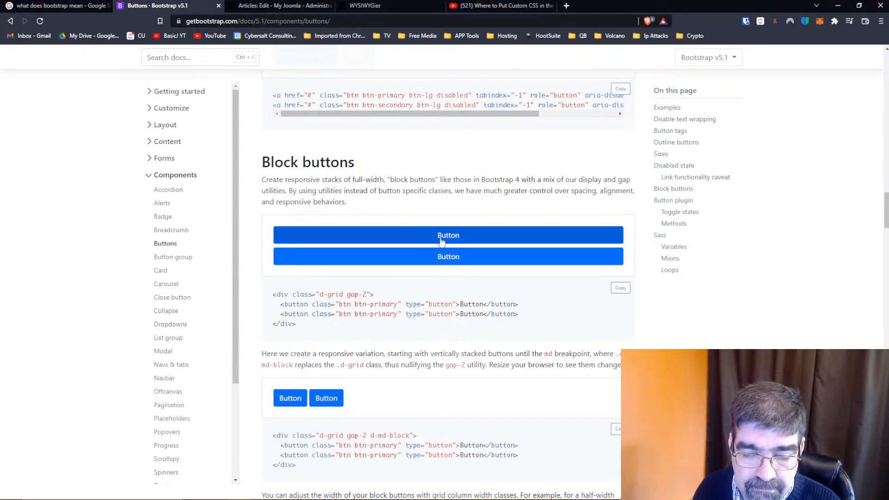
Open the Button group documentation and copy the Basic example code with the Left, Middle and Right buttons
{"action": "left_click", "coordinate": [174, 258]}
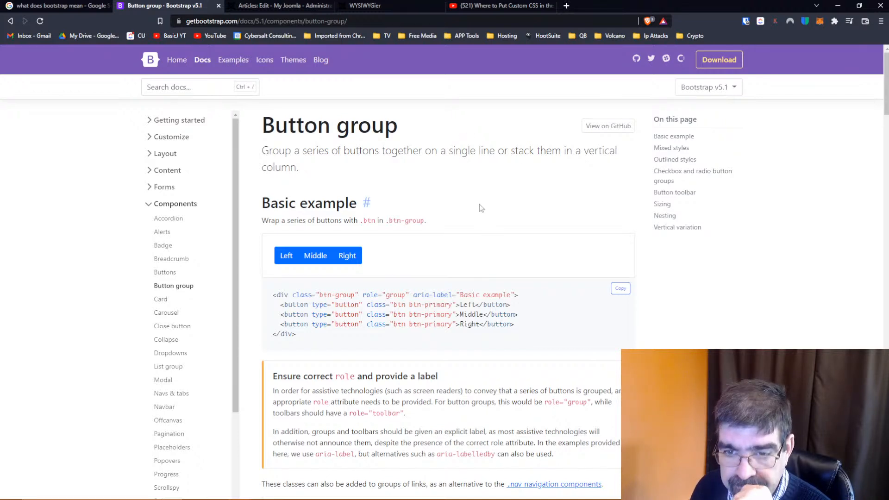
{"action": "scroll", "coordinate": [480, 209], "scroll_direction": "down", "scroll_amount": 2}
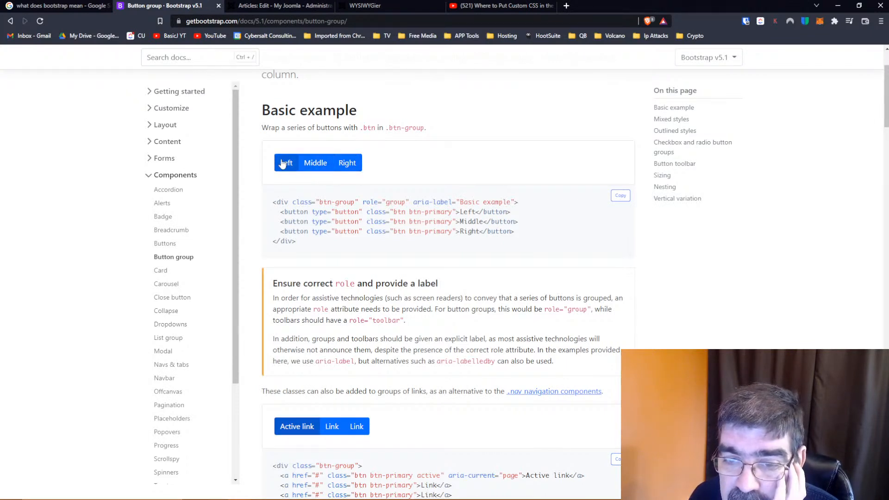
{"action": "left_click_drag", "start_coordinate": [297, 242], "coordinate": [274, 202]}
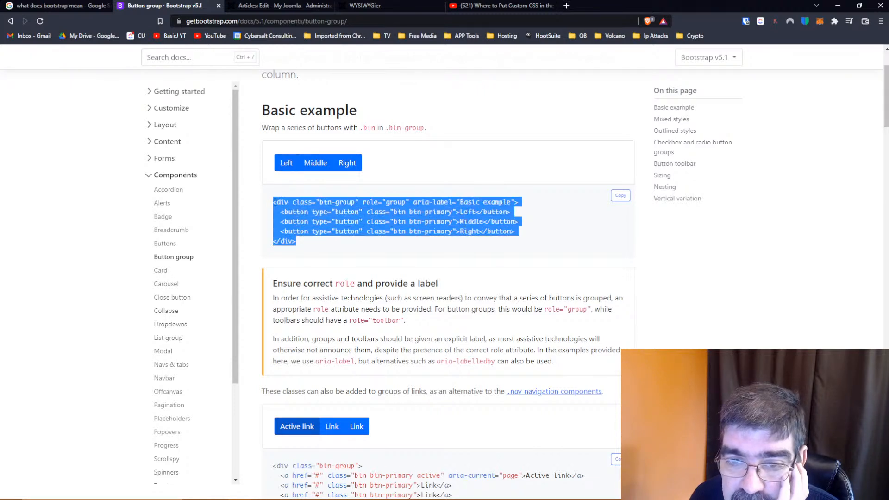
{"action": "right_click", "coordinate": [300, 204]}
{"action": "left_click", "coordinate": [324, 215]}
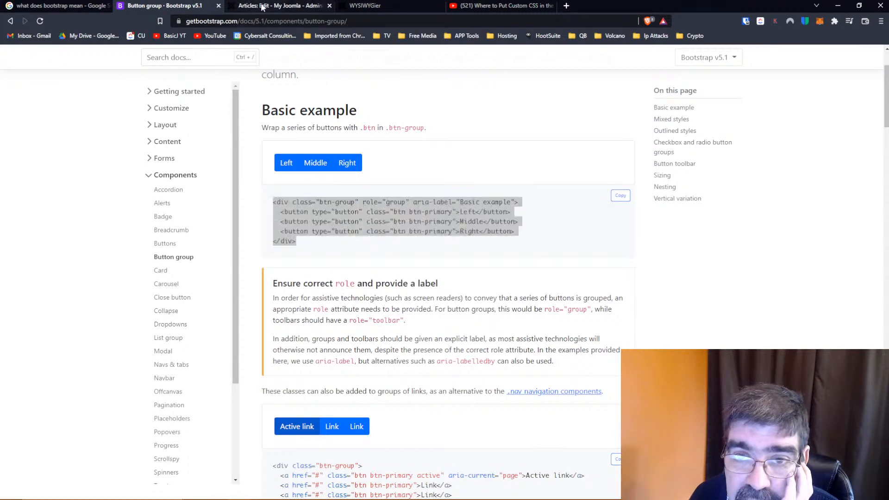
Replace all of the Joomla article's source code with the copied btn-group example and apply it
{"action": "left_click", "coordinate": [262, 7]}
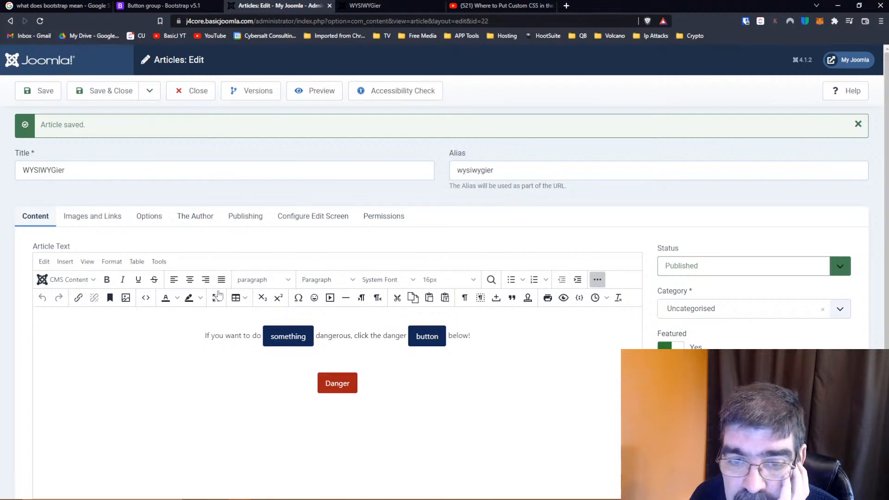
{"action": "left_click", "coordinate": [146, 297]}
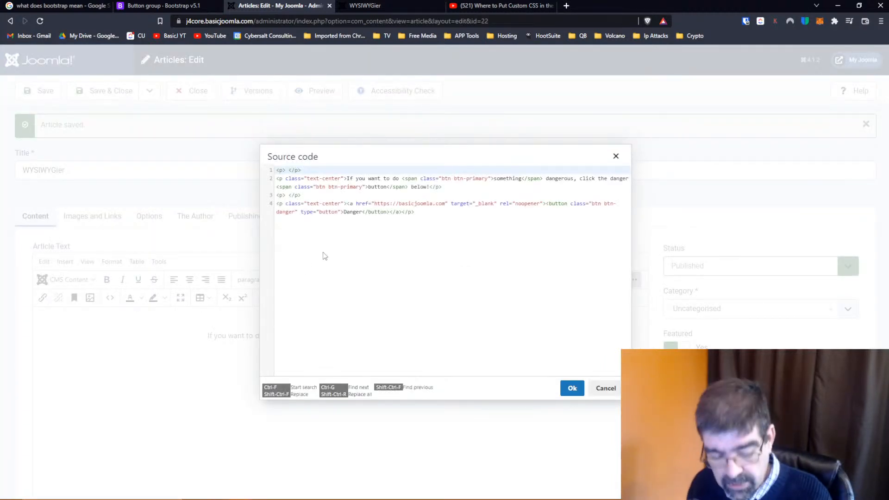
{"action": "key", "text": "ctrl+a"}
{"action": "key", "text": "ctrl+v"}
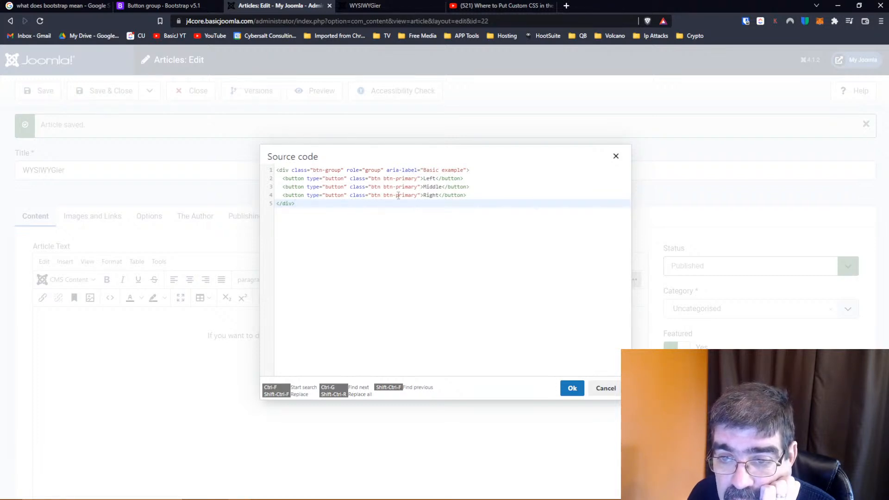
{"action": "left_click", "coordinate": [572, 388]}
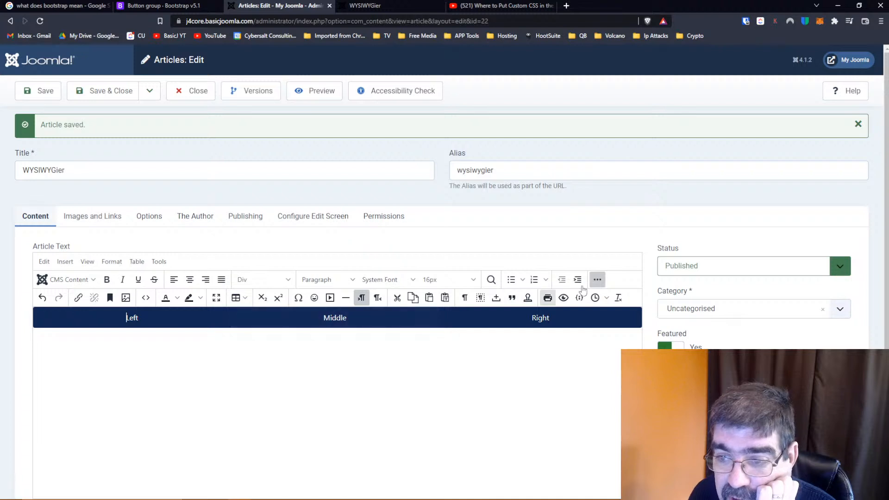
Change the Middle button's class from btn-primary to btn-alert in the source code and apply it
{"action": "left_click", "coordinate": [145, 297]}
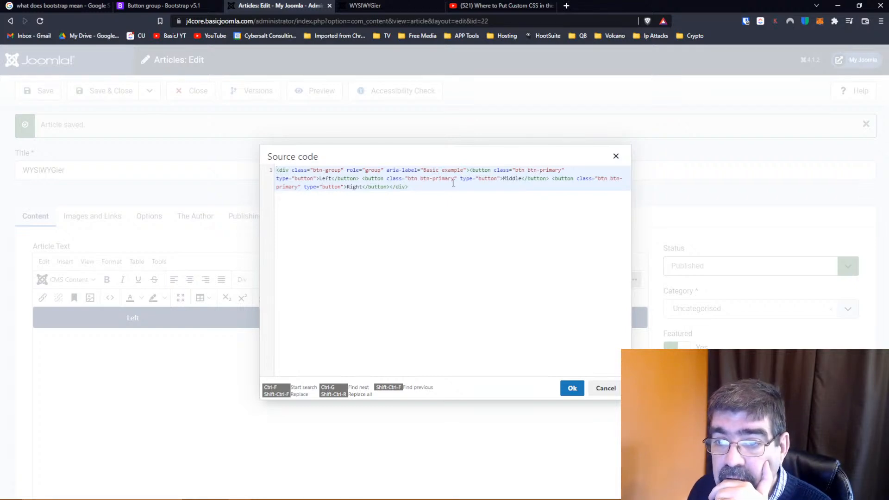
{"action": "left_click_drag", "start_coordinate": [435, 181], "coordinate": [455, 181]}
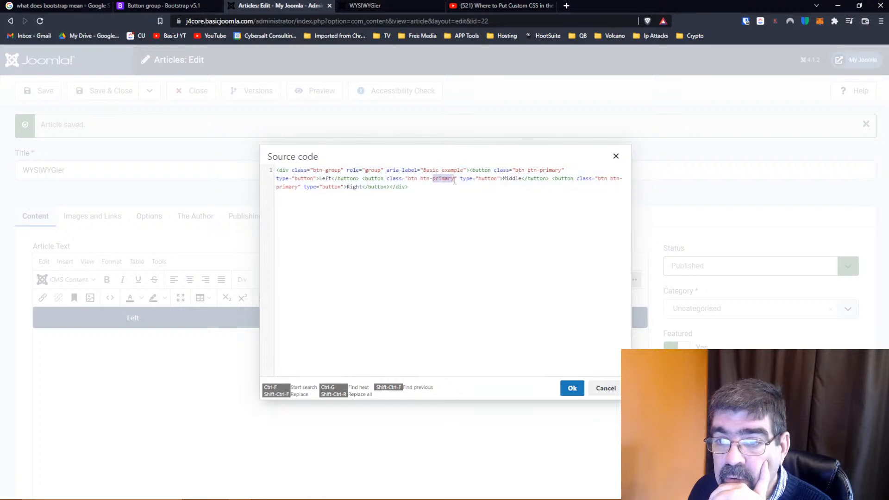
{"action": "type", "text": "alert"}
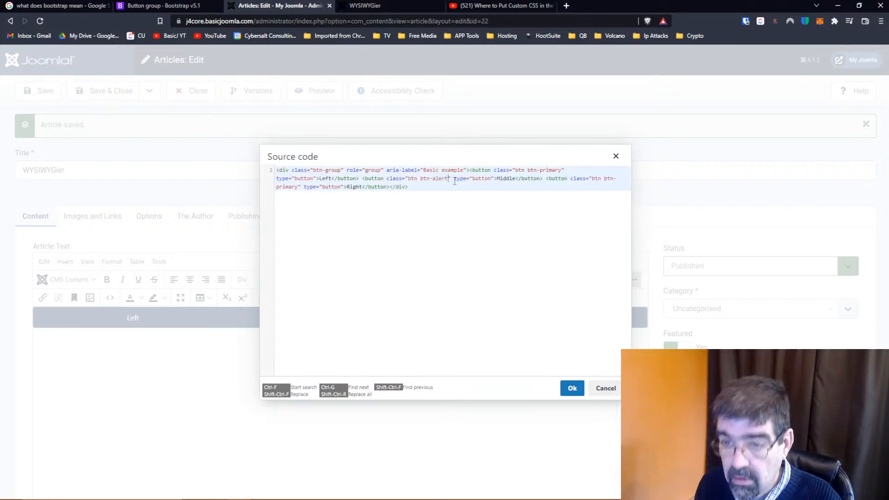
{"action": "left_click", "coordinate": [572, 388]}
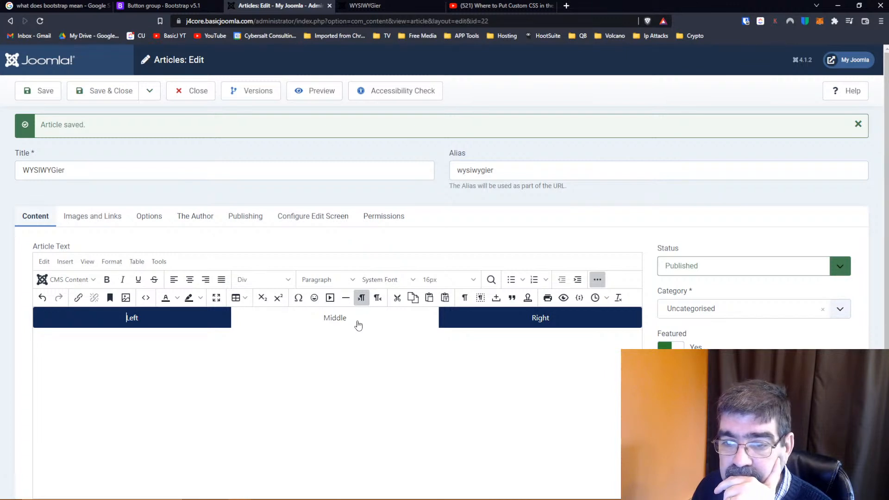
Look up the Mixed styles classes in the Bootstrap docs, then set the Middle button's class to btn-warning in the article source and apply it
{"action": "left_click", "coordinate": [145, 299]}
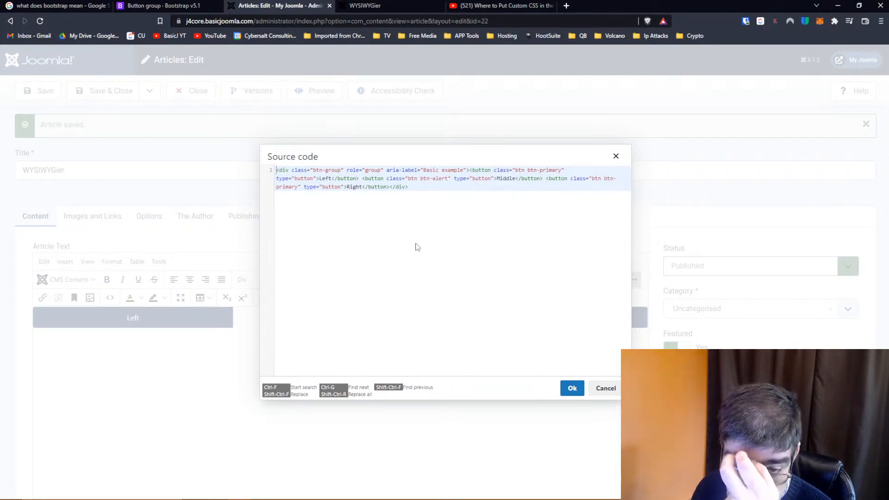
{"action": "key", "text": "ctrl+shift+Tab"}
{"action": "scroll", "coordinate": [416, 273], "scroll_direction": "down", "scroll_amount": 8}
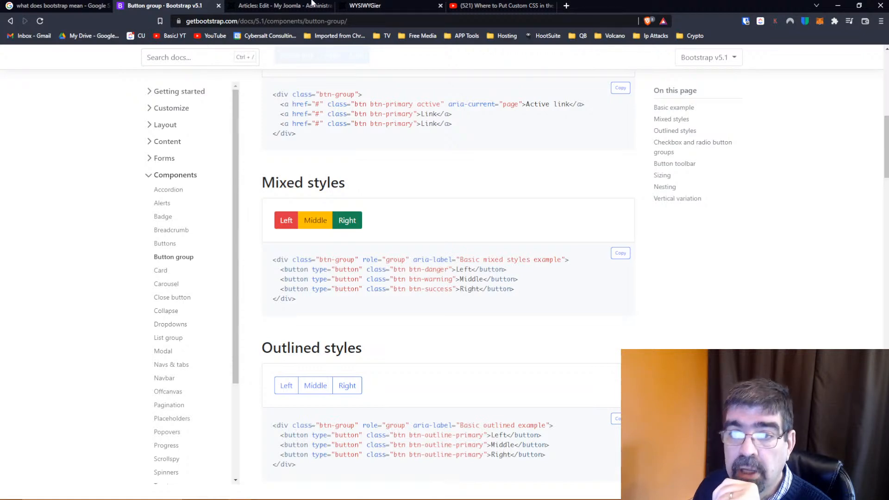
{"action": "left_click", "coordinate": [291, 6]}
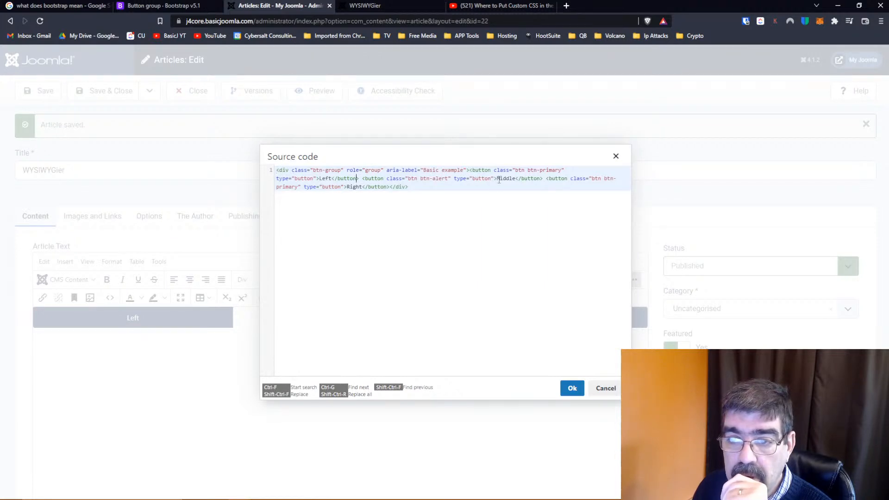
{"action": "left_click_drag", "start_coordinate": [432, 180], "coordinate": [448, 180]}
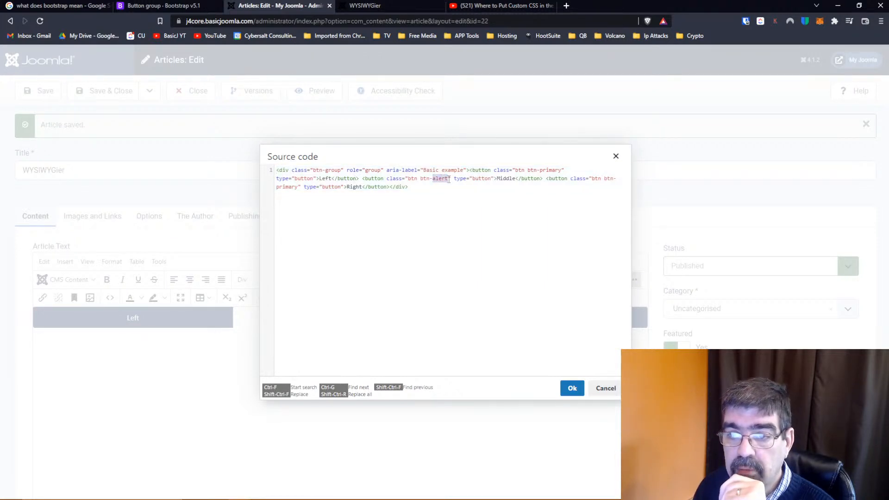
{"action": "type", "text": "warning"}
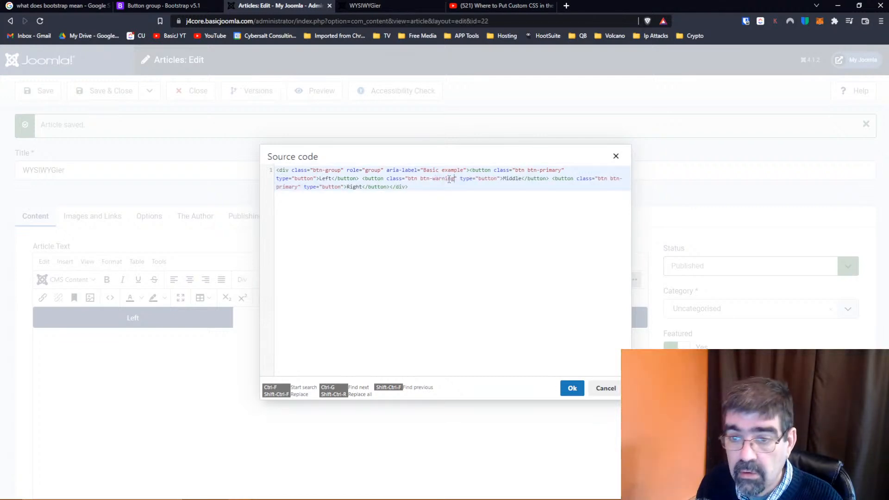
{"action": "left_click", "coordinate": [573, 387]}
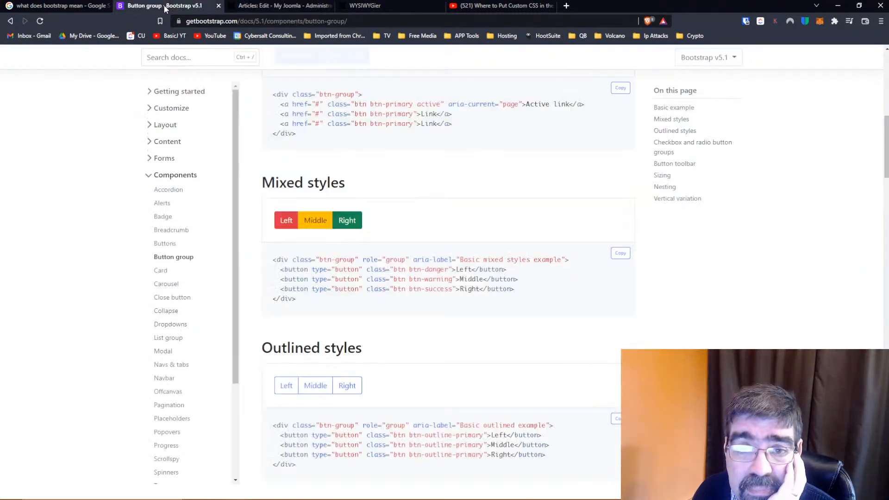
Copy the aria-label text "Basic outlined example" from the Outlined styles code in the Bootstrap button group documentation
{"action": "left_click", "coordinate": [159, 6]}
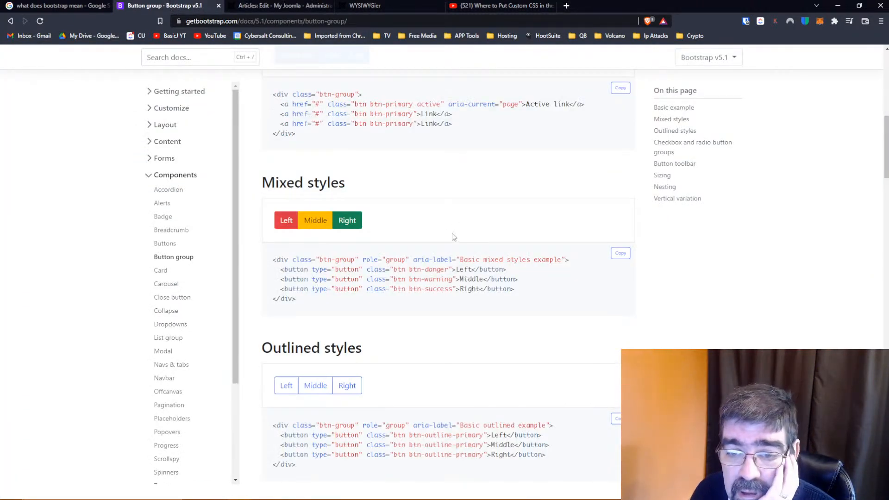
{"action": "scroll", "coordinate": [453, 237], "scroll_direction": "down", "scroll_amount": 3}
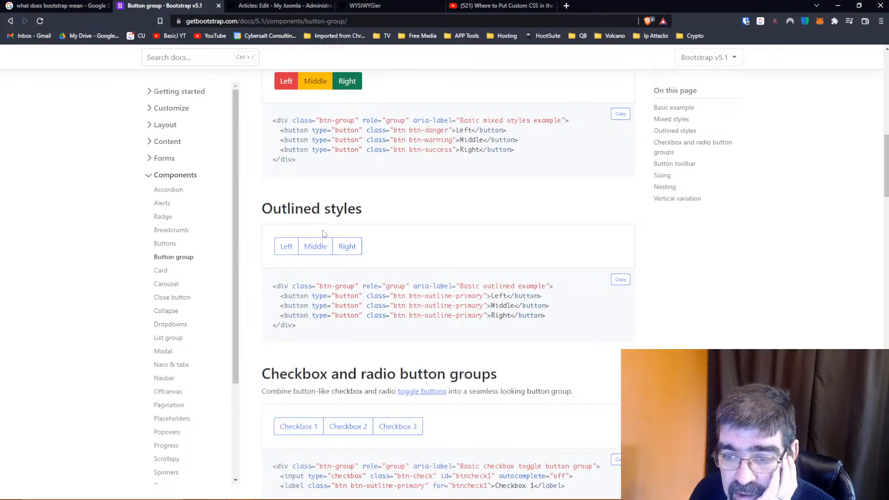
{"action": "scroll", "coordinate": [323, 233], "scroll_direction": "down", "scroll_amount": 1}
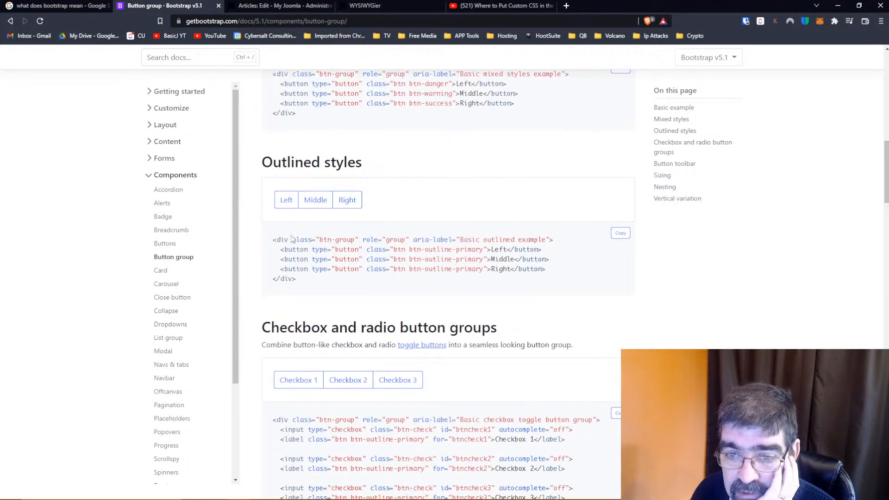
{"action": "left_click_drag", "start_coordinate": [460, 240], "coordinate": [546, 240]}
{"action": "right_click", "coordinate": [540, 240]}
{"action": "left_click", "coordinate": [557, 246]}
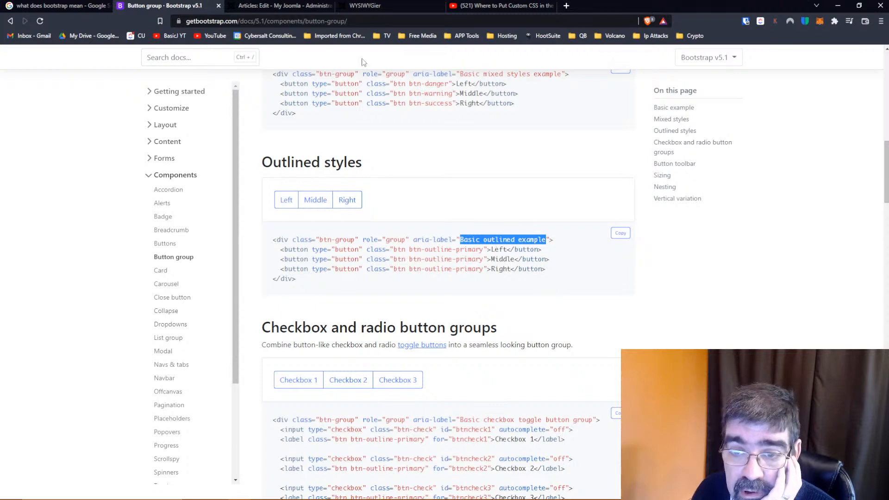
Replace the button group's aria-label in the Joomla article source with "Basic outlined example" and apply it
{"action": "left_click", "coordinate": [285, 7]}
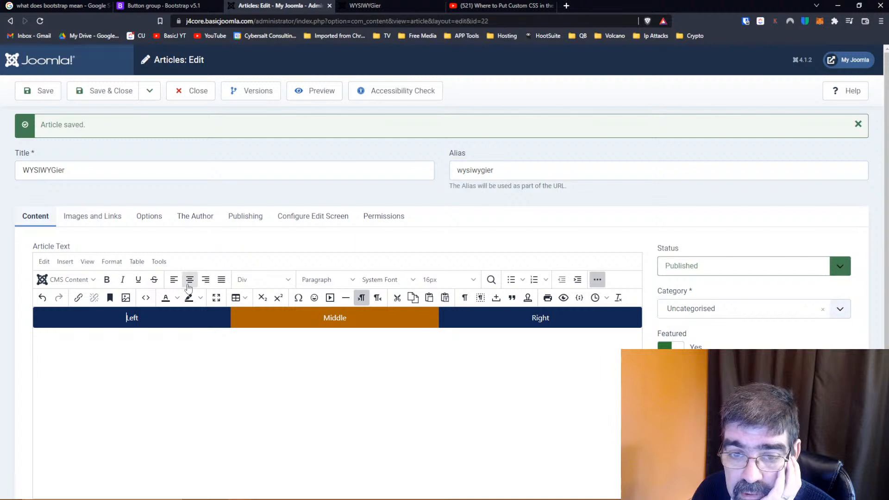
{"action": "left_click", "coordinate": [147, 299]}
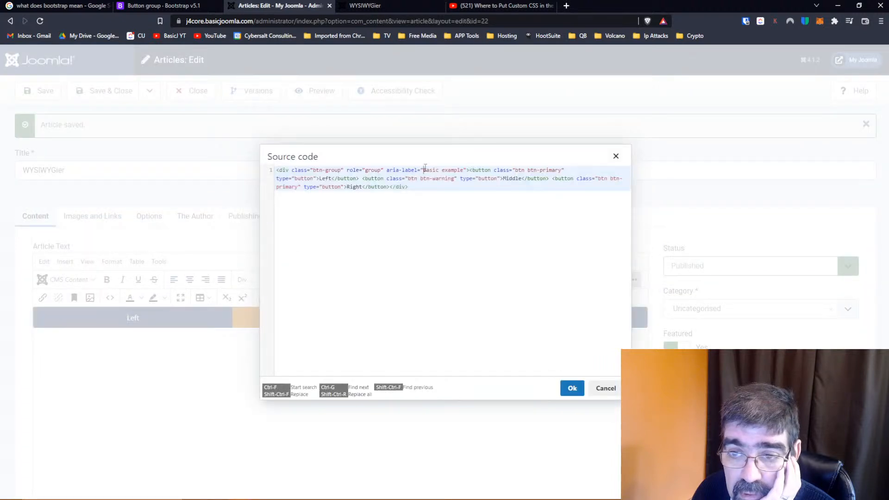
{"action": "left_click_drag", "start_coordinate": [422, 170], "coordinate": [464, 170]}
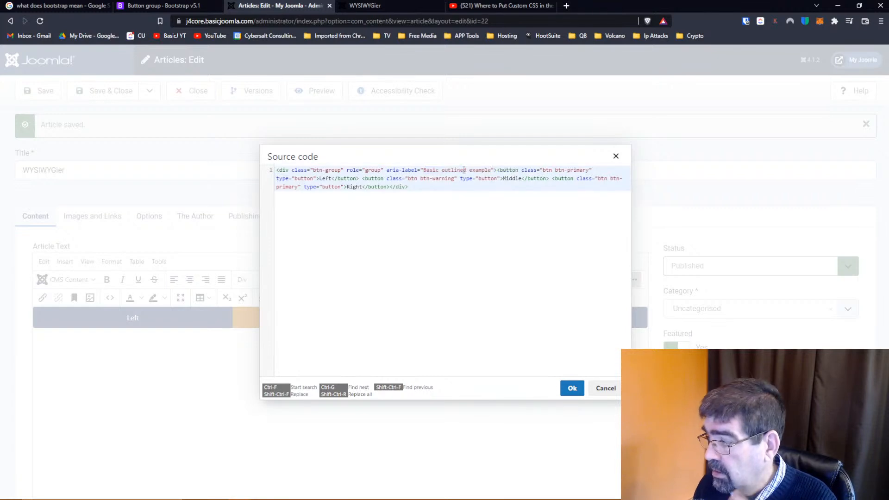
{"action": "left_click", "coordinate": [571, 391]}
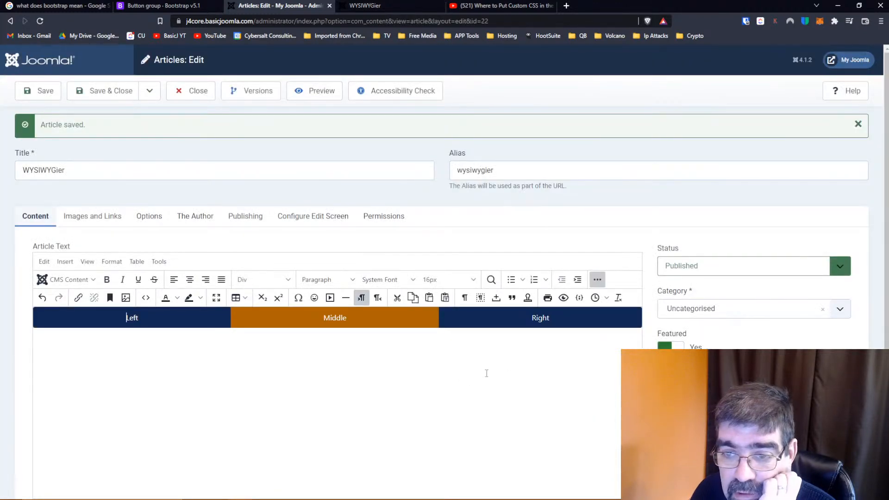
Compare the article source with the Outlined styles example and copy the Middle button's btn-outline-primary class from the documentation
{"action": "left_click", "coordinate": [160, 5]}
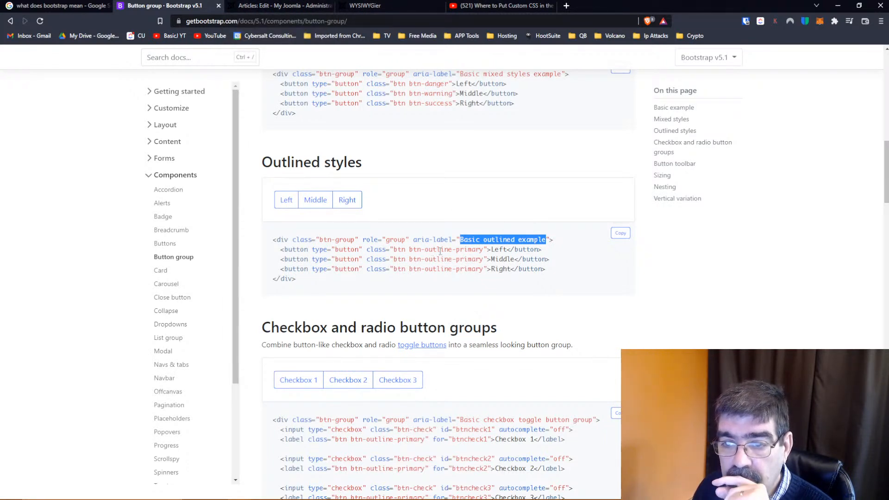
{"action": "left_click", "coordinate": [256, 6]}
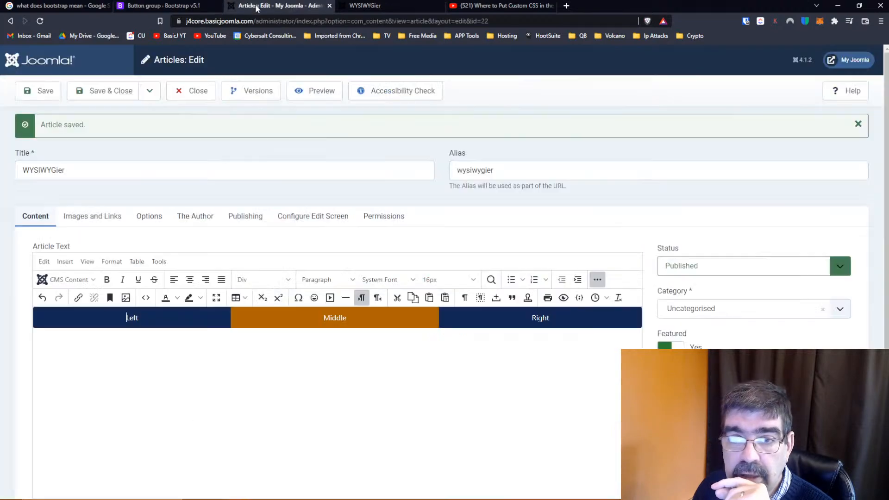
{"action": "left_click", "coordinate": [146, 297]}
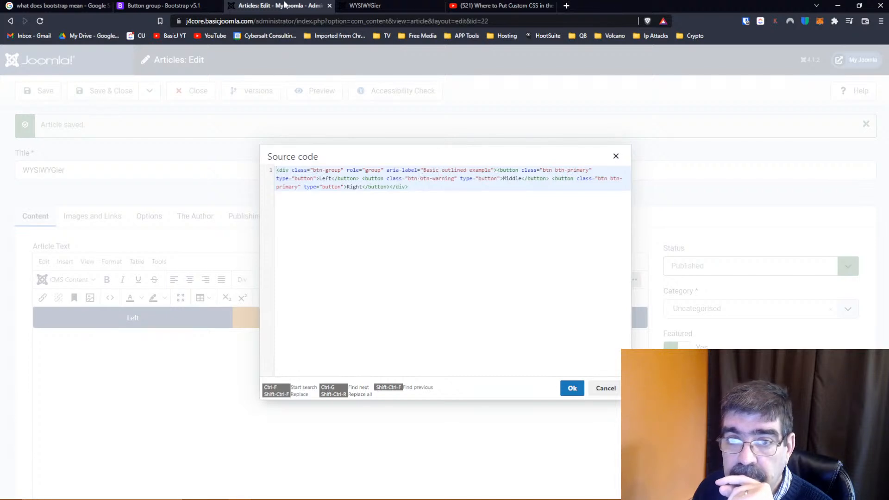
{"action": "left_click", "coordinate": [379, 7]}
{"action": "left_click", "coordinate": [162, 5]}
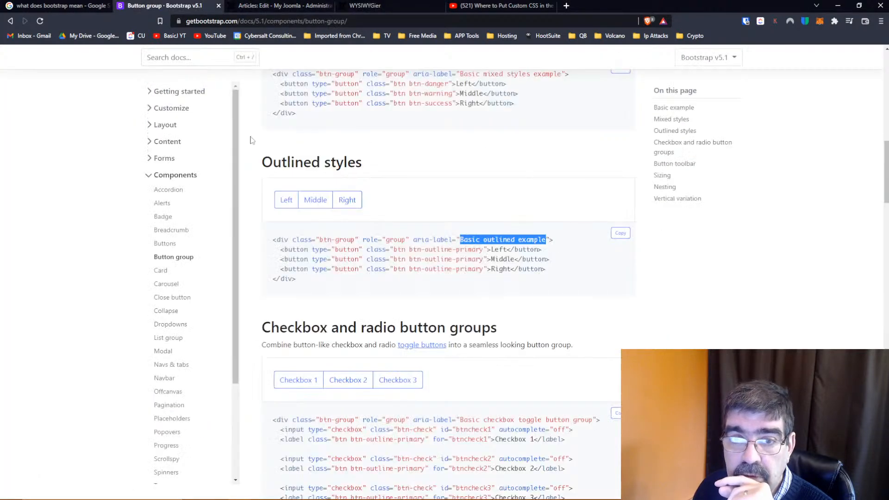
{"action": "left_click", "coordinate": [437, 249]}
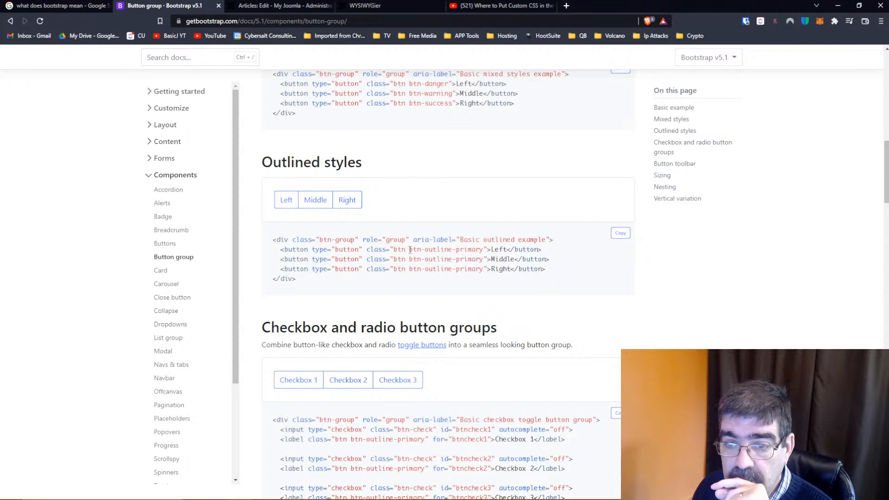
{"action": "left_click_drag", "start_coordinate": [410, 250], "coordinate": [479, 251]}
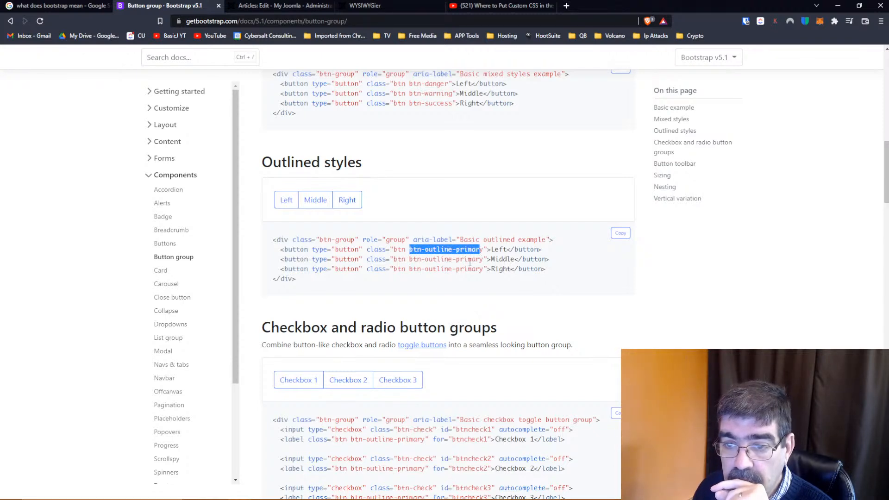
{"action": "left_click", "coordinate": [470, 262]}
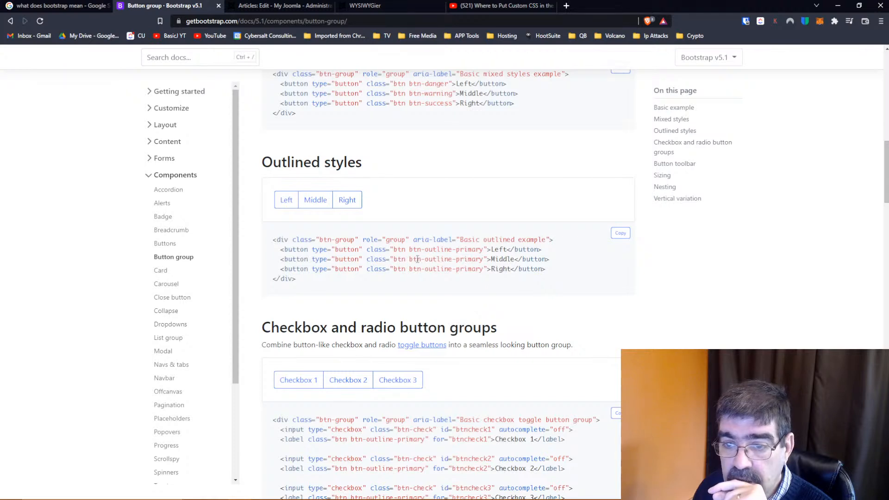
{"action": "left_click_drag", "start_coordinate": [409, 260], "coordinate": [484, 259]}
{"action": "right_click", "coordinate": [481, 257]}
{"action": "left_click", "coordinate": [496, 267]}
Add the copied outline class to the Middle button in the article source, change it to btn-outline-warning and apply it
{"action": "left_click", "coordinate": [278, 6]}
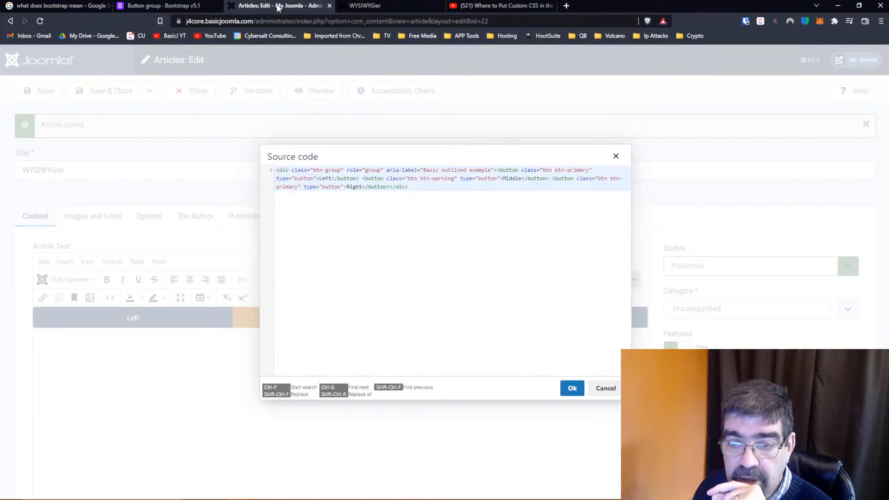
{"action": "left_click", "coordinate": [455, 178]}
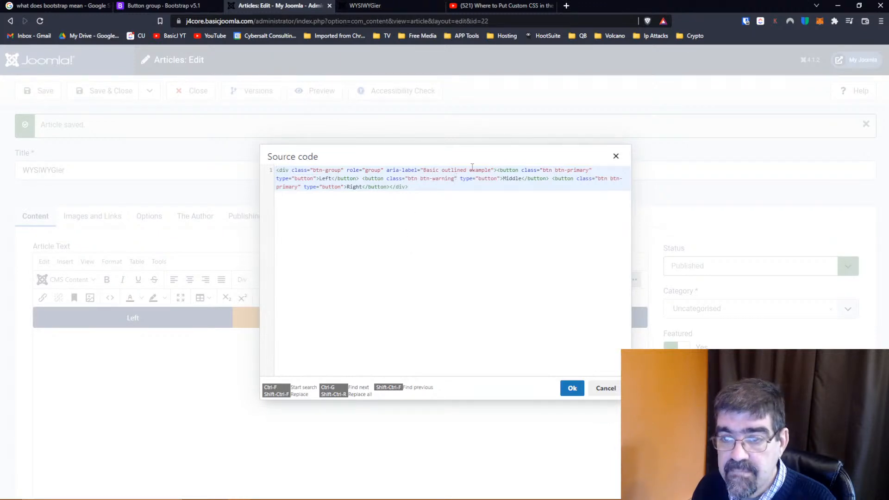
{"action": "key", "text": "ctrl+v"}
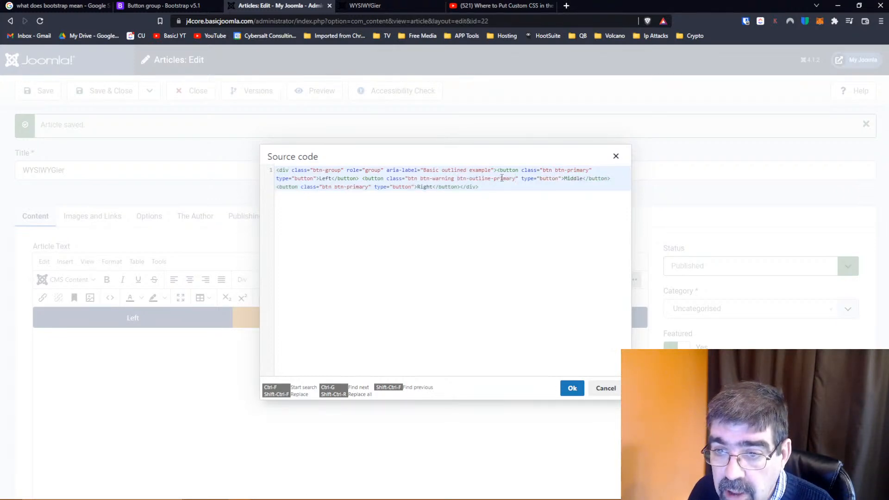
{"action": "double_click", "coordinate": [502, 179]}
{"action": "type", "text": "warning"}
{"action": "left_click", "coordinate": [570, 388]}
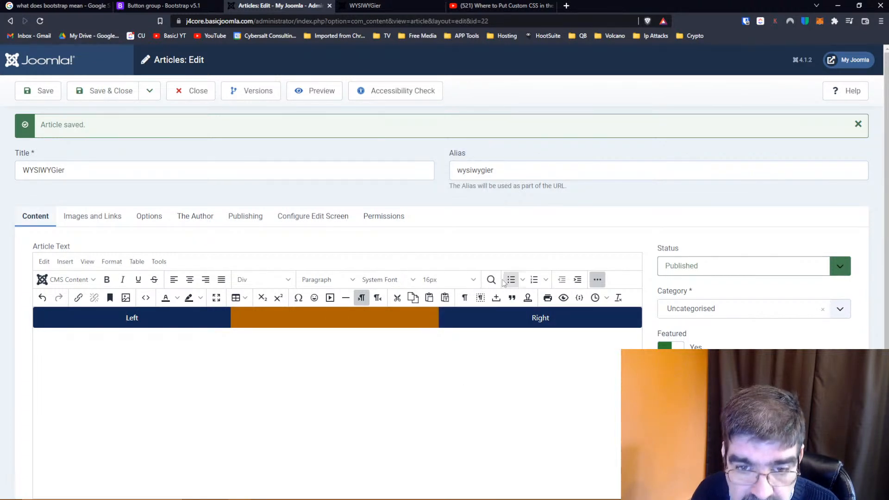
Remove the btn-warning class from the Middle button in the source code, keeping btn-outline-warning, and apply it
{"action": "left_click", "coordinate": [146, 298]}
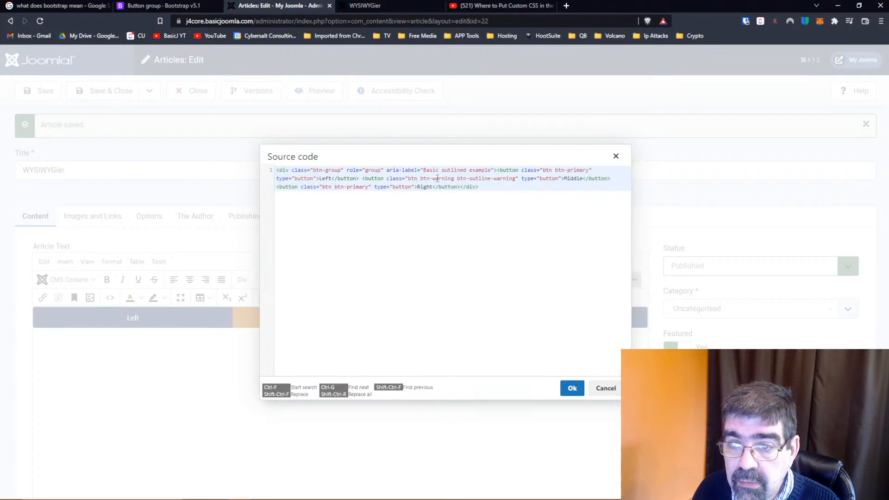
{"action": "left_click_drag", "start_coordinate": [455, 178], "coordinate": [421, 179]}
{"action": "key", "text": "Delete"}
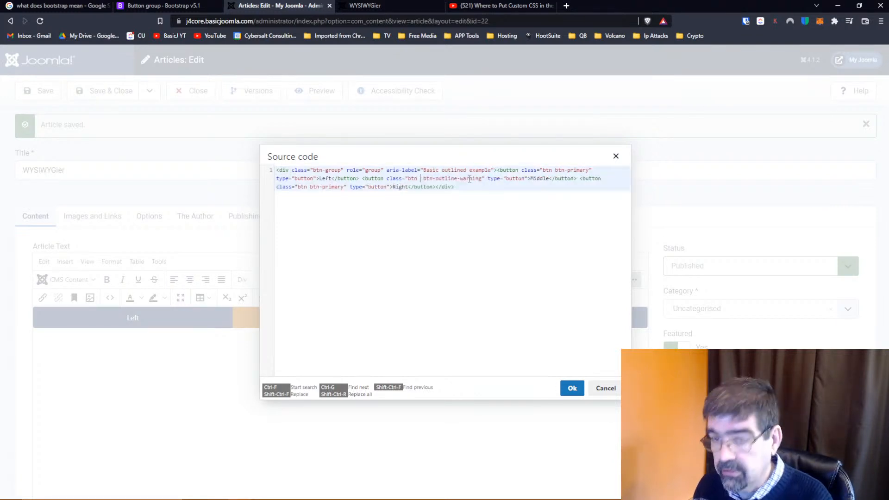
{"action": "left_click", "coordinate": [572, 388]}
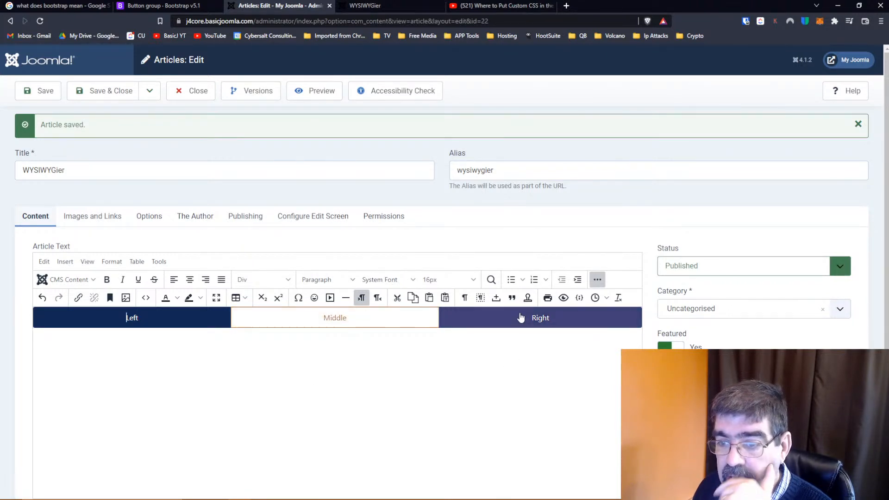
Examine the Checkbox and radio button groups section of the Bootstrap docs and toggle Checkbox 3, Checkbox 1 and Checkbox 2 in the example
{"action": "left_click", "coordinate": [163, 6]}
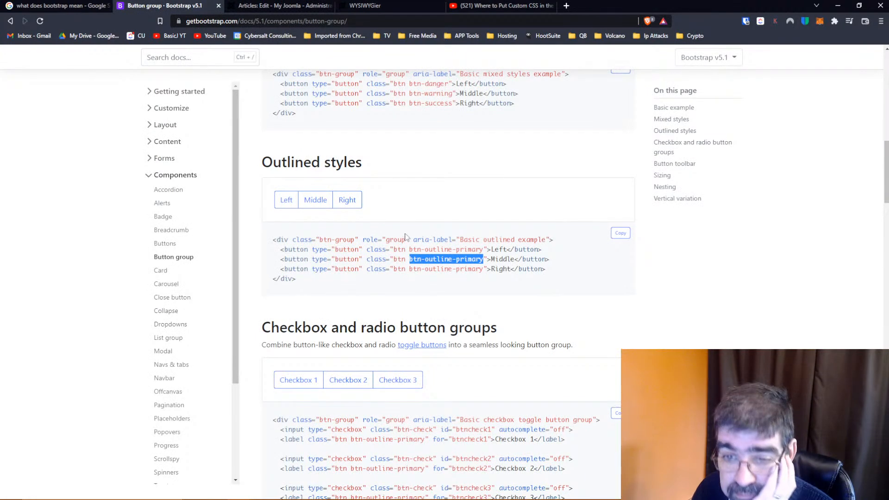
{"action": "scroll", "coordinate": [405, 240], "scroll_direction": "down", "scroll_amount": 2}
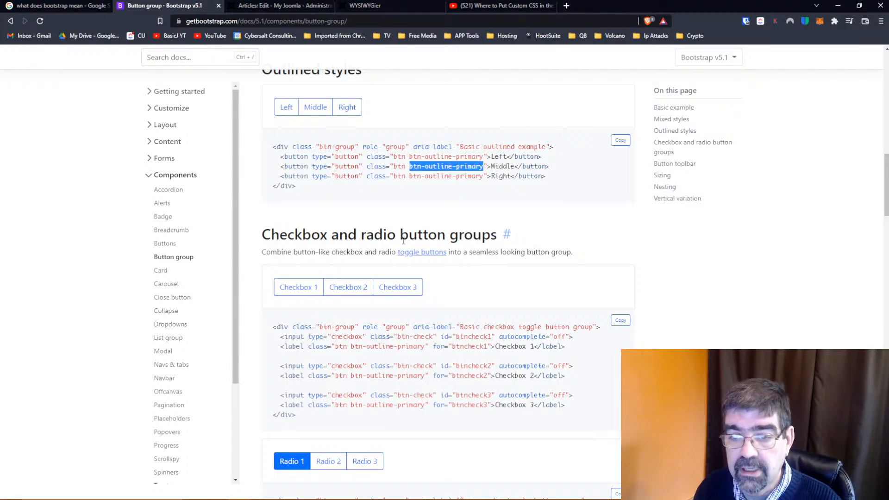
{"action": "scroll", "coordinate": [403, 242], "scroll_direction": "down", "scroll_amount": 2}
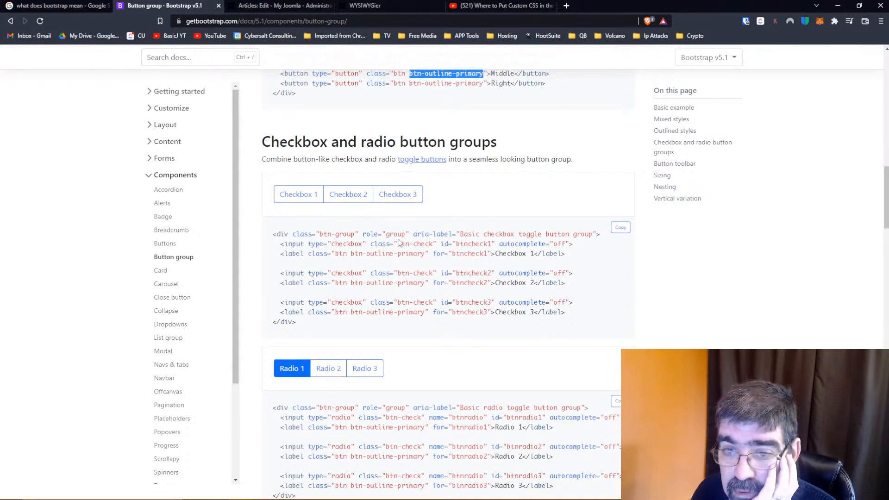
{"action": "scroll", "coordinate": [398, 243], "scroll_direction": "up", "scroll_amount": 1}
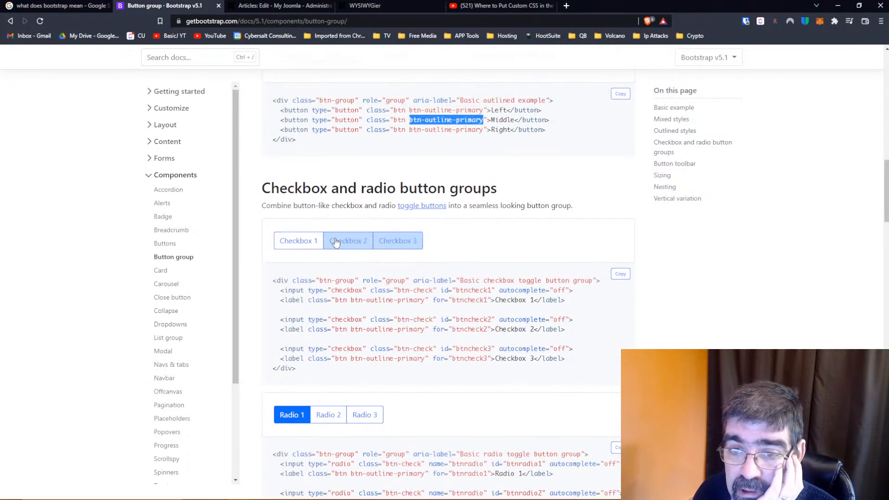
{"action": "left_click", "coordinate": [407, 249]}
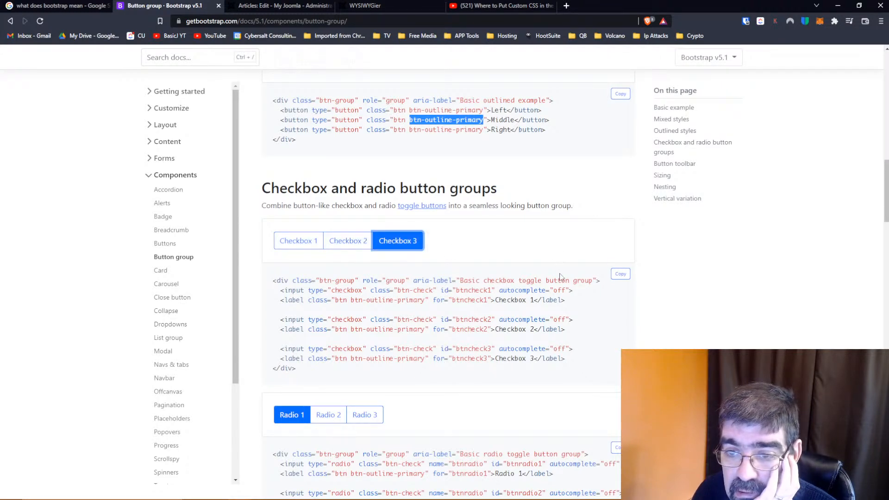
{"action": "left_click", "coordinate": [289, 238]}
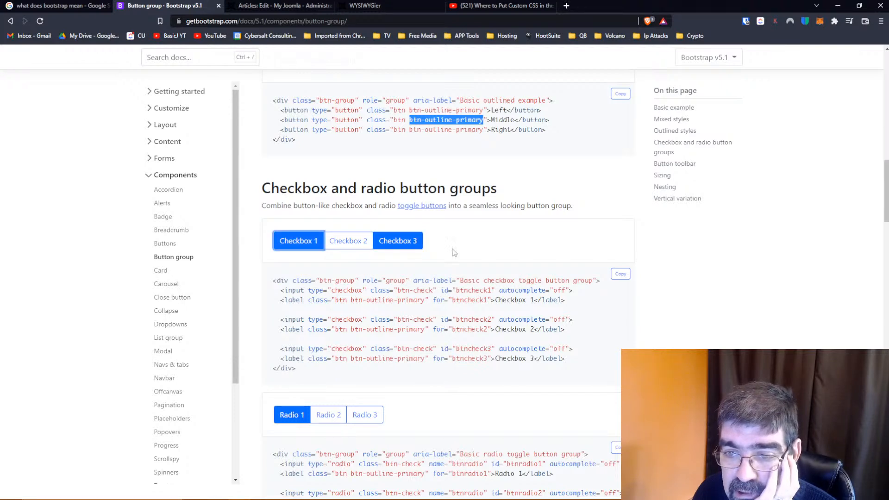
{"action": "left_click", "coordinate": [352, 241]}
{"action": "scroll", "coordinate": [552, 244], "scroll_direction": "down", "scroll_amount": 3}
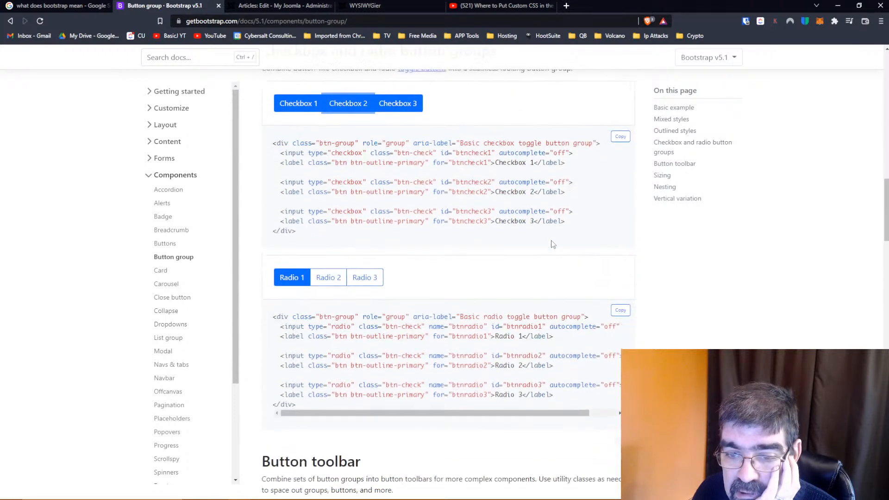
Try Radio 2 and Radio 3 in the radio button group example and buttons 2 and 6 in the Button toolbar example
{"action": "left_click", "coordinate": [327, 275]}
{"action": "left_click", "coordinate": [368, 278]}
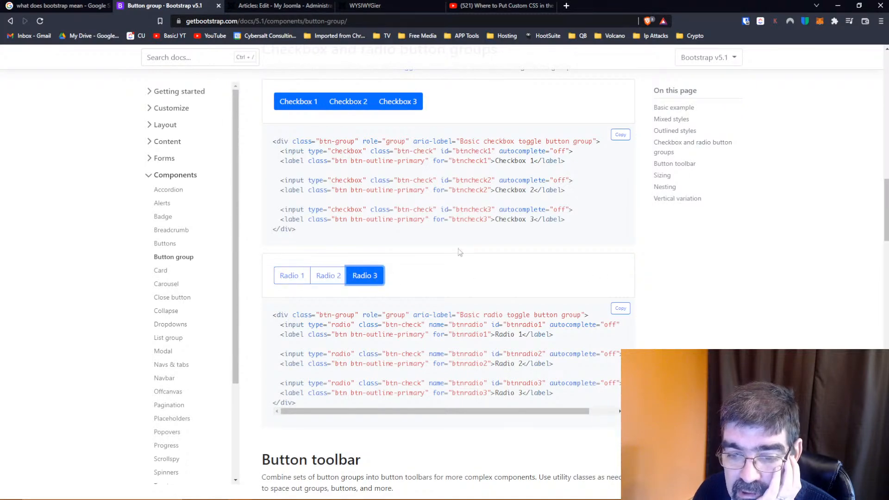
{"action": "scroll", "coordinate": [460, 252], "scroll_direction": "down", "scroll_amount": 4}
{"action": "scroll", "coordinate": [461, 264], "scroll_direction": "down", "scroll_amount": 2}
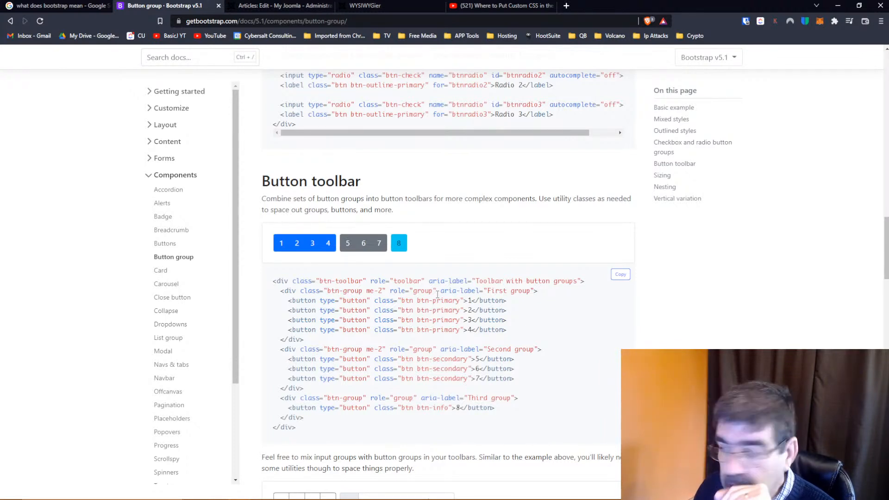
{"action": "scroll", "coordinate": [437, 294], "scroll_direction": "down", "scroll_amount": 2}
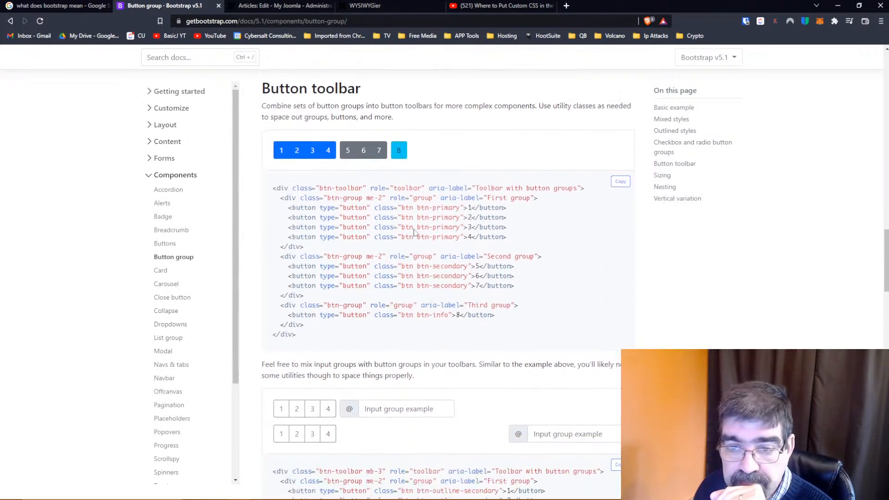
{"action": "left_click", "coordinate": [296, 154]}
{"action": "left_click", "coordinate": [361, 154]}
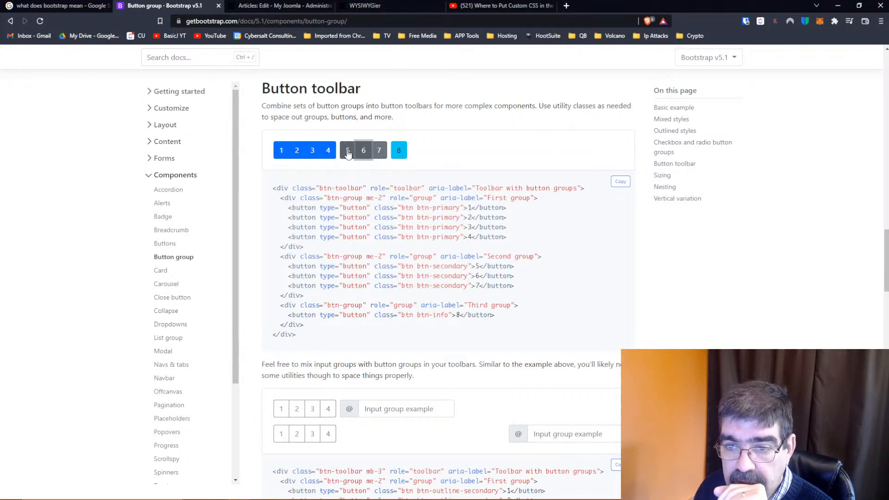
Test the first input group example in the Button toolbar section by entering "dddddddddd" in its text field
{"action": "scroll", "coordinate": [517, 246], "scroll_direction": "down", "scroll_amount": 3}
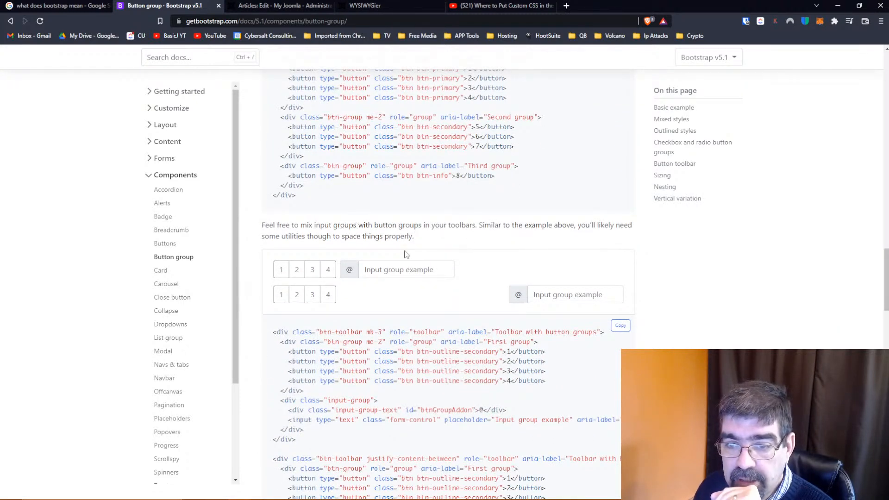
{"action": "left_click", "coordinate": [404, 272]}
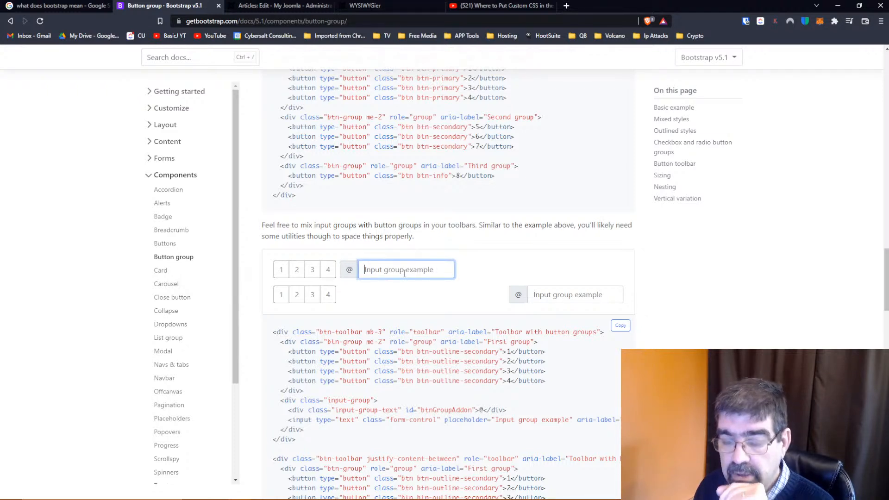
{"action": "type", "text": "dddddddddd"}
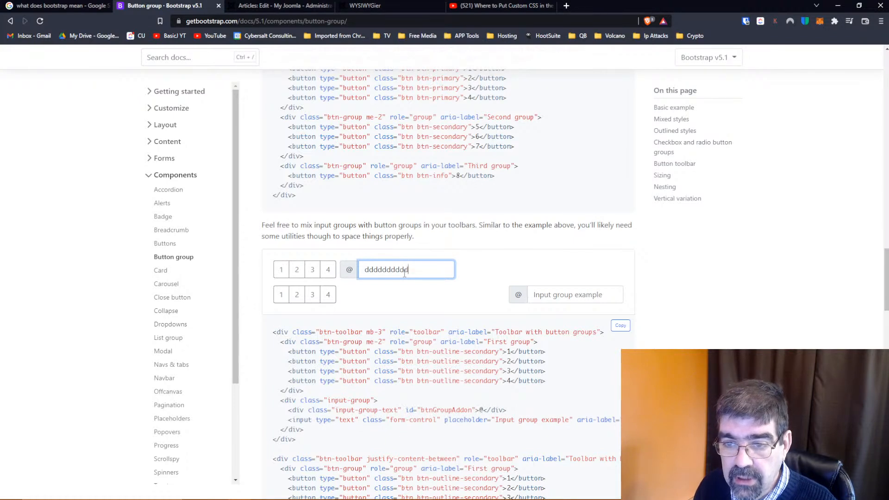
{"action": "left_click", "coordinate": [502, 270]}
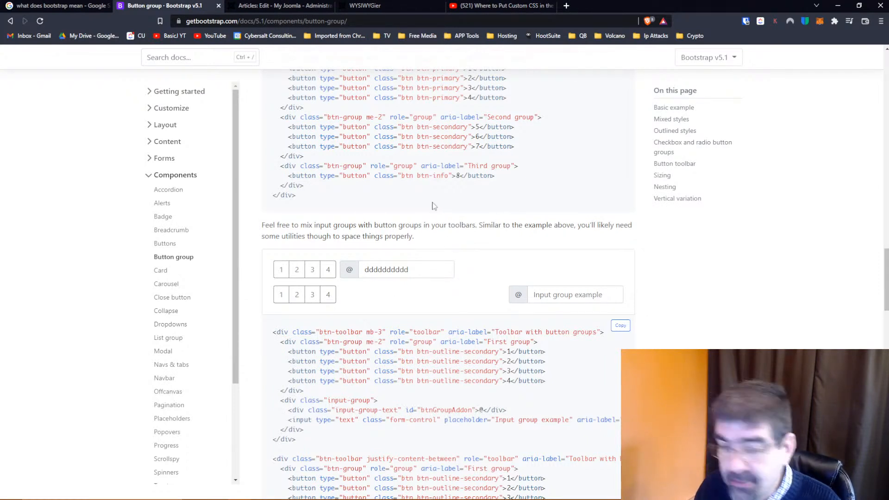
Examine the Nesting example of the button group documentation, expanding and collapsing its dropdown
{"action": "scroll", "coordinate": [398, 218], "scroll_direction": "down", "scroll_amount": 2}
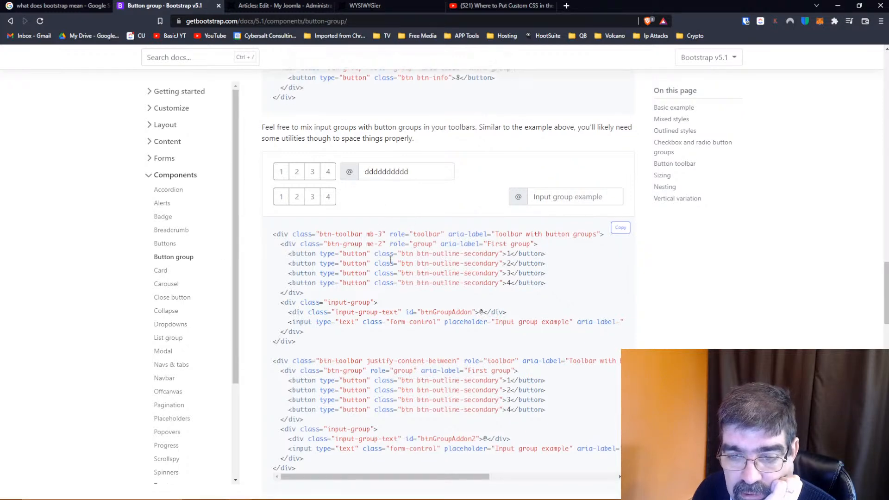
{"action": "scroll", "coordinate": [407, 244], "scroll_direction": "down", "scroll_amount": 10}
{"action": "scroll", "coordinate": [407, 245], "scroll_direction": "down", "scroll_amount": 2}
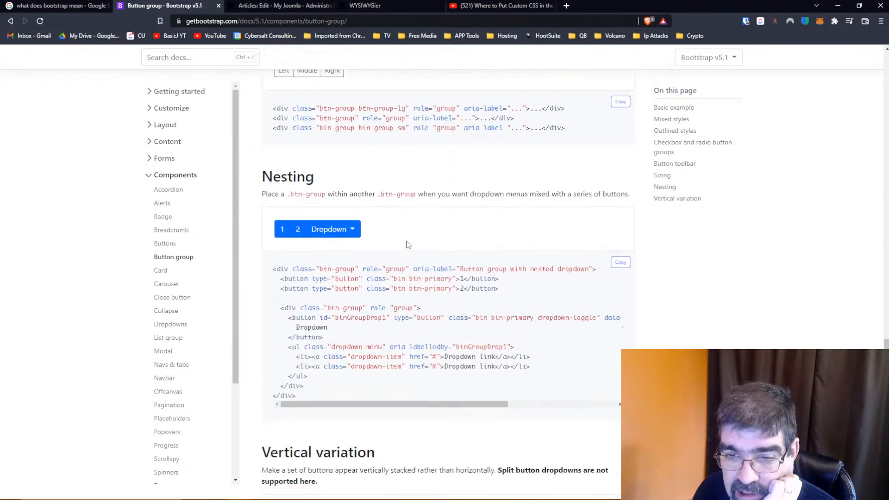
{"action": "left_click", "coordinate": [354, 231]}
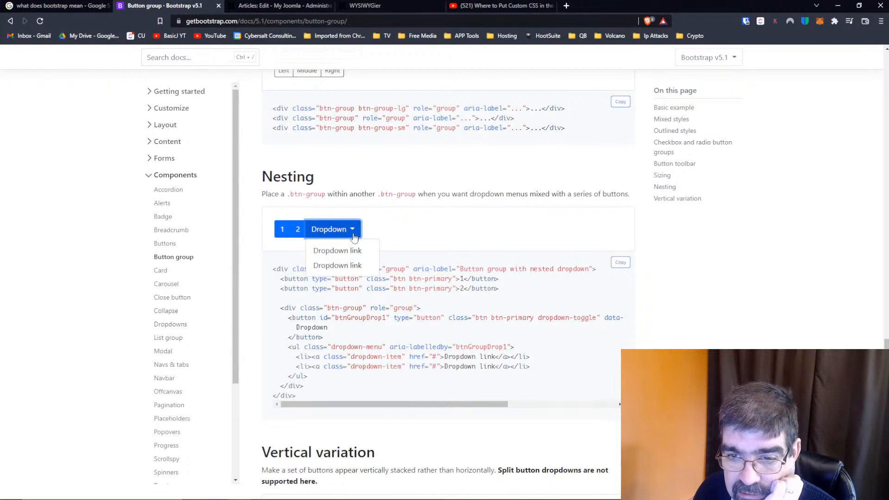
{"action": "left_click", "coordinate": [440, 236]}
{"action": "scroll", "coordinate": [454, 234], "scroll_direction": "down", "scroll_amount": 1}
{"action": "scroll", "coordinate": [453, 234], "scroll_direction": "down", "scroll_amount": 3}
{"action": "scroll", "coordinate": [453, 234], "scroll_direction": "up", "scroll_amount": 2}
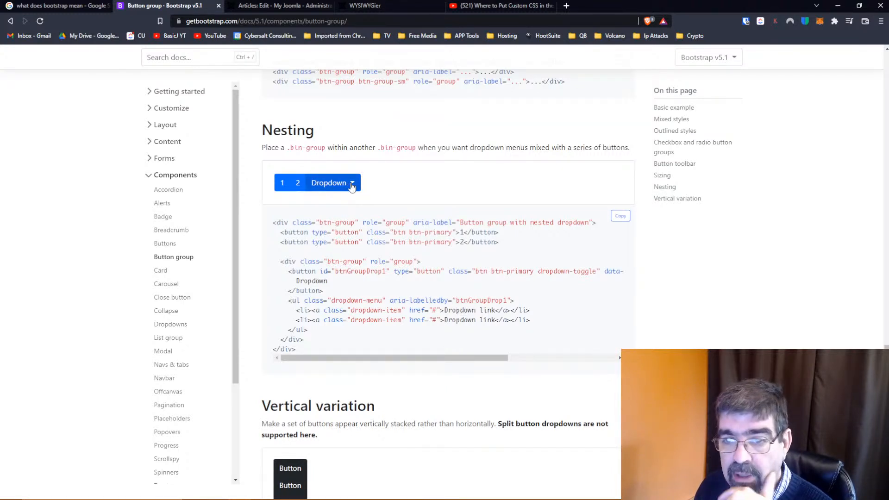
Examine the Vertical variation examples and select Radio 3 in the vertical radio group
{"action": "scroll", "coordinate": [411, 188], "scroll_direction": "down", "scroll_amount": 1}
{"action": "scroll", "coordinate": [411, 188], "scroll_direction": "down", "scroll_amount": 7}
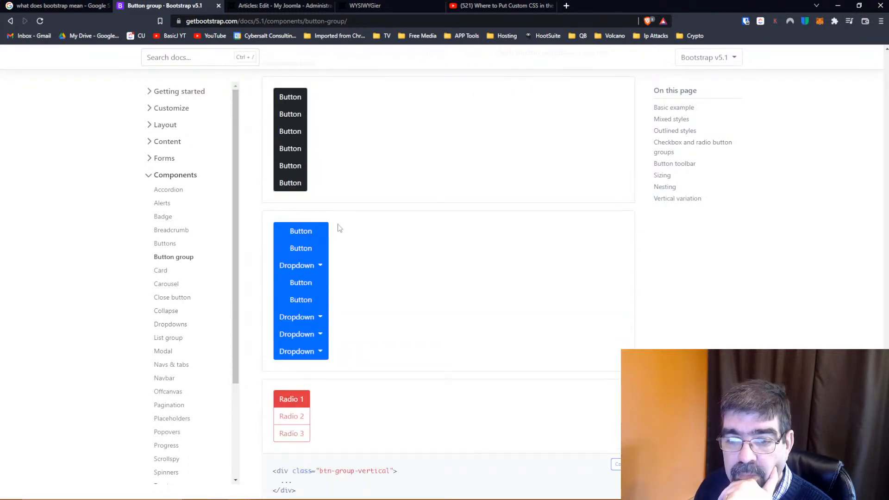
{"action": "scroll", "coordinate": [355, 252], "scroll_direction": "down", "scroll_amount": 5}
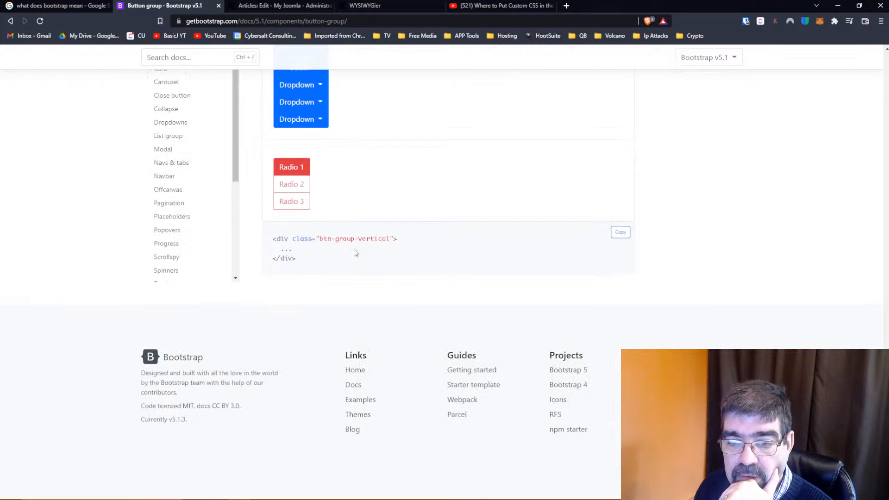
{"action": "left_click", "coordinate": [293, 201]}
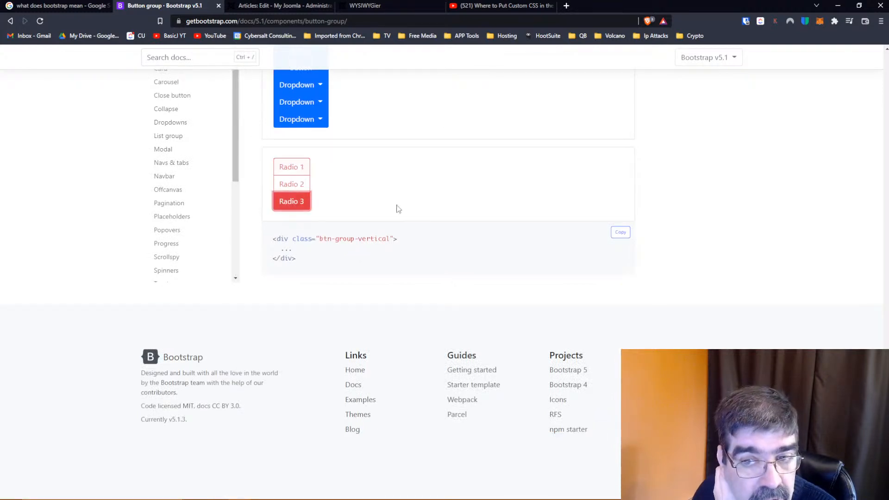
{"action": "scroll", "coordinate": [420, 226], "scroll_direction": "up", "scroll_amount": 1}
{"action": "scroll", "coordinate": [420, 225], "scroll_direction": "up", "scroll_amount": 4}
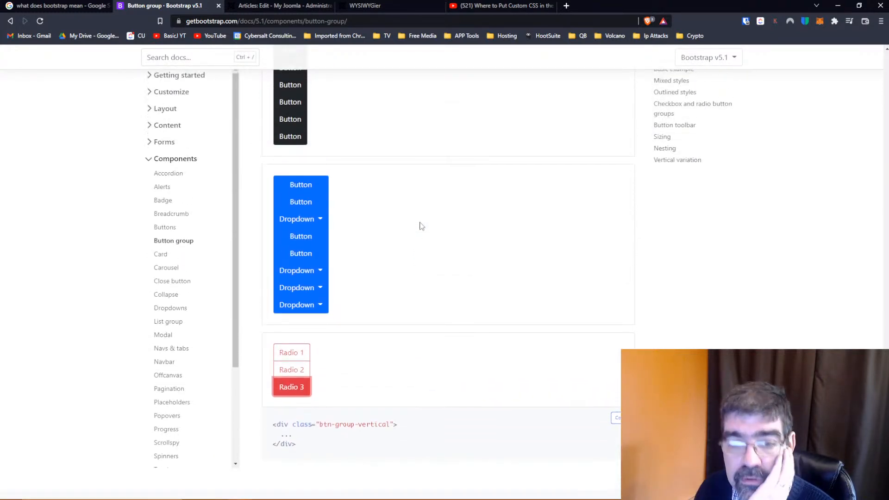
Open the Card component documentation and copy the code of the basic card example with image cap, title, text and button
{"action": "left_click", "coordinate": [159, 258]}
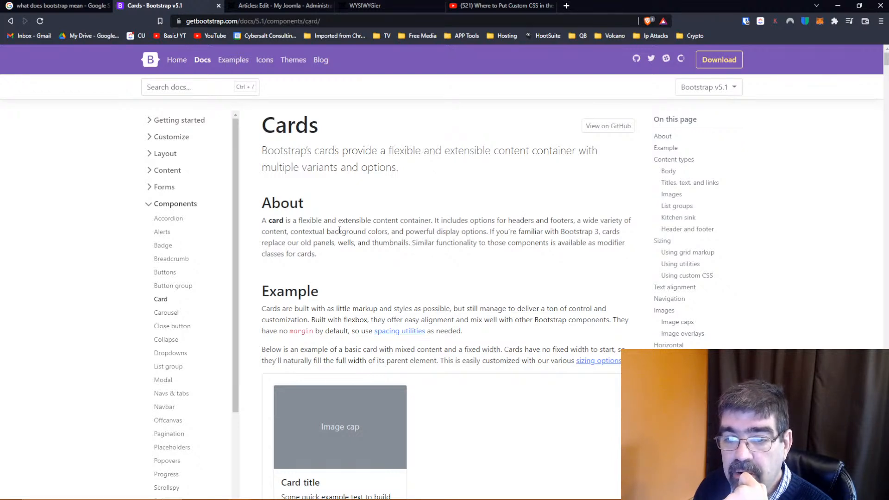
{"action": "scroll", "coordinate": [391, 227], "scroll_direction": "down", "scroll_amount": 2}
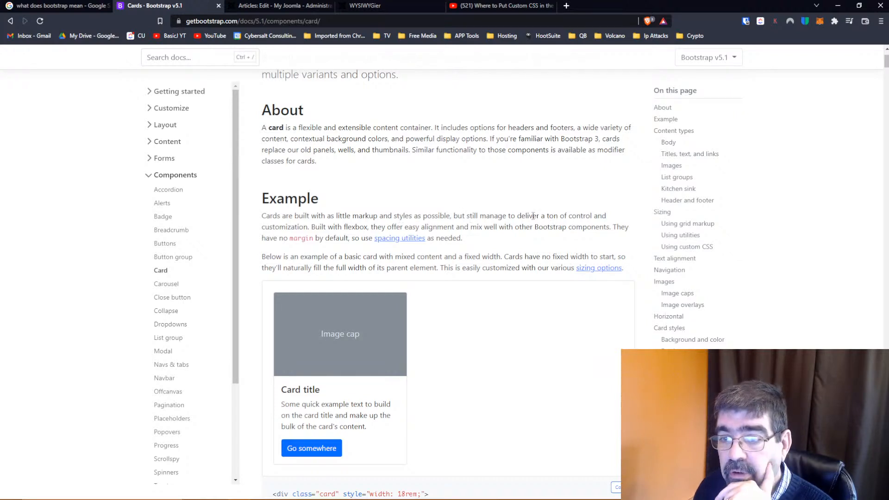
{"action": "scroll", "coordinate": [496, 210], "scroll_direction": "down", "scroll_amount": 2}
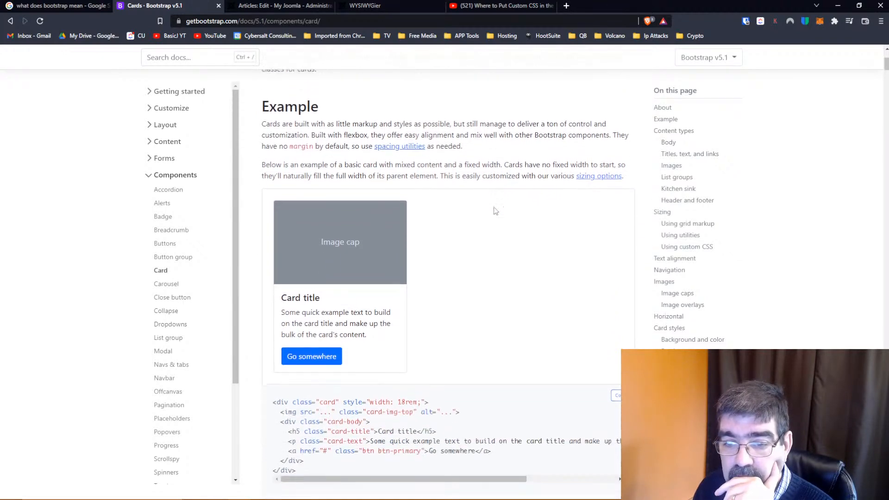
{"action": "scroll", "coordinate": [303, 445], "scroll_direction": "down", "scroll_amount": 1}
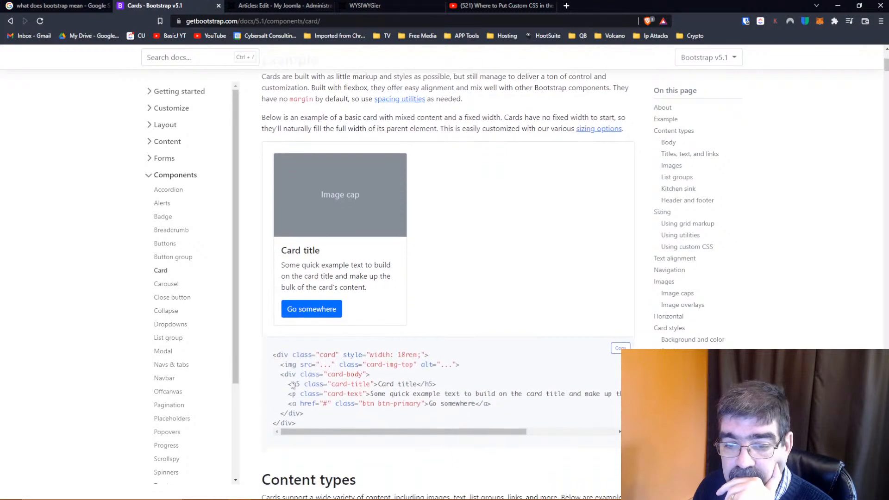
{"action": "left_click_drag", "start_coordinate": [296, 423], "coordinate": [274, 352]}
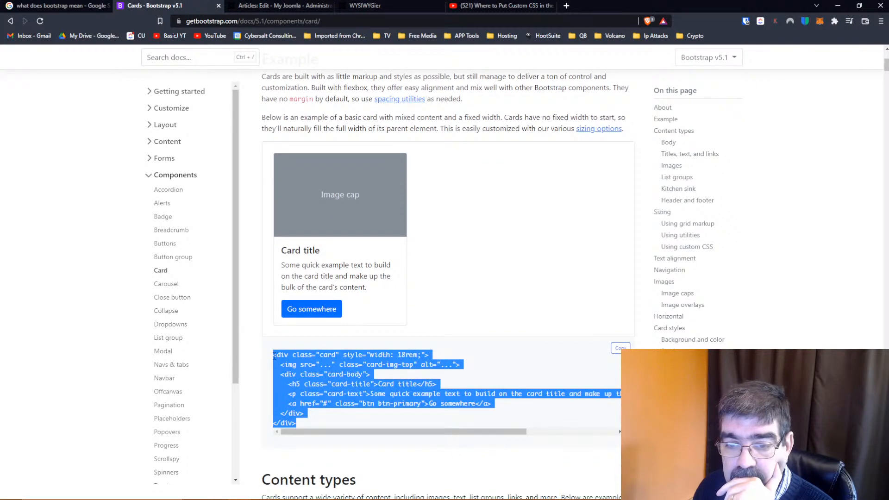
{"action": "right_click", "coordinate": [303, 366]}
{"action": "left_click", "coordinate": [452, 373]}
{"action": "left_click", "coordinate": [620, 348]}
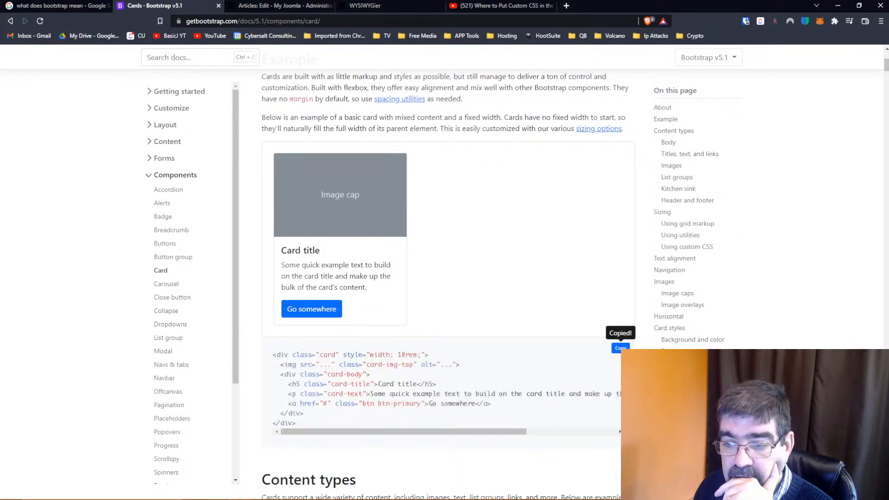
Replace the whole source code of the Joomla article WYSIWYGier with the copied card code and apply it
{"action": "left_click", "coordinate": [267, 14]}
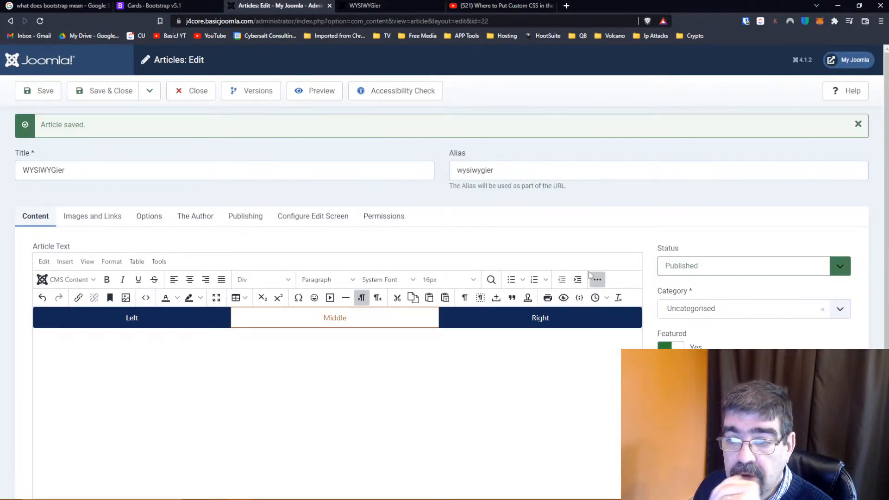
{"action": "left_click", "coordinate": [145, 297]}
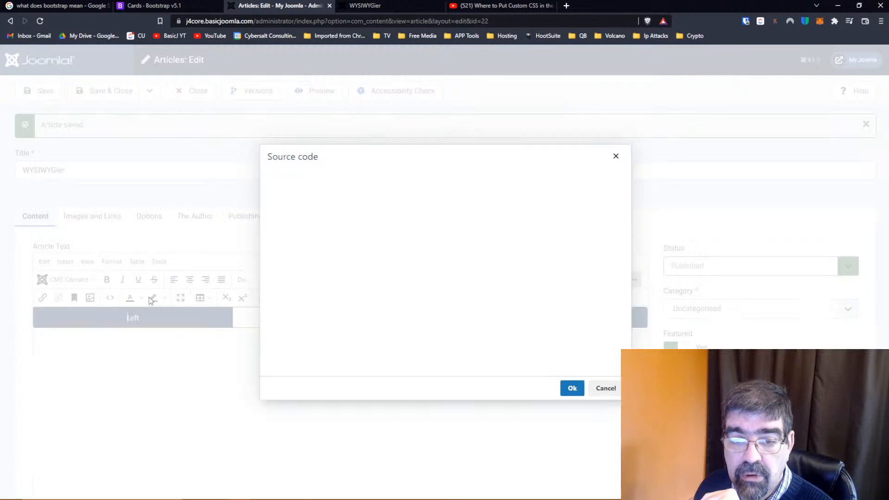
{"action": "key", "text": "ctrl+a"}
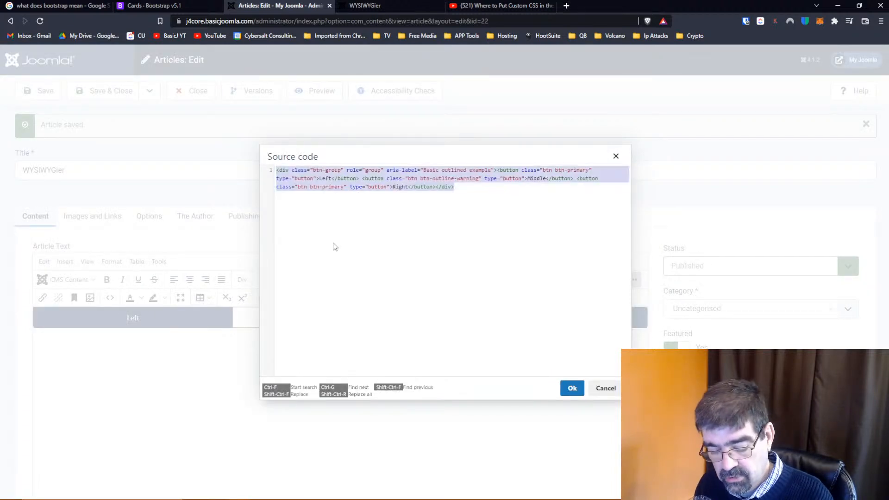
{"action": "key", "text": "ctrl+v"}
{"action": "left_click", "coordinate": [573, 388]}
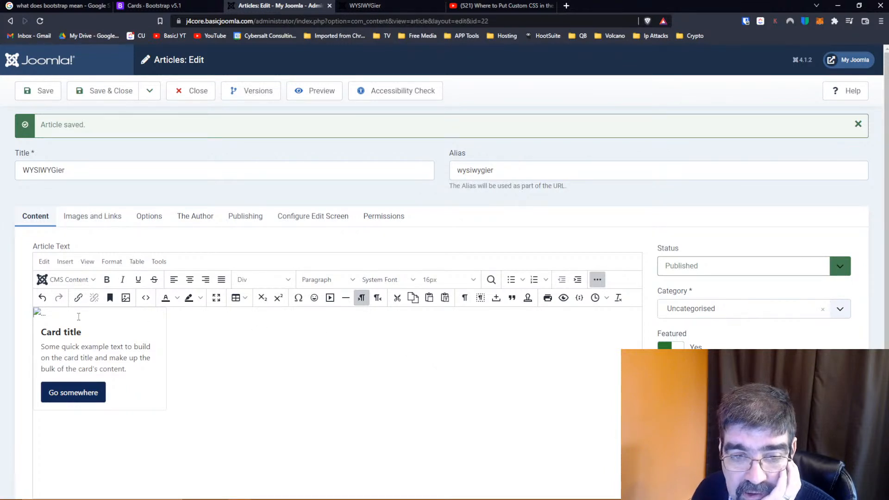
Inspect the image settings of the card's placeholder image, dismiss them without saving and return to the Bootstrap Cards documentation
{"action": "left_click", "coordinate": [38, 314]}
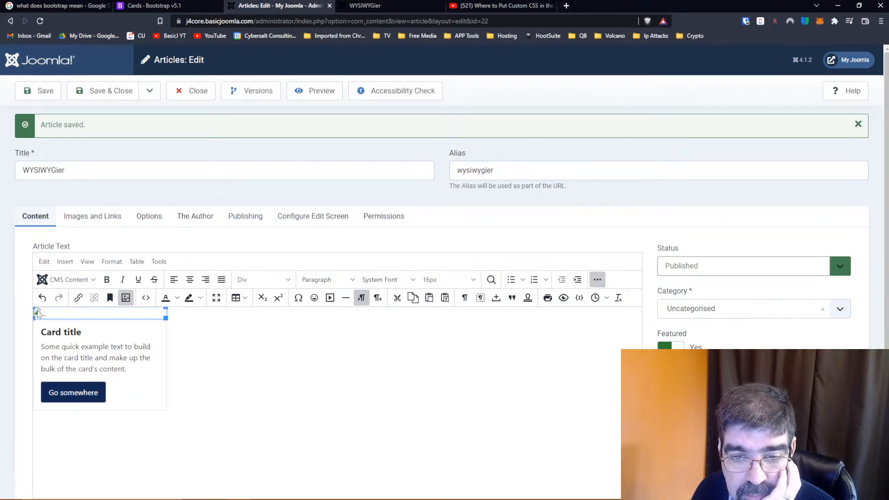
{"action": "left_click", "coordinate": [129, 301]}
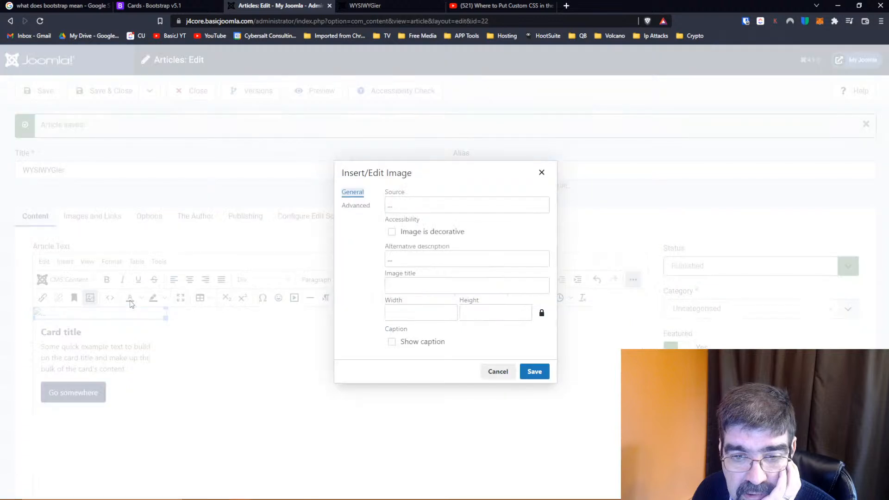
{"action": "left_click", "coordinate": [497, 371]}
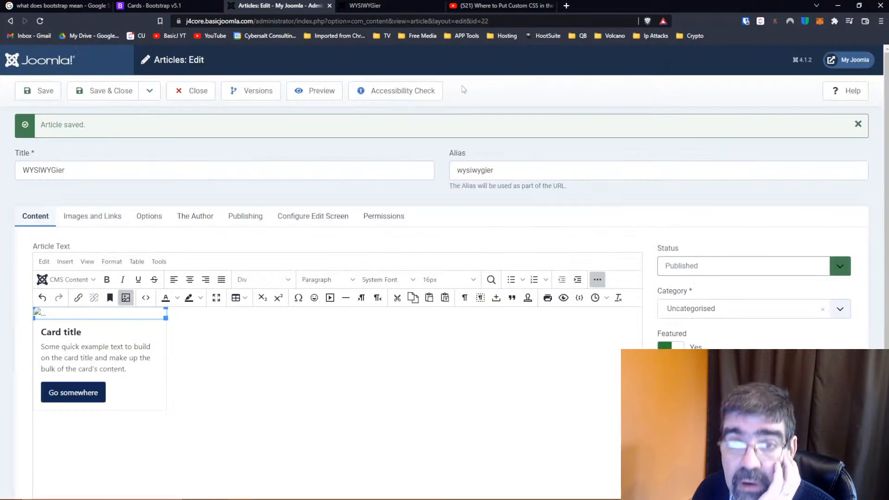
{"action": "left_click", "coordinate": [161, 6]}
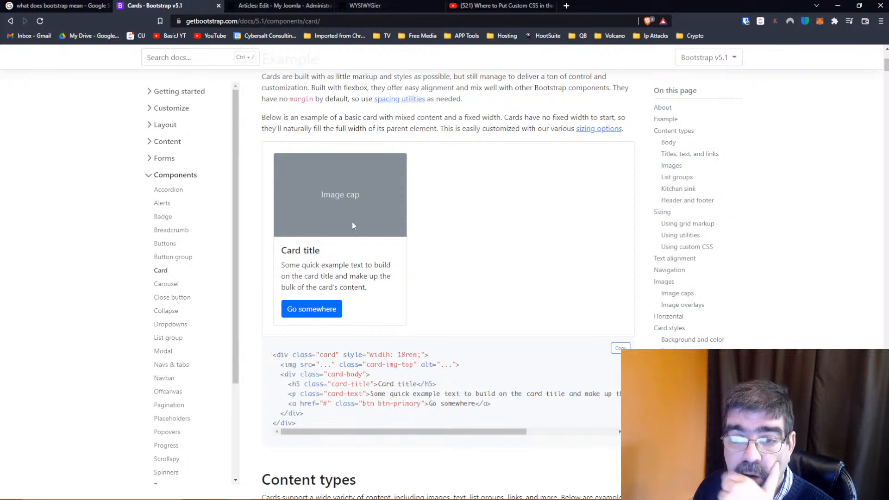
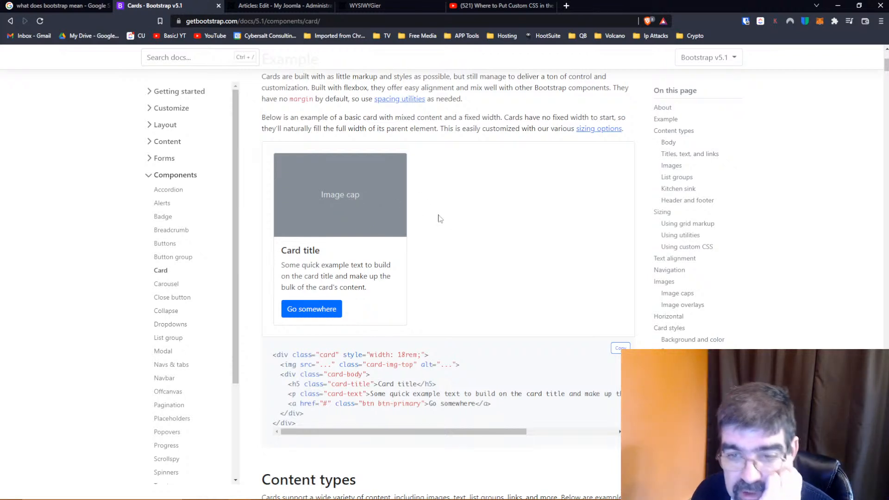
Switch to the Joomla article, inspect the source and general settings of the card's placeholder image, and dismiss them without saving
{"action": "scroll", "coordinate": [440, 219], "scroll_direction": "down", "scroll_amount": 2}
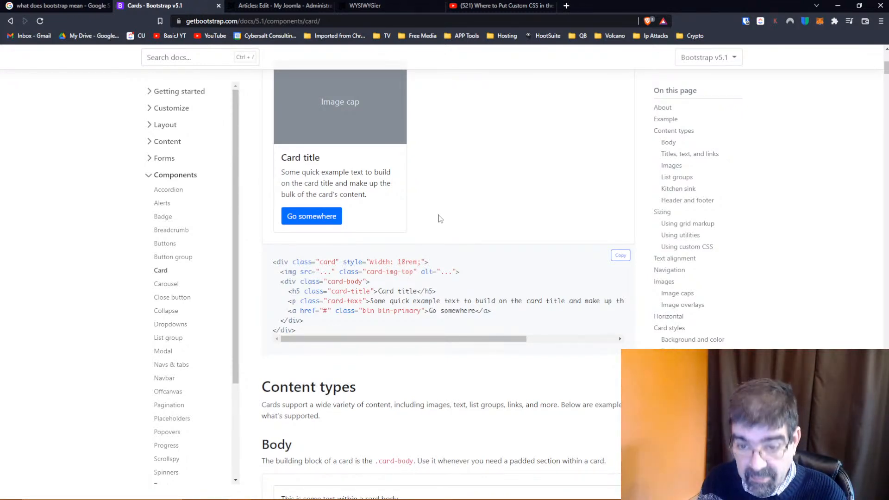
{"action": "scroll", "coordinate": [440, 219], "scroll_direction": "up", "scroll_amount": 1}
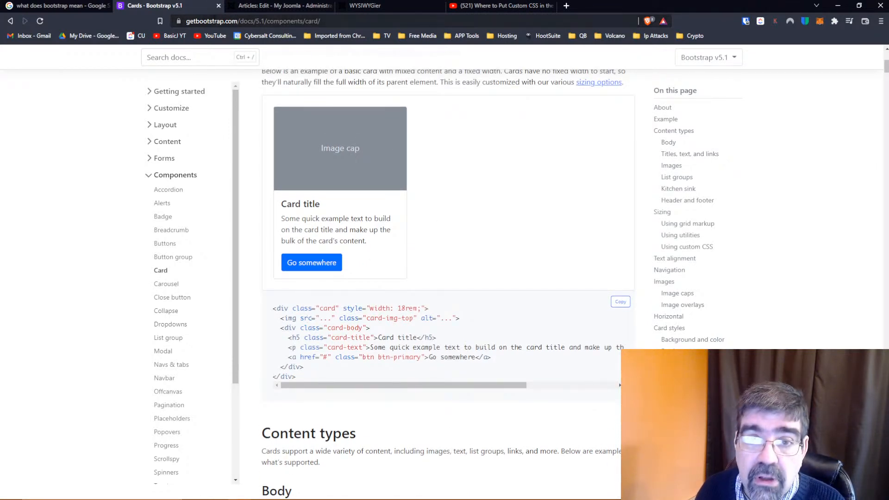
{"action": "left_click", "coordinate": [227, 10]}
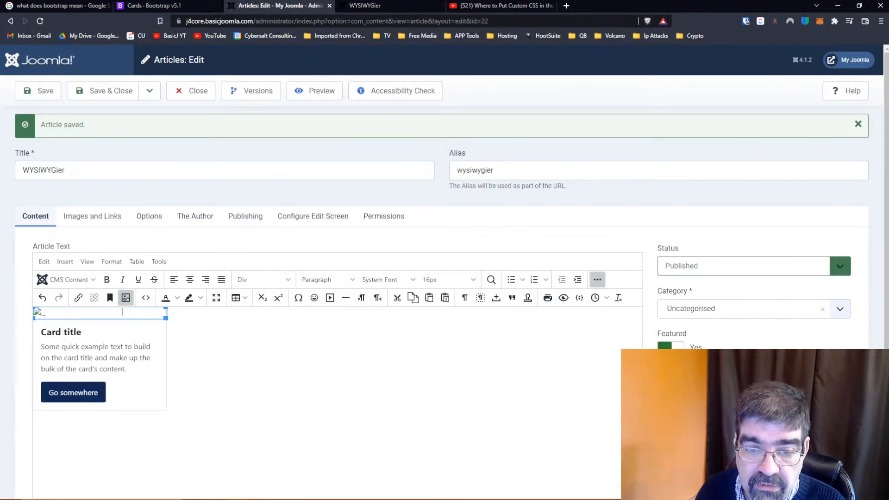
{"action": "left_click", "coordinate": [38, 314]}
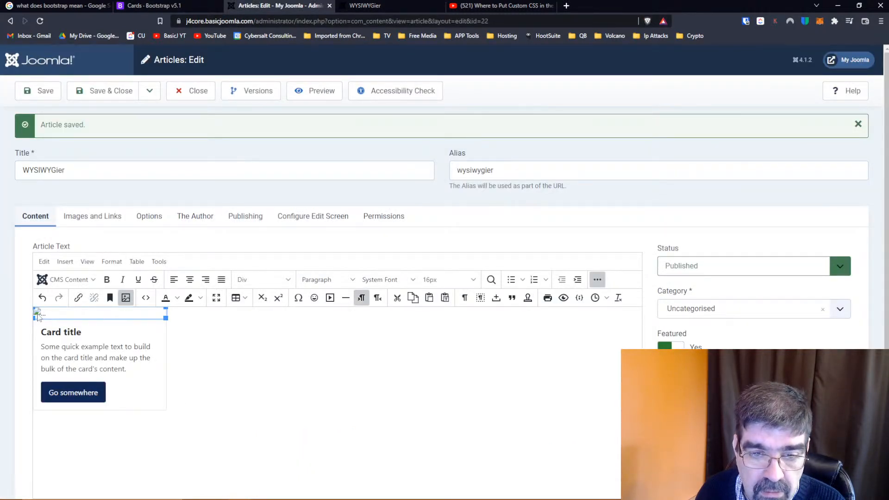
{"action": "left_click", "coordinate": [125, 298]}
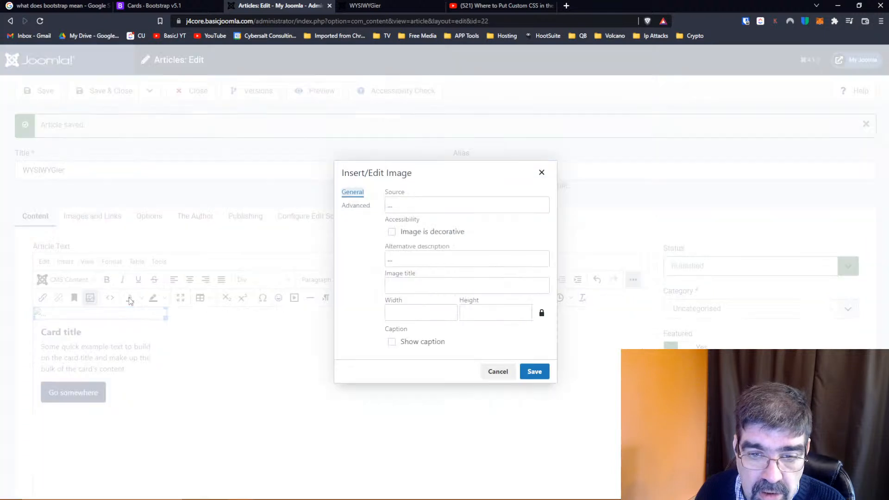
{"action": "left_click", "coordinate": [392, 205]}
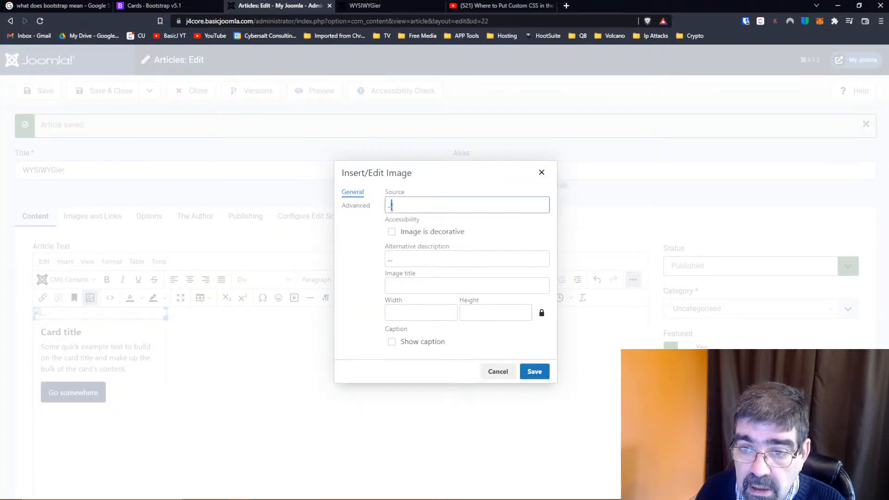
{"action": "left_click", "coordinate": [352, 207]}
{"action": "left_click", "coordinate": [353, 198]}
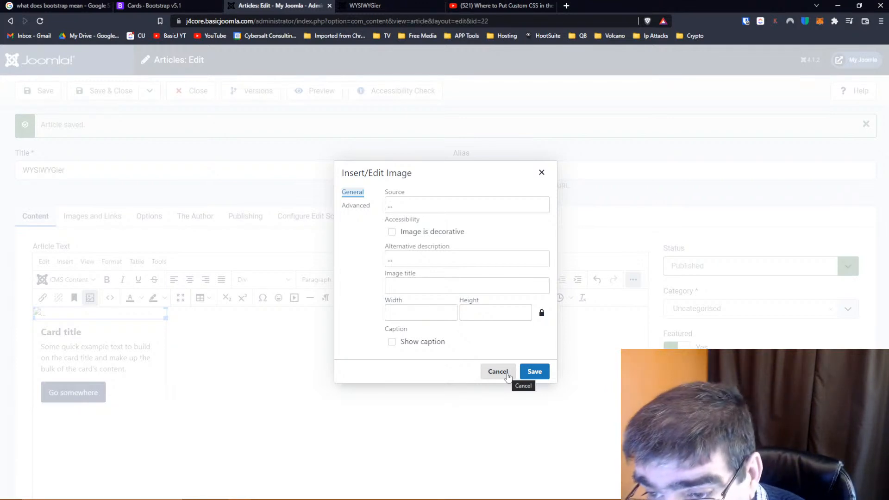
{"action": "left_click", "coordinate": [392, 204]}
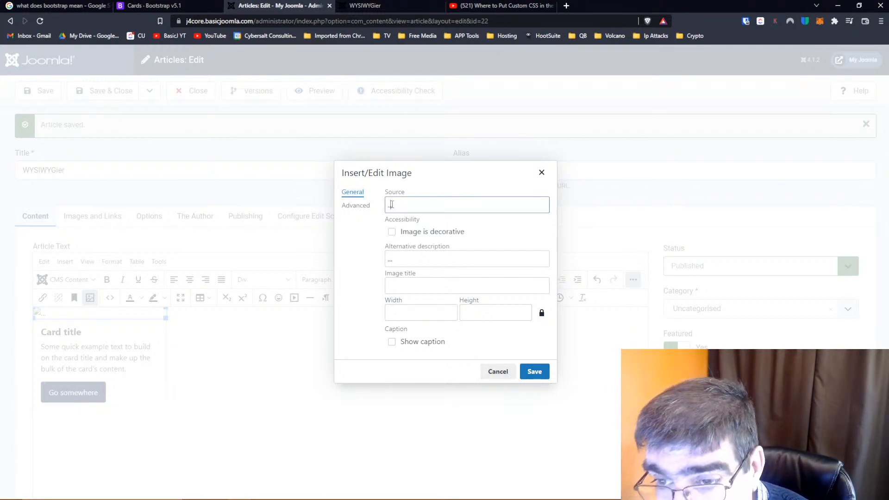
{"action": "left_click", "coordinate": [498, 372]}
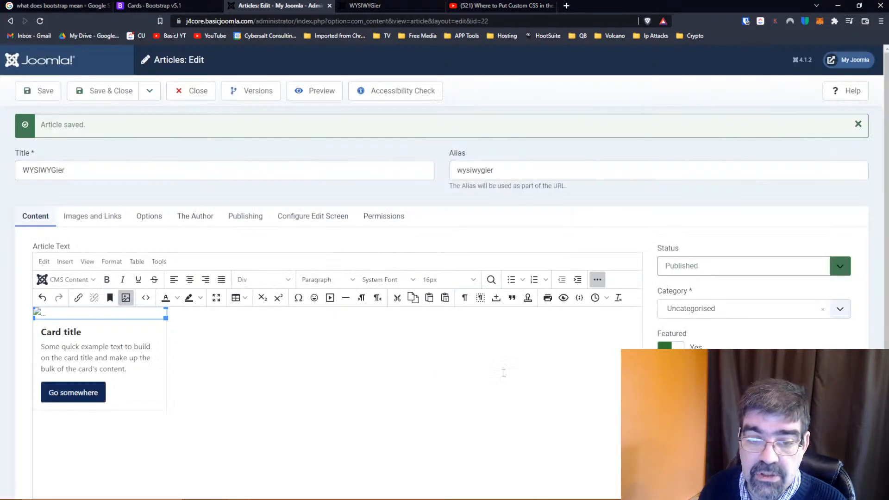
Recheck the placeholder image's advanced style, spacing and border options and close the settings unchanged
{"action": "left_click", "coordinate": [125, 298]}
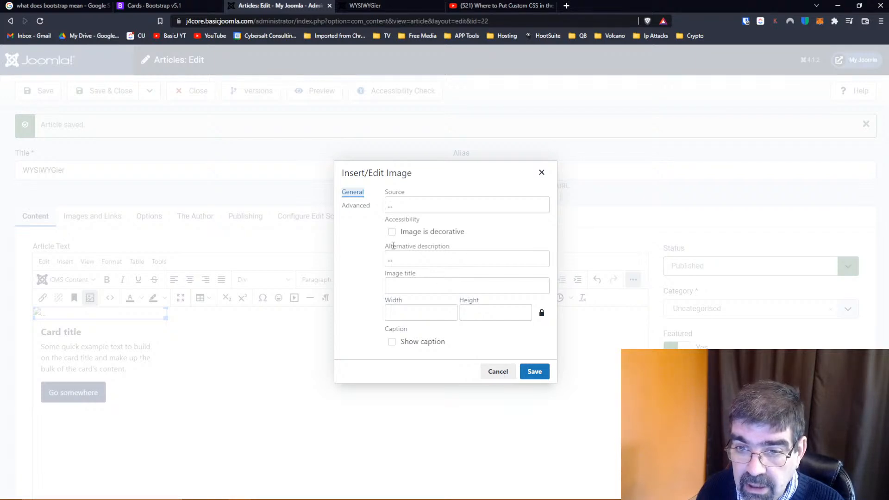
{"action": "left_click", "coordinate": [357, 206]}
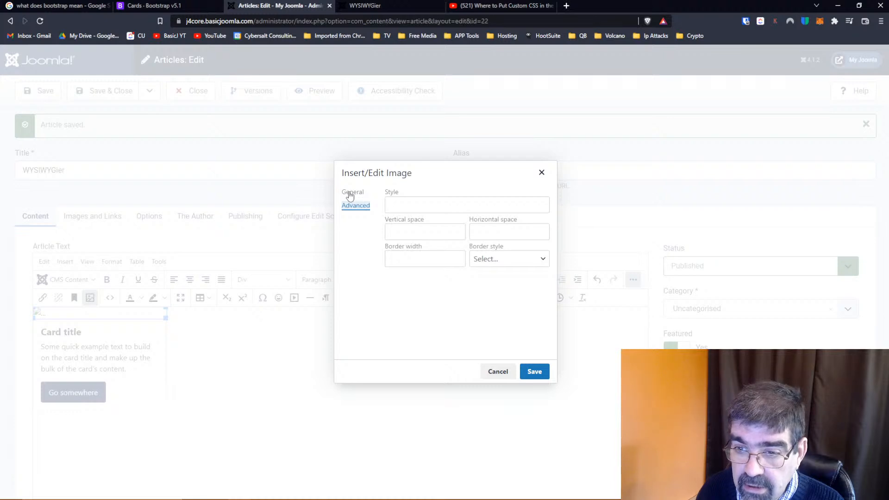
{"action": "left_click", "coordinate": [350, 197]}
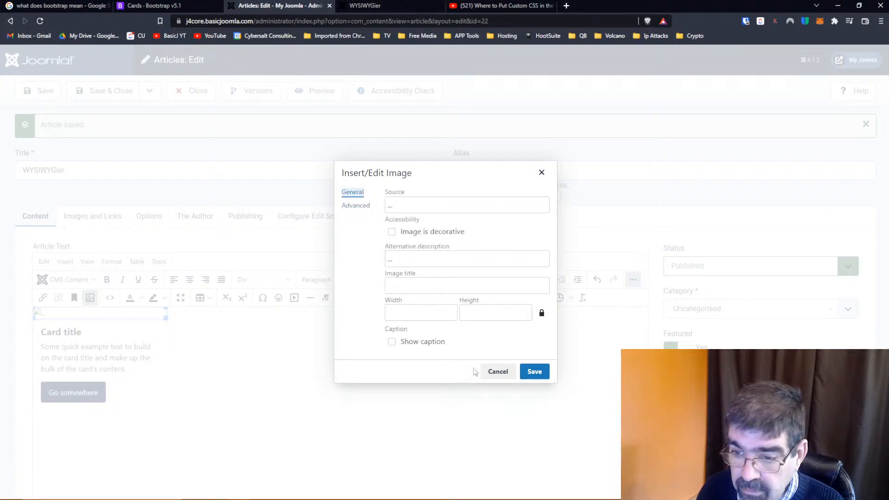
{"action": "left_click", "coordinate": [497, 371]}
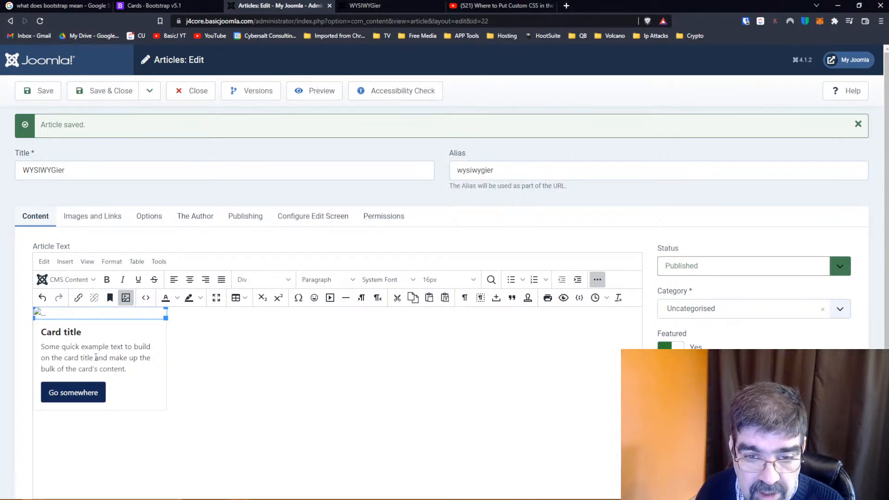
Set the card's inline width to 30rem in the article's source code and apply the change
{"action": "left_click", "coordinate": [148, 302]}
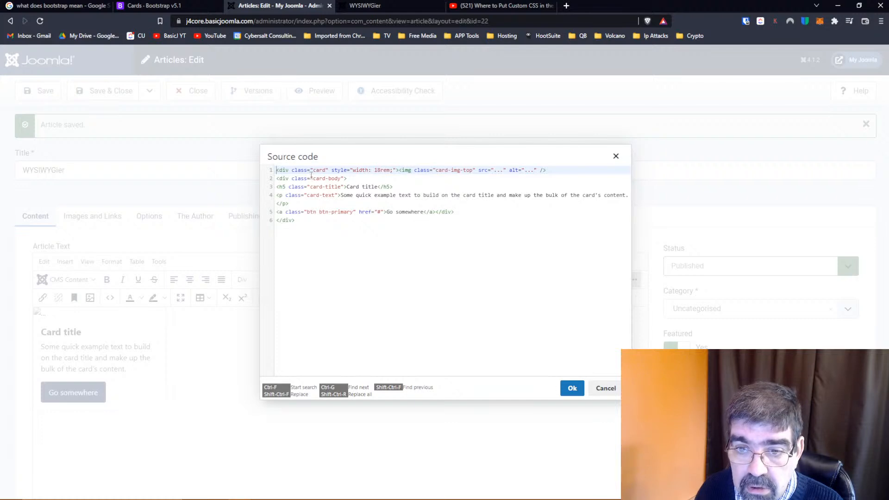
{"action": "left_click", "coordinate": [381, 170]}
{"action": "key", "text": "BackSpace"}
{"action": "key", "text": "BackSpace"}
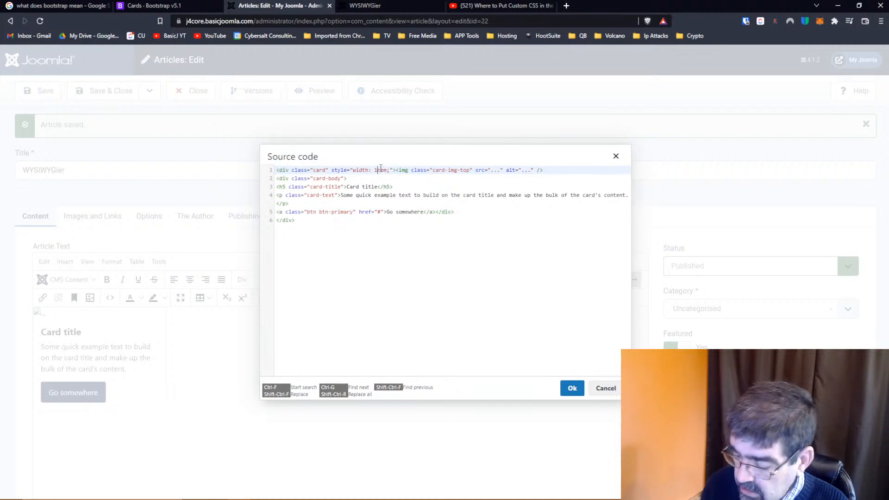
{"action": "type", "text": "30"}
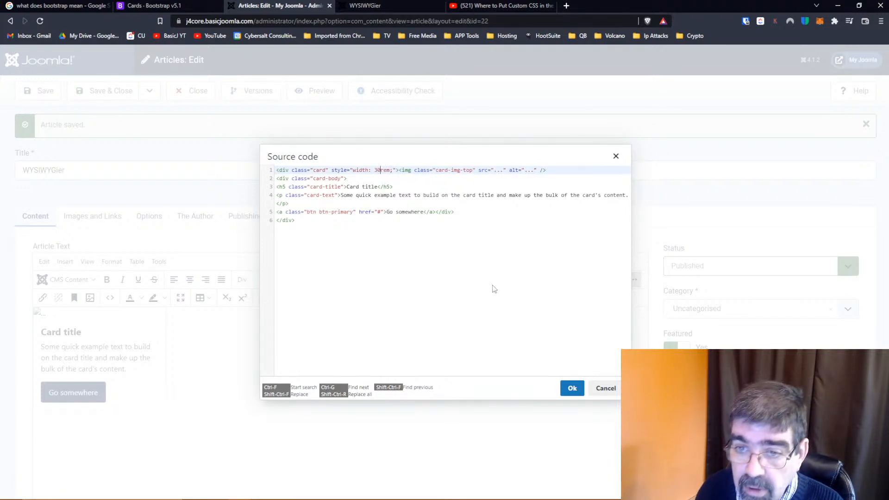
{"action": "left_click", "coordinate": [573, 388]}
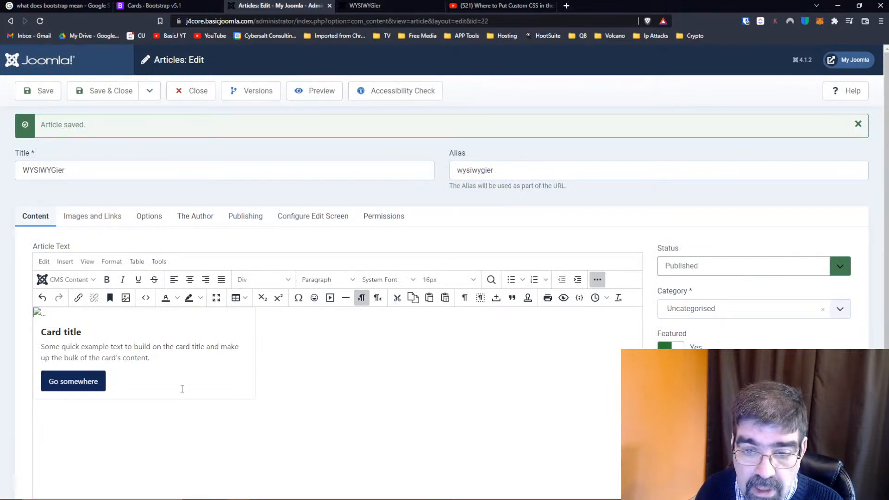
{"action": "left_click", "coordinate": [338, 377]}
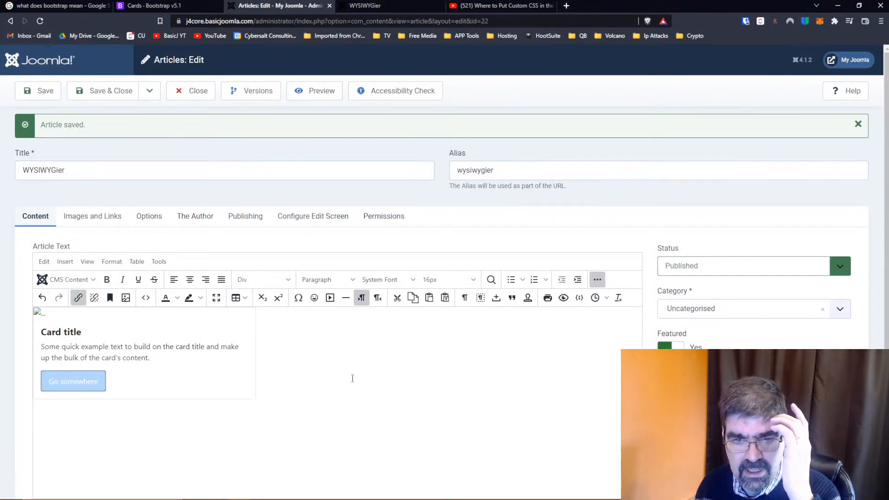
Return to the Bootstrap Cards documentation, examine the Body and Titles, text, and links examples, and select the card title text in the code
{"action": "left_click", "coordinate": [164, 10]}
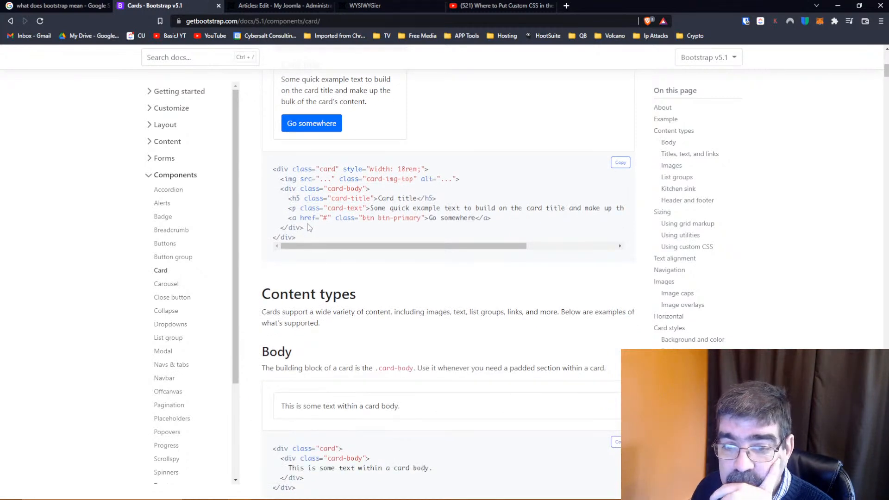
{"action": "scroll", "coordinate": [307, 224], "scroll_direction": "down", "scroll_amount": 2}
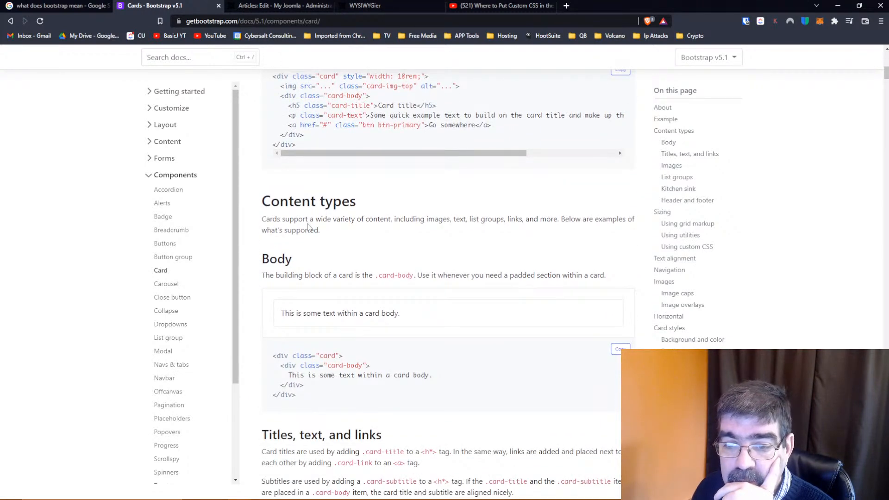
{"action": "scroll", "coordinate": [308, 226], "scroll_direction": "down", "scroll_amount": 2}
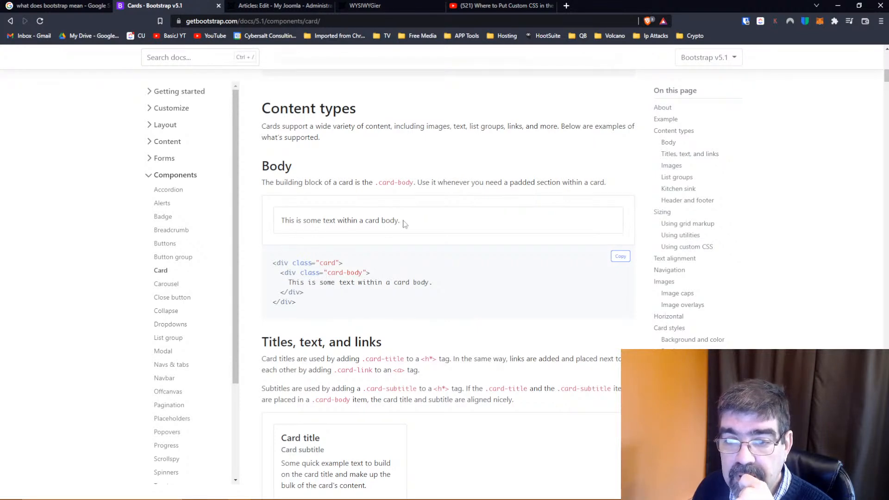
{"action": "scroll", "coordinate": [403, 224], "scroll_direction": "down", "scroll_amount": 3}
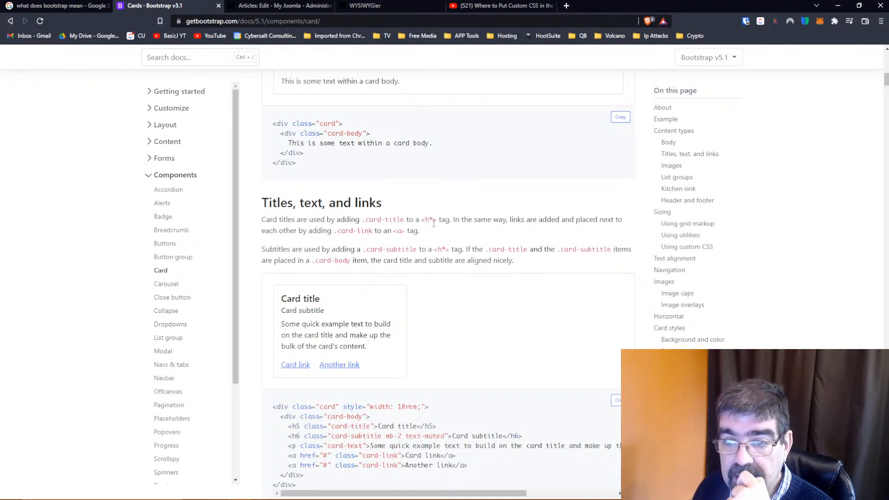
{"action": "scroll", "coordinate": [434, 223], "scroll_direction": "down", "scroll_amount": 2}
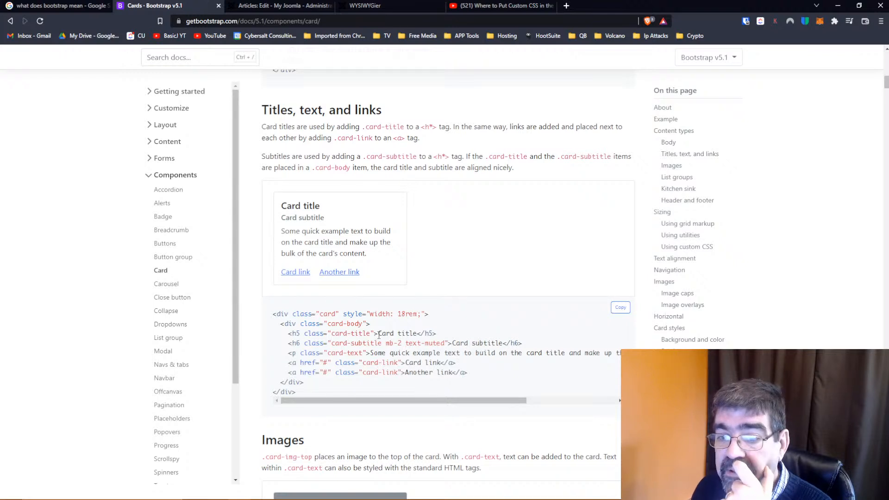
{"action": "left_click_drag", "start_coordinate": [380, 333], "coordinate": [418, 333]}
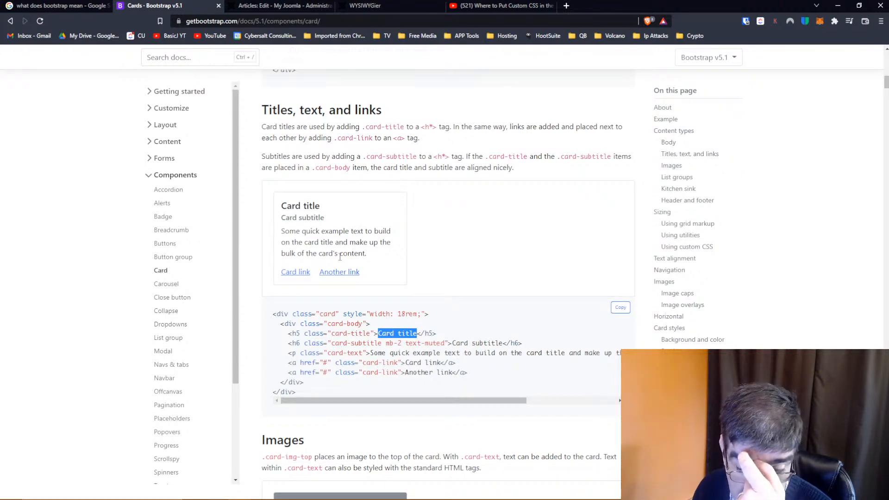
Examine the List groups and Kitchen sink card examples together with their code
{"action": "scroll", "coordinate": [389, 267], "scroll_direction": "down", "scroll_amount": 5}
{"action": "scroll", "coordinate": [389, 268], "scroll_direction": "down", "scroll_amount": 7}
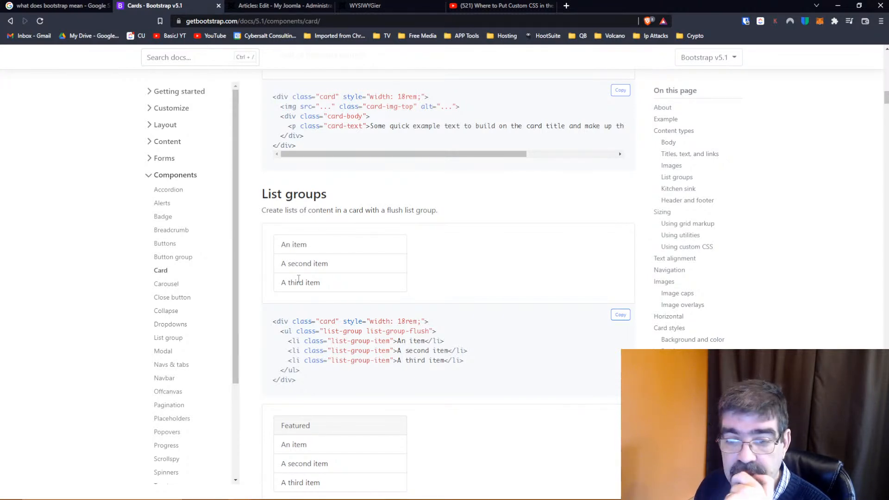
{"action": "scroll", "coordinate": [313, 278], "scroll_direction": "down", "scroll_amount": 3}
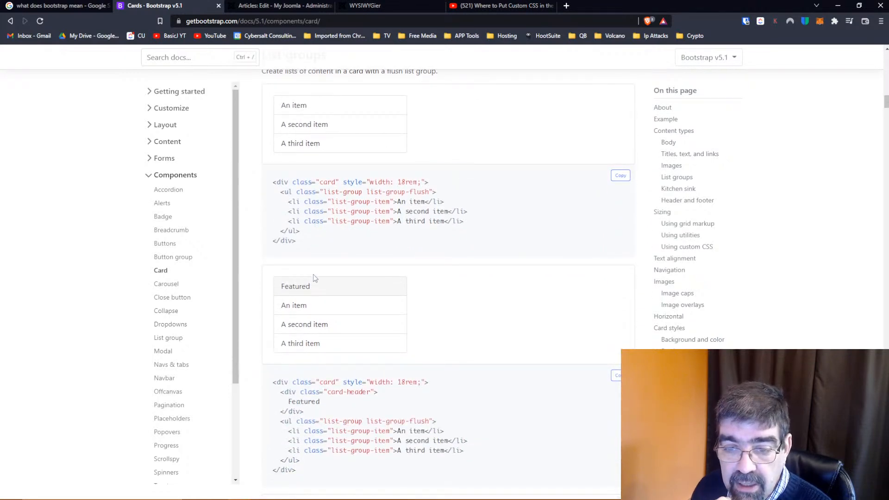
{"action": "scroll", "coordinate": [313, 274], "scroll_direction": "down", "scroll_amount": 7}
{"action": "scroll", "coordinate": [313, 277], "scroll_direction": "down", "scroll_amount": 6}
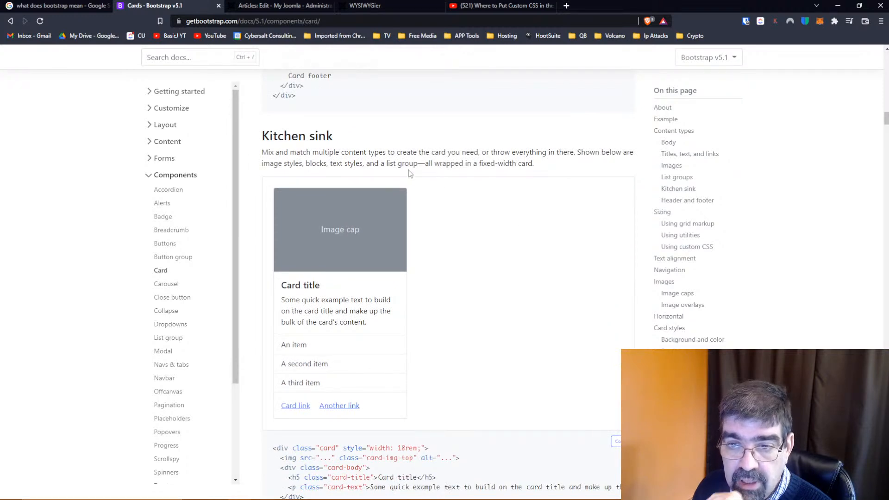
{"action": "scroll", "coordinate": [330, 277], "scroll_direction": "down", "scroll_amount": 2}
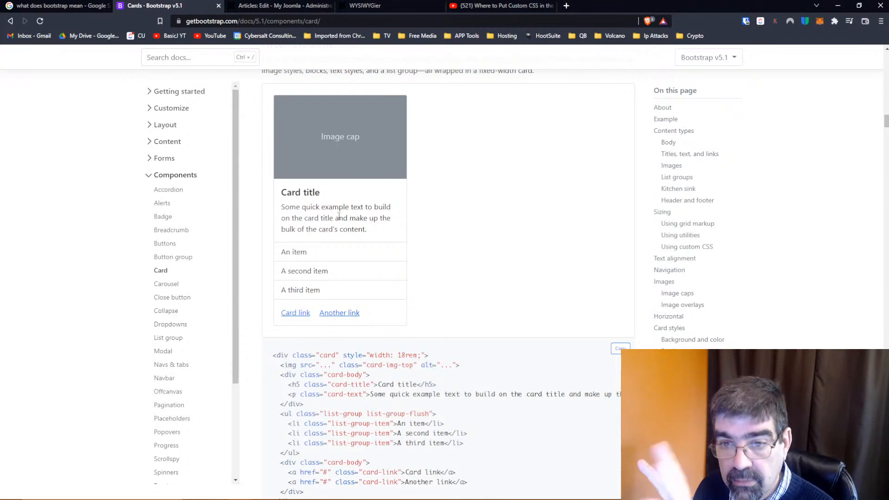
{"action": "scroll", "coordinate": [352, 259], "scroll_direction": "down", "scroll_amount": 3}
{"action": "scroll", "coordinate": [350, 259], "scroll_direction": "down", "scroll_amount": 2}
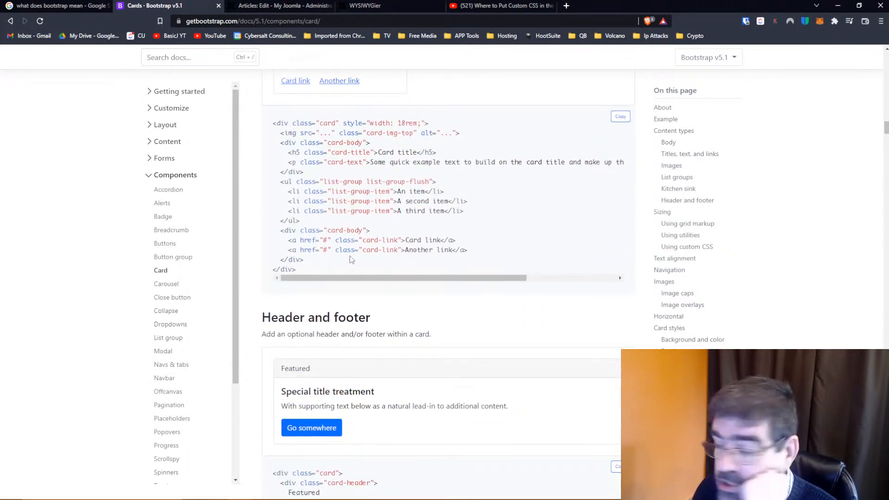
Examine the Header and footer card examples and the Sizing examples using grid markup, utilities and custom CSS
{"action": "scroll", "coordinate": [350, 258], "scroll_direction": "down", "scroll_amount": 6}
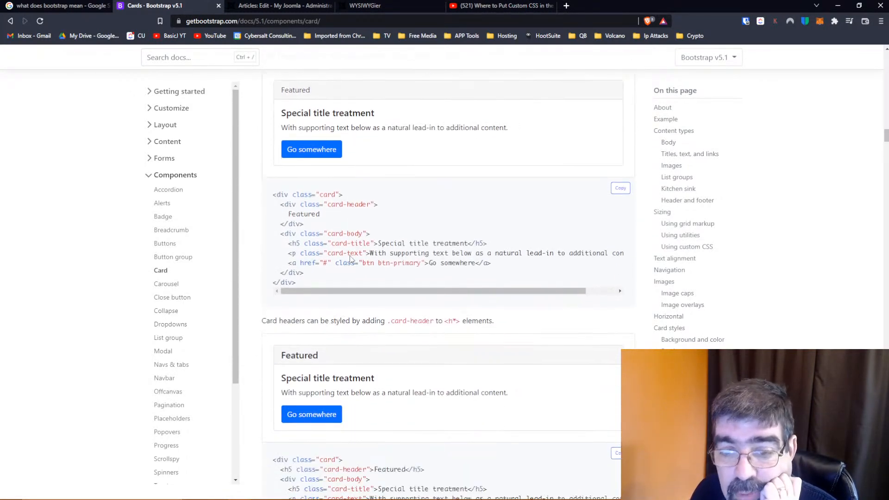
{"action": "scroll", "coordinate": [351, 256], "scroll_direction": "down", "scroll_amount": 10}
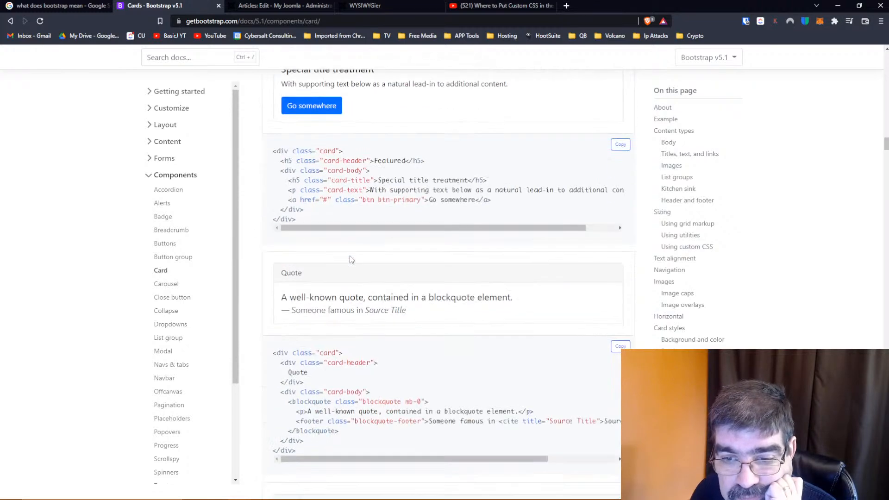
{"action": "scroll", "coordinate": [350, 260], "scroll_direction": "down", "scroll_amount": 7}
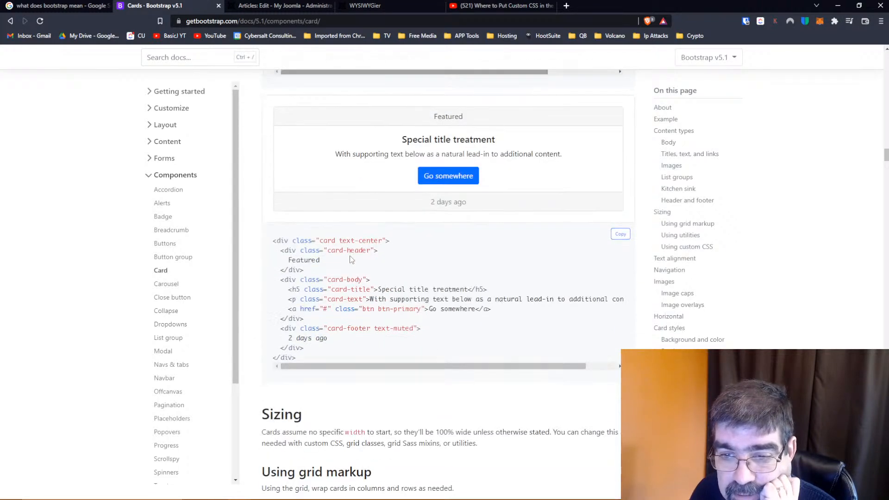
{"action": "scroll", "coordinate": [350, 259], "scroll_direction": "down", "scroll_amount": 5}
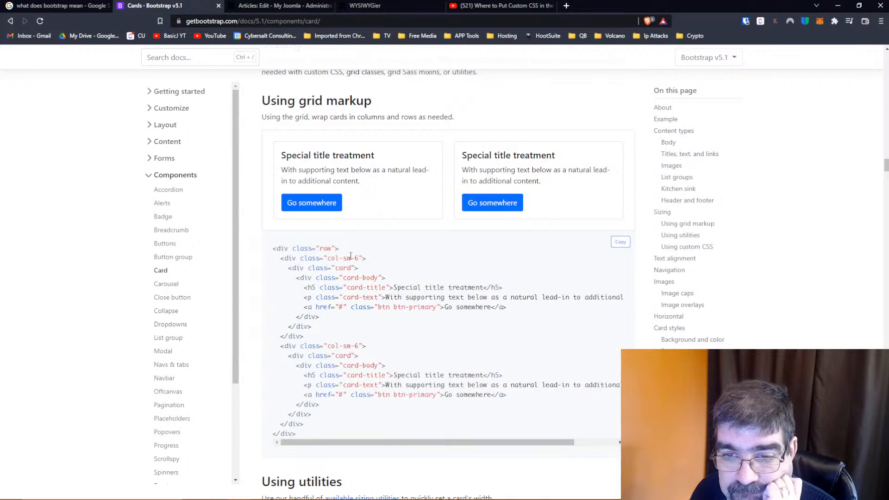
{"action": "scroll", "coordinate": [351, 257], "scroll_direction": "down", "scroll_amount": 10}
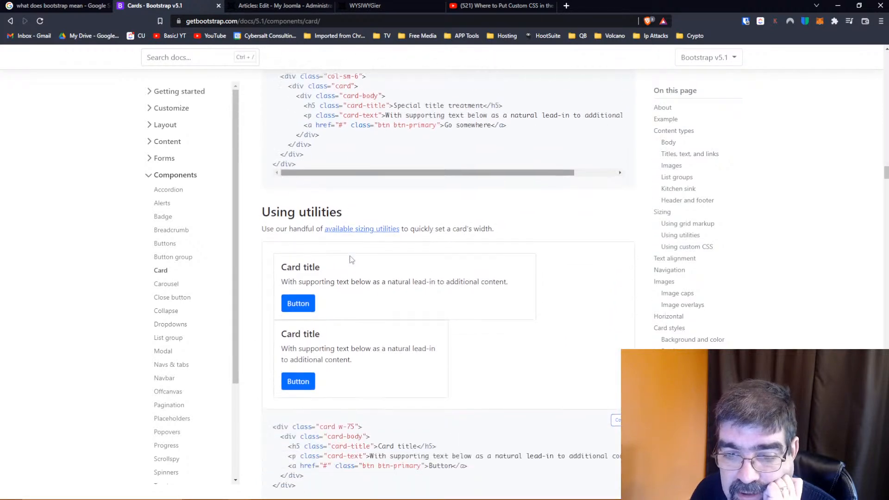
{"action": "scroll", "coordinate": [350, 259], "scroll_direction": "down", "scroll_amount": 11}
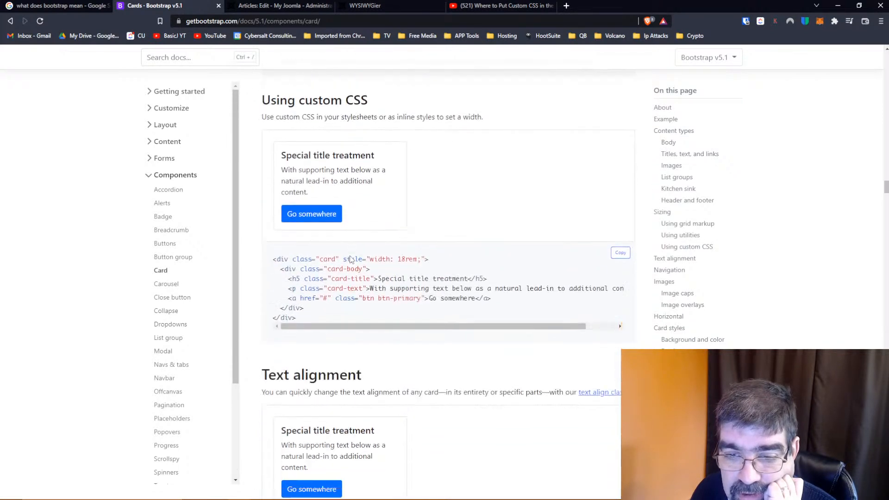
Look past the Text alignment examples in the Cards documentation and copy the code of the tabbed card under Navigation
{"action": "scroll", "coordinate": [351, 259], "scroll_direction": "down", "scroll_amount": 3}
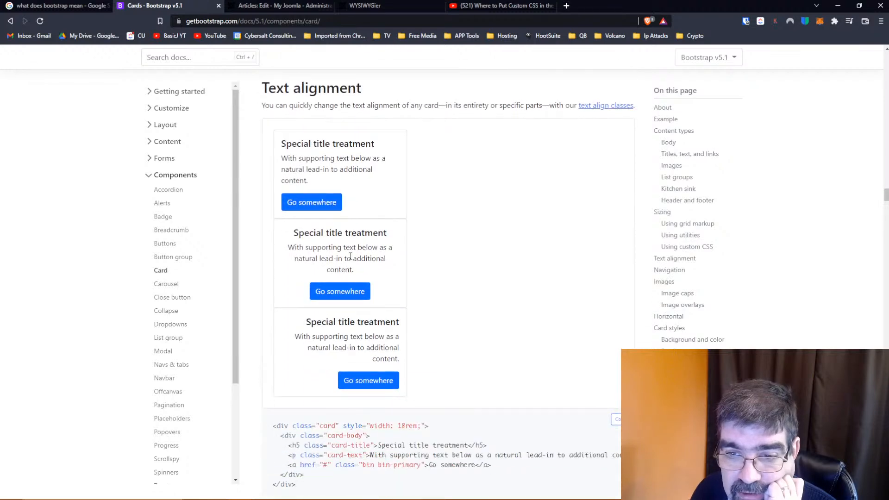
{"action": "scroll", "coordinate": [351, 257], "scroll_direction": "down", "scroll_amount": 11}
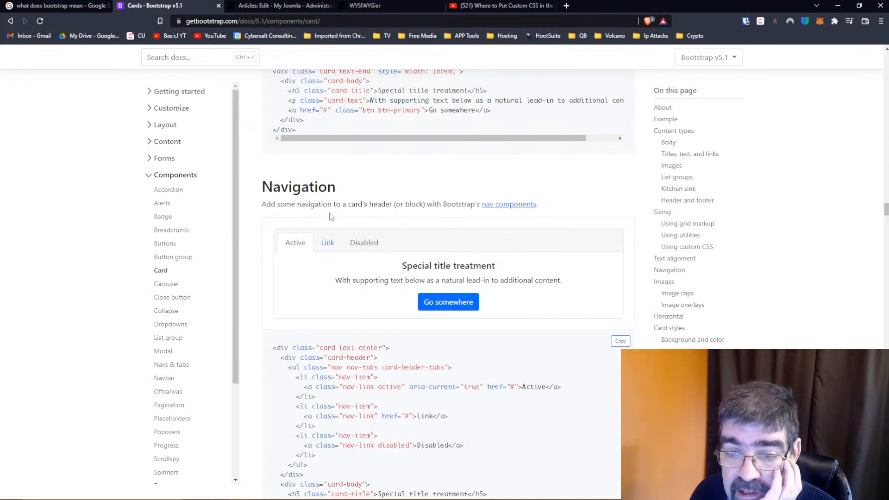
{"action": "scroll", "coordinate": [332, 215], "scroll_direction": "down", "scroll_amount": 1}
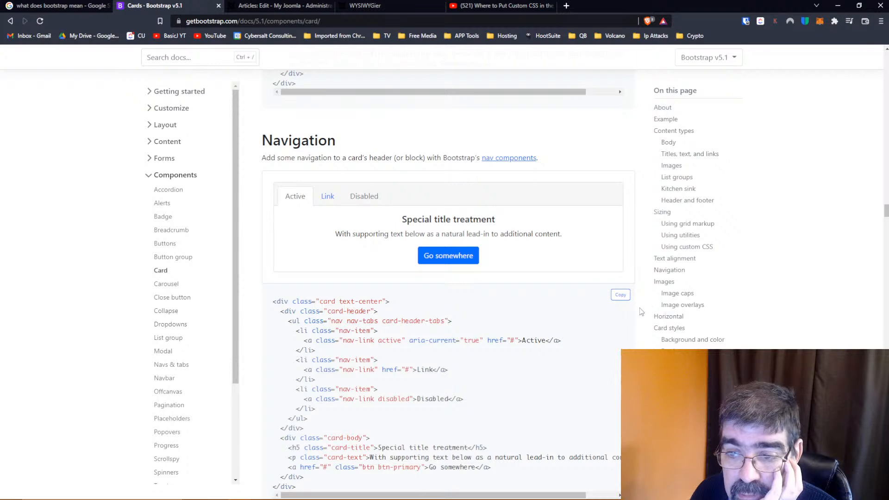
{"action": "left_click", "coordinate": [620, 295]}
Replace all of the Joomla article's source code with the copied navigation card markup, apply it, and place the cursor in the Disabled tab
{"action": "left_click", "coordinate": [254, 7]}
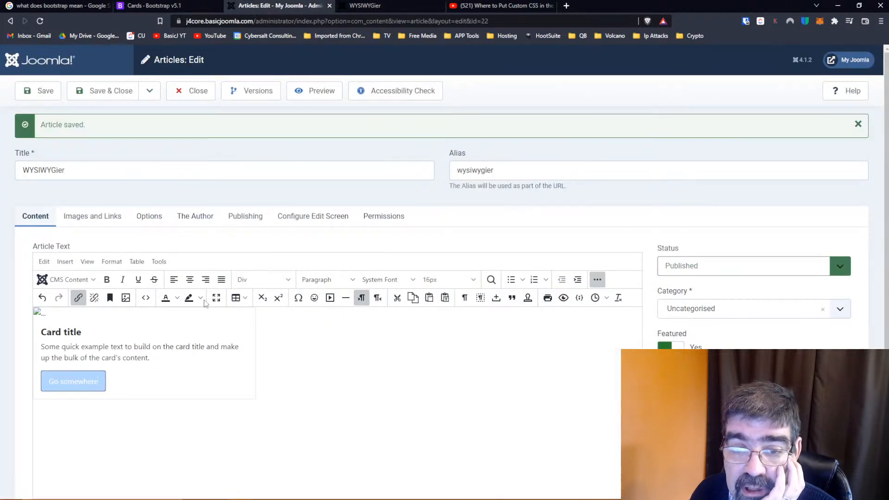
{"action": "left_click", "coordinate": [145, 298]}
{"action": "left_click", "coordinate": [347, 234]}
{"action": "key", "text": "ctrl+a"}
{"action": "key", "text": "ctrl+v"}
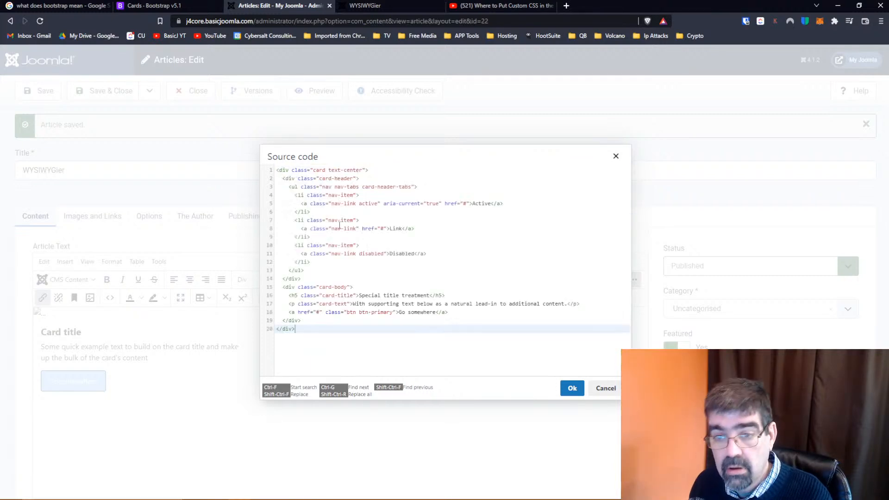
{"action": "left_click", "coordinate": [572, 388]}
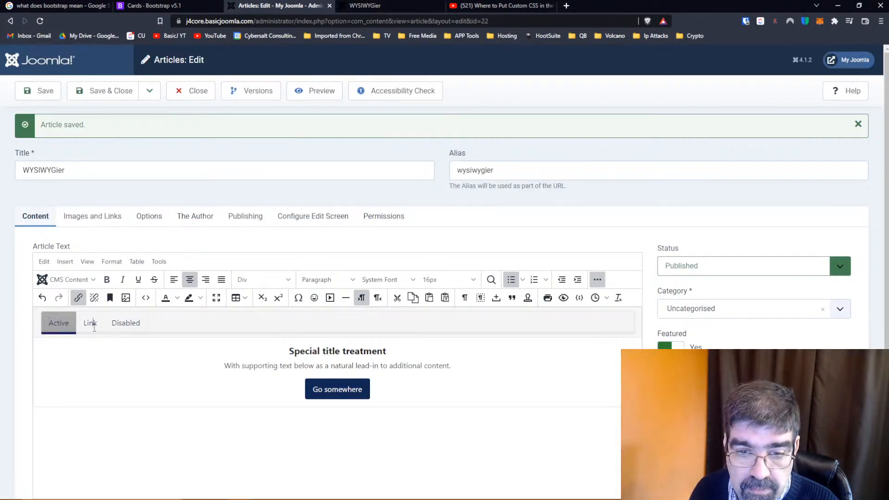
{"action": "left_click", "coordinate": [125, 324]}
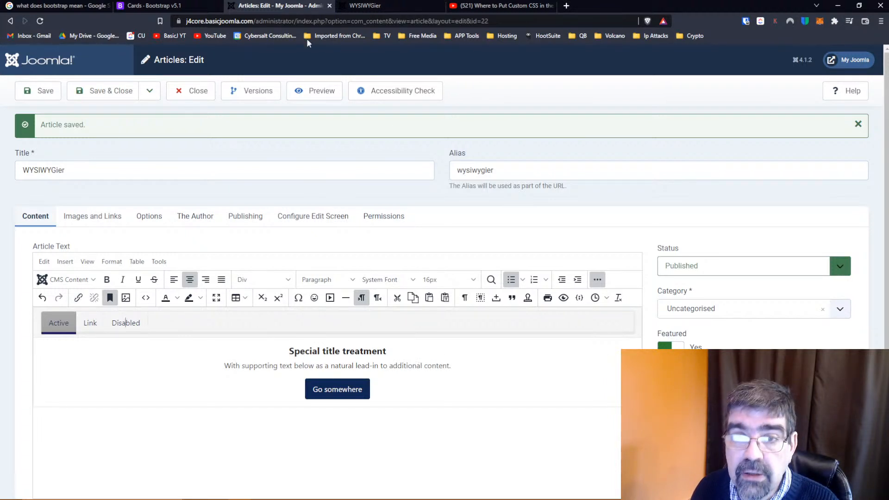
View the published WYSIWYGier page, then return to the Cards documentation and examine the Navigation tabs, pills and Image caps examples
{"action": "left_click", "coordinate": [382, 7]}
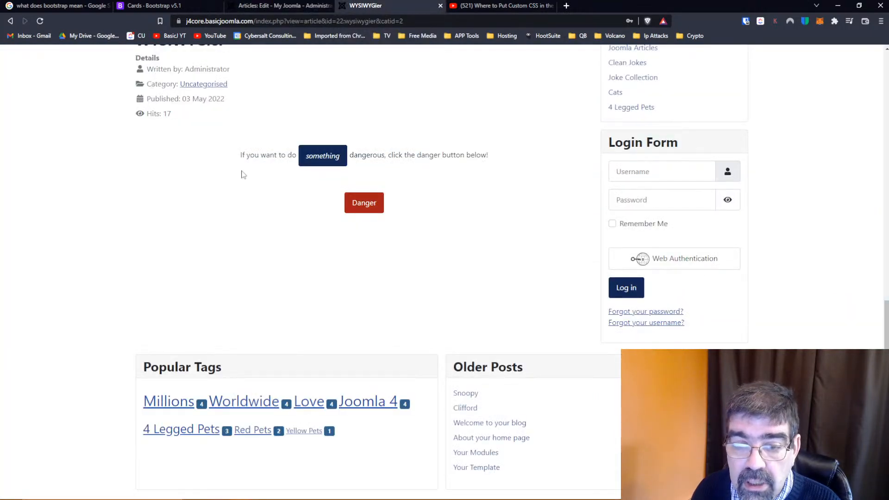
{"action": "key", "text": "ctrl+2"}
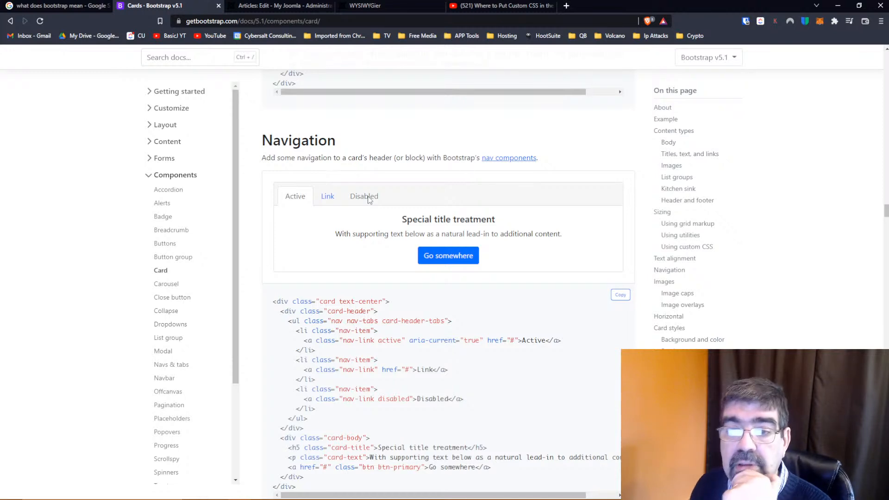
{"action": "scroll", "coordinate": [352, 181], "scroll_direction": "down", "scroll_amount": 1}
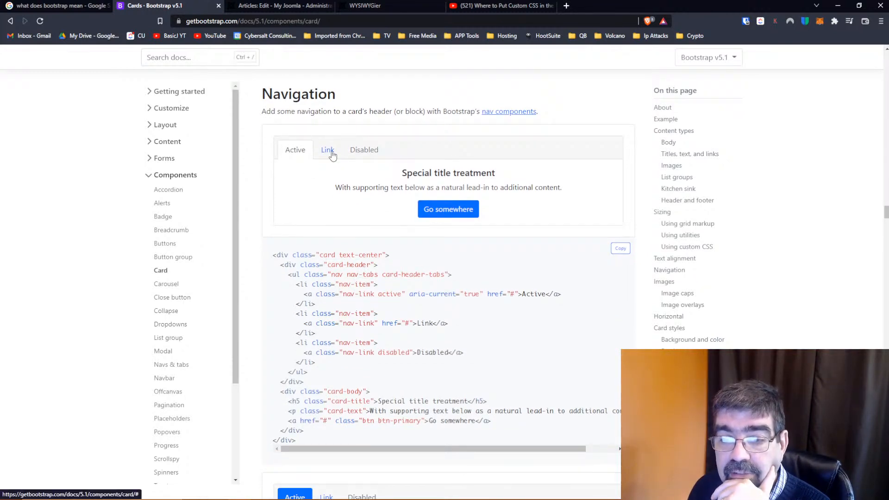
{"action": "scroll", "coordinate": [332, 156], "scroll_direction": "down", "scroll_amount": 4}
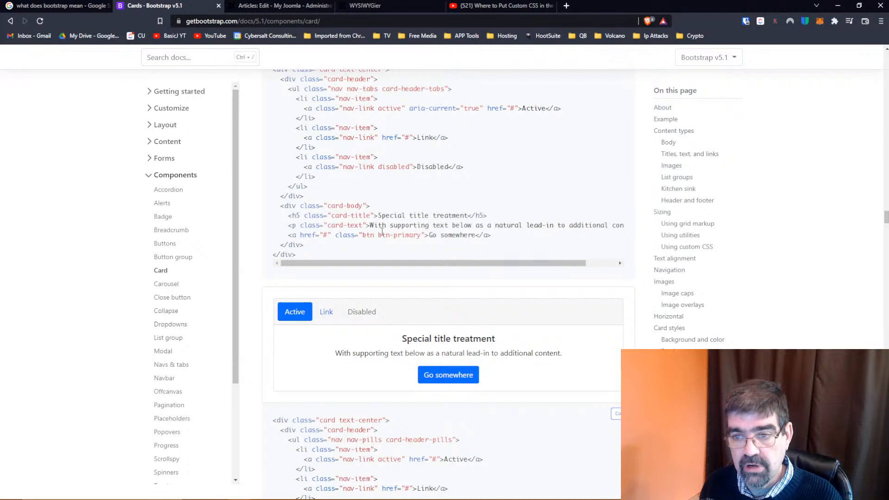
{"action": "scroll", "coordinate": [388, 231], "scroll_direction": "down", "scroll_amount": 9}
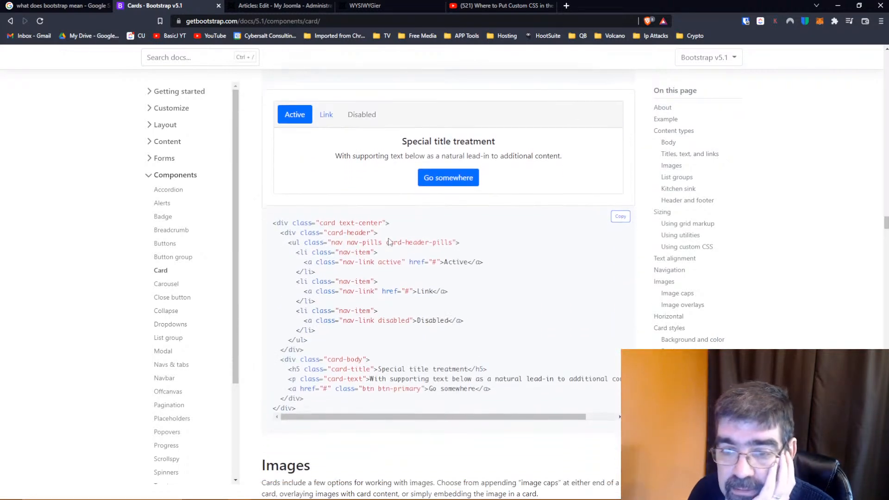
{"action": "scroll", "coordinate": [389, 242], "scroll_direction": "down", "scroll_amount": 5}
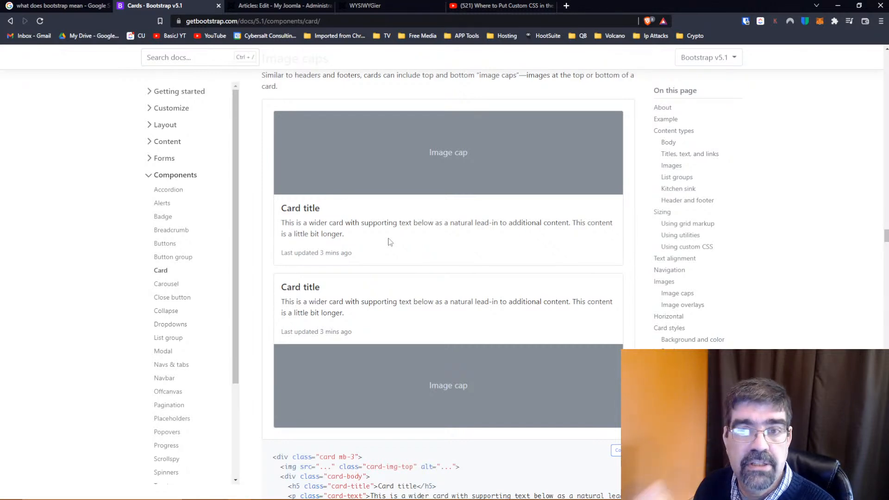
{"action": "scroll", "coordinate": [388, 241], "scroll_direction": "down", "scroll_amount": 1}
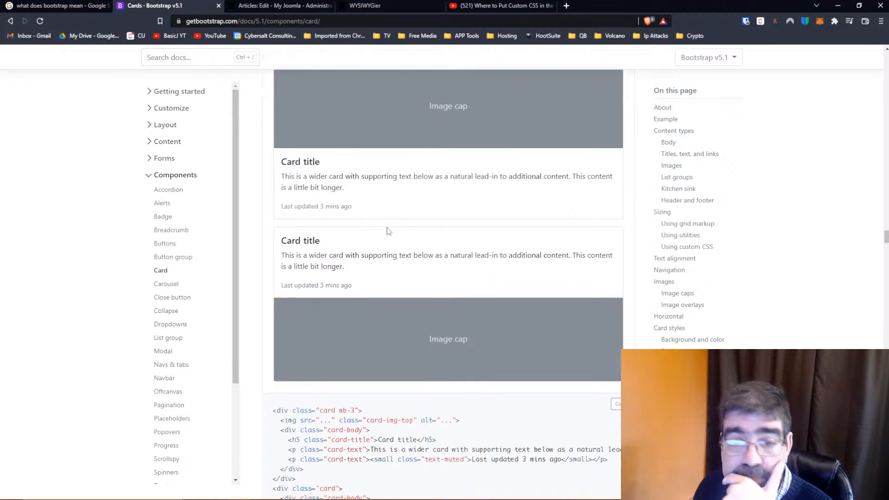
Open the Carousel documentation, examine the Slides only example, and select the first image's source placeholder in its code
{"action": "left_click", "coordinate": [174, 290]}
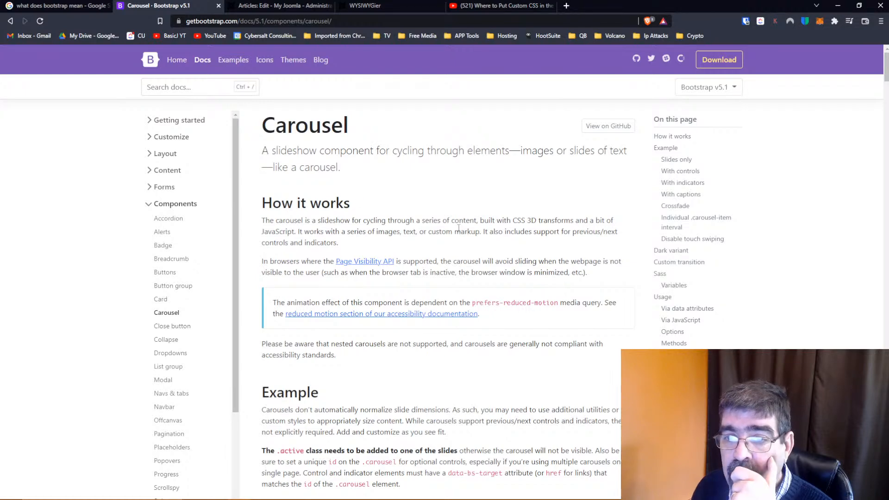
{"action": "scroll", "coordinate": [456, 229], "scroll_direction": "down", "scroll_amount": 3}
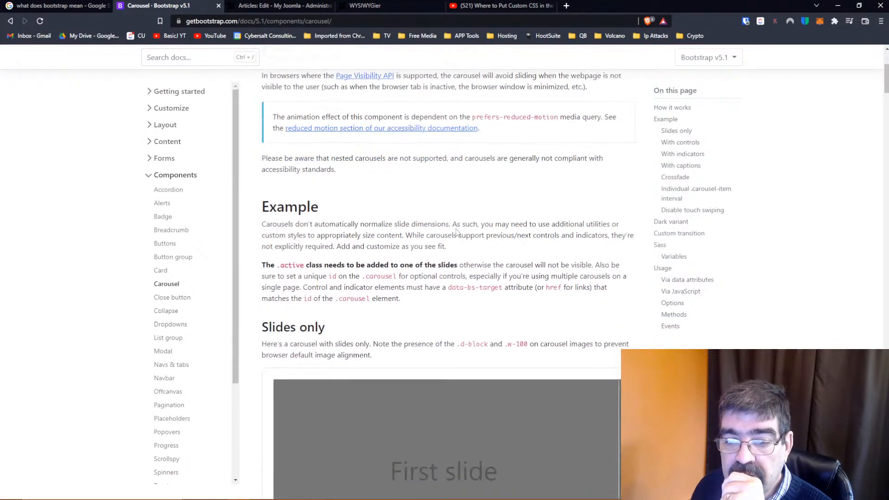
{"action": "scroll", "coordinate": [457, 232], "scroll_direction": "down", "scroll_amount": 3}
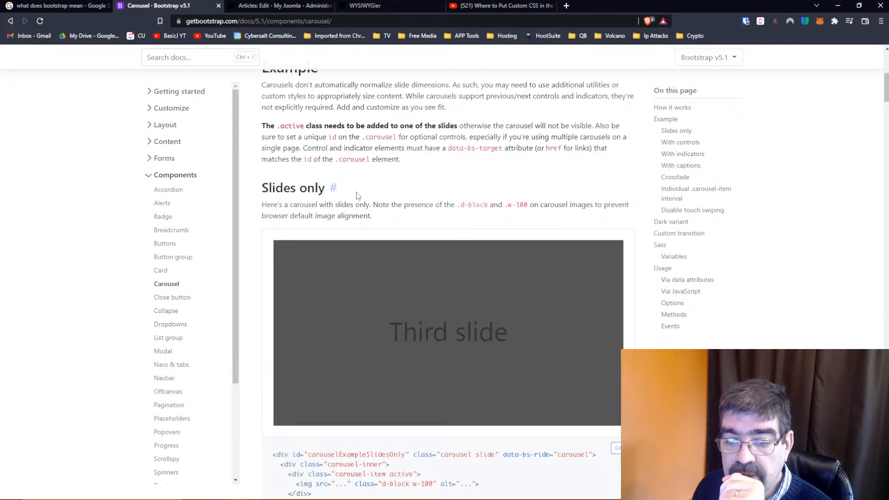
{"action": "scroll", "coordinate": [357, 195], "scroll_direction": "down", "scroll_amount": 4}
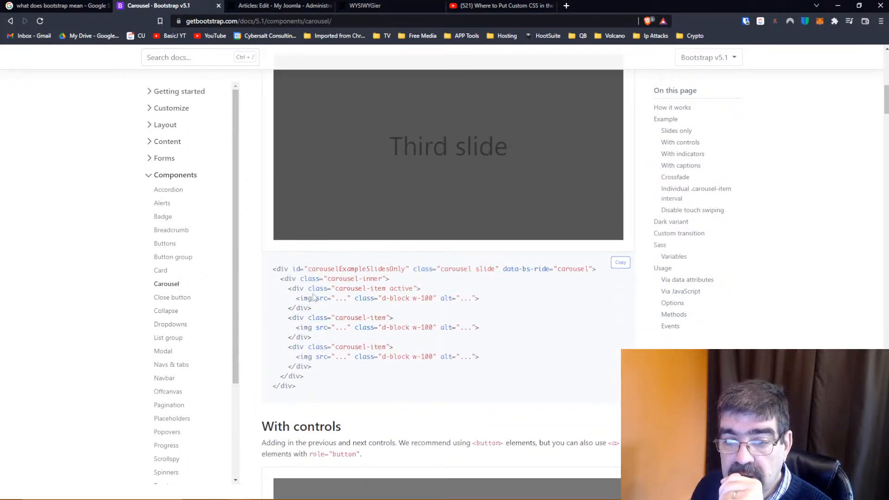
{"action": "left_click_drag", "start_coordinate": [336, 298], "coordinate": [348, 298]}
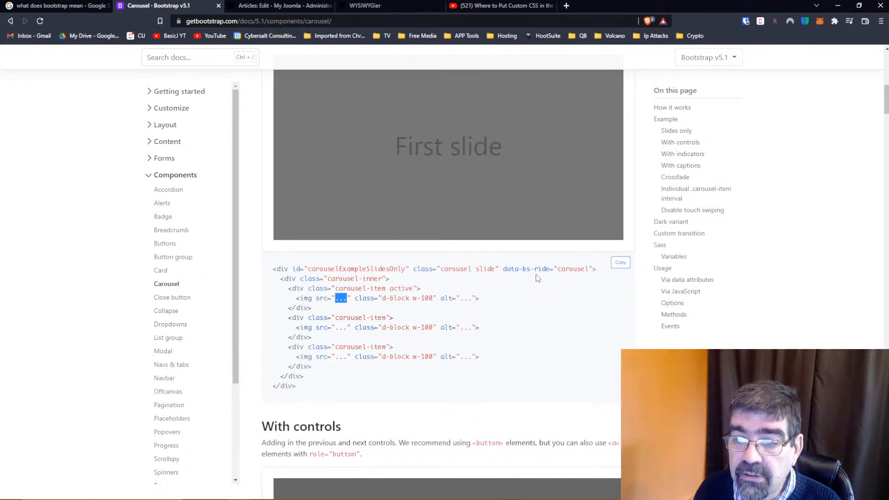
Compare the Slides only carousel and its code with the With controls example below it
{"action": "scroll", "coordinate": [536, 277], "scroll_direction": "up", "scroll_amount": 3}
{"action": "scroll", "coordinate": [536, 278], "scroll_direction": "down", "scroll_amount": 3}
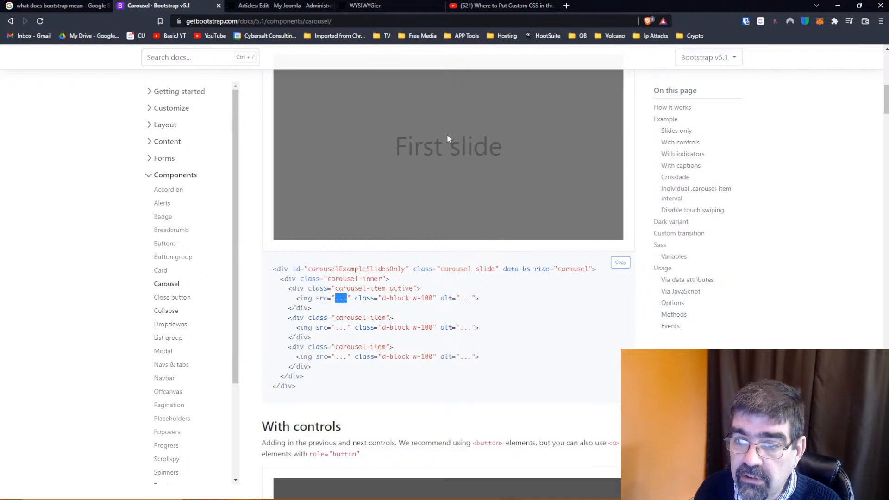
{"action": "scroll", "coordinate": [497, 189], "scroll_direction": "up", "scroll_amount": 2}
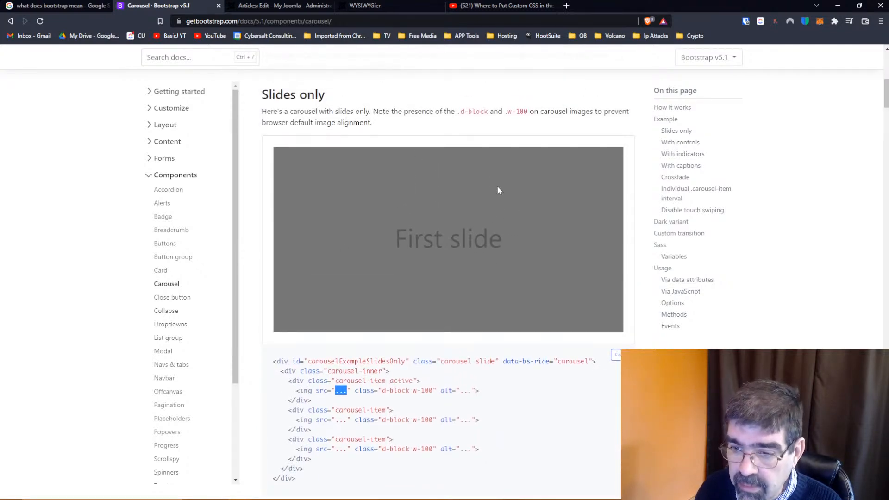
{"action": "scroll", "coordinate": [497, 190], "scroll_direction": "down", "scroll_amount": 2}
{"action": "scroll", "coordinate": [498, 190], "scroll_direction": "down", "scroll_amount": 1}
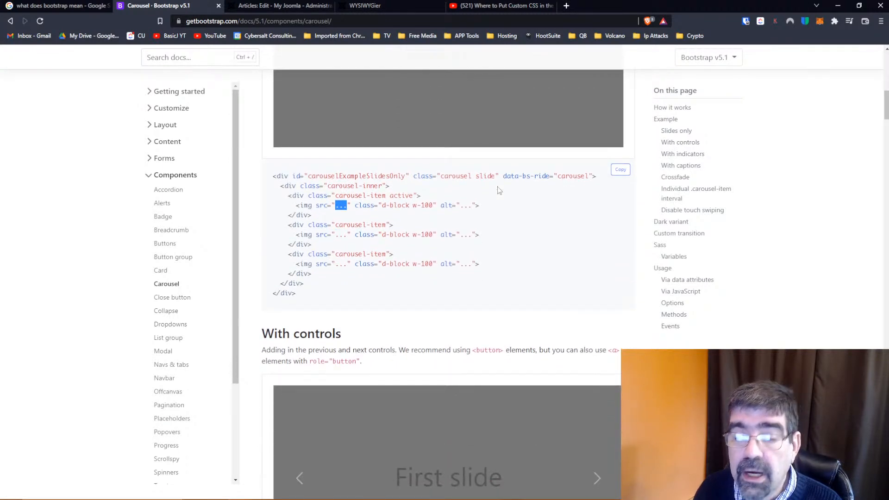
{"action": "scroll", "coordinate": [498, 190], "scroll_direction": "up", "scroll_amount": 2}
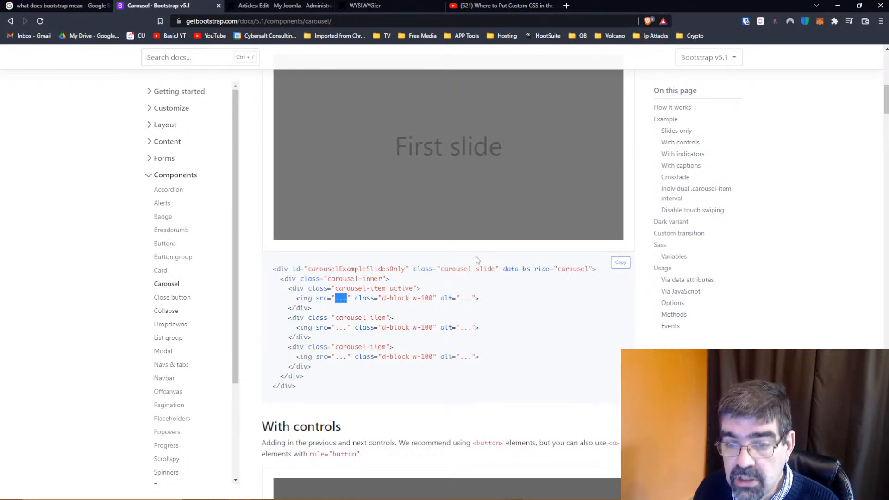
{"action": "scroll", "coordinate": [523, 295], "scroll_direction": "down", "scroll_amount": 4}
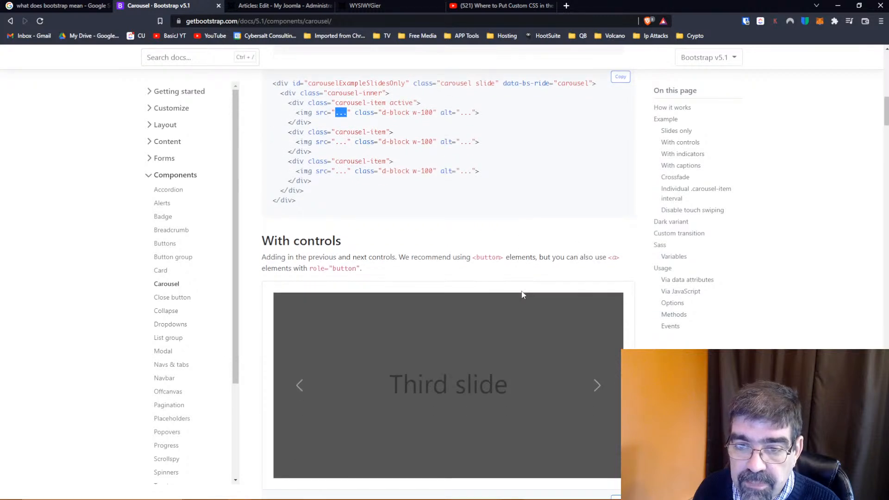
{"action": "scroll", "coordinate": [522, 295], "scroll_direction": "down", "scroll_amount": 3}
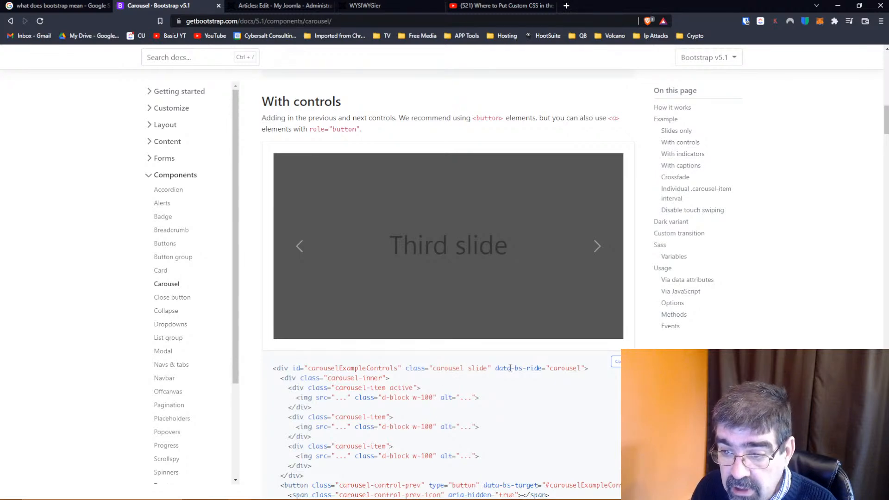
{"action": "scroll", "coordinate": [551, 373], "scroll_direction": "up", "scroll_amount": 7}
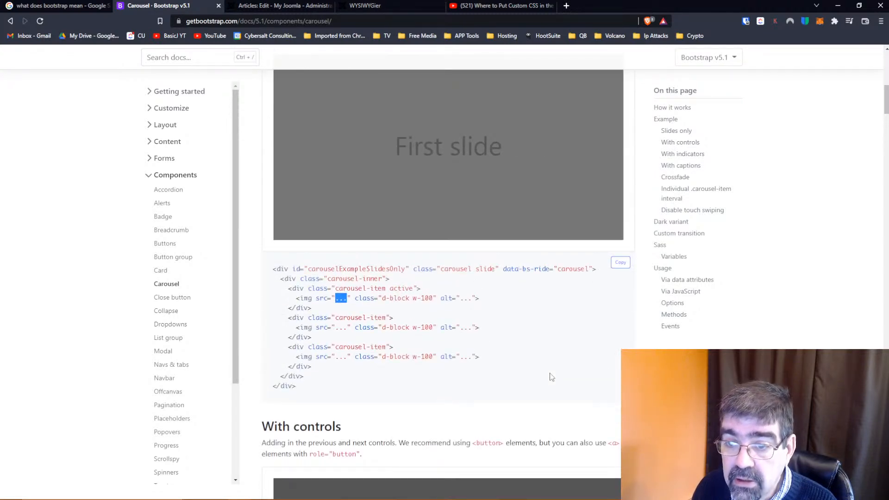
Examine the With controls carousel code and move its demo back two slides using the previous control
{"action": "scroll", "coordinate": [551, 377], "scroll_direction": "down", "scroll_amount": 7}
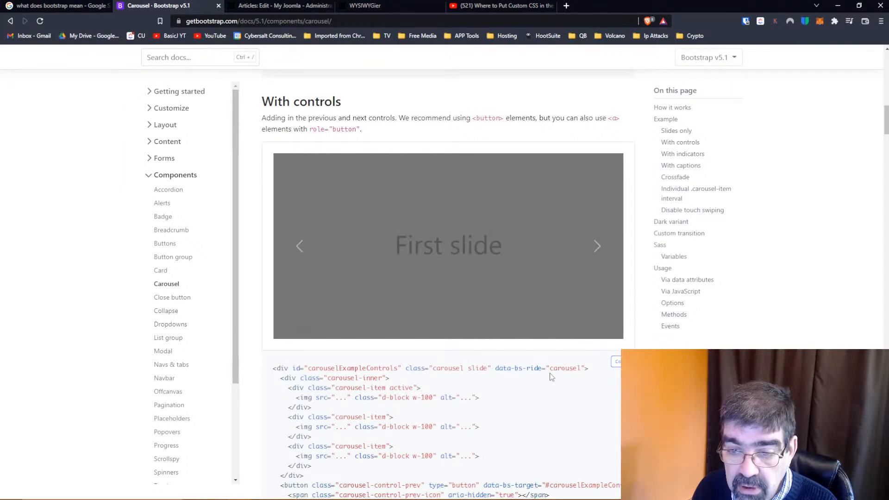
{"action": "scroll", "coordinate": [551, 377], "scroll_direction": "down", "scroll_amount": 1}
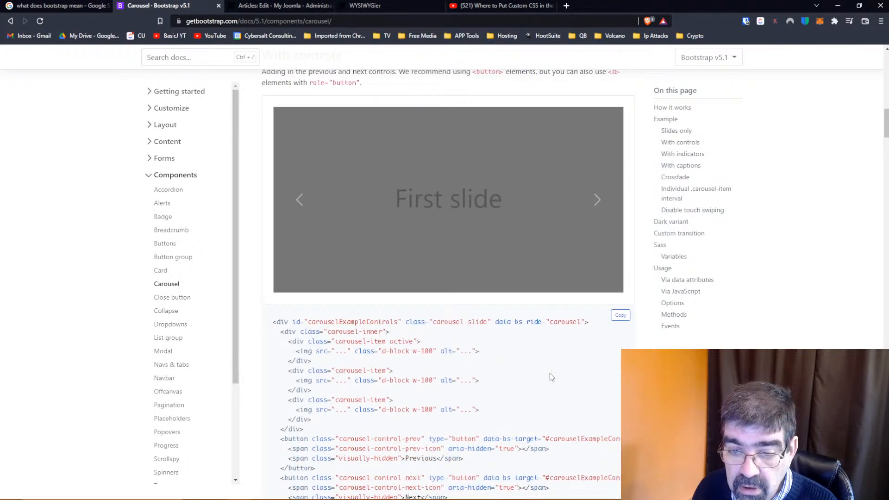
{"action": "scroll", "coordinate": [551, 378], "scroll_direction": "down", "scroll_amount": 2}
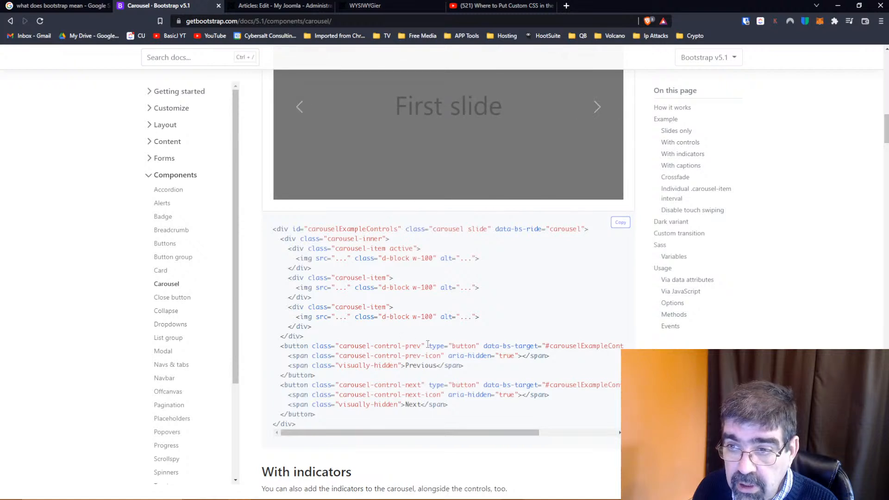
{"action": "left_click", "coordinate": [301, 112]}
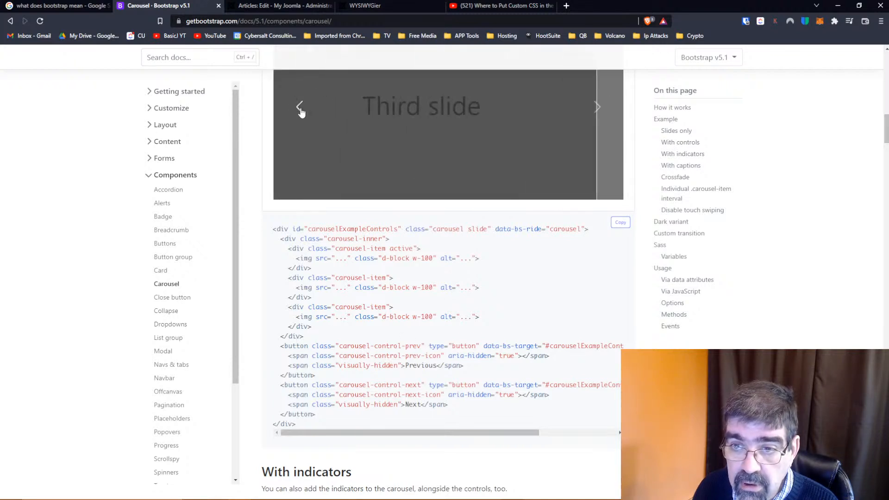
{"action": "left_click", "coordinate": [300, 110]}
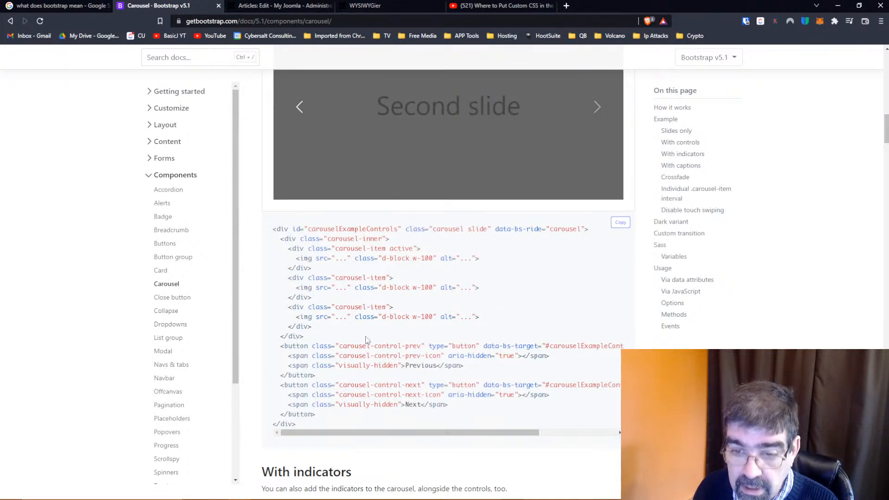
{"action": "scroll", "coordinate": [356, 326], "scroll_direction": "down", "scroll_amount": 1}
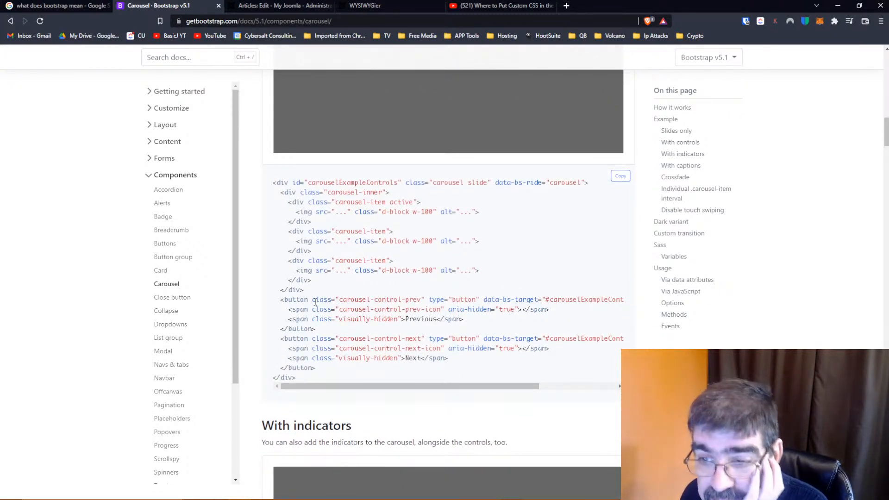
Go to the With indicators carousel example and show its first and second slides using the slide indicators
{"action": "scroll", "coordinate": [315, 302], "scroll_direction": "down", "scroll_amount": 4}
{"action": "scroll", "coordinate": [312, 284], "scroll_direction": "down", "scroll_amount": 2}
{"action": "scroll", "coordinate": [313, 285], "scroll_direction": "down", "scroll_amount": 1}
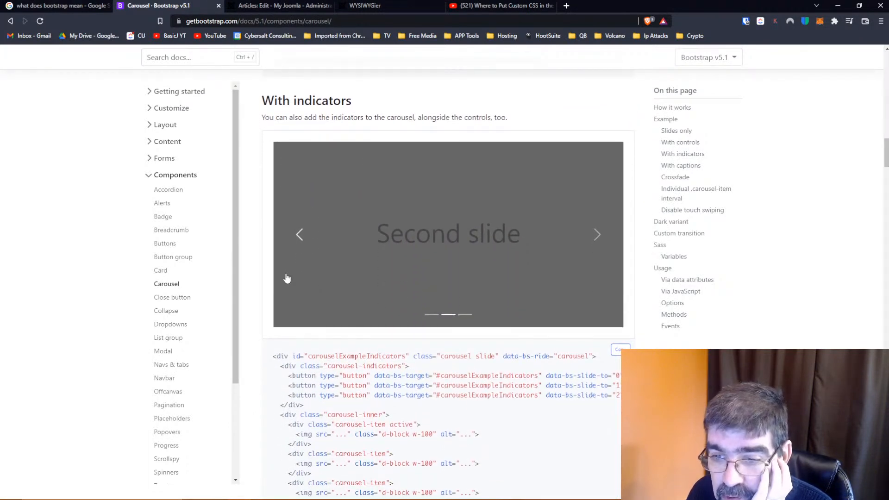
{"action": "left_click", "coordinate": [431, 317]}
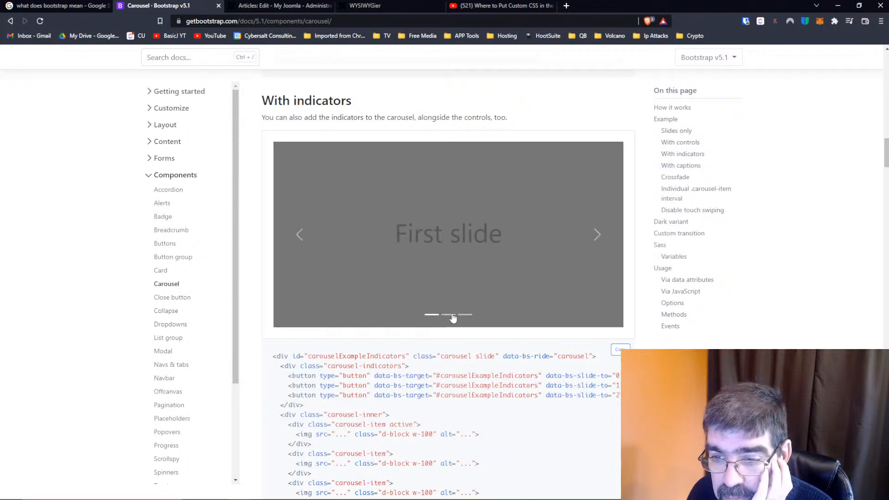
{"action": "left_click", "coordinate": [453, 317]}
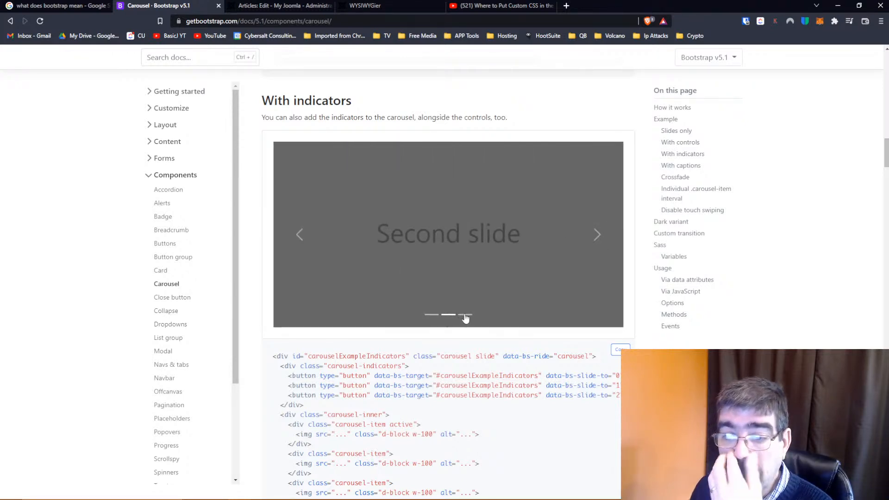
Show the third slide of the With indicators carousel, examine its code, and go on to the With captions example
{"action": "left_click", "coordinate": [465, 315]}
{"action": "scroll", "coordinate": [494, 339], "scroll_direction": "down", "scroll_amount": 3}
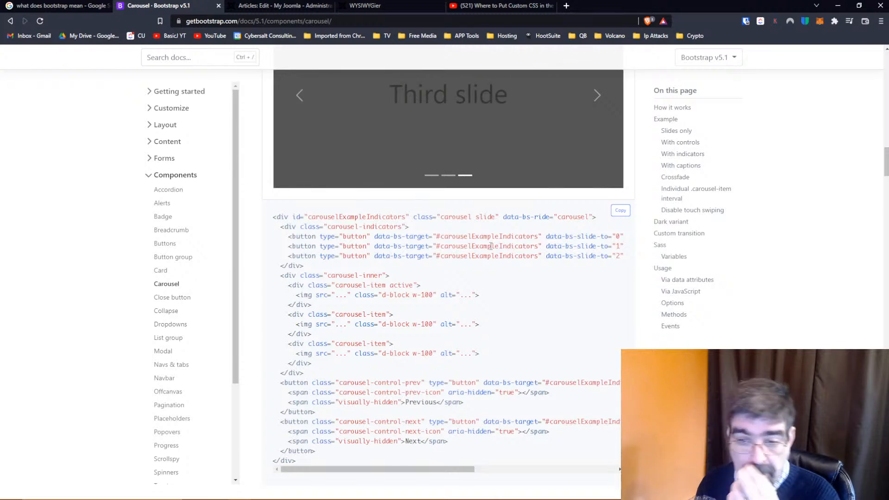
{"action": "scroll", "coordinate": [426, 290], "scroll_direction": "down", "scroll_amount": 8}
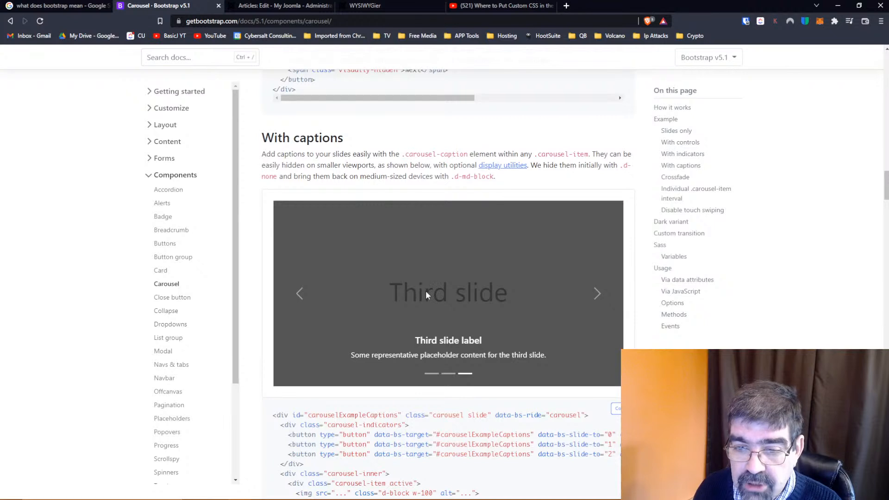
Compare the With captions carousel with its code, selecting the "First slide label" heading text in the first caption
{"action": "scroll", "coordinate": [426, 290], "scroll_direction": "down", "scroll_amount": 2}
{"action": "scroll", "coordinate": [427, 295], "scroll_direction": "down", "scroll_amount": 2}
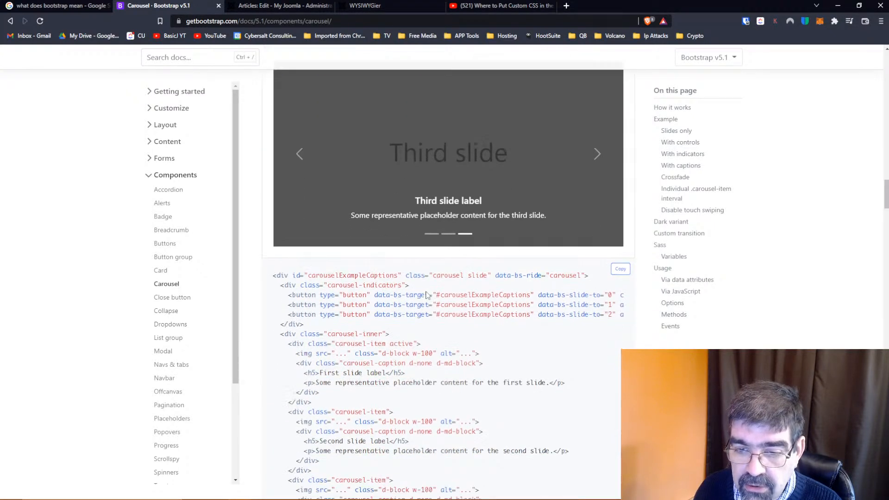
{"action": "scroll", "coordinate": [426, 294], "scroll_direction": "up", "scroll_amount": 2}
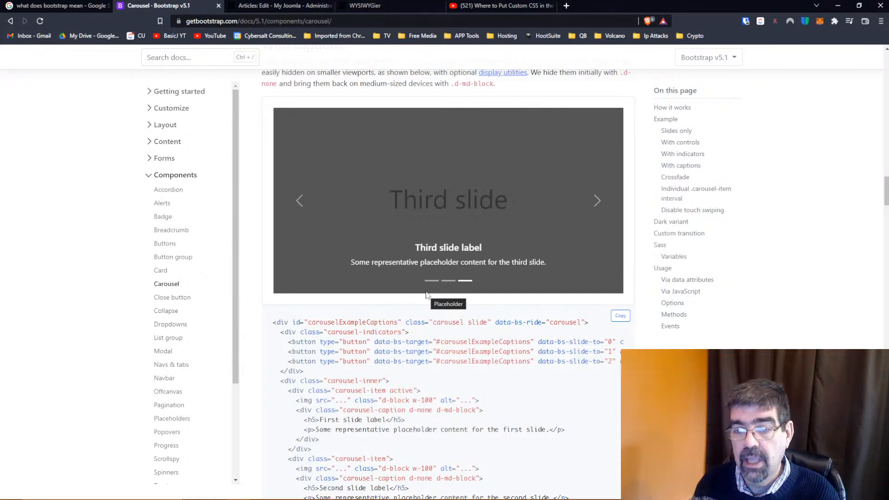
{"action": "scroll", "coordinate": [426, 295], "scroll_direction": "down", "scroll_amount": 2}
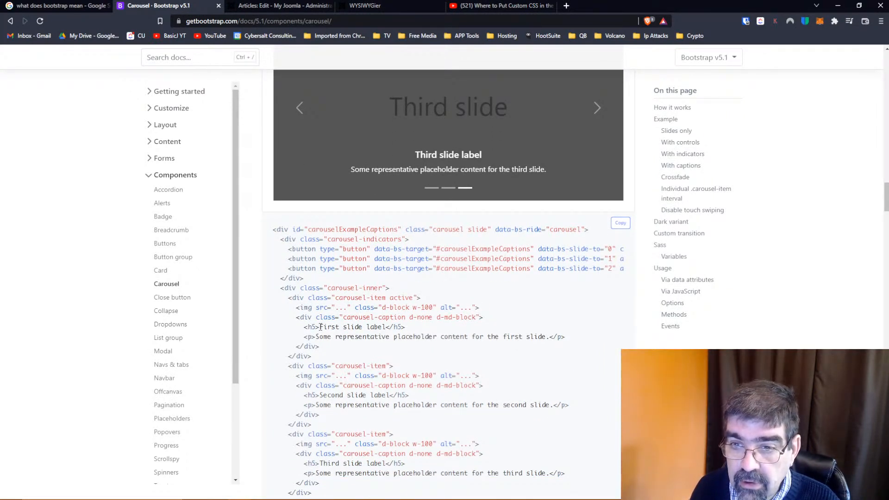
{"action": "left_click_drag", "start_coordinate": [321, 326], "coordinate": [386, 326]}
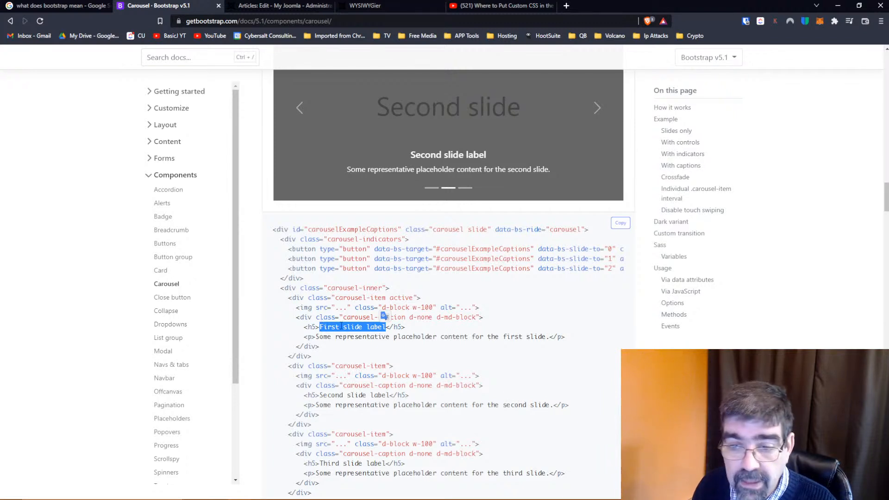
{"action": "scroll", "coordinate": [346, 321], "scroll_direction": "up", "scroll_amount": 1}
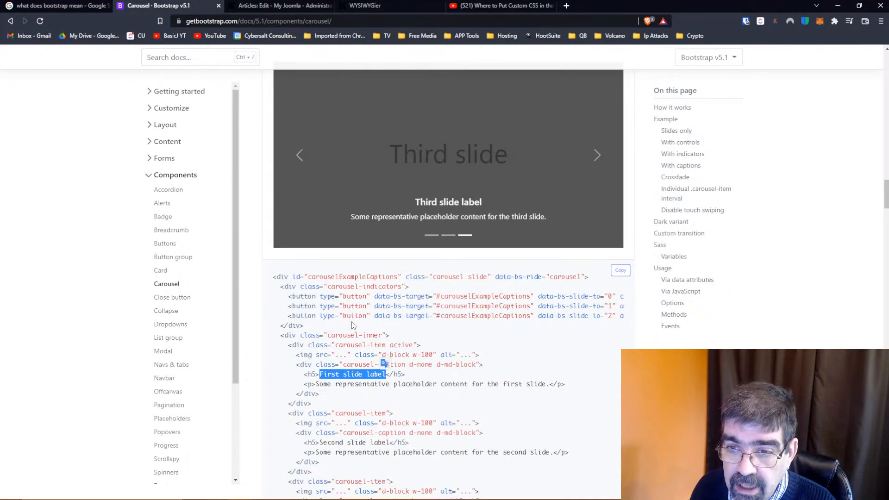
{"action": "scroll", "coordinate": [353, 325], "scroll_direction": "up", "scroll_amount": 1}
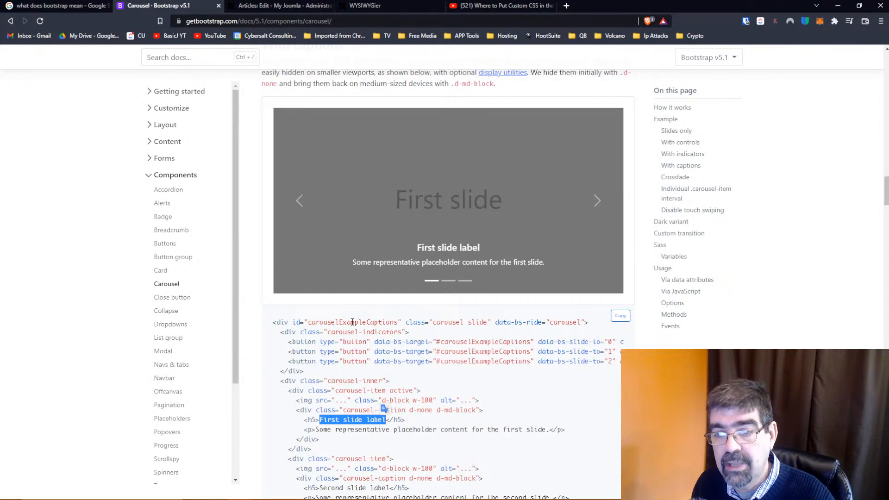
Go to the Crossfade carousel example and advance its demo by one slide
{"action": "scroll", "coordinate": [420, 323], "scroll_direction": "down", "scroll_amount": 2}
{"action": "scroll", "coordinate": [421, 323], "scroll_direction": "down", "scroll_amount": 1}
{"action": "scroll", "coordinate": [421, 322], "scroll_direction": "down", "scroll_amount": 10}
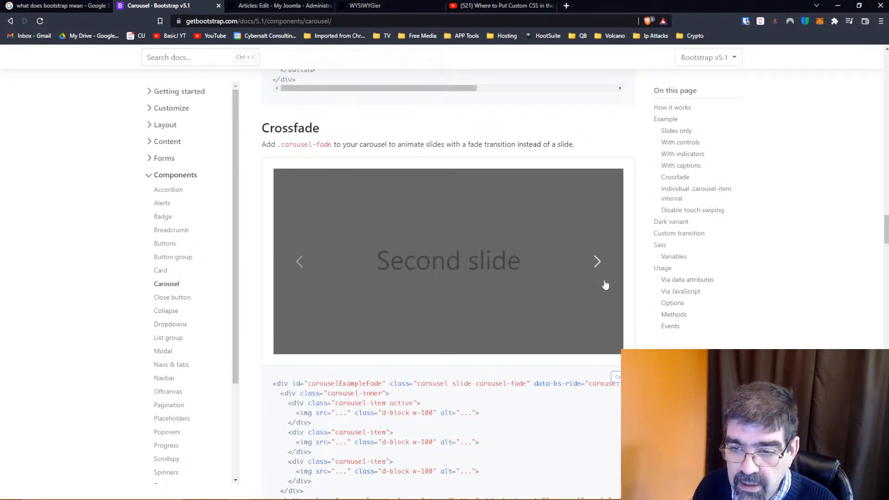
{"action": "left_click", "coordinate": [597, 264]}
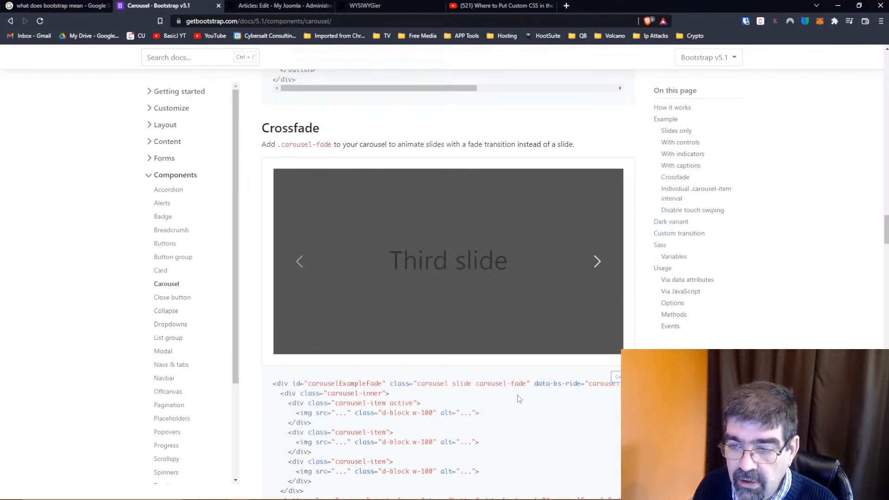
Examine the Individual .carousel-item interval example and the data-bs-interval attributes in its code
{"action": "scroll", "coordinate": [518, 401], "scroll_direction": "down", "scroll_amount": 2}
{"action": "scroll", "coordinate": [519, 401], "scroll_direction": "down", "scroll_amount": 9}
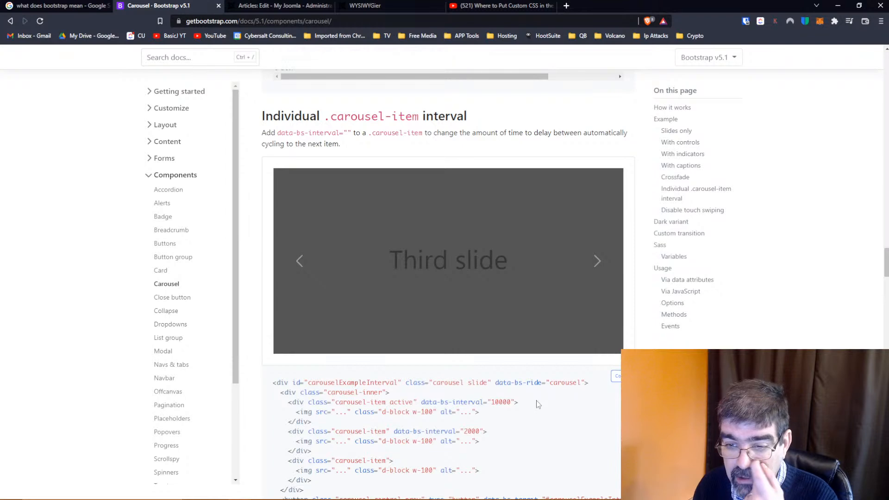
{"action": "scroll", "coordinate": [542, 404], "scroll_direction": "down", "scroll_amount": 1}
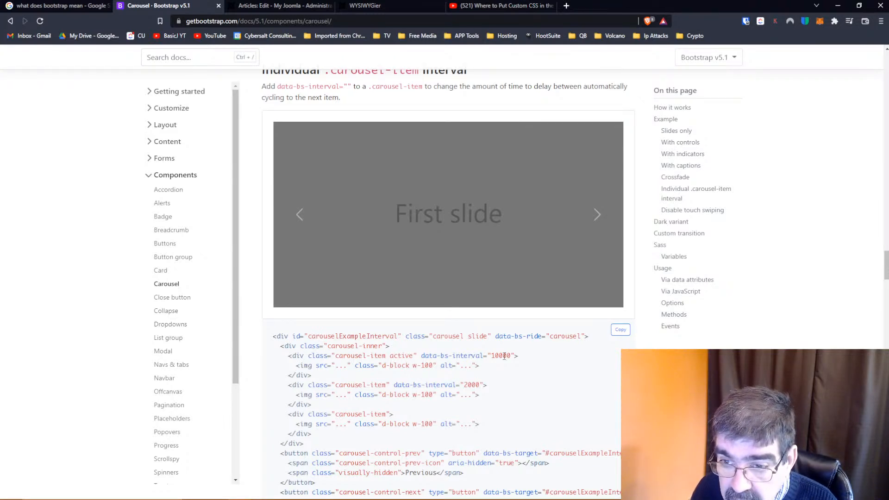
Go to the Disable touch swiping example and advance its carousel with the next control
{"action": "scroll", "coordinate": [504, 356], "scroll_direction": "down", "scroll_amount": 7}
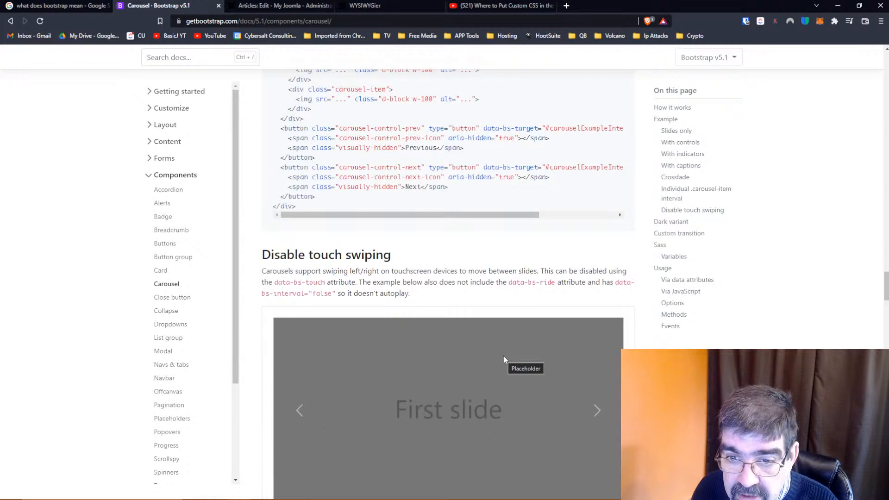
{"action": "scroll", "coordinate": [504, 359], "scroll_direction": "down", "scroll_amount": 4}
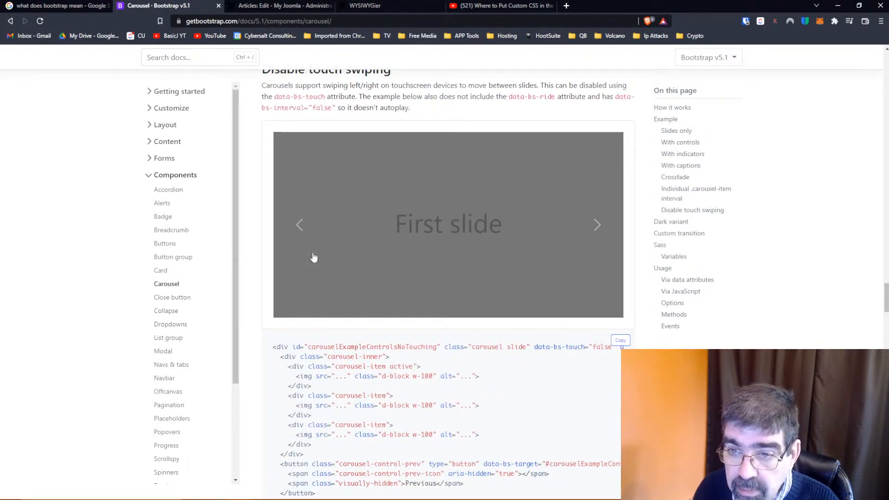
{"action": "left_click", "coordinate": [597, 225]}
Examine the Dark variant carousel example and its code
{"action": "scroll", "coordinate": [507, 347], "scroll_direction": "down", "scroll_amount": 1}
{"action": "scroll", "coordinate": [511, 370], "scroll_direction": "down", "scroll_amount": 8}
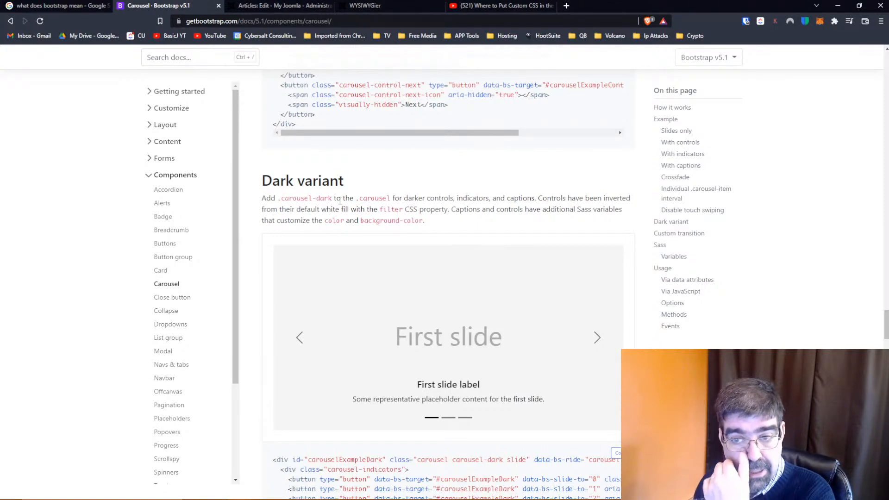
{"action": "scroll", "coordinate": [458, 381], "scroll_direction": "down", "scroll_amount": 10}
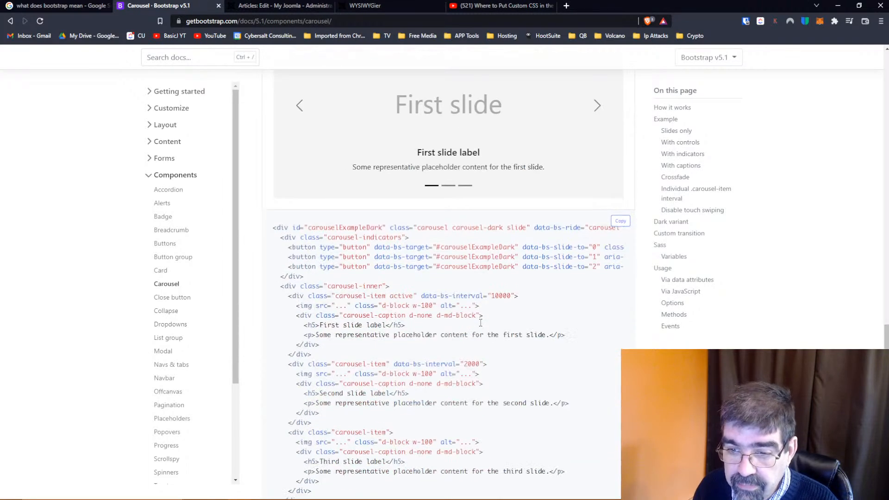
Review the Custom transition section and the Sass variables for the carousel
{"action": "scroll", "coordinate": [481, 322], "scroll_direction": "down", "scroll_amount": 9}
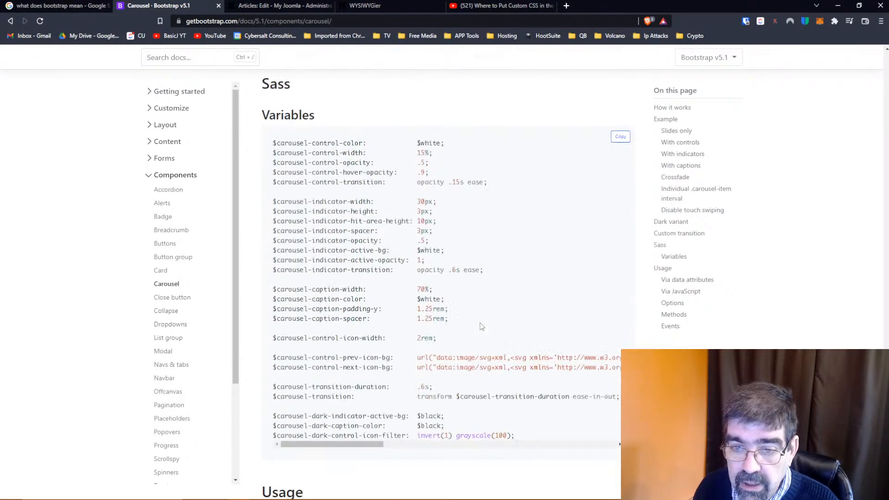
{"action": "scroll", "coordinate": [481, 323], "scroll_direction": "up", "scroll_amount": 3}
{"action": "scroll", "coordinate": [481, 323], "scroll_direction": "down", "scroll_amount": 5}
{"action": "scroll", "coordinate": [481, 322], "scroll_direction": "up", "scroll_amount": 9}
{"action": "scroll", "coordinate": [480, 326], "scroll_direction": "down", "scroll_amount": 5}
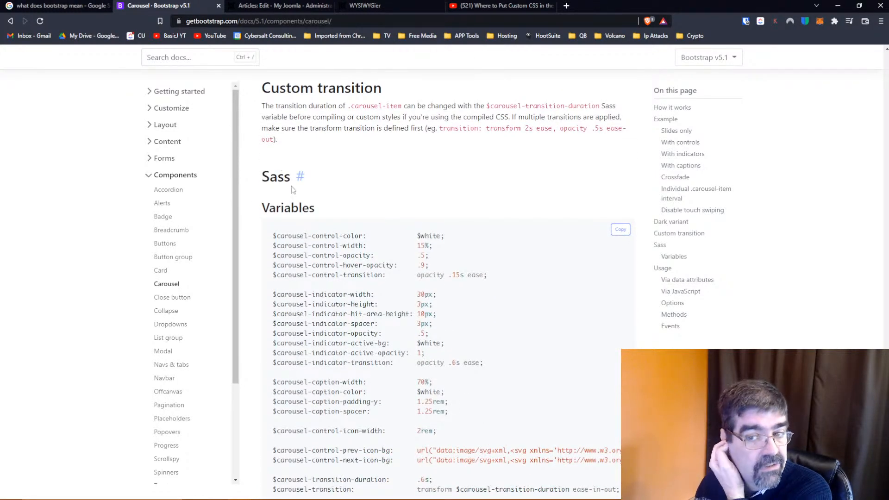
Look over the carousel's Usage, Options, Methods and Events reference sections
{"action": "scroll", "coordinate": [416, 284], "scroll_direction": "down", "scroll_amount": 15}
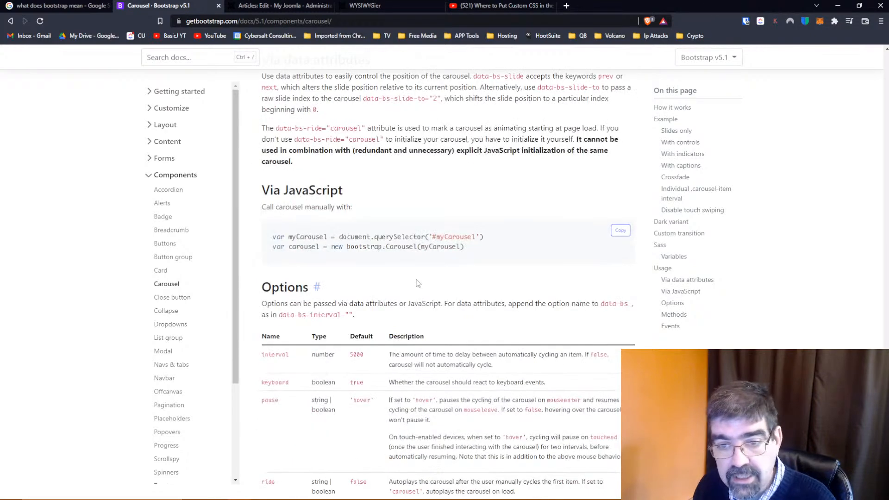
{"action": "scroll", "coordinate": [417, 284], "scroll_direction": "down", "scroll_amount": 10}
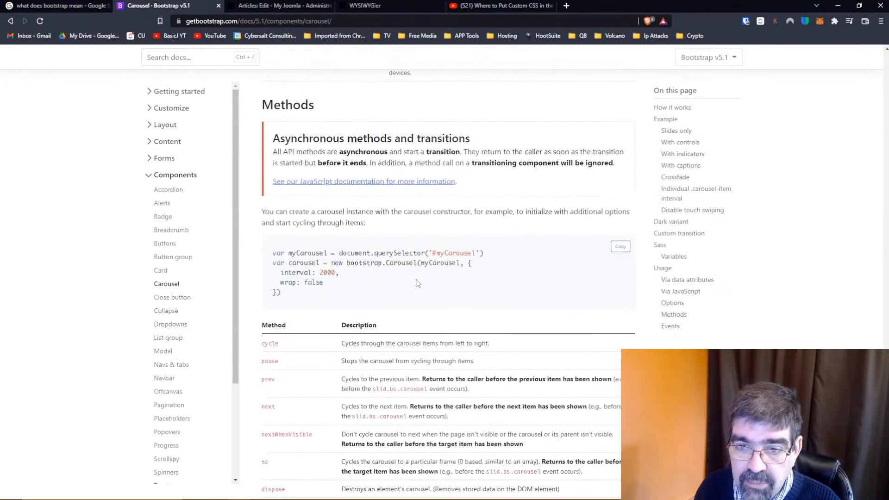
{"action": "scroll", "coordinate": [416, 283], "scroll_direction": "down", "scroll_amount": 10}
{"action": "scroll", "coordinate": [417, 283], "scroll_direction": "up", "scroll_amount": 2}
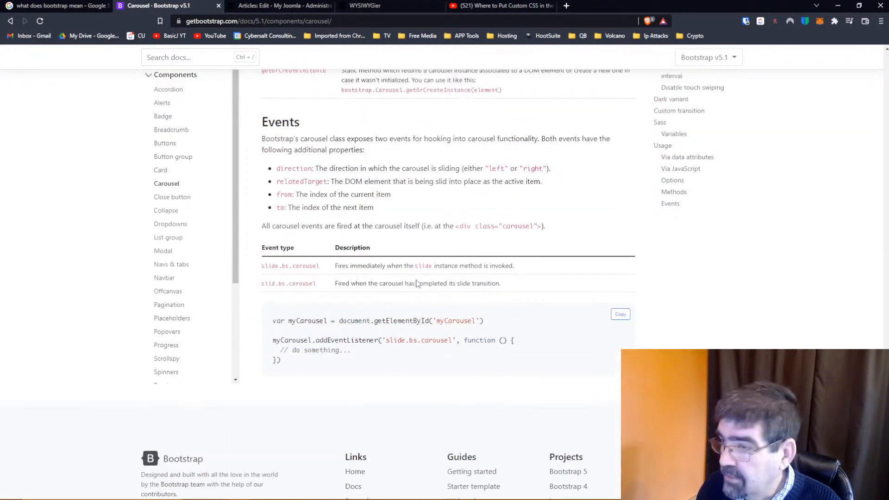
{"action": "scroll", "coordinate": [416, 284], "scroll_direction": "up", "scroll_amount": 2}
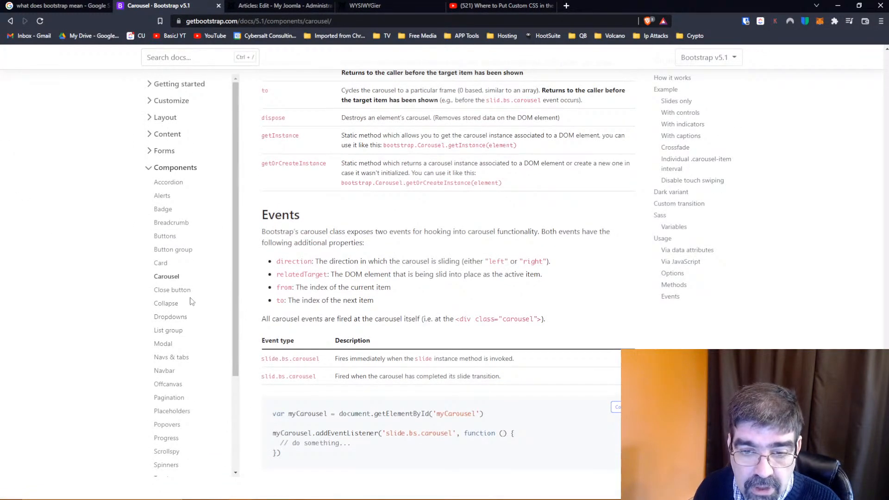
Open the Close button component documentation and copy the code of its first example
{"action": "left_click", "coordinate": [175, 290]}
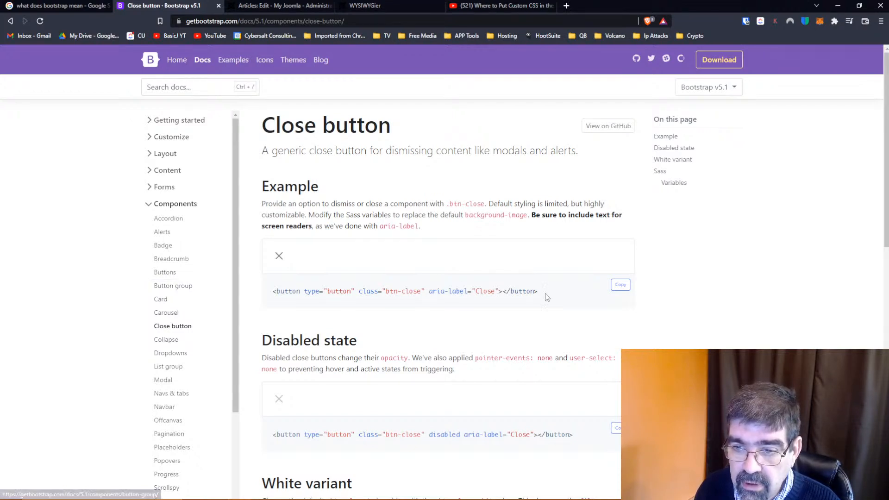
{"action": "left_click_drag", "start_coordinate": [541, 293], "coordinate": [274, 287]}
{"action": "right_click", "coordinate": [313, 288]}
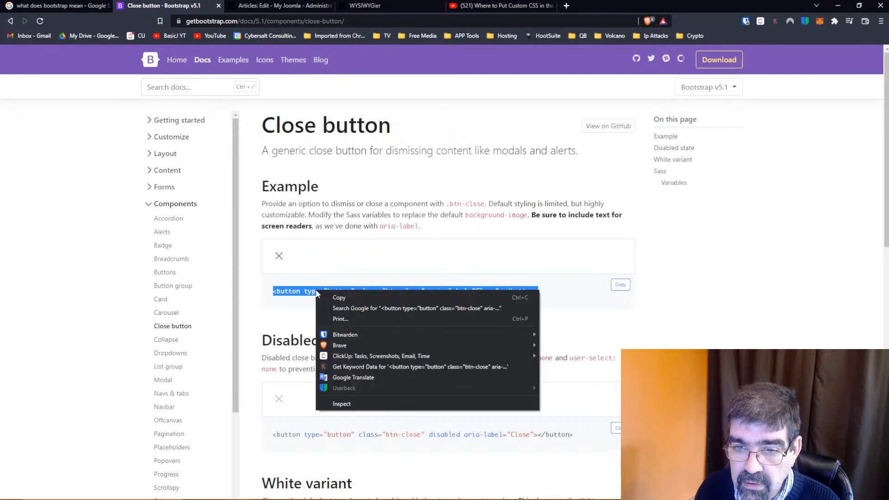
{"action": "left_click", "coordinate": [346, 293]}
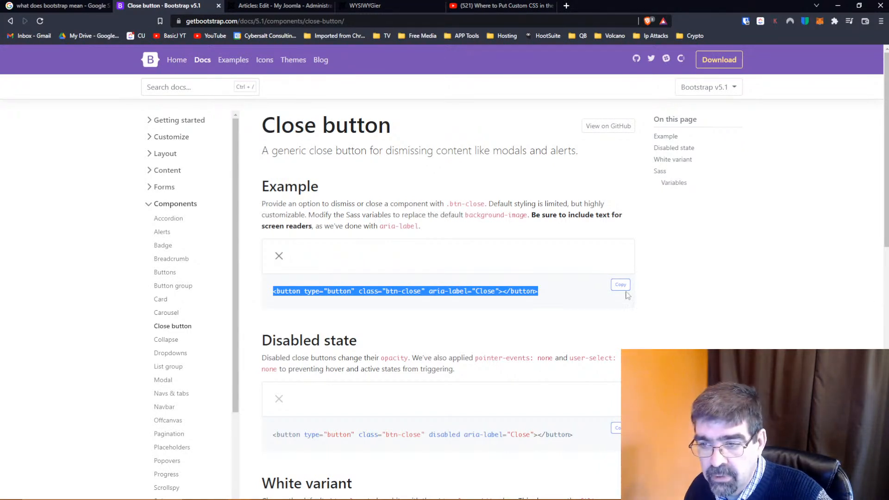
{"action": "left_click", "coordinate": [620, 284]}
Switch to the Joomla article editor and replace the article's entire source code with the copied btn-close button code
{"action": "left_click", "coordinate": [271, 6]}
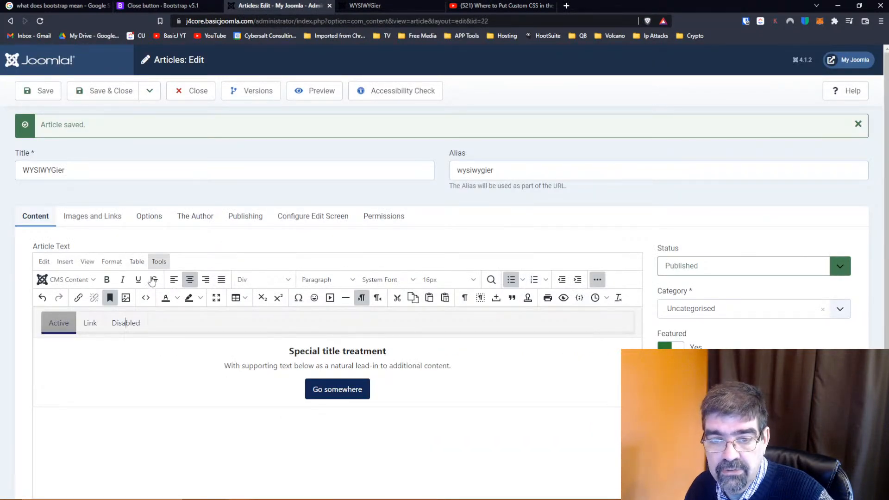
{"action": "left_click", "coordinate": [146, 298]}
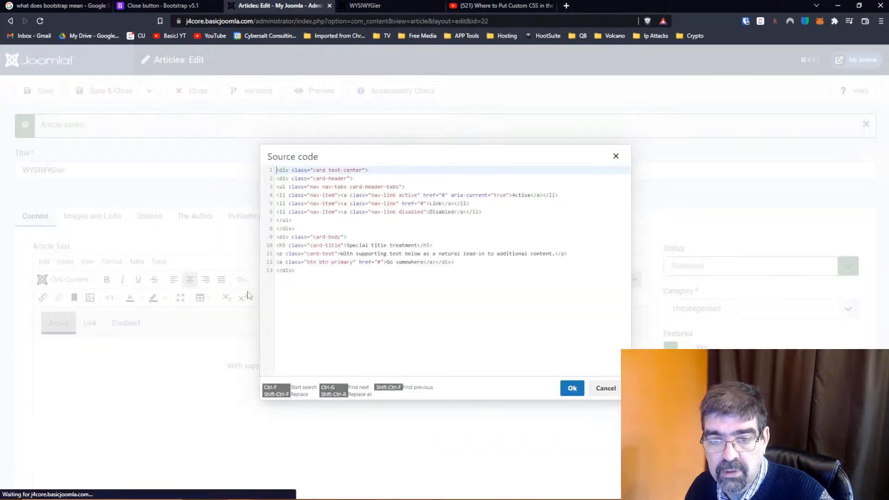
{"action": "key", "text": "ctrl+a"}
{"action": "key", "text": "ctrl+v"}
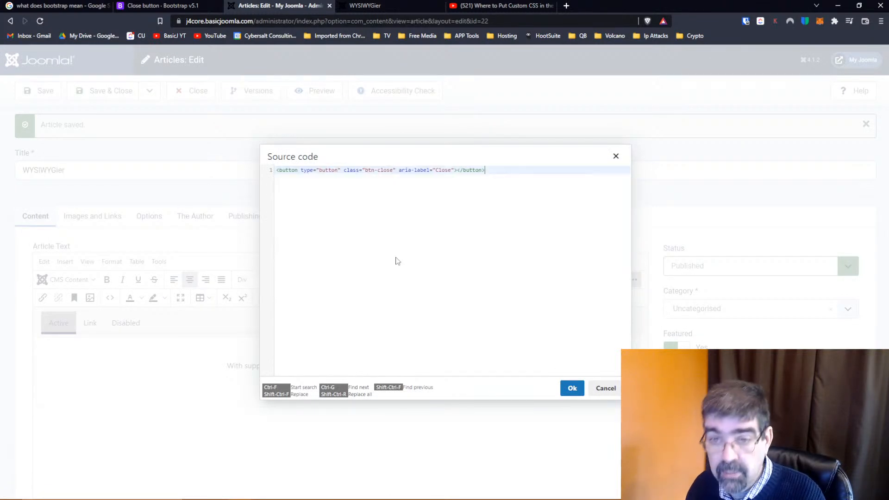
{"action": "left_click", "coordinate": [572, 389]}
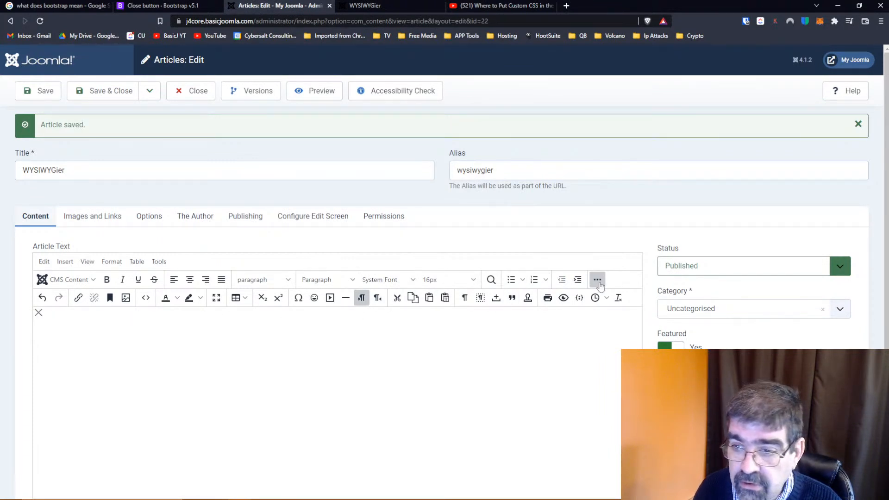
Paste the copied btn-close button code into the article's source and add "This is some text." inside the button element
{"action": "left_click", "coordinate": [146, 297]}
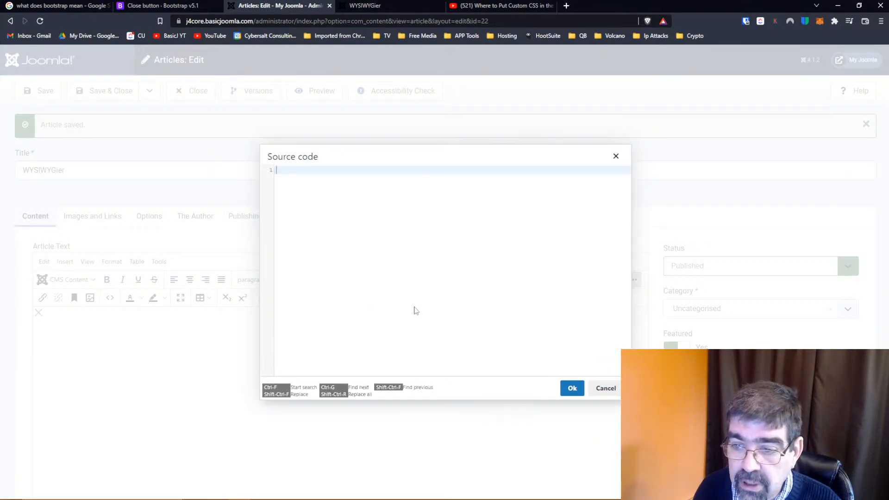
{"action": "key", "text": "ctrl+v"}
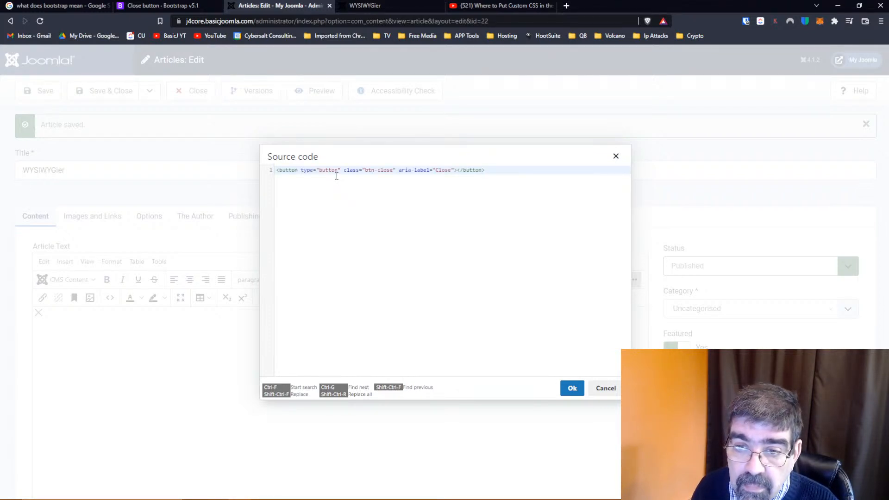
{"action": "left_click", "coordinate": [457, 172]}
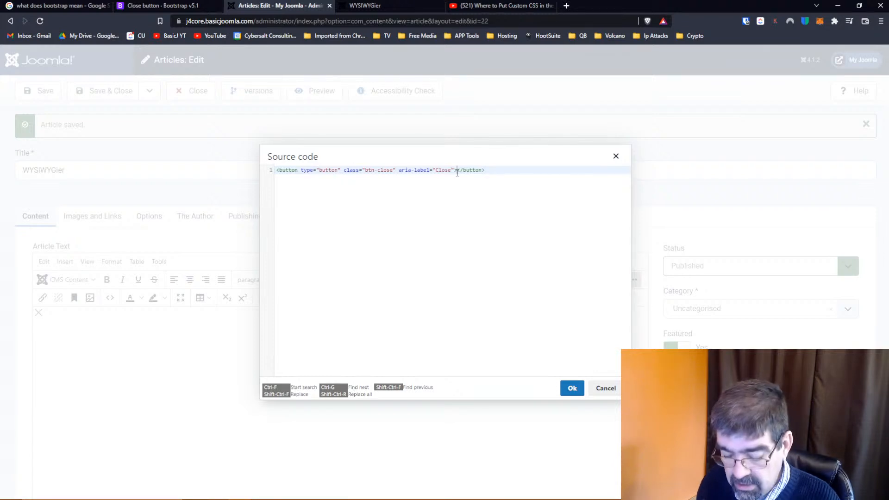
{"action": "type", "text": "This is some t"}
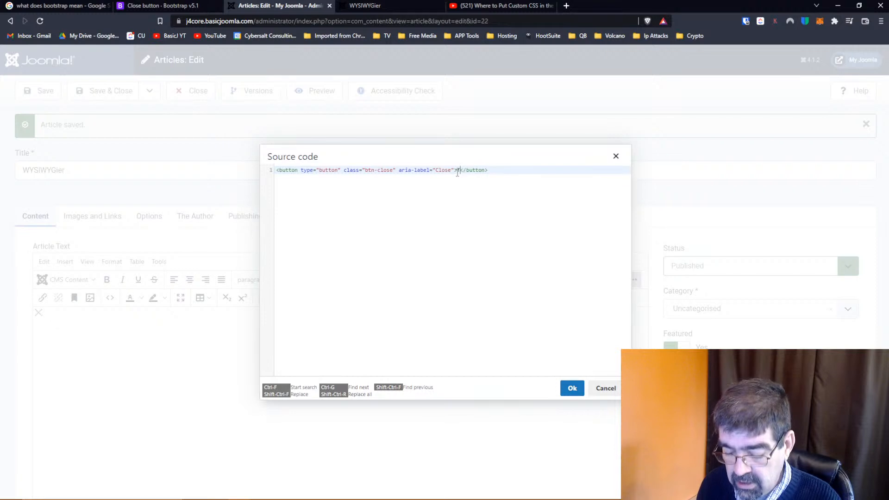
{"action": "type", "text": "ext"}
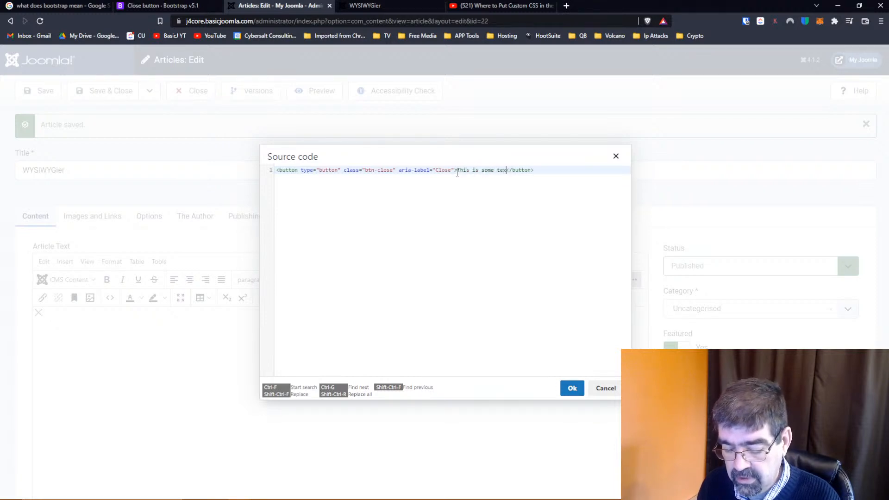
{"action": "type", "text": "."}
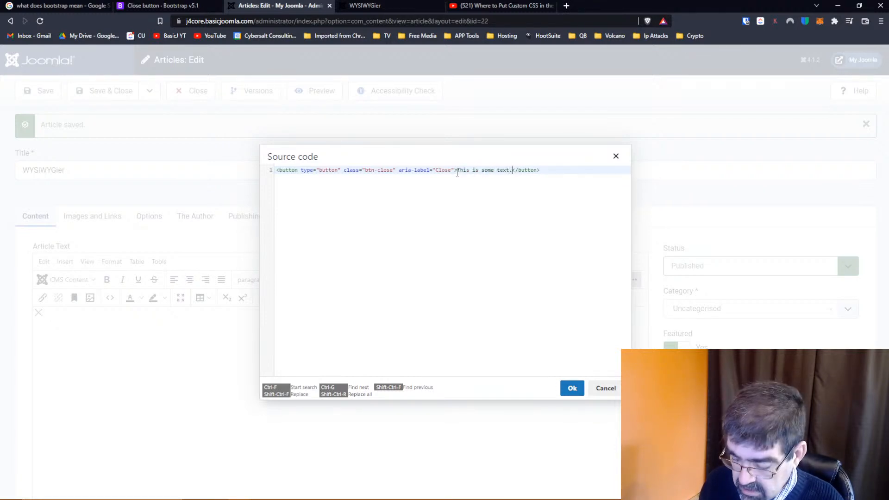
{"action": "left_click", "coordinate": [574, 389]}
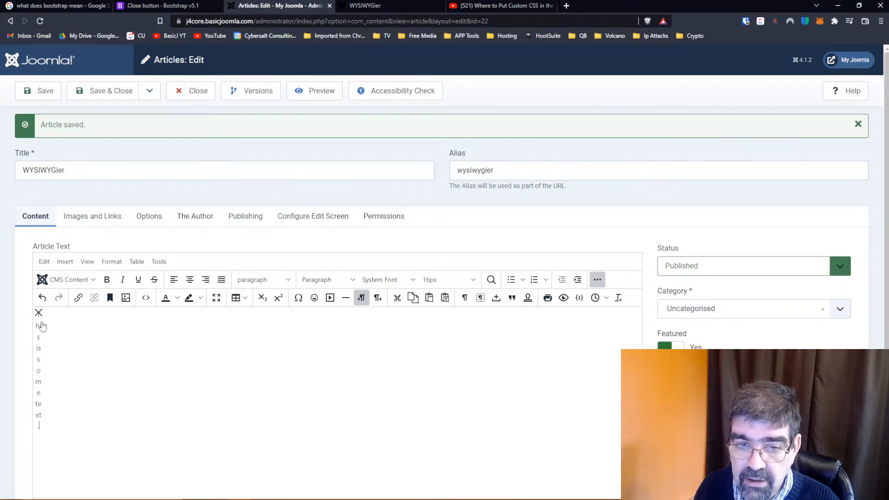
Save the article and reload its published page on the site
{"action": "left_click", "coordinate": [39, 90]}
{"action": "left_click", "coordinate": [357, 6]}
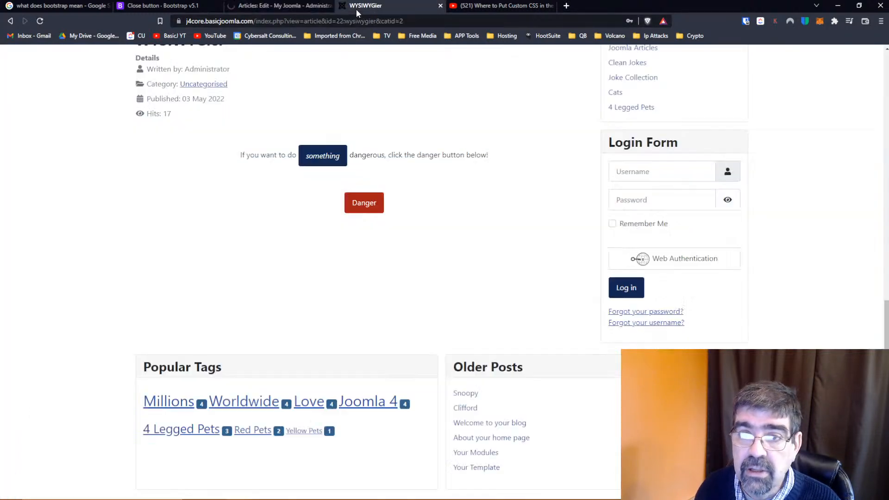
{"action": "left_click", "coordinate": [39, 21]}
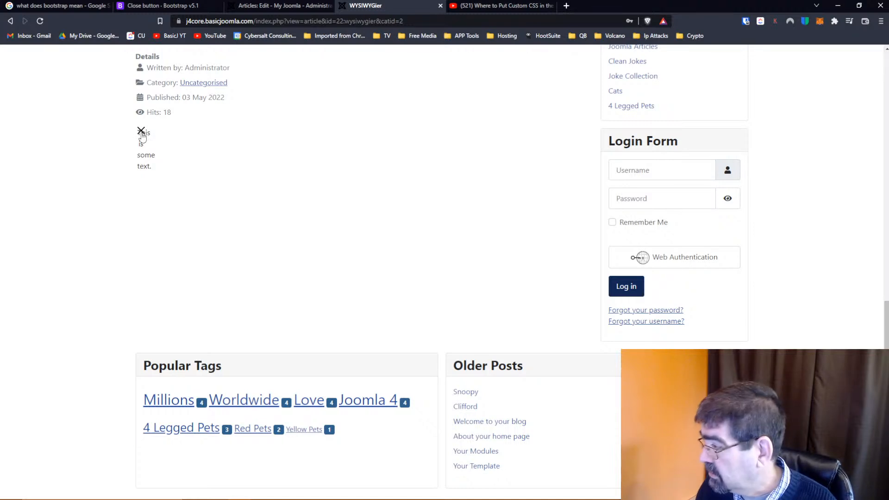
Return to the Close button documentation and examine the basic example, Disabled state and White variant, trying the sample close buttons
{"action": "left_click", "coordinate": [159, 6]}
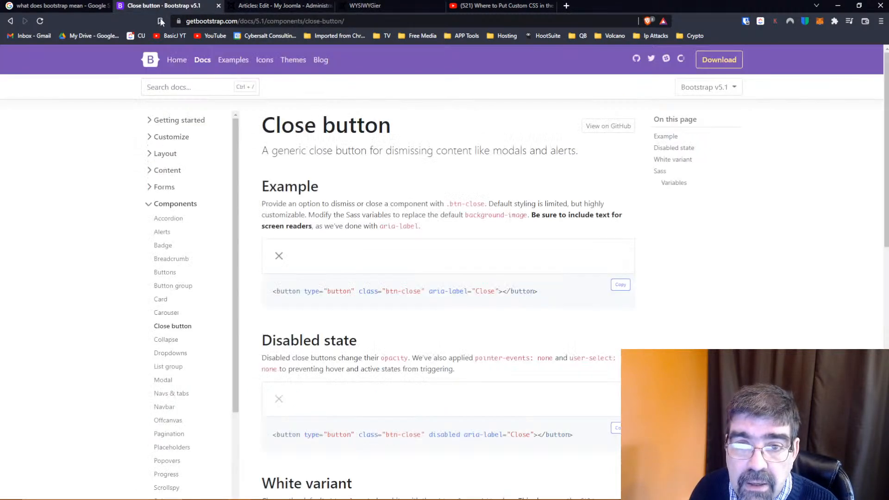
{"action": "left_click", "coordinate": [278, 258]}
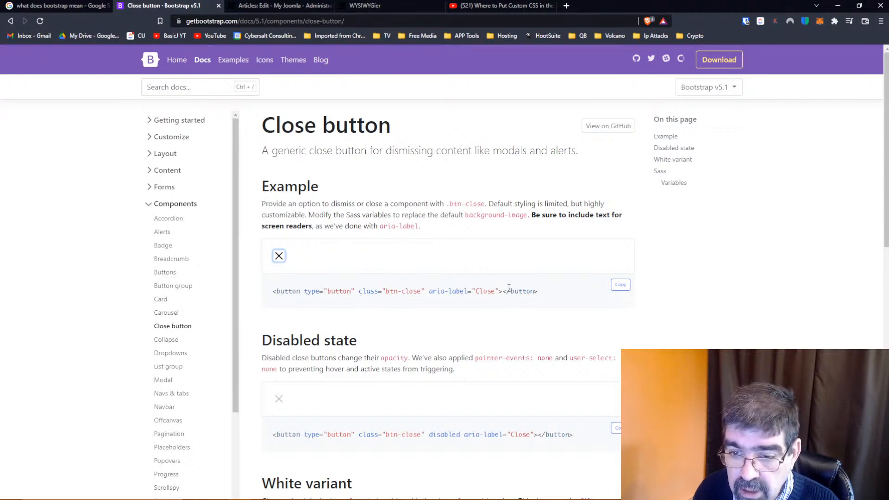
{"action": "scroll", "coordinate": [509, 288], "scroll_direction": "down", "scroll_amount": 4}
{"action": "left_click", "coordinate": [280, 357]}
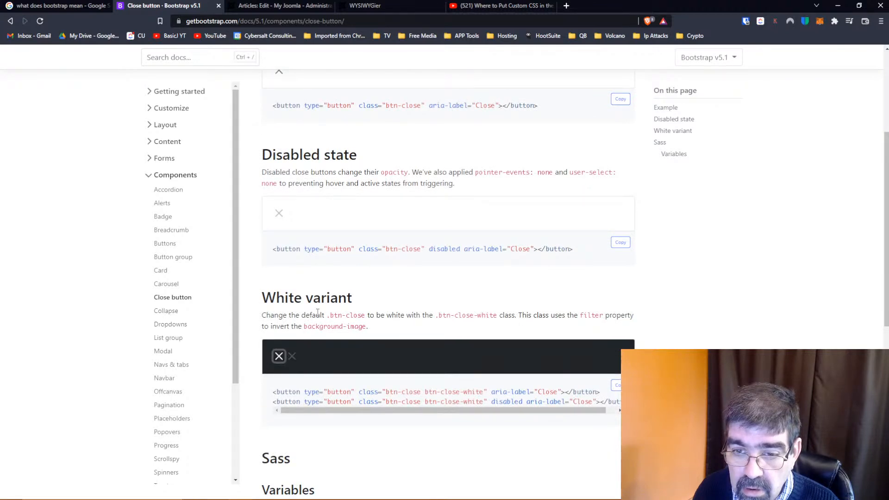
{"action": "scroll", "coordinate": [344, 290], "scroll_direction": "up", "scroll_amount": 1}
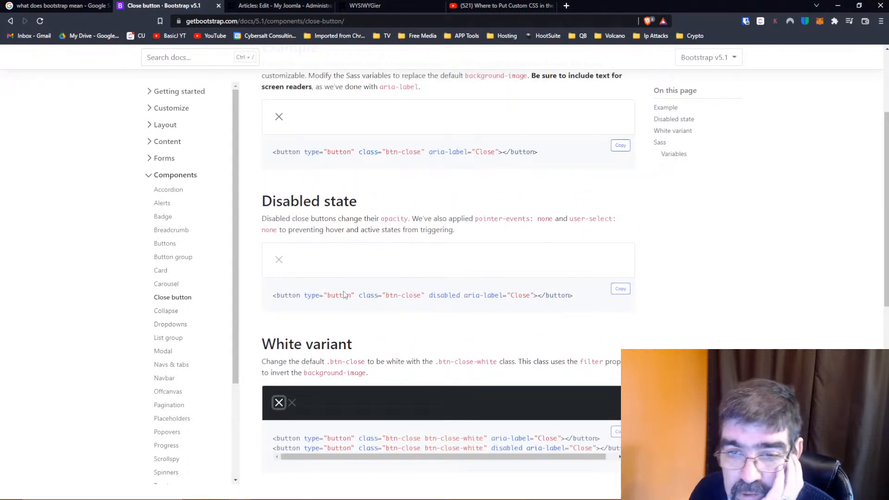
{"action": "scroll", "coordinate": [344, 291], "scroll_direction": "down", "scroll_amount": 1}
{"action": "scroll", "coordinate": [344, 291], "scroll_direction": "down", "scroll_amount": 3}
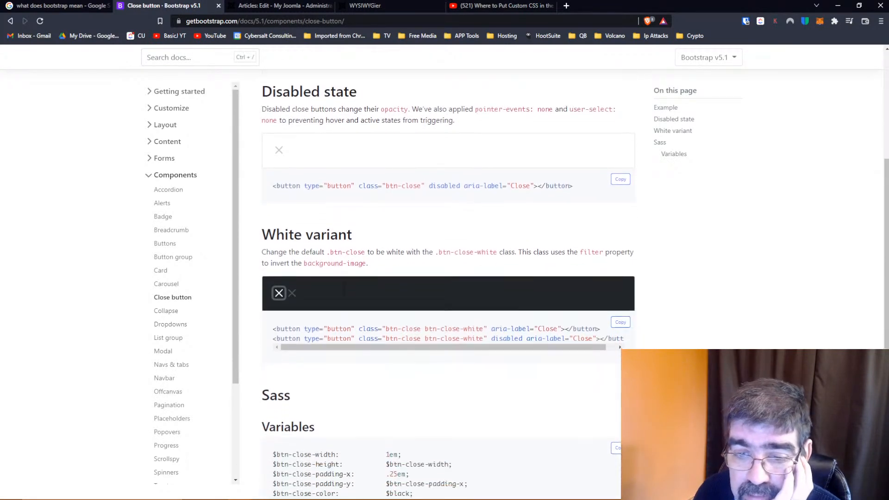
{"action": "scroll", "coordinate": [344, 292], "scroll_direction": "up", "scroll_amount": 1}
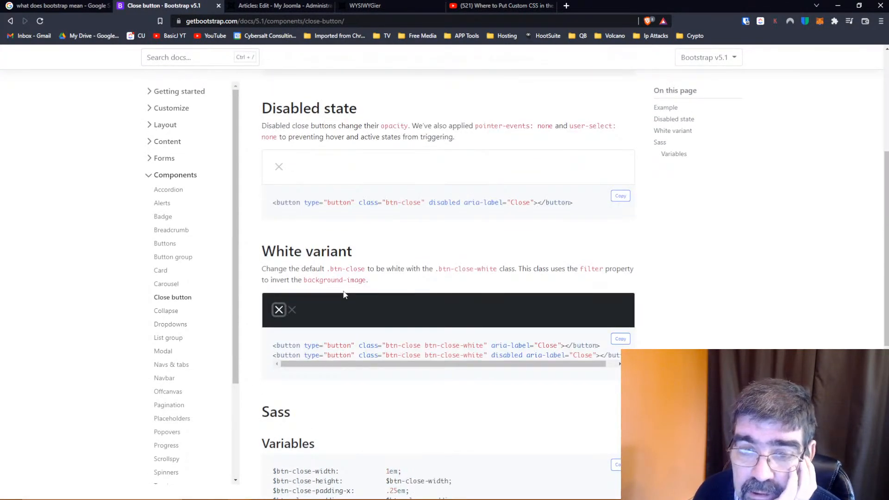
{"action": "scroll", "coordinate": [344, 294], "scroll_direction": "up", "scroll_amount": 5}
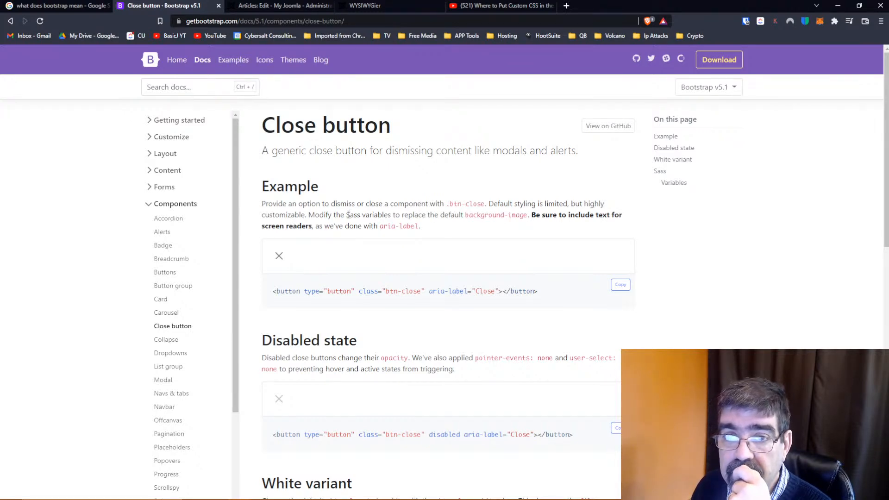
Compare how the close button with text renders in the article editor and on the published page
{"action": "left_click", "coordinate": [274, 7]}
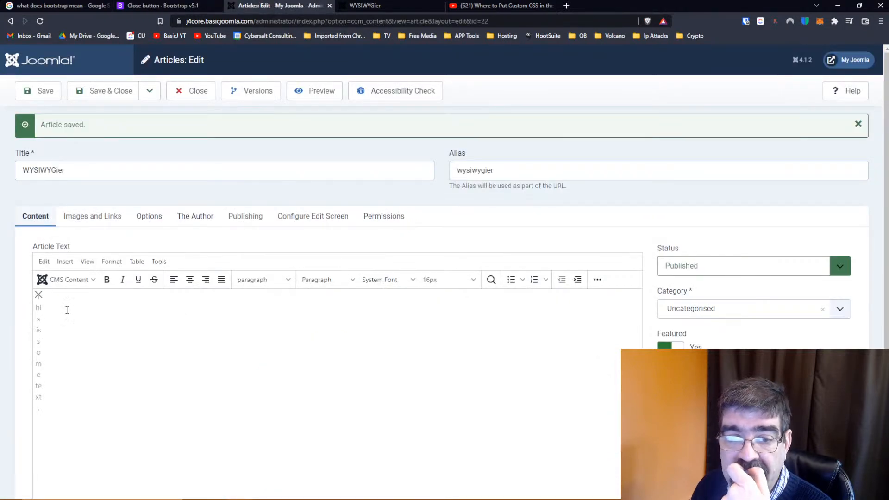
{"action": "left_click", "coordinate": [385, 5]}
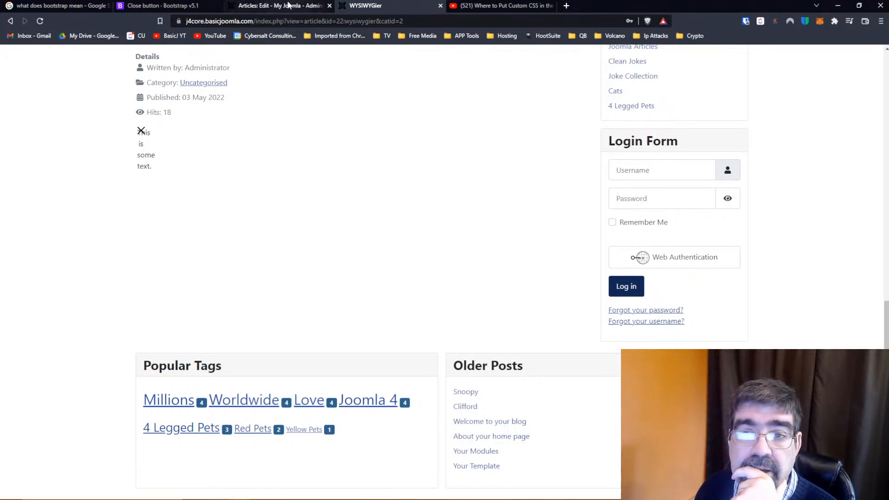
{"action": "left_click", "coordinate": [187, 9]}
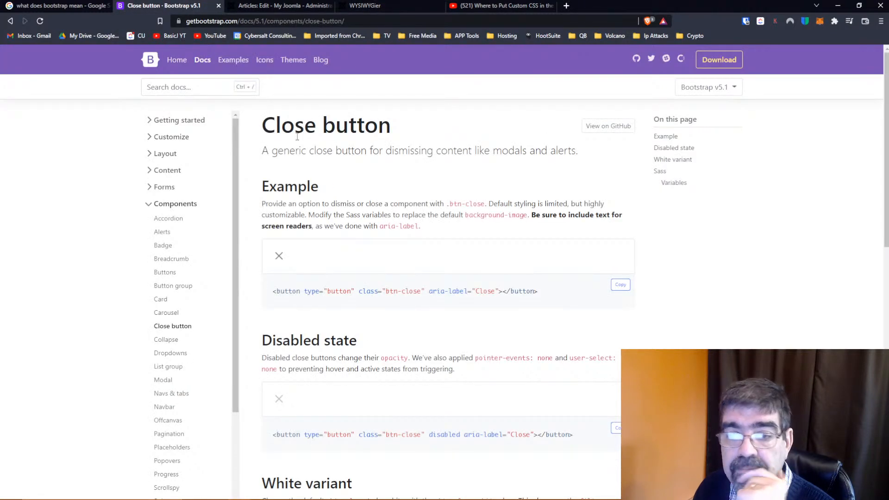
Look over the close button's Sass variables and try the White variant sample again
{"action": "scroll", "coordinate": [441, 231], "scroll_direction": "down", "scroll_amount": 9}
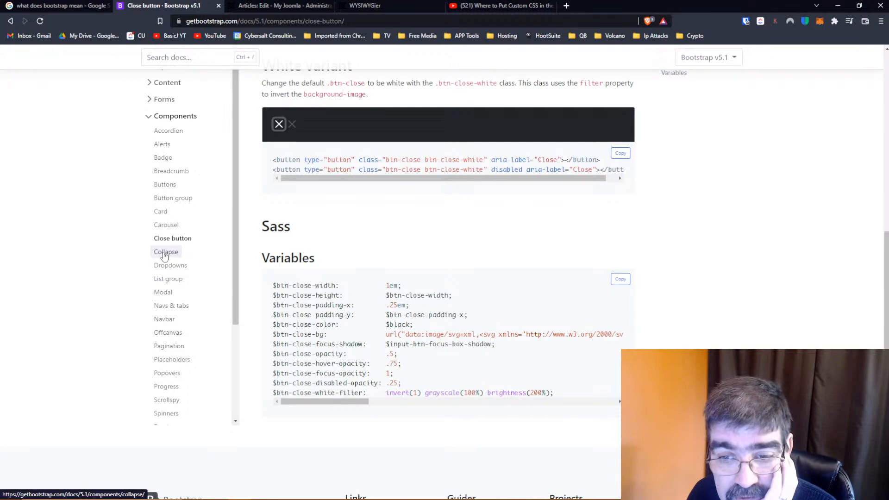
{"action": "scroll", "coordinate": [334, 240], "scroll_direction": "up", "scroll_amount": 3}
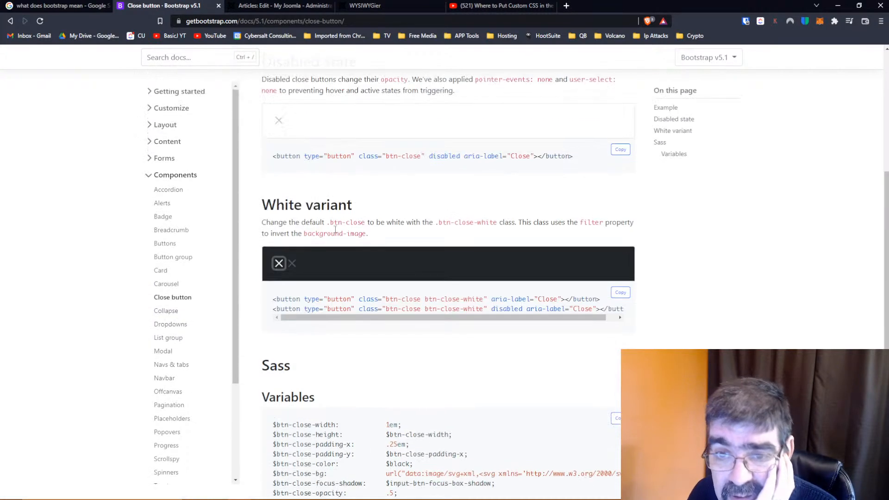
{"action": "left_click", "coordinate": [279, 265]}
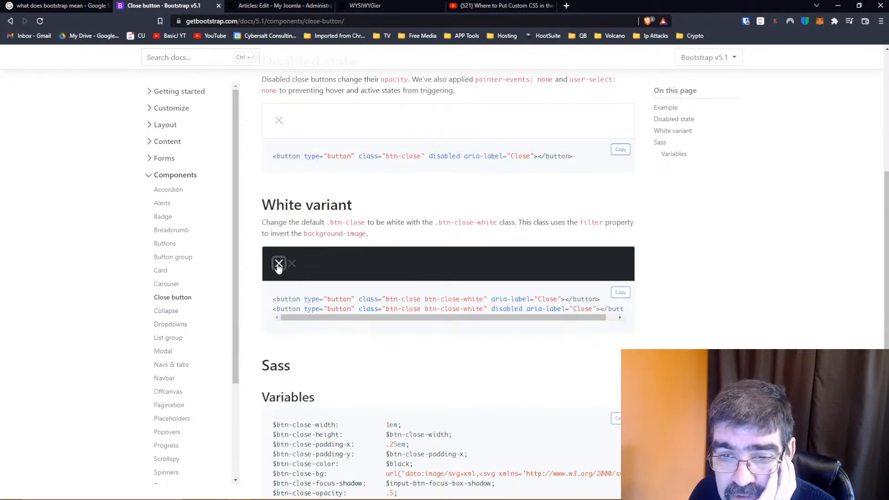
{"action": "scroll", "coordinate": [279, 268], "scroll_direction": "up", "scroll_amount": 3}
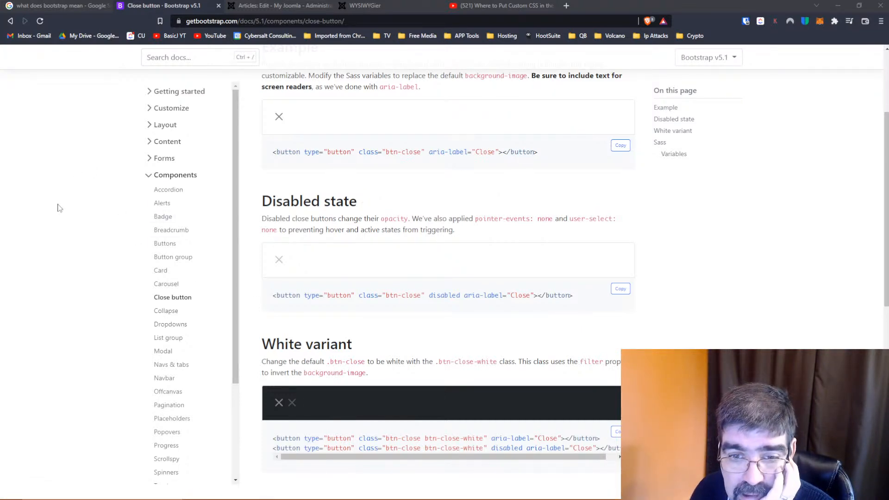
{"action": "scroll", "coordinate": [60, 208], "scroll_direction": "down", "scroll_amount": 1}
Open the Collapse component documentation and copy the code of its first example
{"action": "scroll", "coordinate": [209, 254], "scroll_direction": "down", "scroll_amount": 3}
{"action": "scroll", "coordinate": [211, 257], "scroll_direction": "up", "scroll_amount": 1}
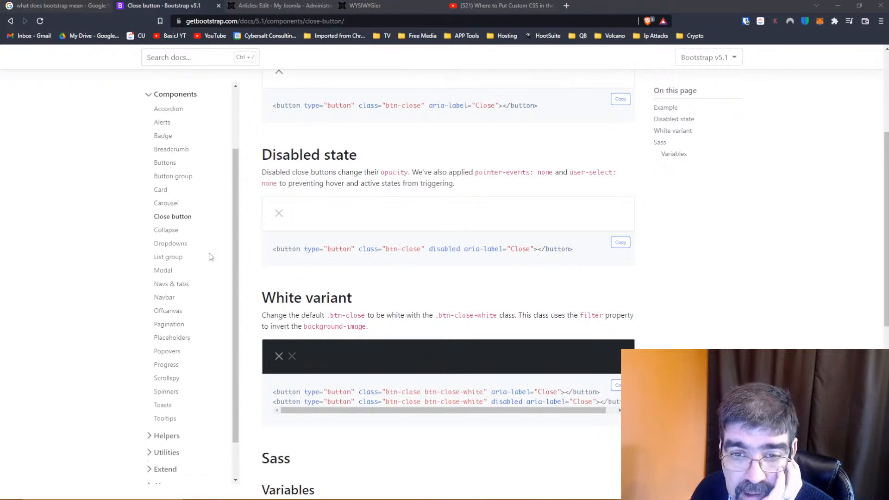
{"action": "scroll", "coordinate": [210, 257], "scroll_direction": "up", "scroll_amount": 1}
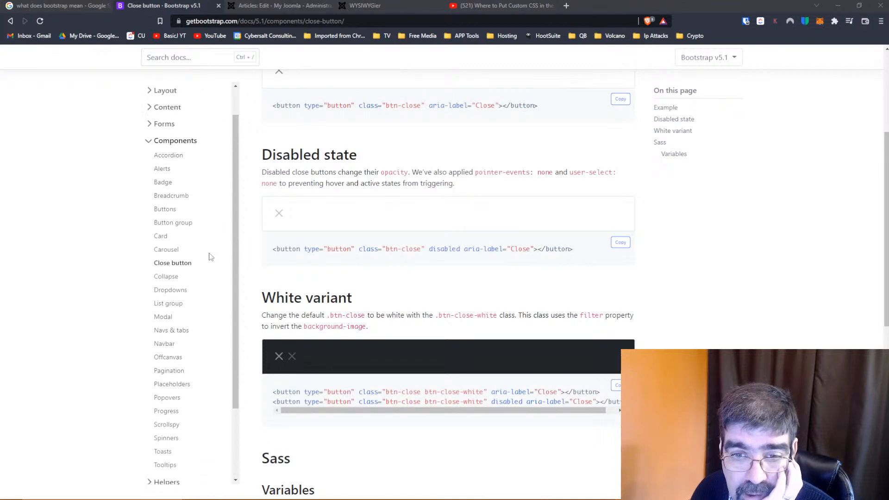
{"action": "left_click", "coordinate": [173, 279]}
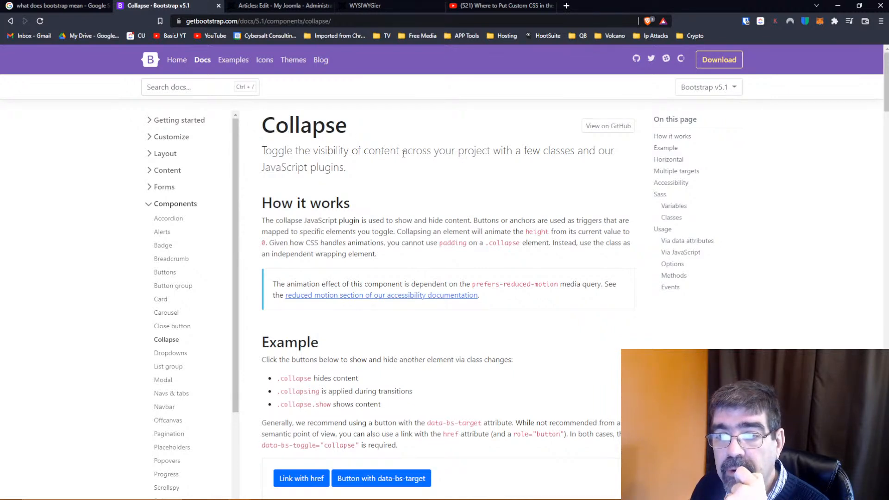
{"action": "scroll", "coordinate": [391, 183], "scroll_direction": "down", "scroll_amount": 1}
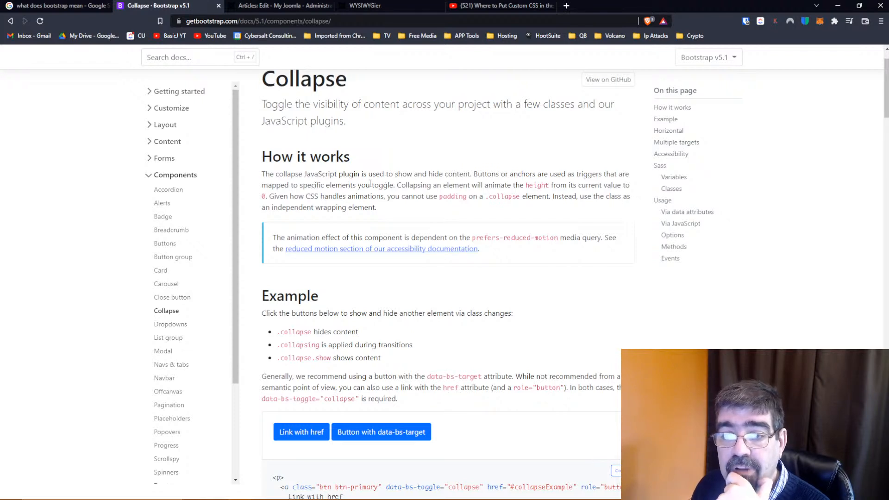
{"action": "scroll", "coordinate": [441, 187], "scroll_direction": "down", "scroll_amount": 3}
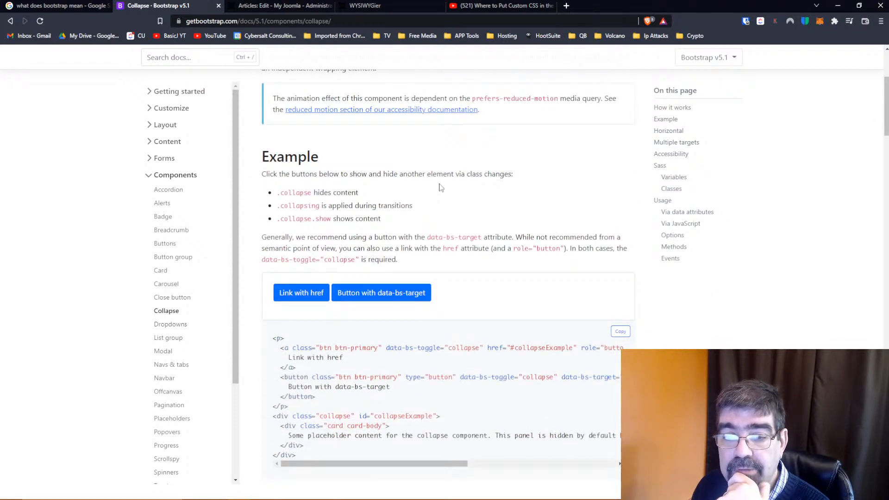
{"action": "scroll", "coordinate": [441, 187], "scroll_direction": "down", "scroll_amount": 1}
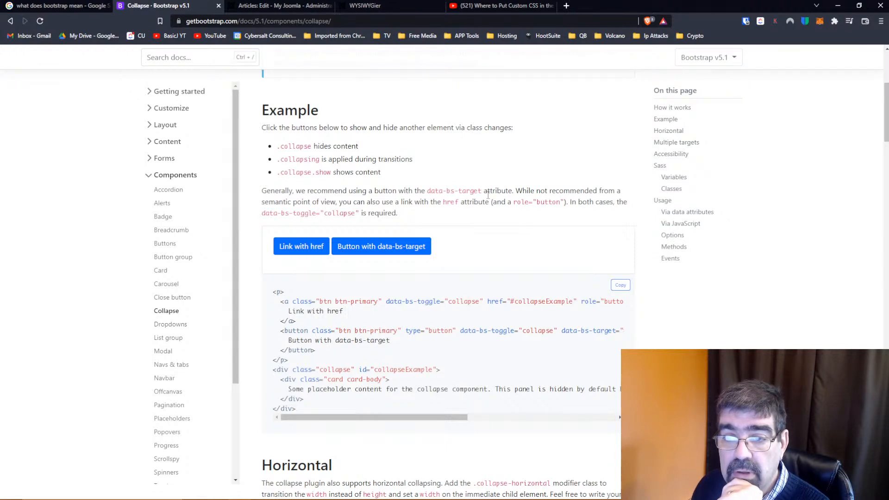
{"action": "left_click", "coordinate": [620, 284]}
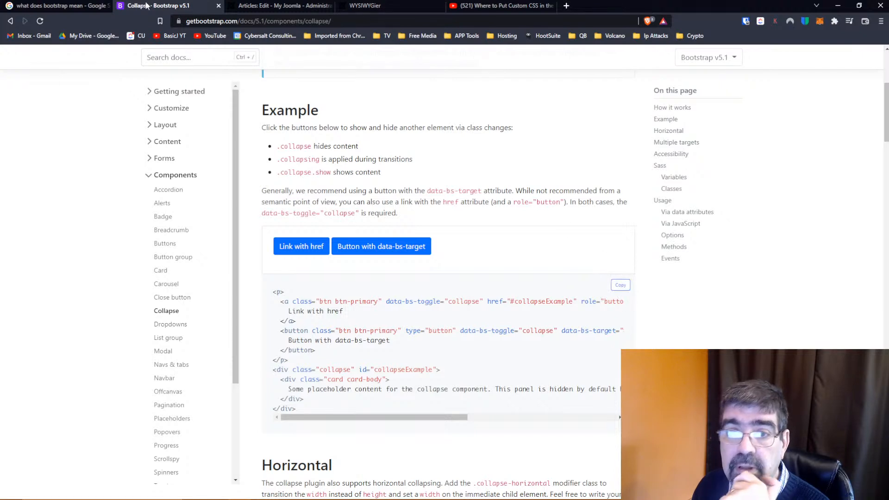
Replace the article's entire source code with the copied collapse example and save the article
{"action": "left_click", "coordinate": [260, 6]}
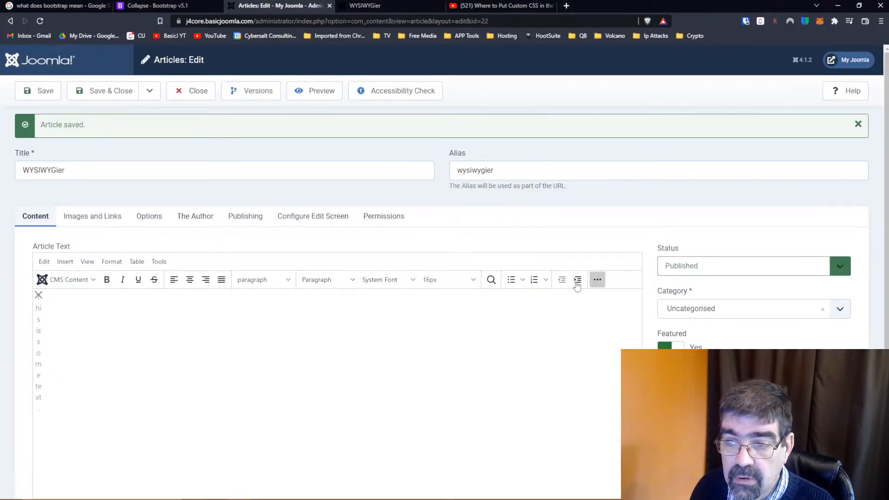
{"action": "left_click", "coordinate": [596, 280]}
{"action": "left_click", "coordinate": [110, 297]}
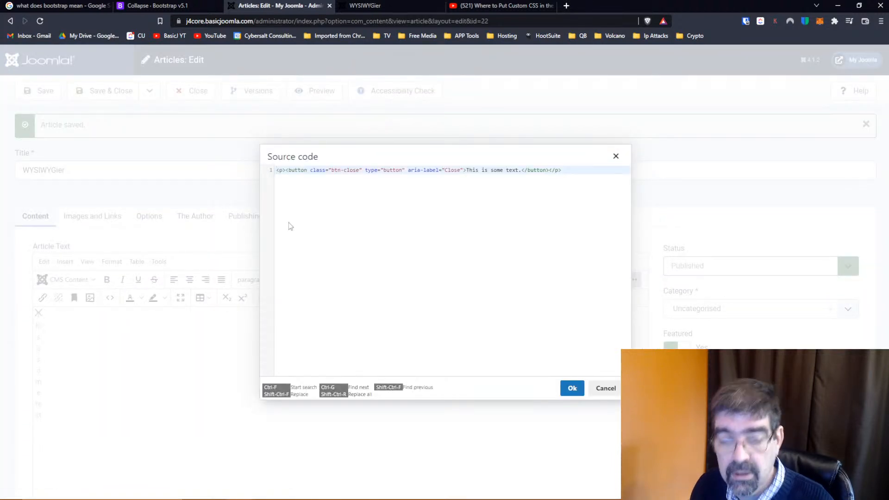
{"action": "key", "text": "ctrl+a"}
{"action": "key", "text": "ctrl+v"}
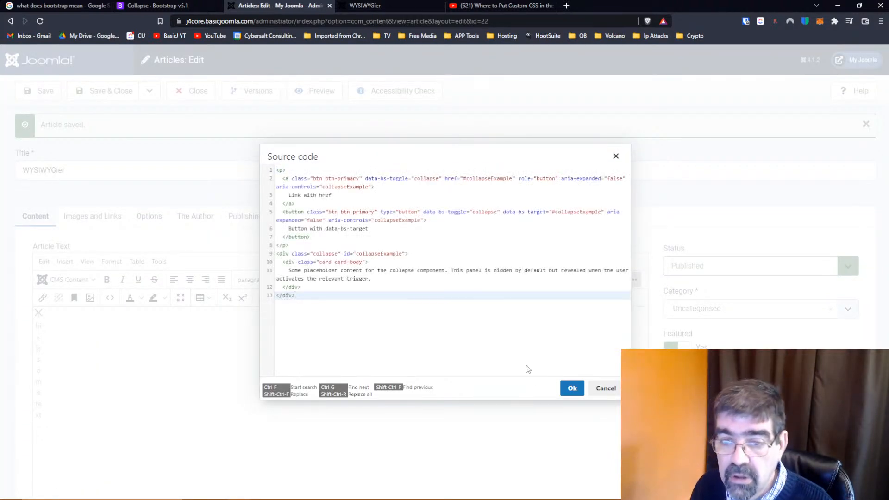
{"action": "left_click", "coordinate": [572, 388]}
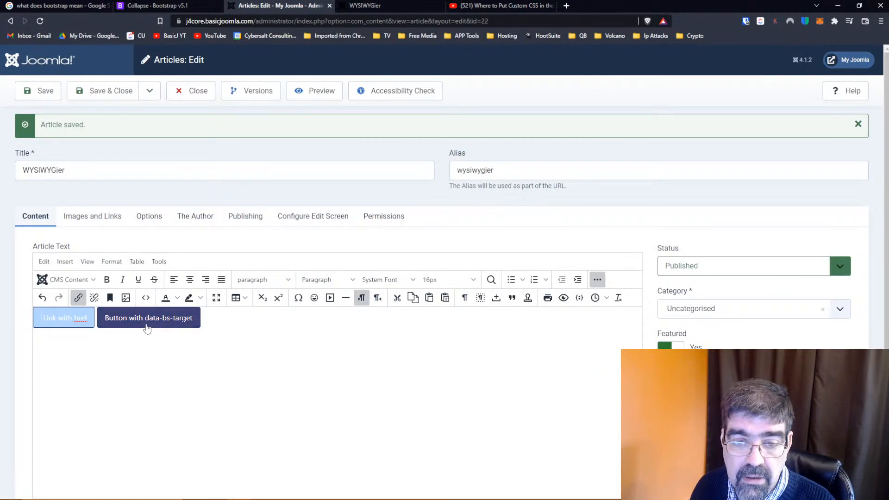
{"action": "left_click", "coordinate": [32, 91]}
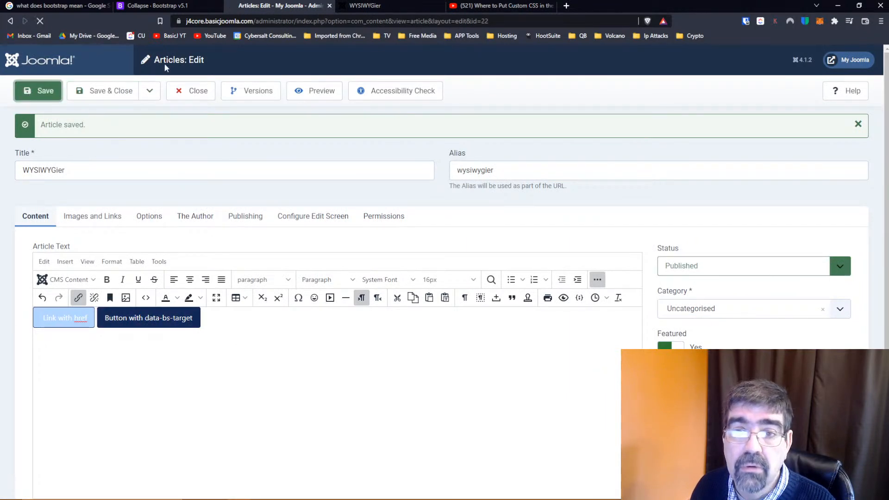
Reload the published WYSIWYGier page and test showing and hiding the collapse content with both the href link and the data-bs-target button
{"action": "left_click", "coordinate": [363, 6]}
{"action": "left_click", "coordinate": [40, 21]}
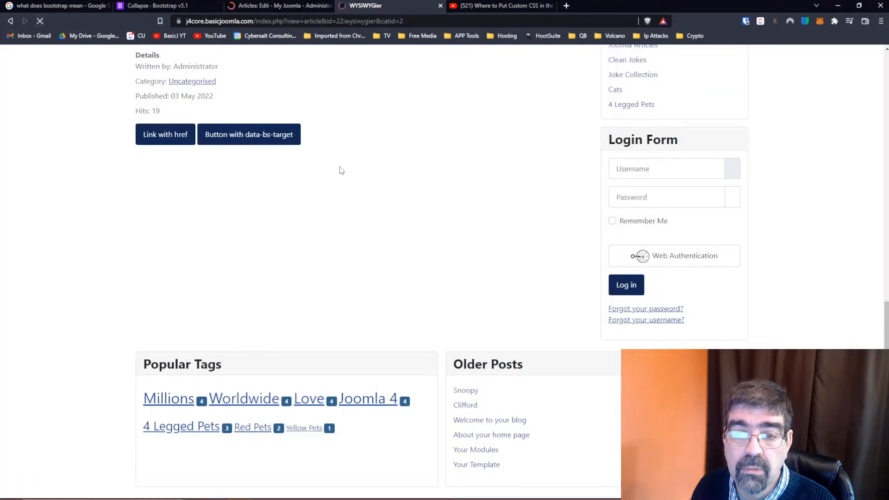
{"action": "left_click", "coordinate": [158, 134]}
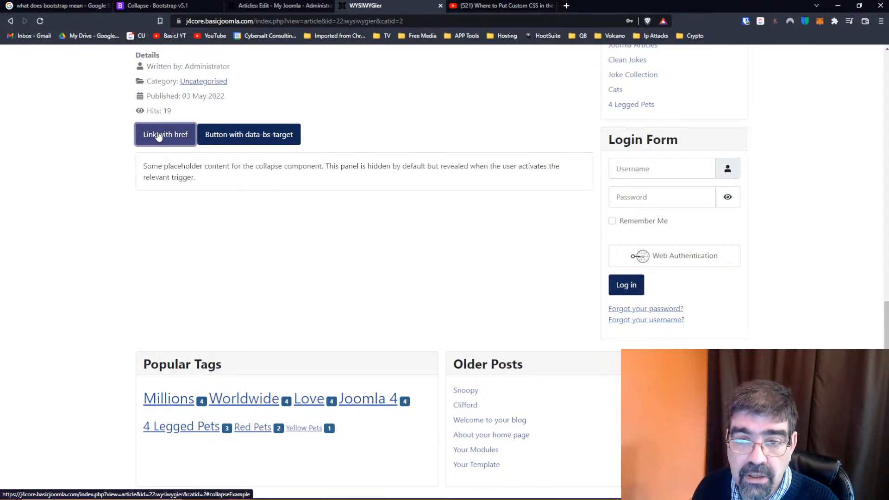
{"action": "left_click", "coordinate": [159, 135]}
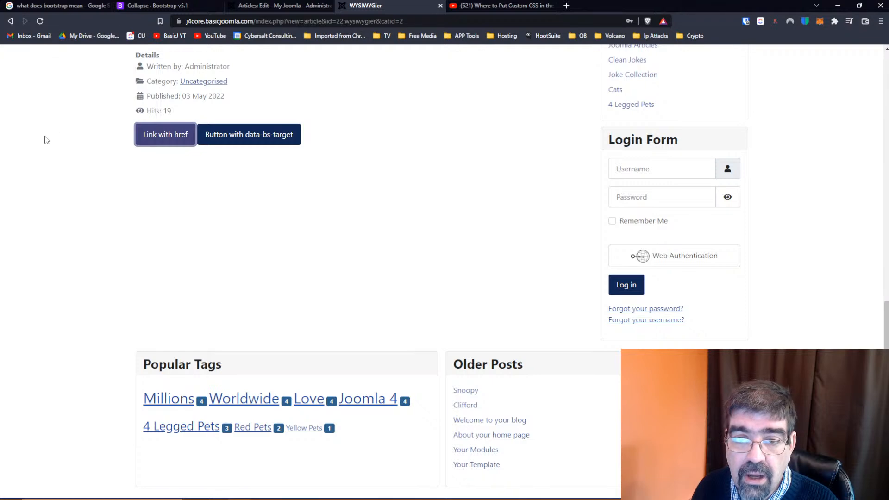
{"action": "left_click", "coordinate": [165, 138]}
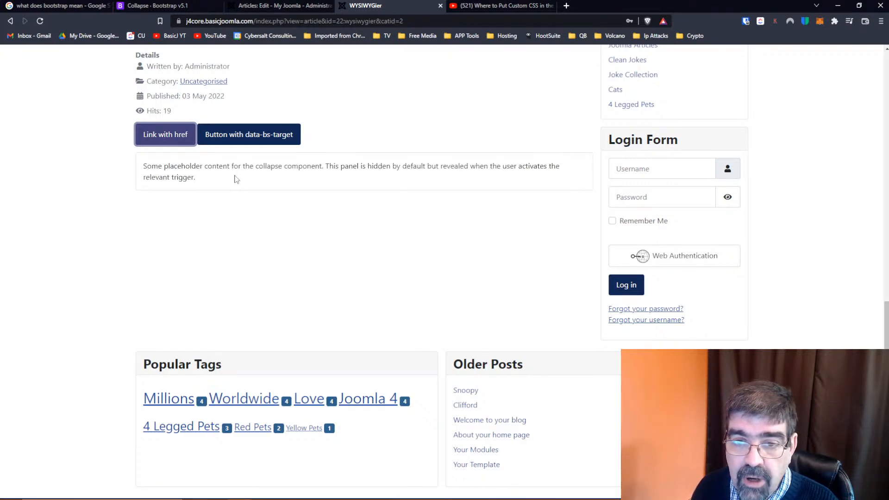
{"action": "left_click", "coordinate": [237, 134]}
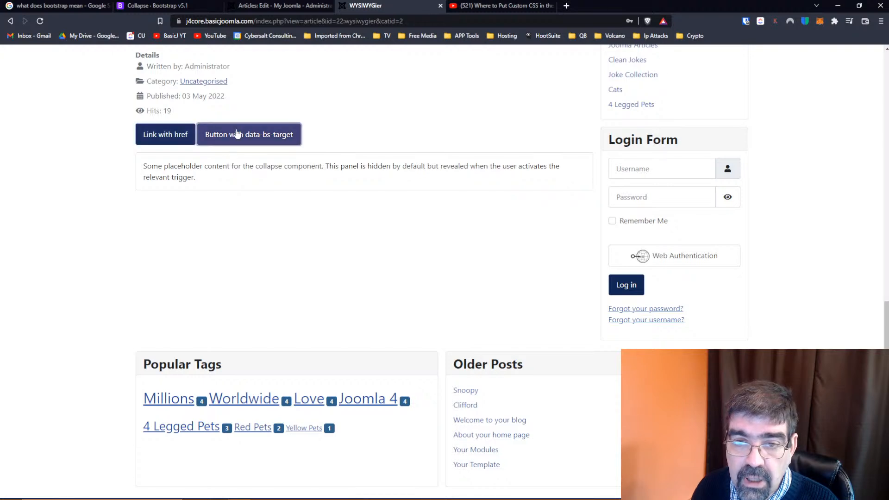
{"action": "left_click", "coordinate": [237, 134]}
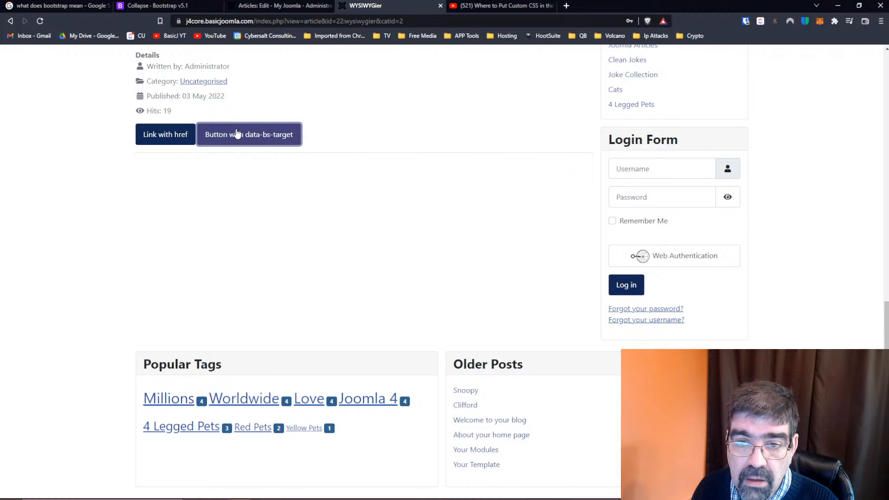
{"action": "left_click", "coordinate": [146, 135]}
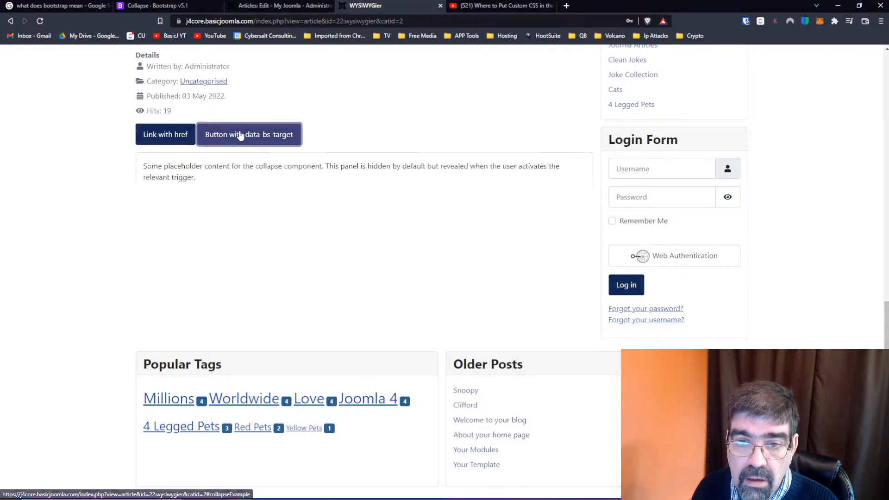
{"action": "left_click", "coordinate": [161, 135]}
{"action": "left_click", "coordinate": [161, 135]}
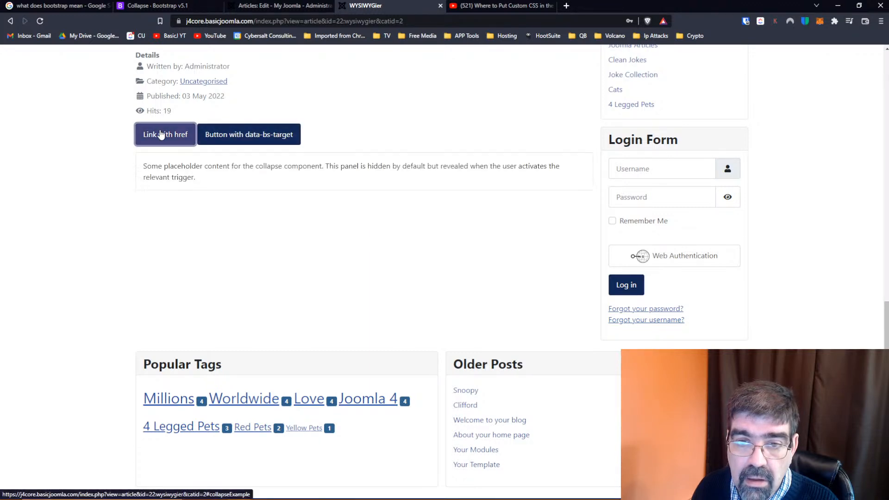
{"action": "left_click", "coordinate": [225, 133]}
Return to the Bootstrap Collapse documentation and try the Toggle width collapse sample in the Horizontal section
{"action": "left_click", "coordinate": [172, 7]}
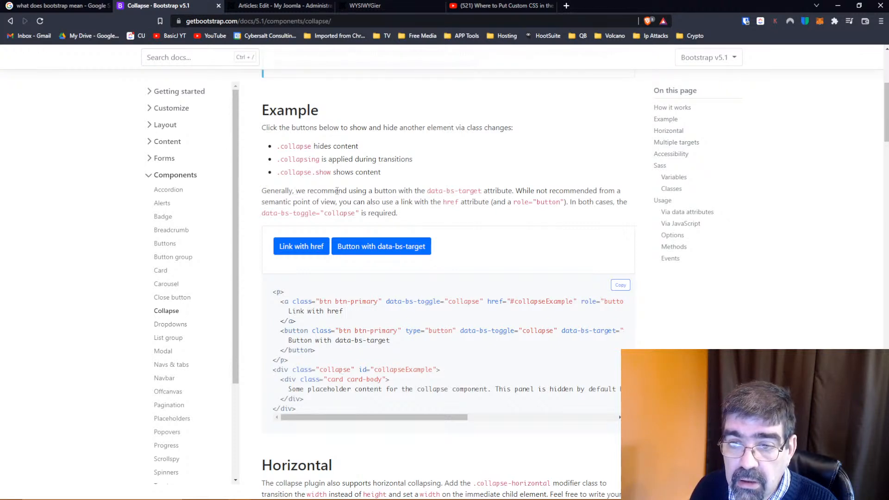
{"action": "scroll", "coordinate": [383, 311], "scroll_direction": "down", "scroll_amount": 5}
{"action": "left_click", "coordinate": [338, 360]}
{"action": "left_click", "coordinate": [337, 359]}
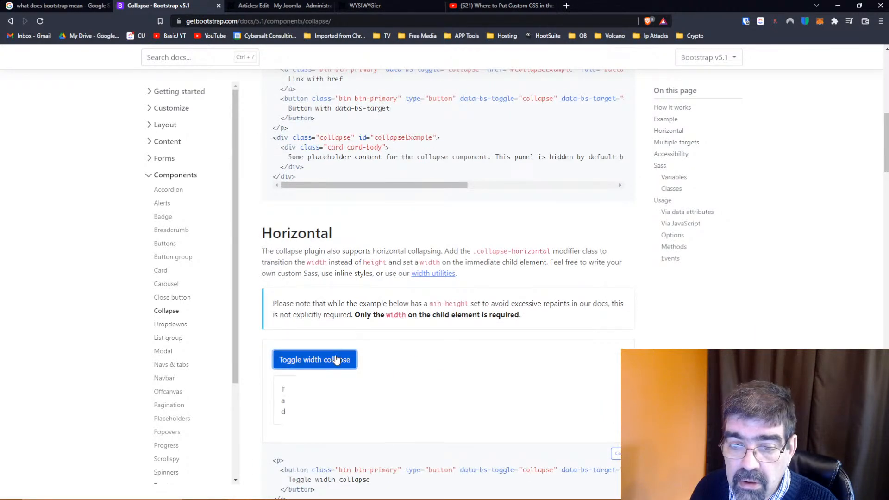
{"action": "left_click", "coordinate": [337, 360]}
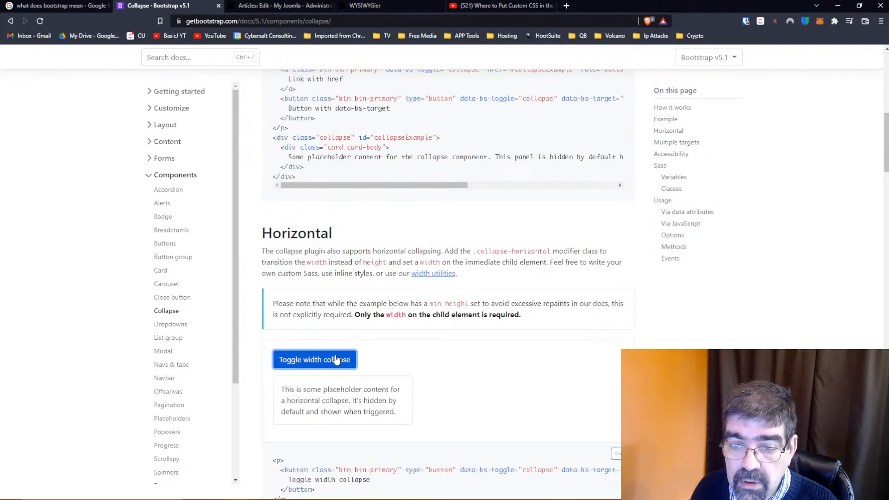
{"action": "left_click", "coordinate": [337, 360]}
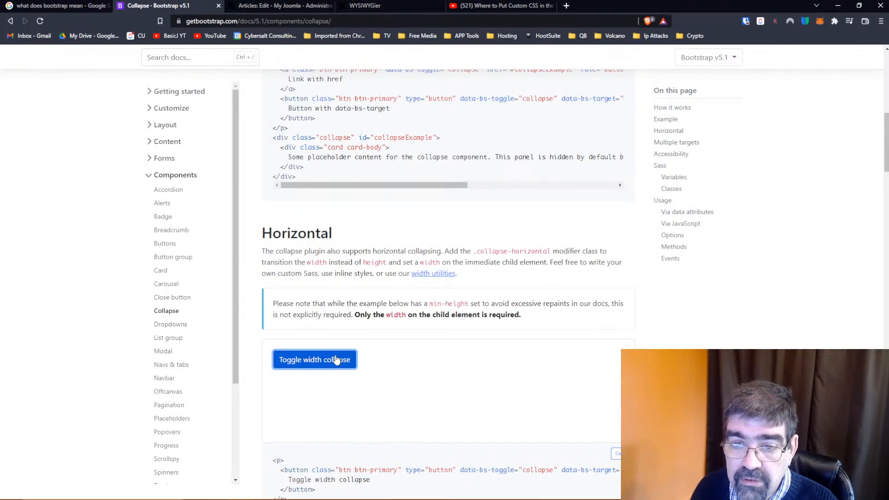
Try the first Collapse example in the documentation, alternating between its Link with href and Button with data-bs-target triggers
{"action": "scroll", "coordinate": [337, 359], "scroll_direction": "up", "scroll_amount": 5}
{"action": "left_click", "coordinate": [297, 247]}
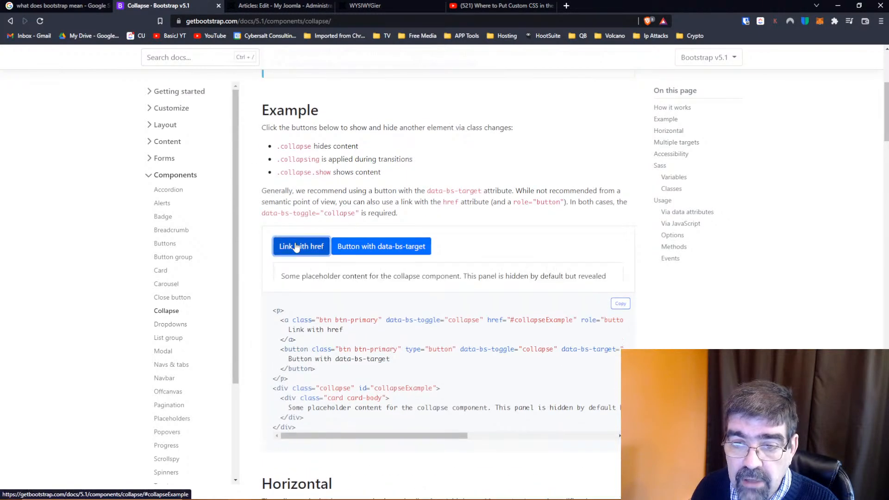
{"action": "left_click", "coordinate": [341, 247]}
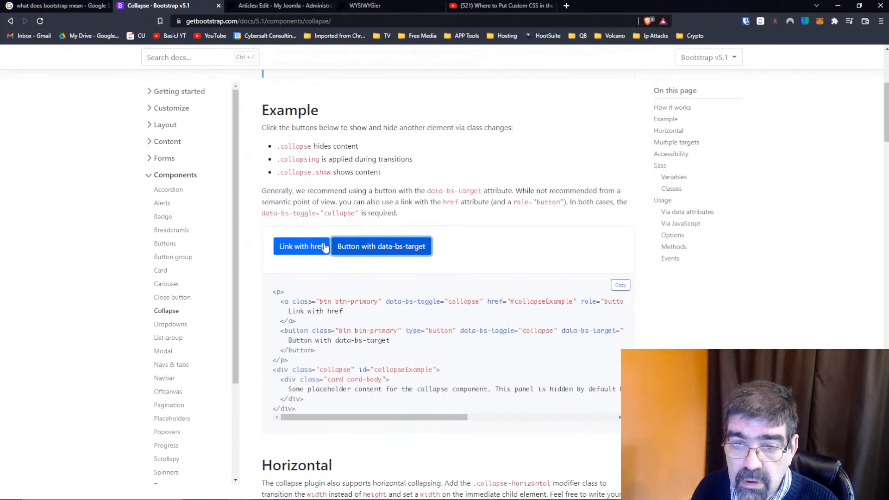
{"action": "left_click", "coordinate": [279, 250]}
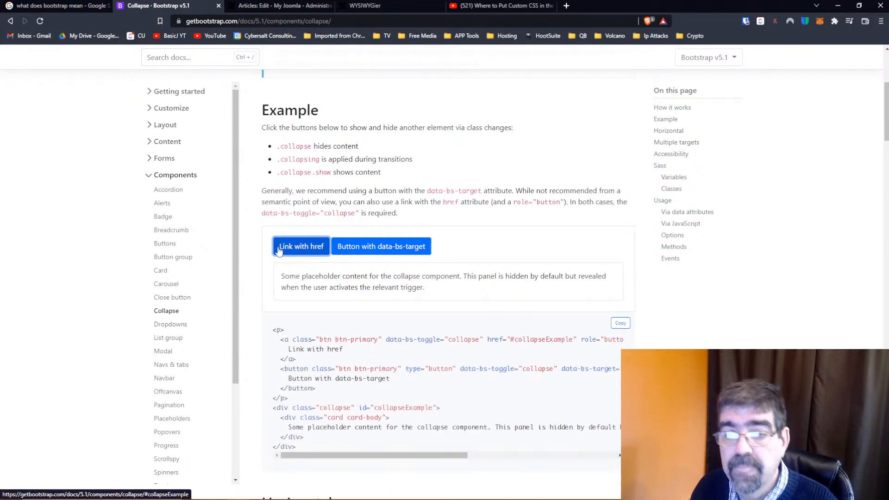
{"action": "left_click", "coordinate": [279, 250]}
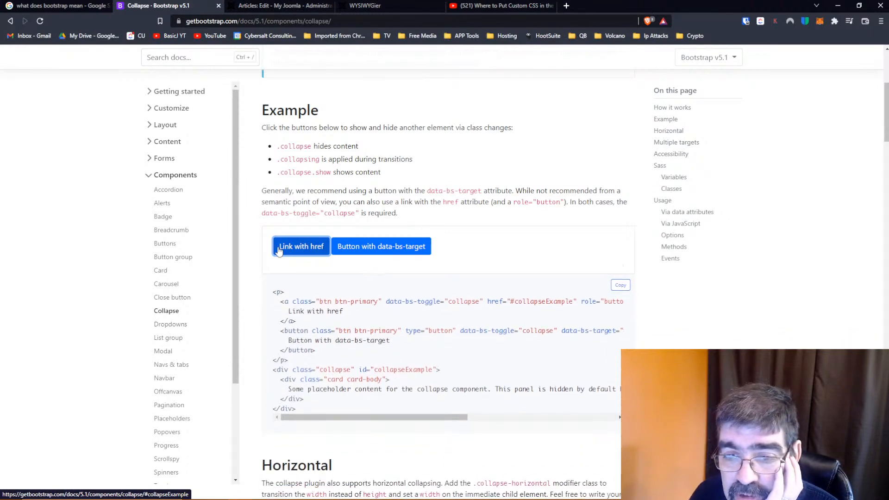
{"action": "left_click", "coordinate": [279, 250]}
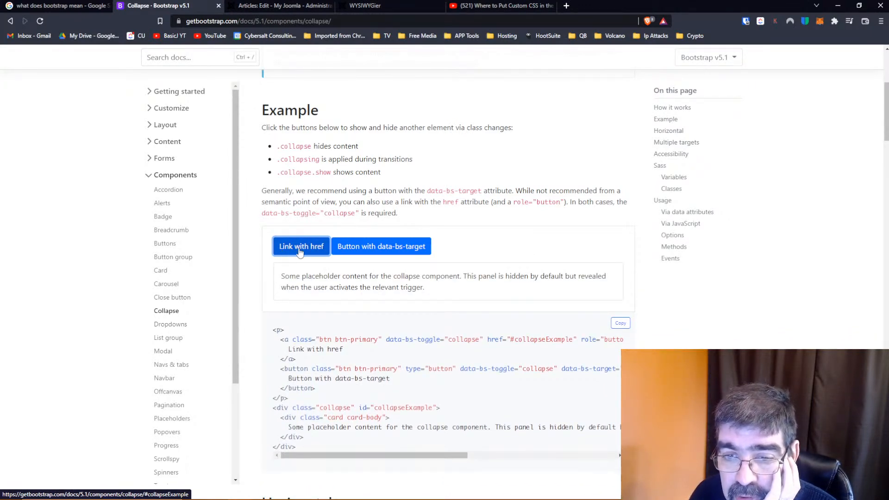
{"action": "left_click", "coordinate": [375, 249]}
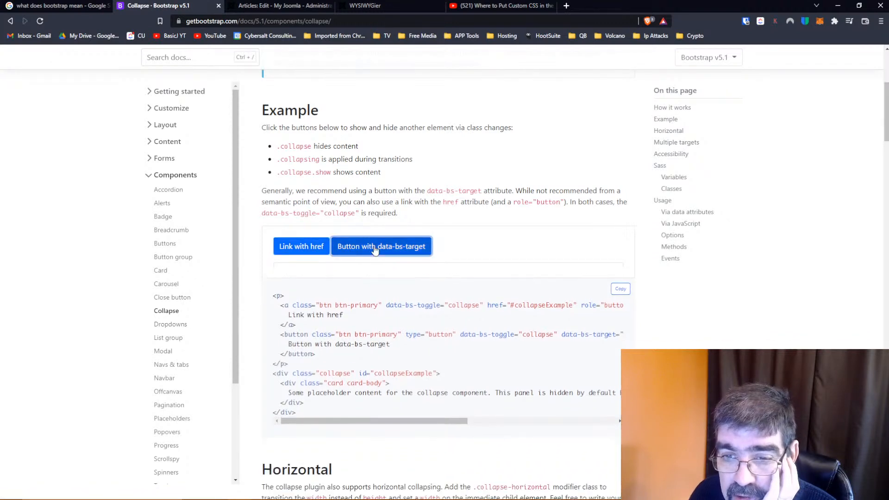
{"action": "left_click", "coordinate": [375, 248]}
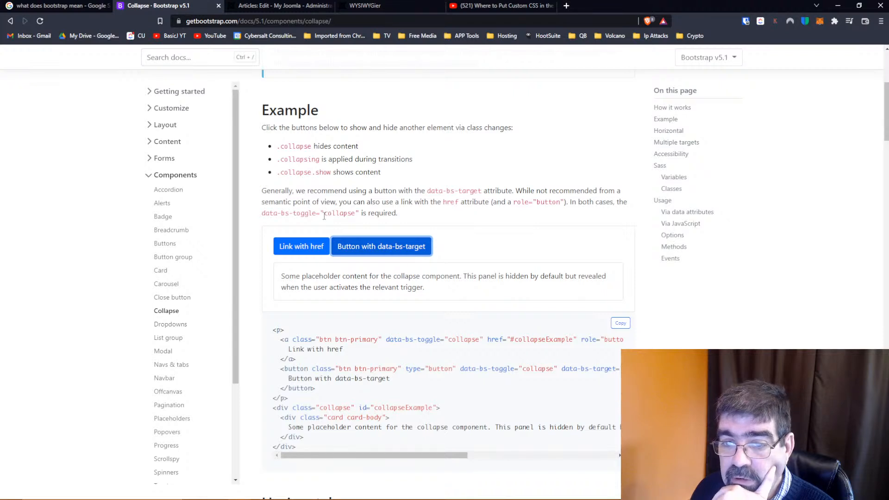
{"action": "left_click", "coordinate": [374, 248]}
{"action": "left_click", "coordinate": [375, 249]}
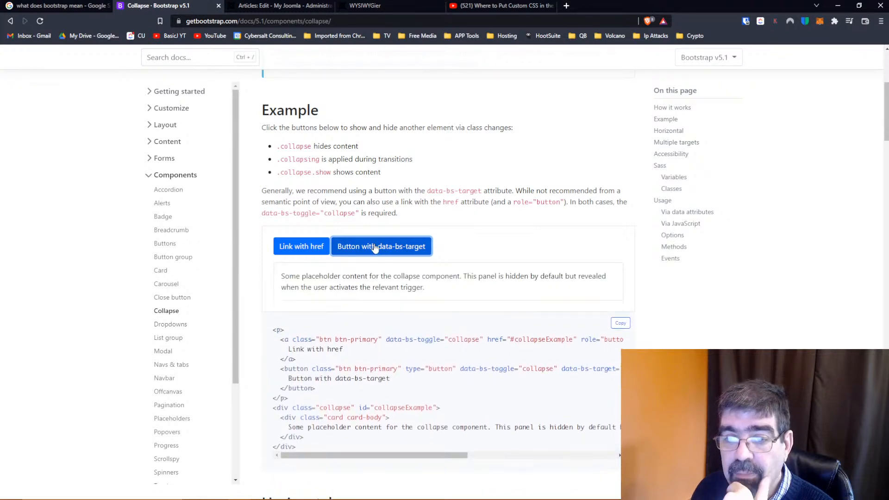
{"action": "left_click", "coordinate": [375, 249]}
Glance at the article editor, then expand the documentation's horizontal collapse sample and examine the width settings in its code
{"action": "left_click", "coordinate": [262, 6]}
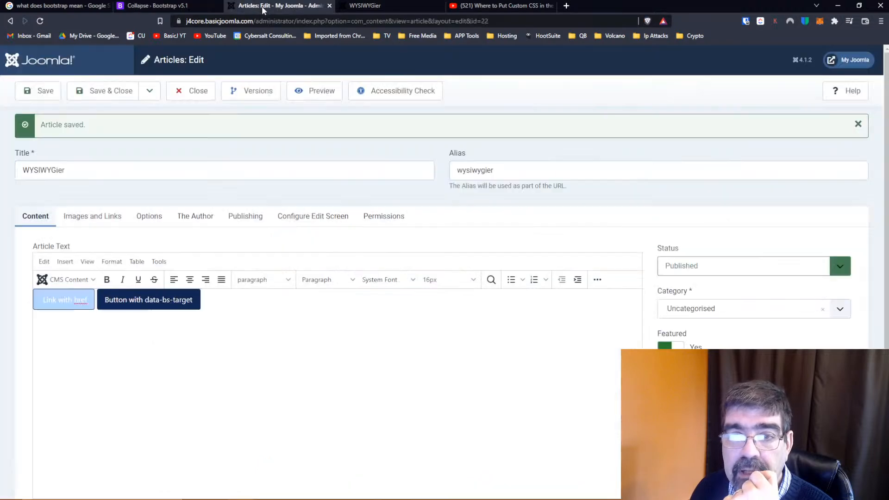
{"action": "left_click", "coordinate": [167, 9]}
{"action": "scroll", "coordinate": [383, 216], "scroll_direction": "down", "scroll_amount": 7}
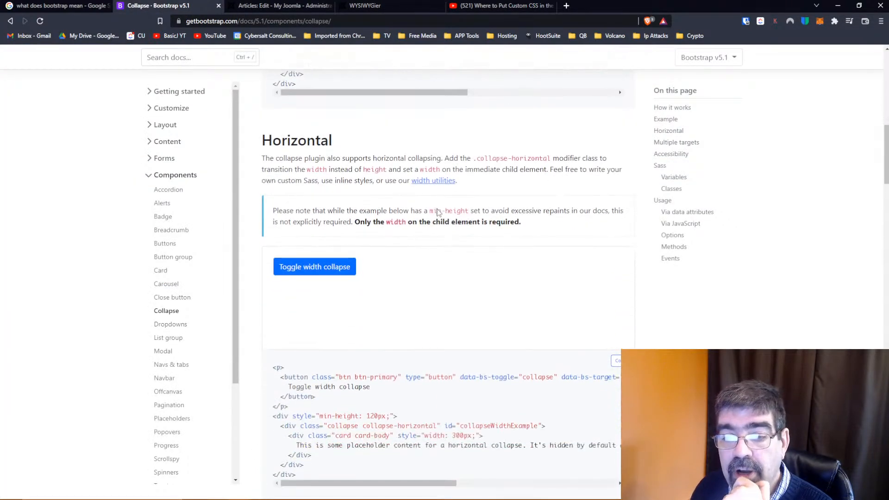
{"action": "left_click", "coordinate": [340, 270]}
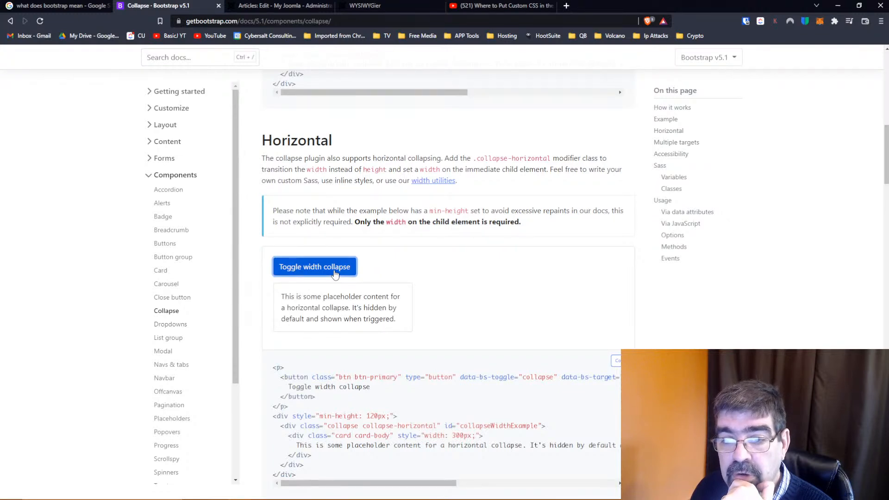
{"action": "scroll", "coordinate": [435, 264], "scroll_direction": "down", "scroll_amount": 2}
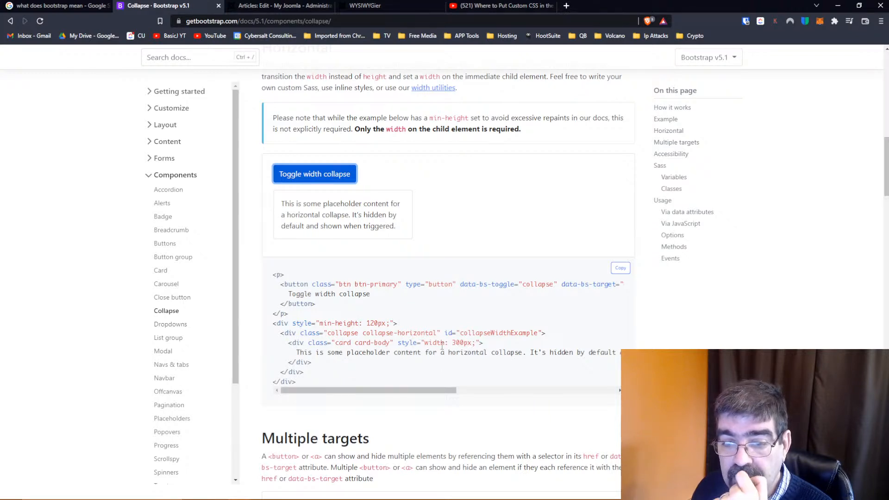
Try the Multiple targets sample, toggling the first element, the second element and both together
{"action": "scroll", "coordinate": [346, 285], "scroll_direction": "down", "scroll_amount": 6}
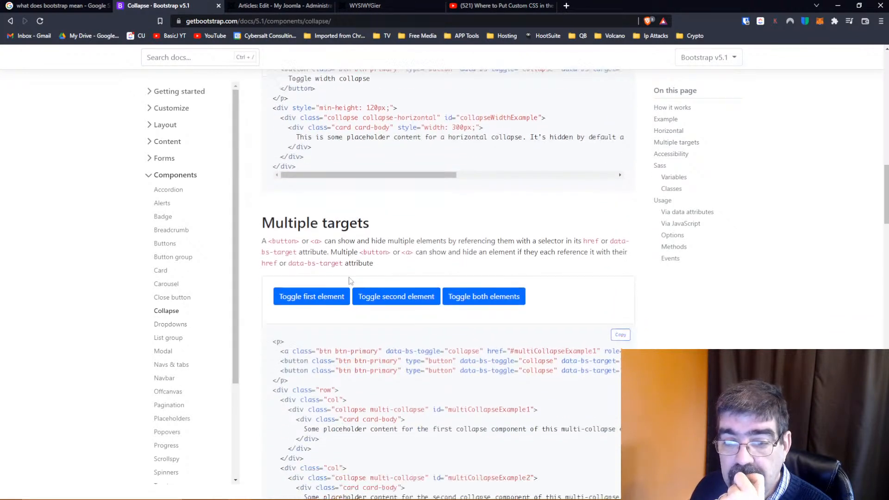
{"action": "left_click", "coordinate": [304, 239]}
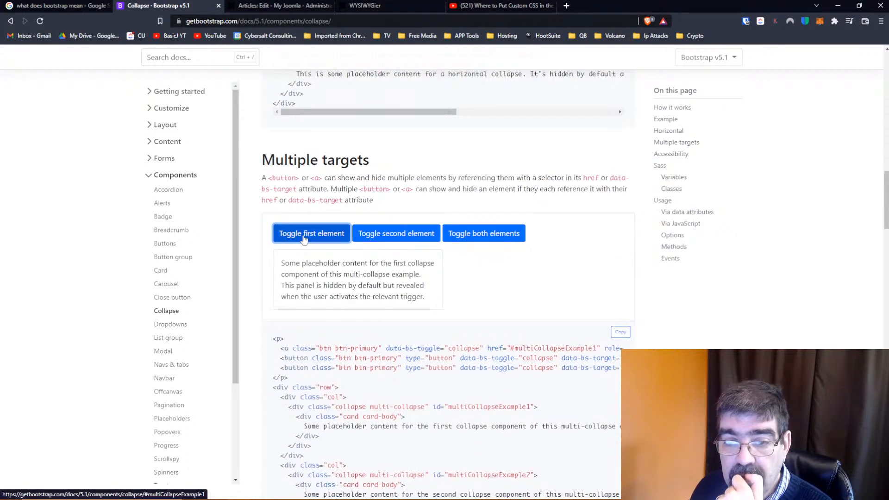
{"action": "left_click", "coordinate": [404, 238]}
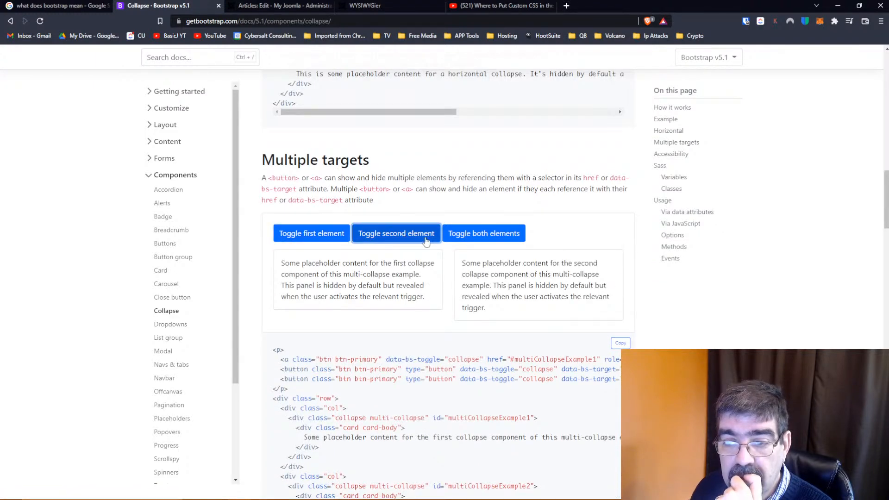
{"action": "left_click", "coordinate": [479, 239]}
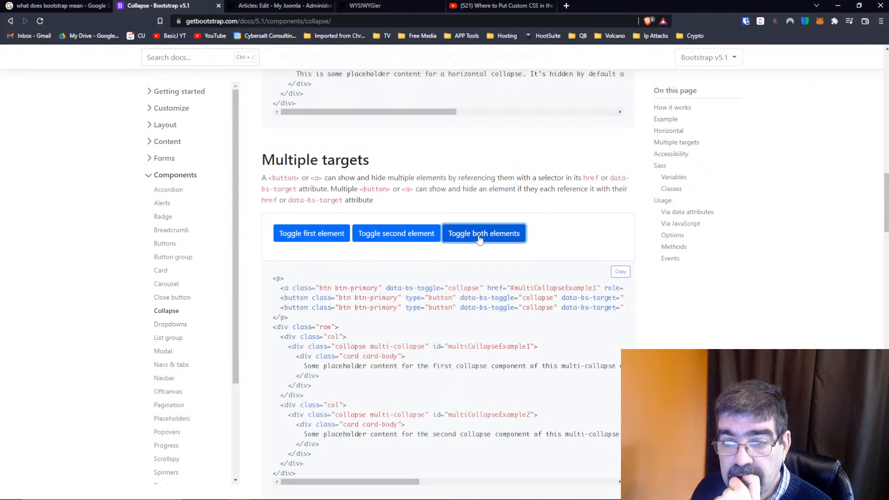
{"action": "left_click", "coordinate": [280, 237]}
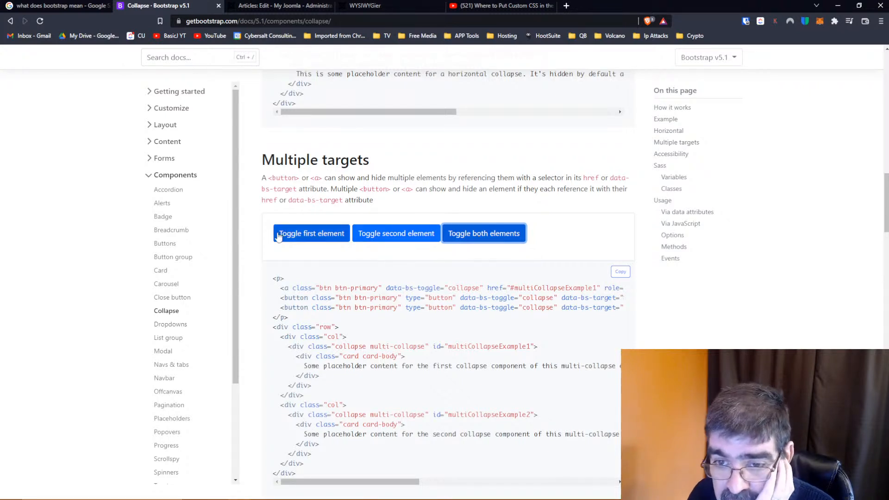
{"action": "left_click", "coordinate": [394, 235]}
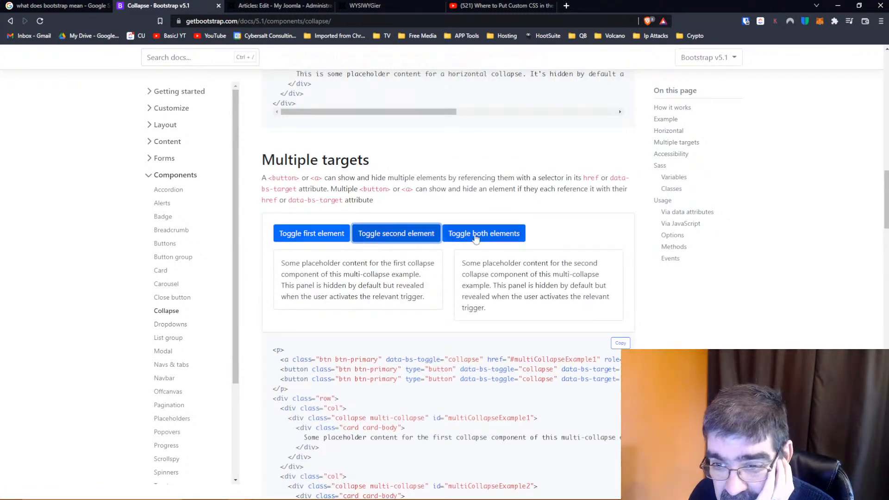
{"action": "left_click", "coordinate": [316, 237]}
{"action": "left_click", "coordinate": [410, 234]}
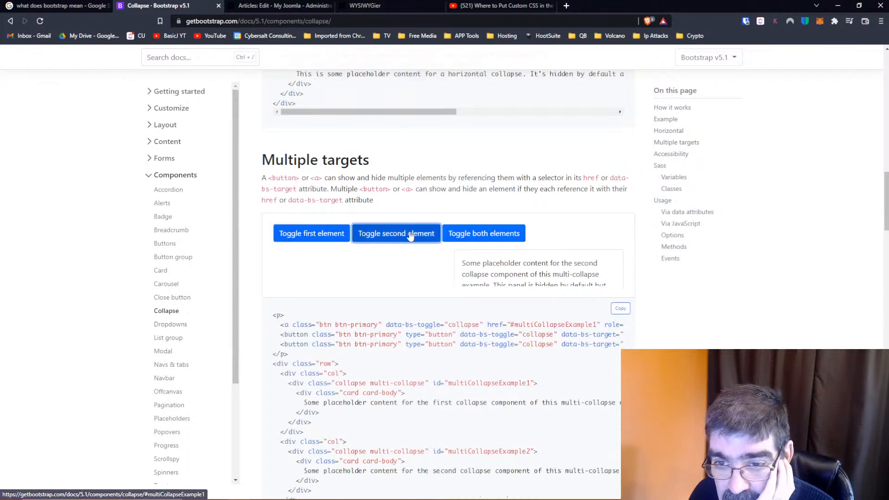
Toggle only the first element of the Multiple targets sample repeatedly and highlight part of its placeholder text
{"action": "left_click", "coordinate": [313, 233]}
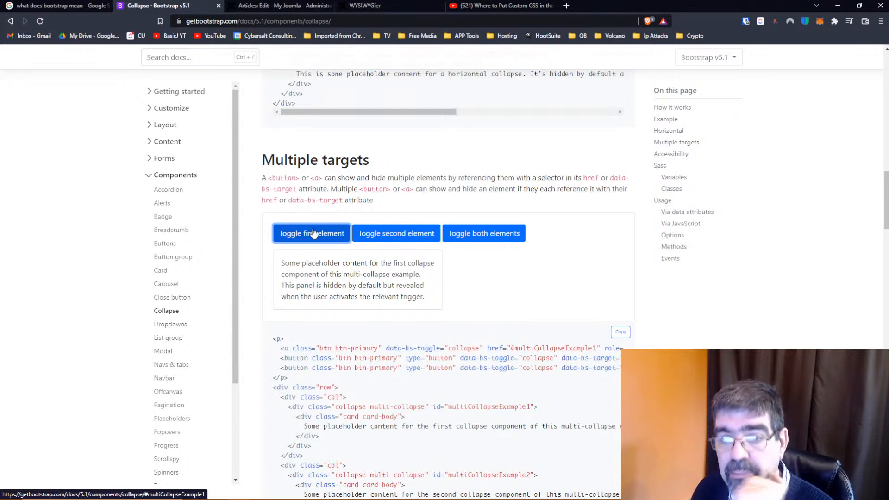
{"action": "left_click", "coordinate": [313, 233]}
{"action": "left_click", "coordinate": [313, 233]}
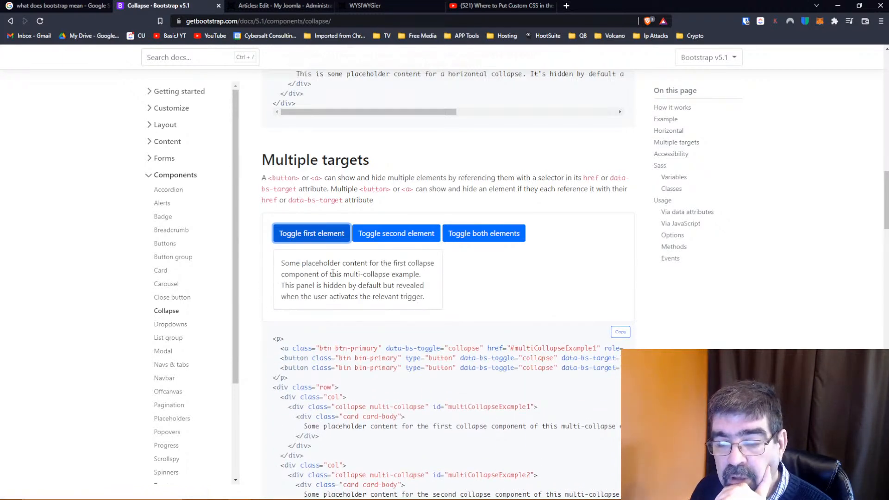
{"action": "left_click_drag", "start_coordinate": [281, 274], "coordinate": [352, 285]}
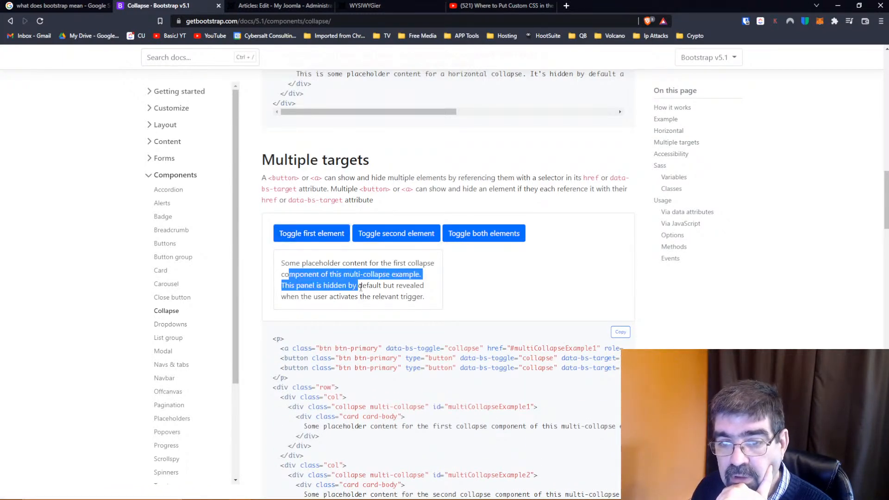
{"action": "left_click", "coordinate": [306, 241]}
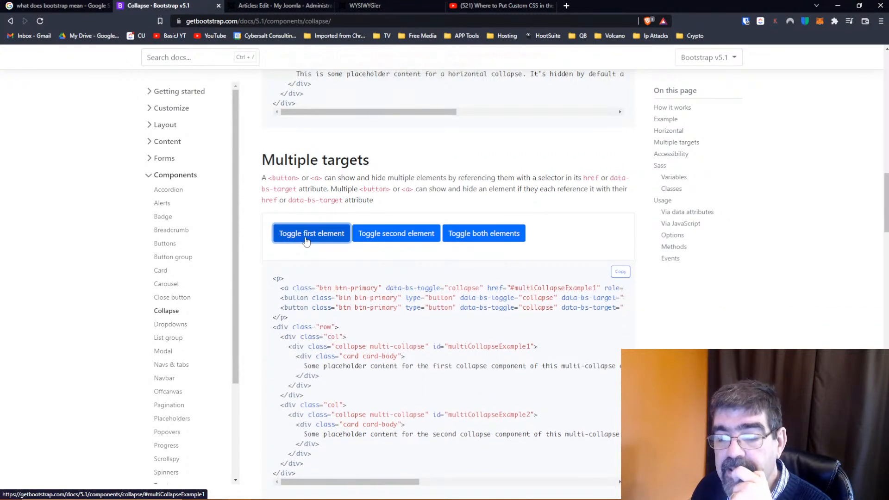
Show and hide the first collapse panel of the Multiple targets sample several times to watch its transition
{"action": "left_click", "coordinate": [306, 239]}
{"action": "left_click", "coordinate": [325, 266]}
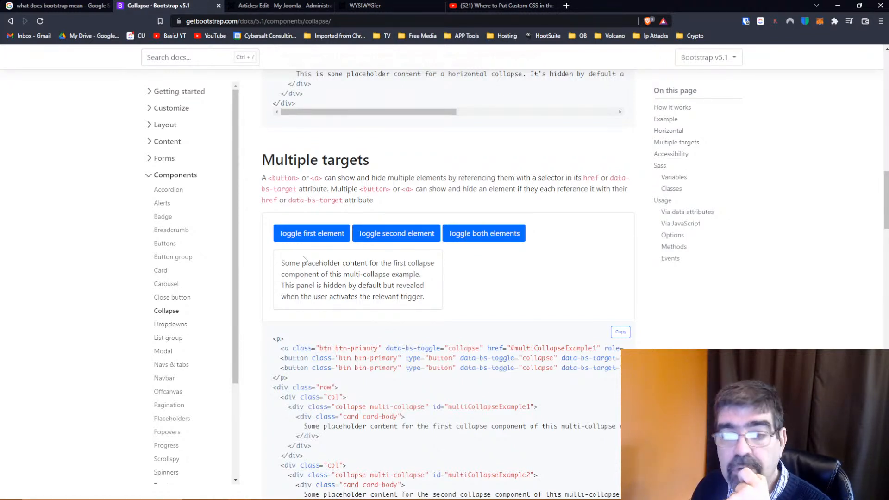
{"action": "left_click", "coordinate": [307, 235]}
{"action": "left_click", "coordinate": [307, 235]}
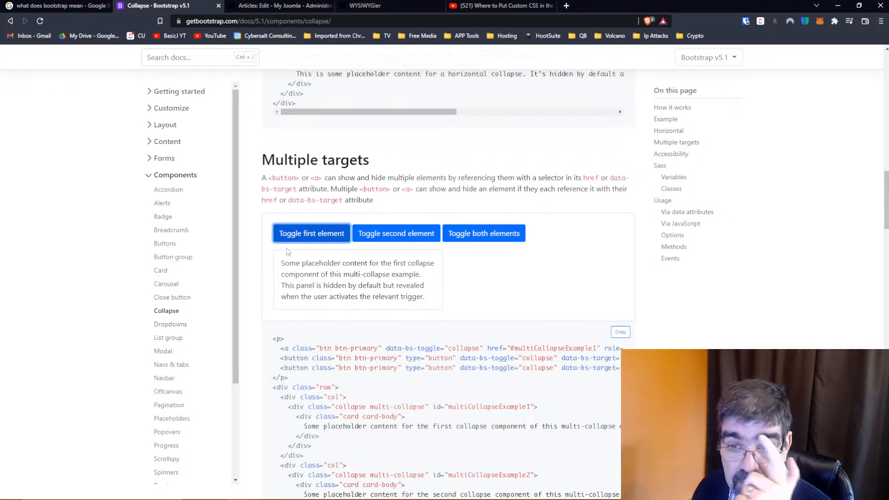
{"action": "left_click", "coordinate": [304, 236]}
{"action": "left_click", "coordinate": [300, 233]}
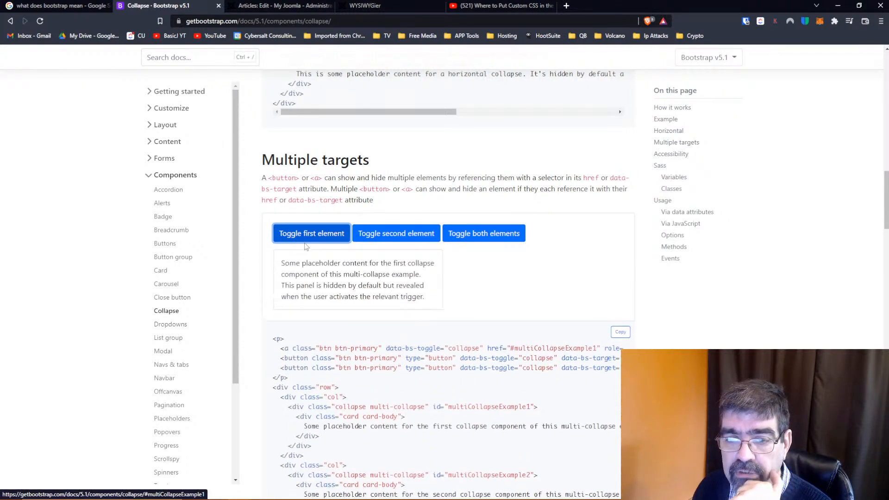
{"action": "left_click", "coordinate": [300, 233]}
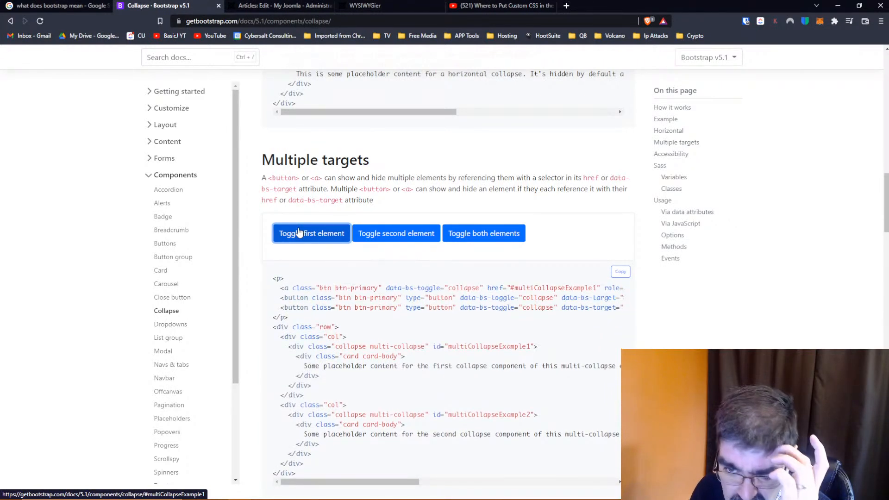
{"action": "left_click", "coordinate": [298, 233]}
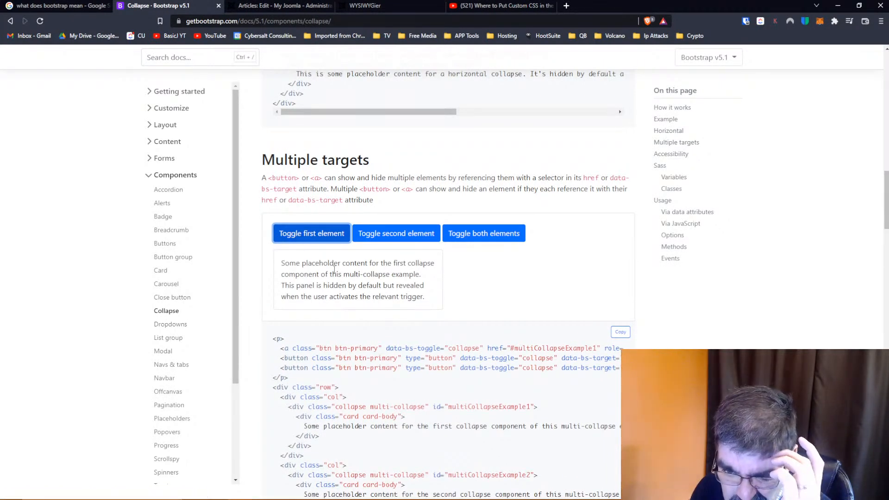
{"action": "left_click", "coordinate": [306, 236]}
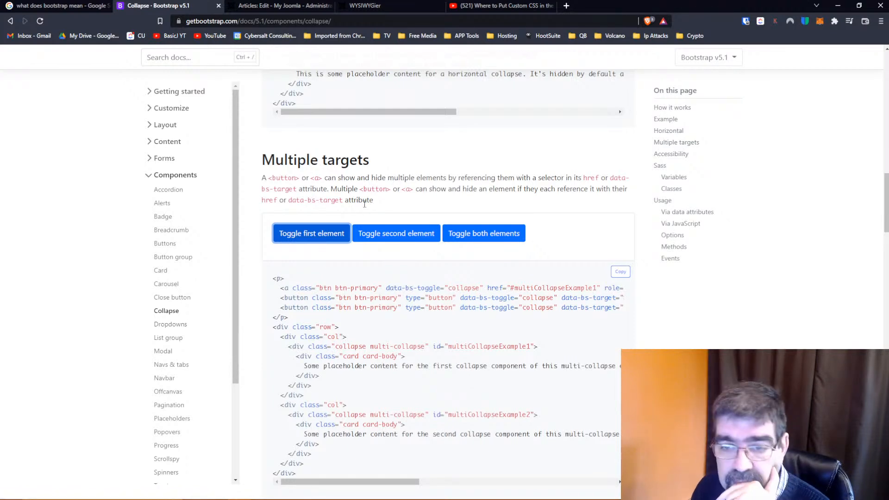
Examine the Accessibility section on aria-expanded and aria-controls alongside the Multiple targets sample code
{"action": "scroll", "coordinate": [364, 203], "scroll_direction": "down", "scroll_amount": 7}
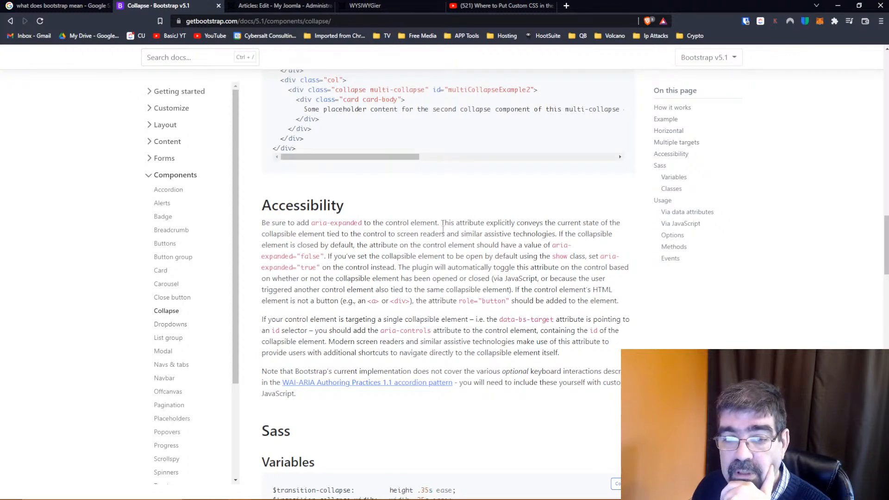
{"action": "scroll", "coordinate": [445, 230], "scroll_direction": "up", "scroll_amount": 8}
{"action": "scroll", "coordinate": [436, 237], "scroll_direction": "down", "scroll_amount": 10}
{"action": "scroll", "coordinate": [436, 238], "scroll_direction": "up", "scroll_amount": 3}
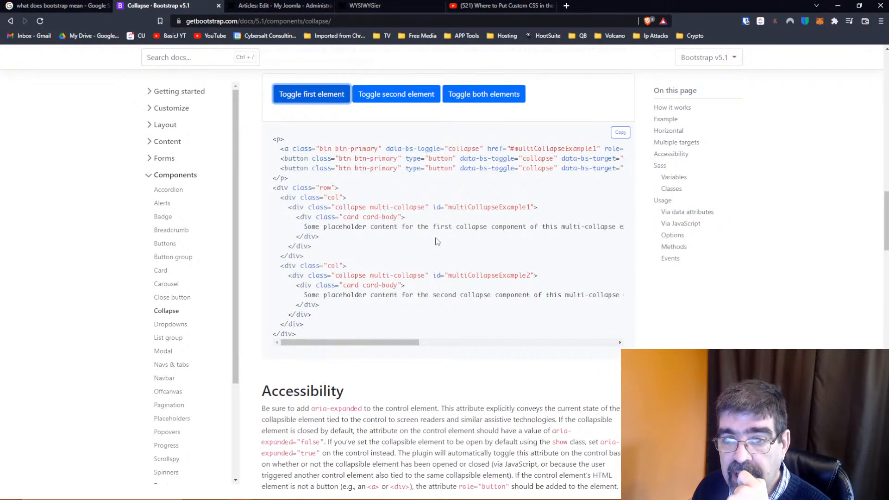
{"action": "scroll", "coordinate": [435, 238], "scroll_direction": "down", "scroll_amount": 4}
{"action": "scroll", "coordinate": [436, 238], "scroll_direction": "up", "scroll_amount": 4}
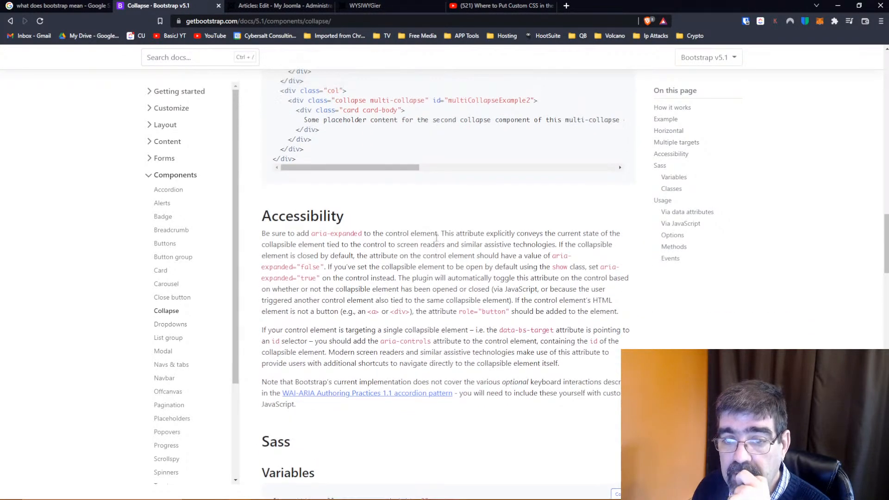
{"action": "scroll", "coordinate": [436, 241], "scroll_direction": "down", "scroll_amount": 2}
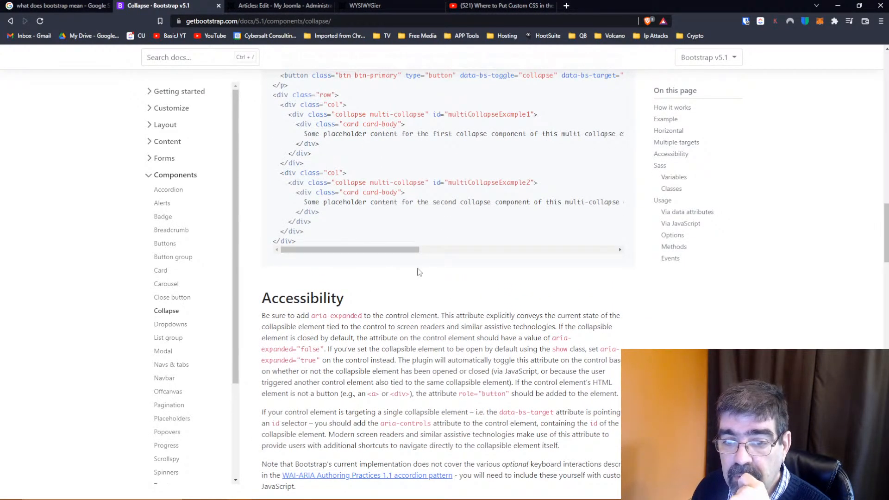
{"action": "scroll", "coordinate": [418, 273], "scroll_direction": "up", "scroll_amount": 3}
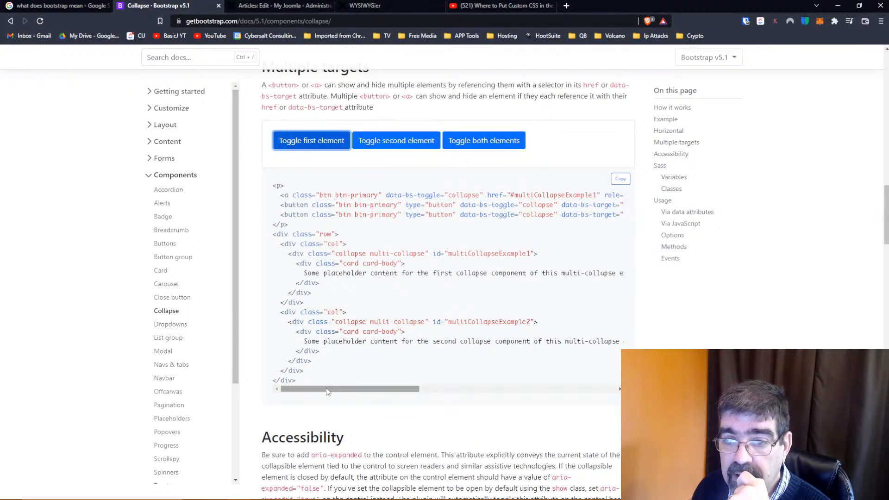
Inspect the full width of the Multiple targets code for its data-bs-target, aria-expanded and aria-controls attributes
{"action": "left_click_drag", "start_coordinate": [329, 392], "coordinate": [400, 394]}
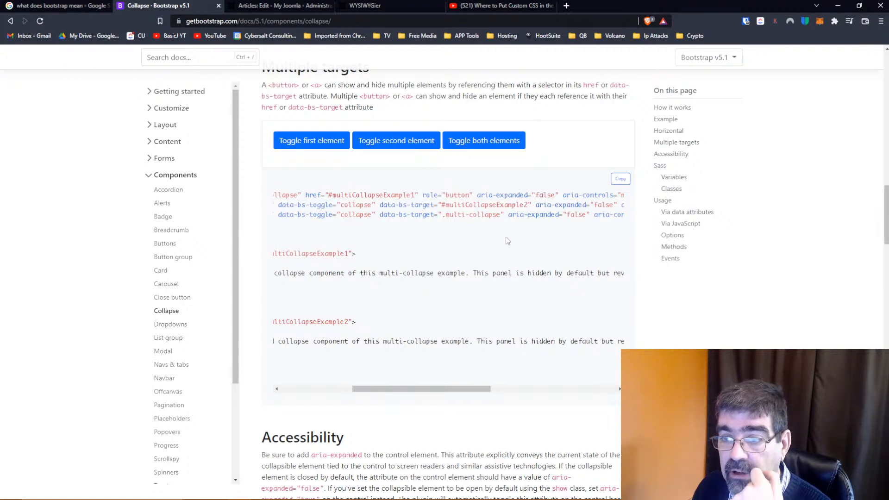
{"action": "left_click_drag", "start_coordinate": [446, 391], "coordinate": [478, 390]}
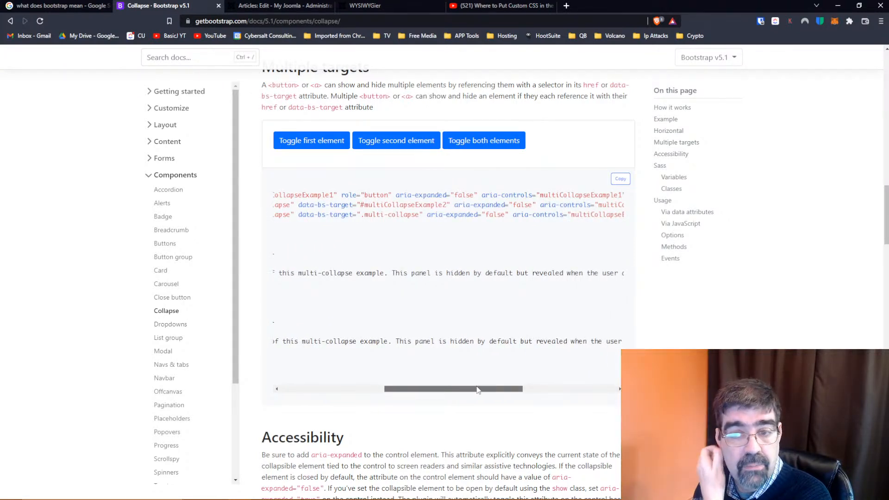
{"action": "left_click_drag", "start_coordinate": [477, 390], "coordinate": [378, 390]}
Show the first and second elements of the Multiple targets sample individually, then toggle both together
{"action": "left_click", "coordinate": [308, 141]}
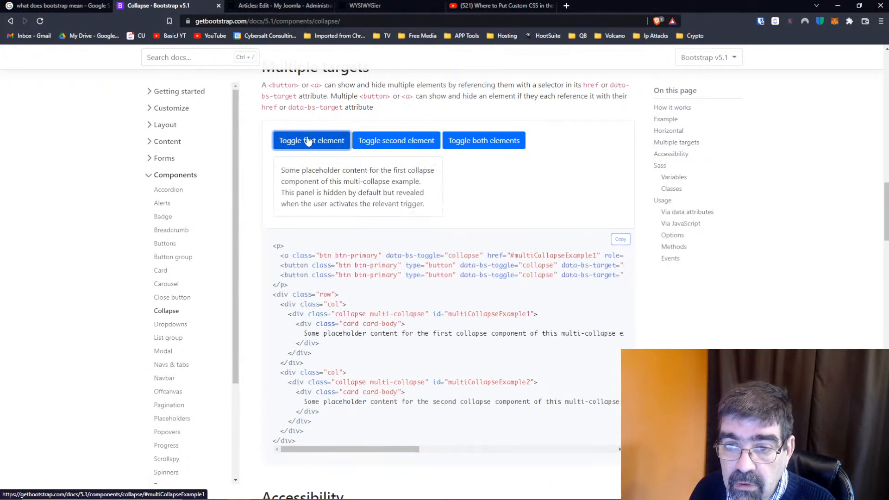
{"action": "left_click", "coordinate": [401, 144]}
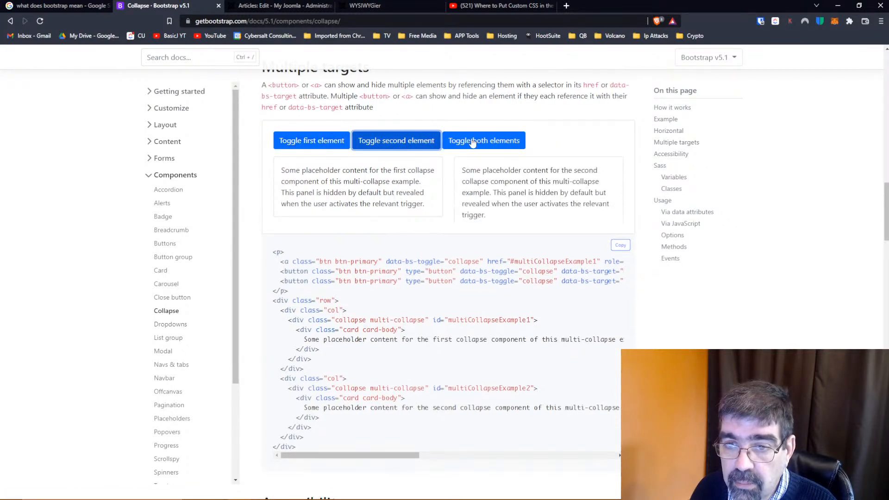
{"action": "left_click", "coordinate": [473, 142]}
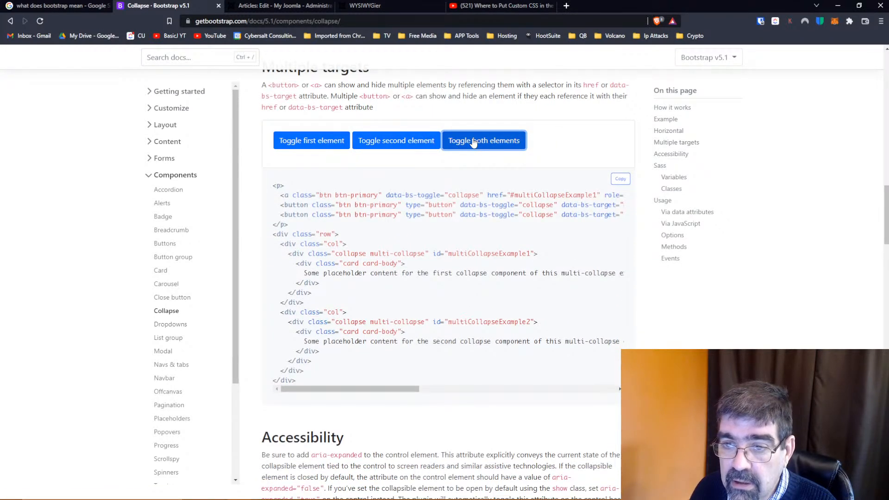
Skim the Collapse page's Sass variables, transition classes and Usage section, then review the Horizontal and How it works sections
{"action": "scroll", "coordinate": [369, 346], "scroll_direction": "down", "scroll_amount": 12}
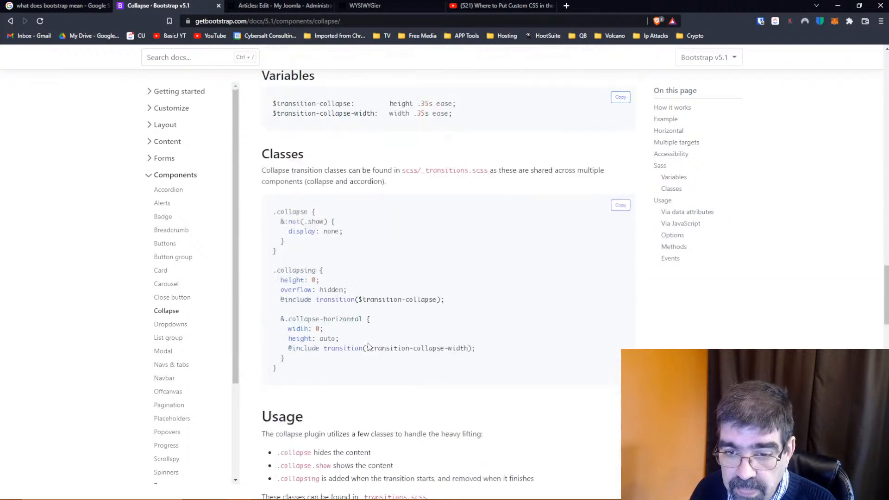
{"action": "scroll", "coordinate": [369, 346], "scroll_direction": "down", "scroll_amount": 10}
{"action": "scroll", "coordinate": [369, 347], "scroll_direction": "up", "scroll_amount": 18}
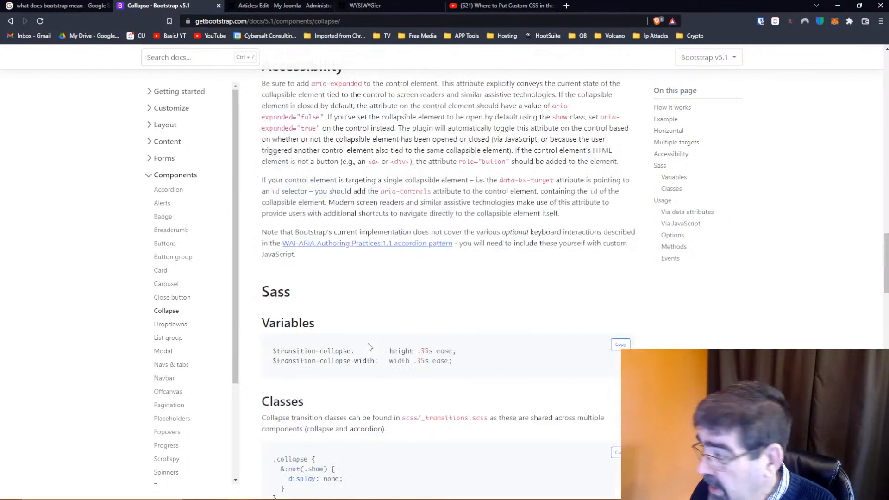
{"action": "scroll", "coordinate": [369, 346], "scroll_direction": "up", "scroll_amount": 10}
{"action": "scroll", "coordinate": [369, 342], "scroll_direction": "up", "scroll_amount": 10}
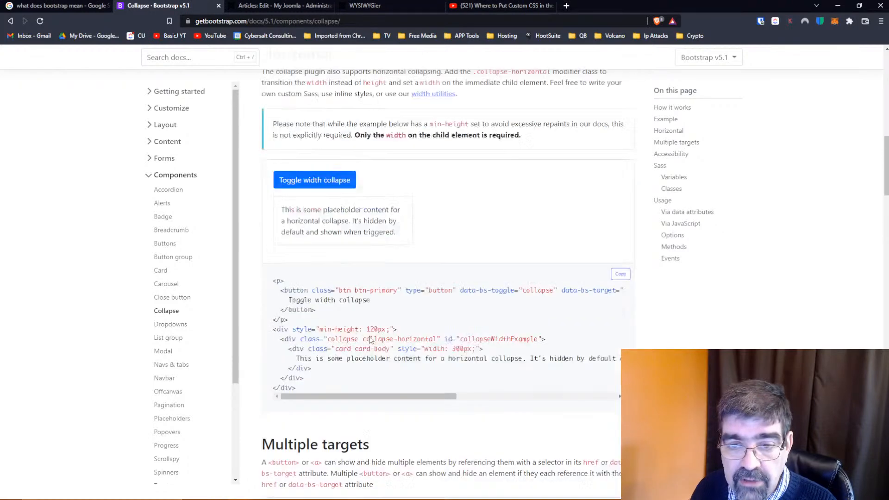
{"action": "scroll", "coordinate": [338, 317], "scroll_direction": "up", "scroll_amount": 6}
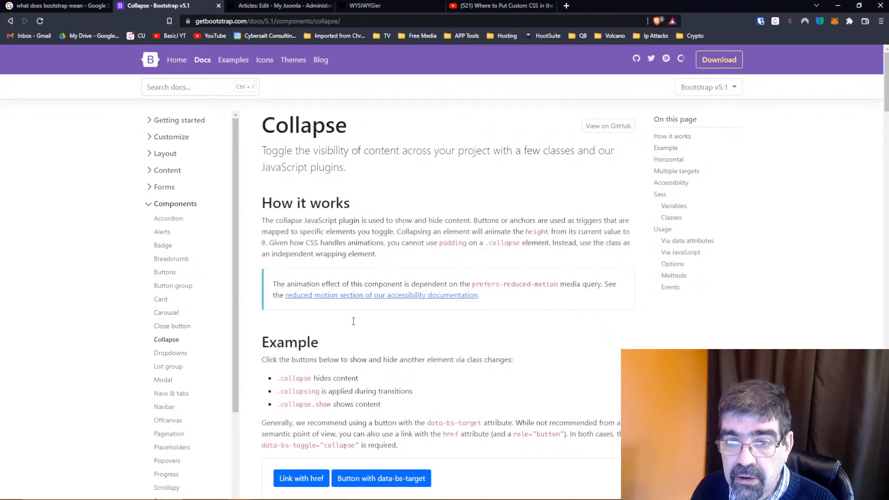
{"action": "scroll", "coordinate": [353, 321], "scroll_direction": "down", "scroll_amount": 10}
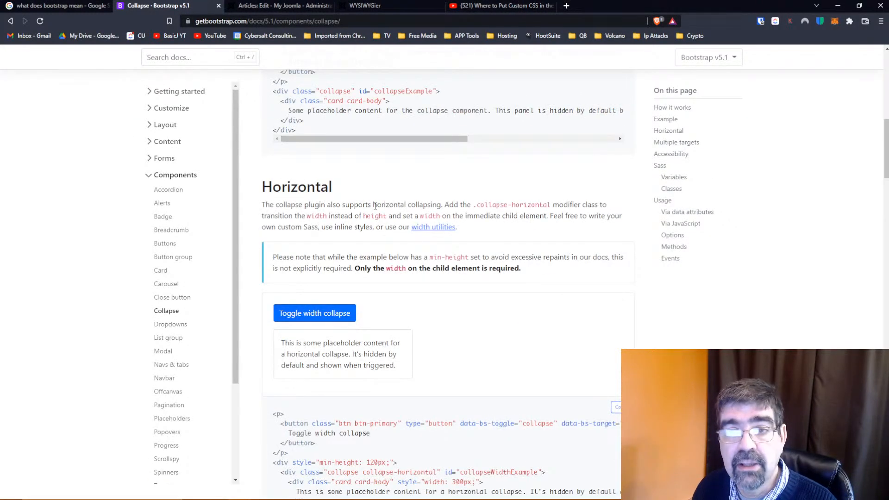
{"action": "scroll", "coordinate": [376, 184], "scroll_direction": "up", "scroll_amount": 10}
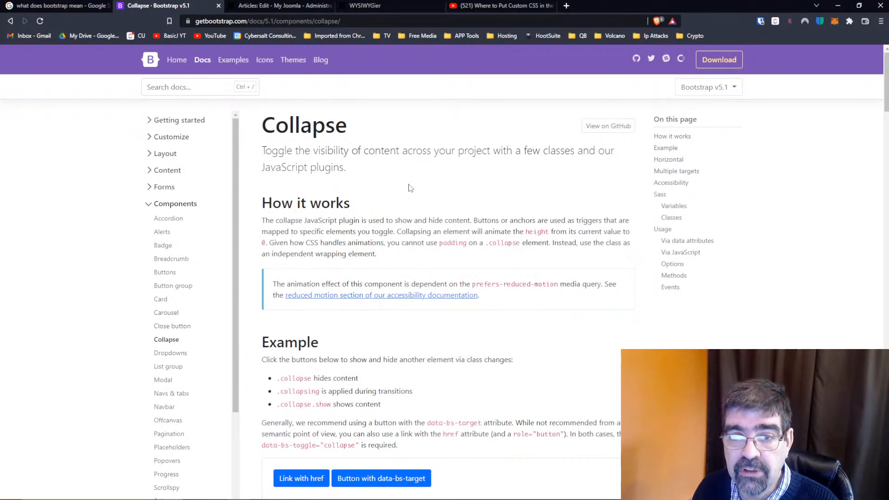